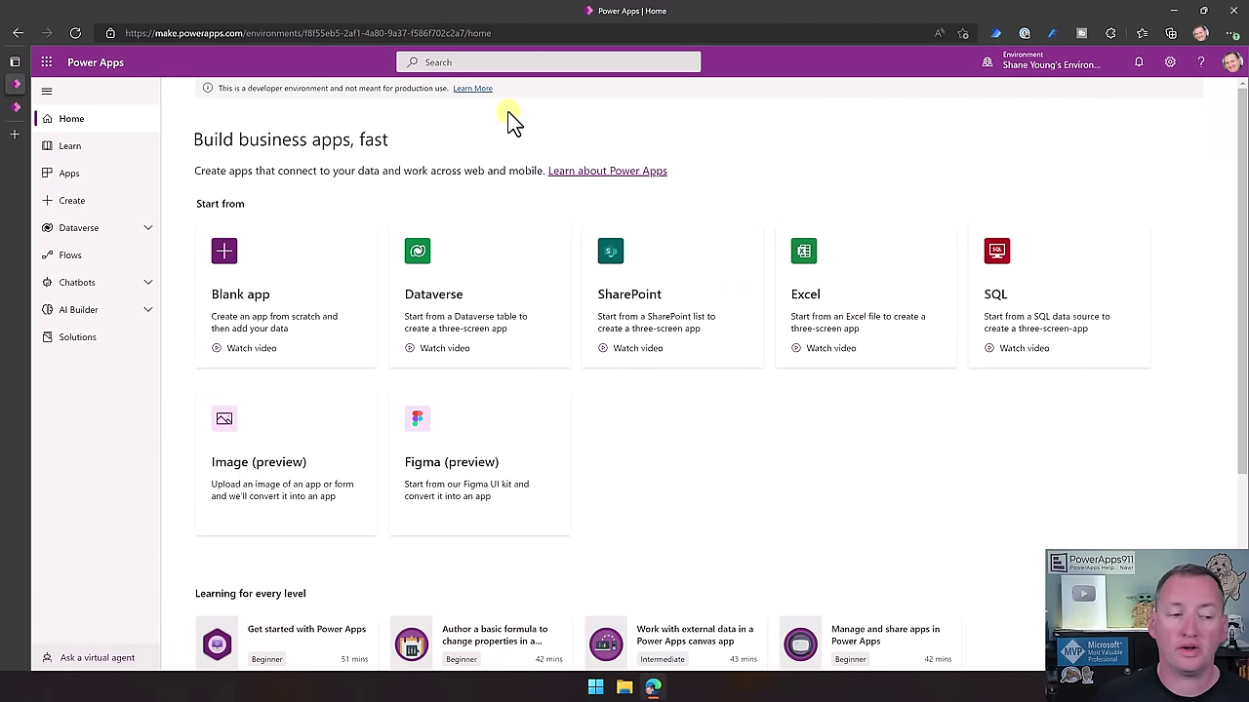
# In the Practice Model-driven Video app, set the Accounting employee's Favorite Color to Blue and save and close the record
pyautogui.click(17, 106)
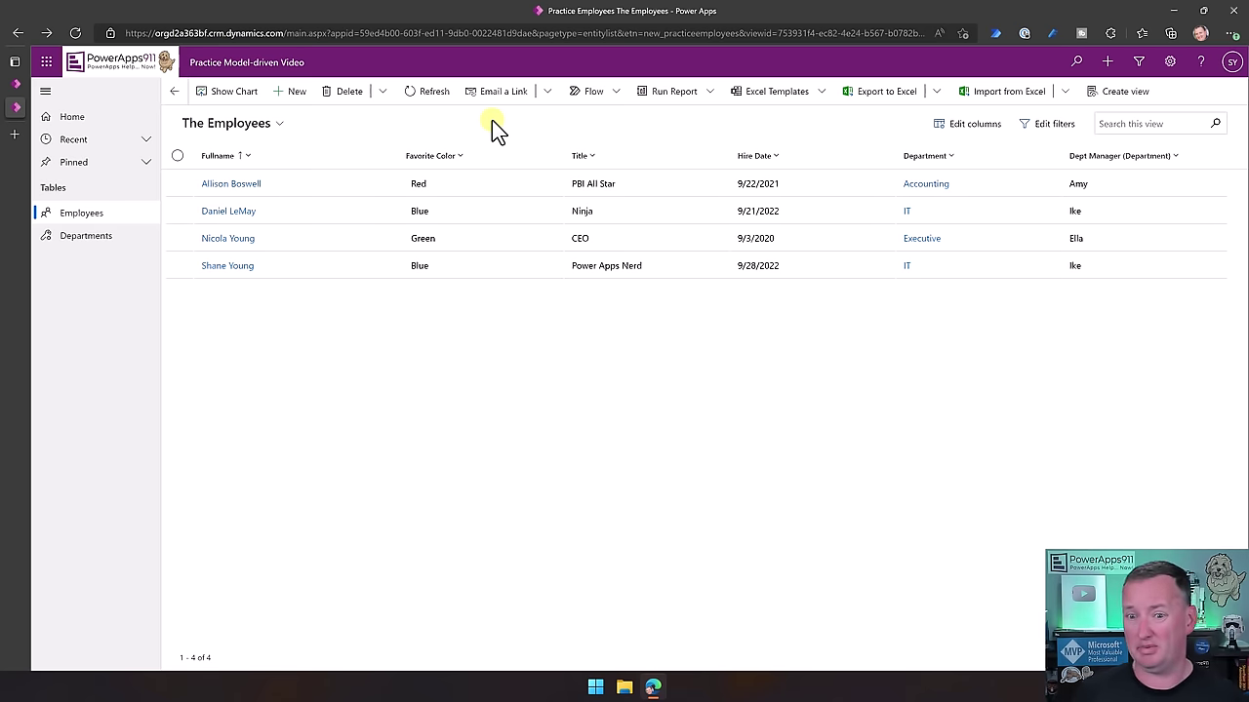
pyautogui.click(242, 195)
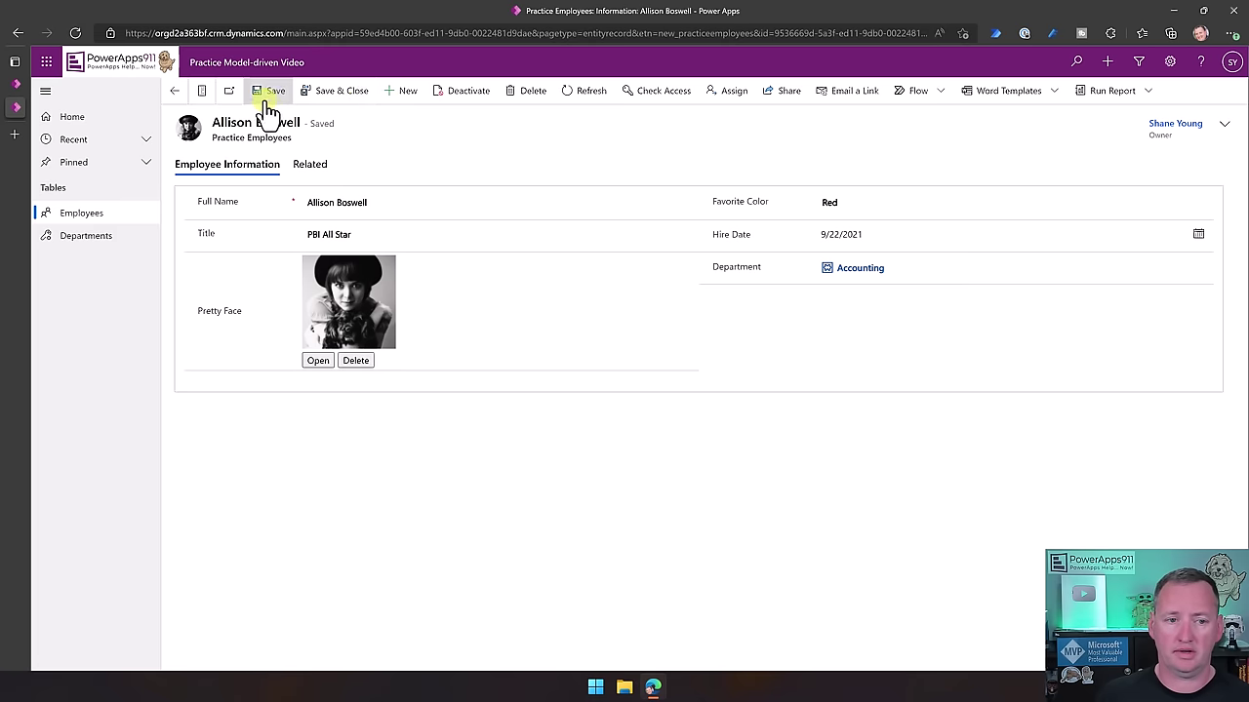
pyautogui.click(934, 205)
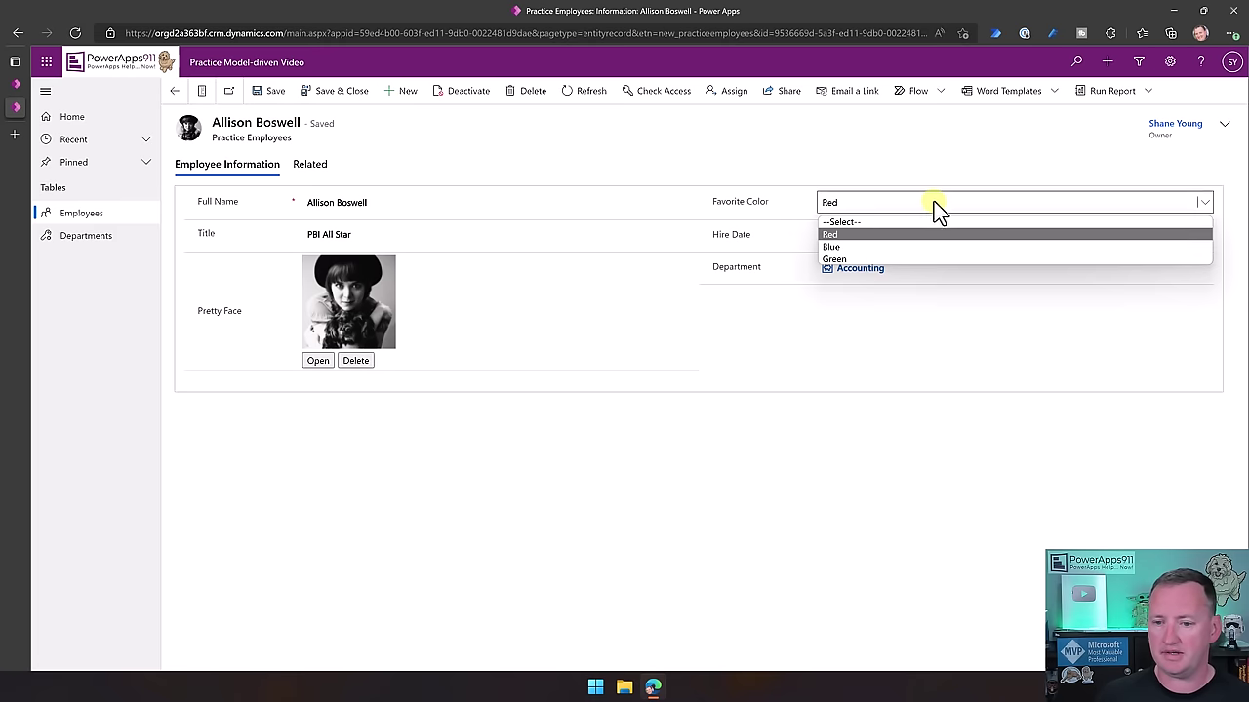
pyautogui.click(895, 246)
pyautogui.click(328, 92)
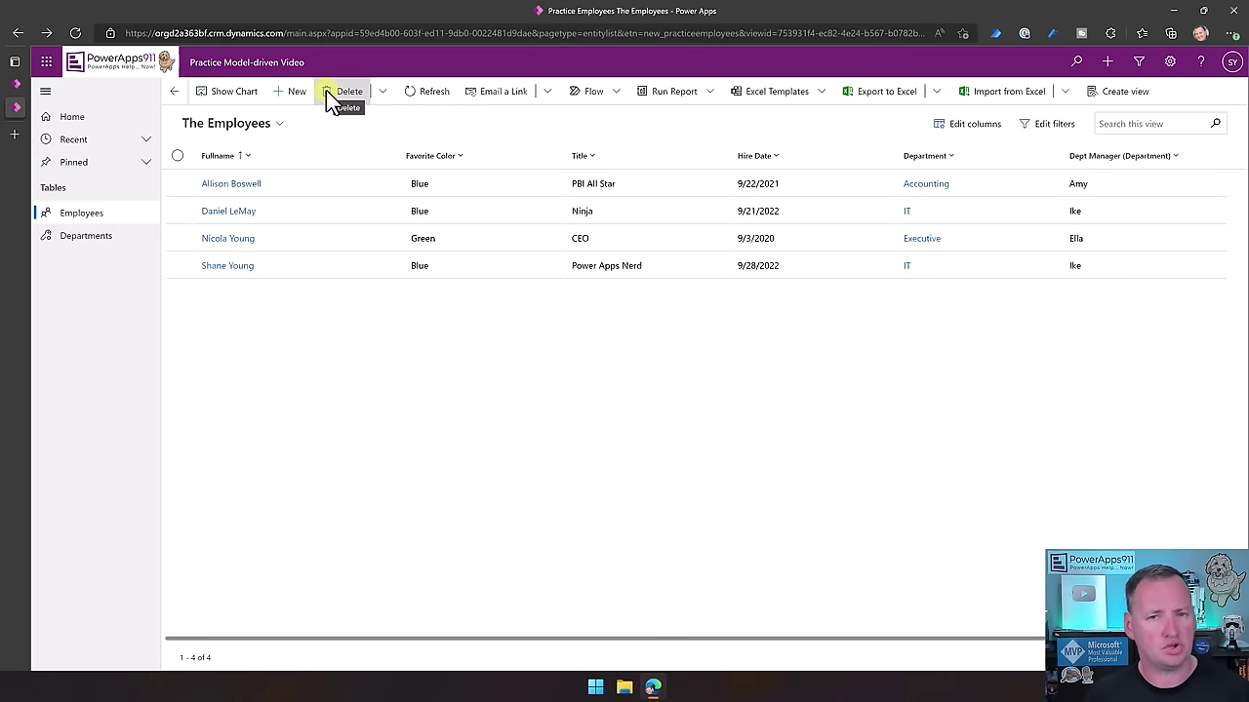
# Show the Employees by Department chart, filter the employee list to the IT department from it, and close the chart
pyautogui.click(238, 93)
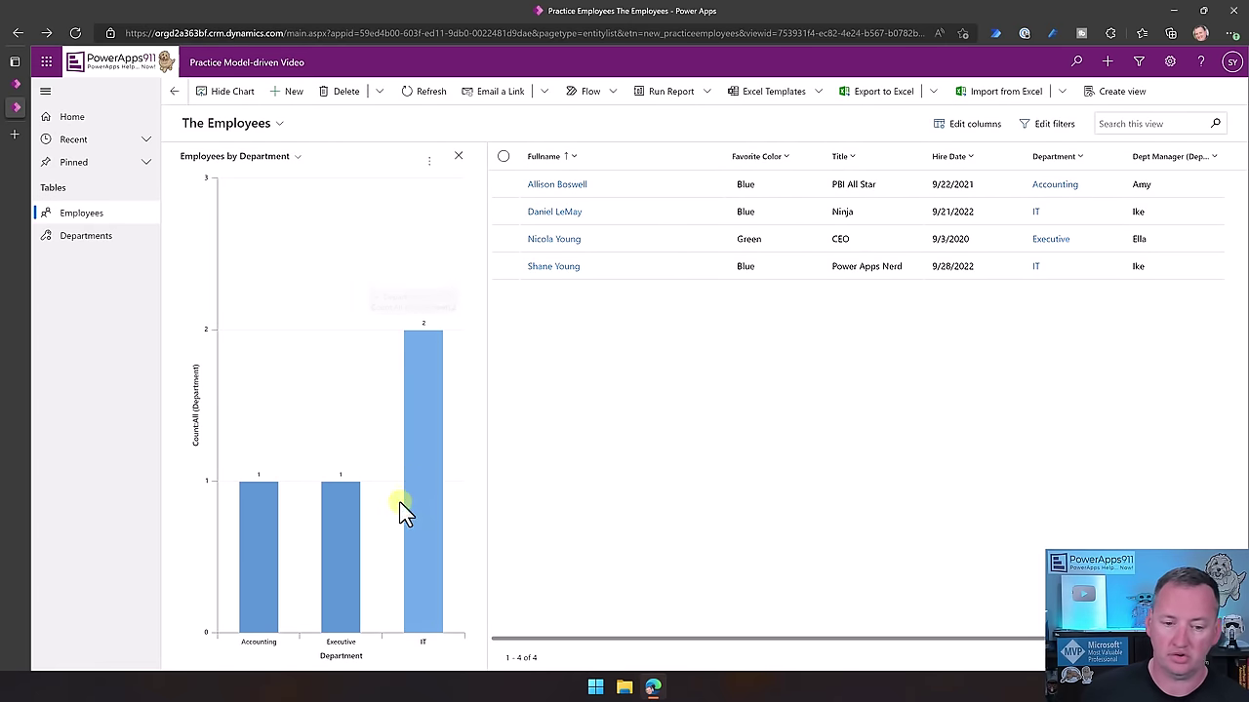
pyautogui.moveTo(412, 540)
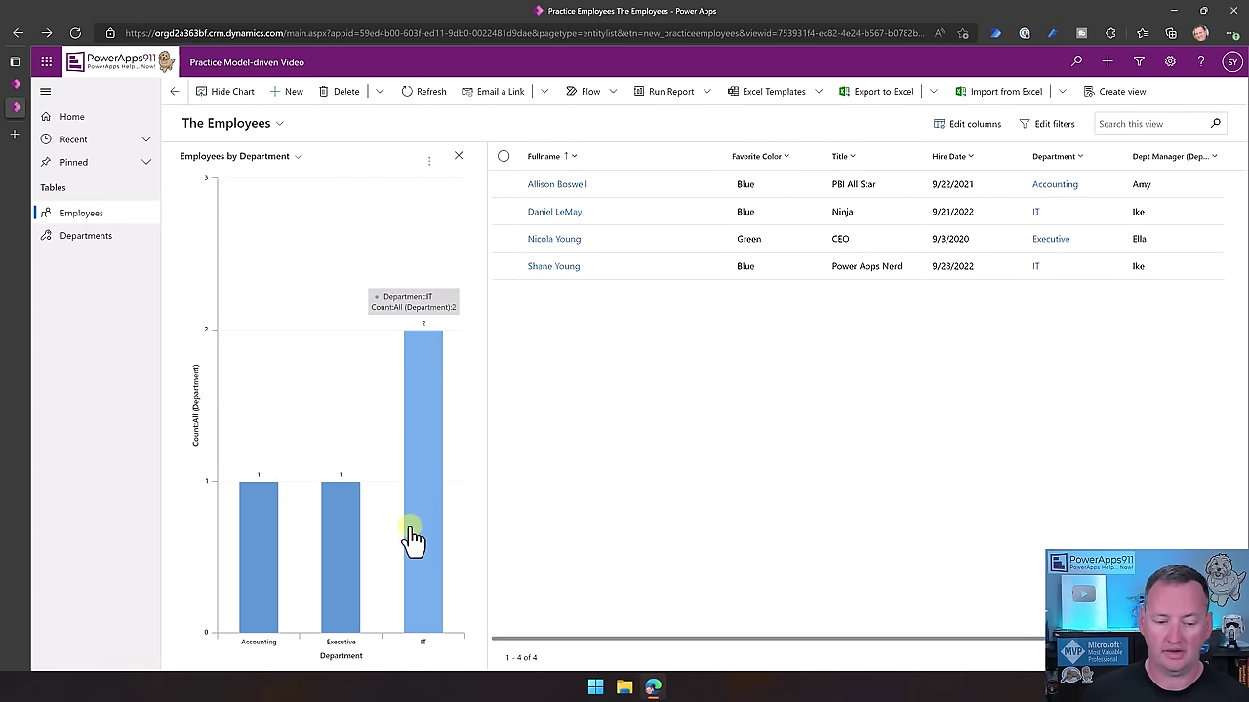
pyautogui.click(426, 476)
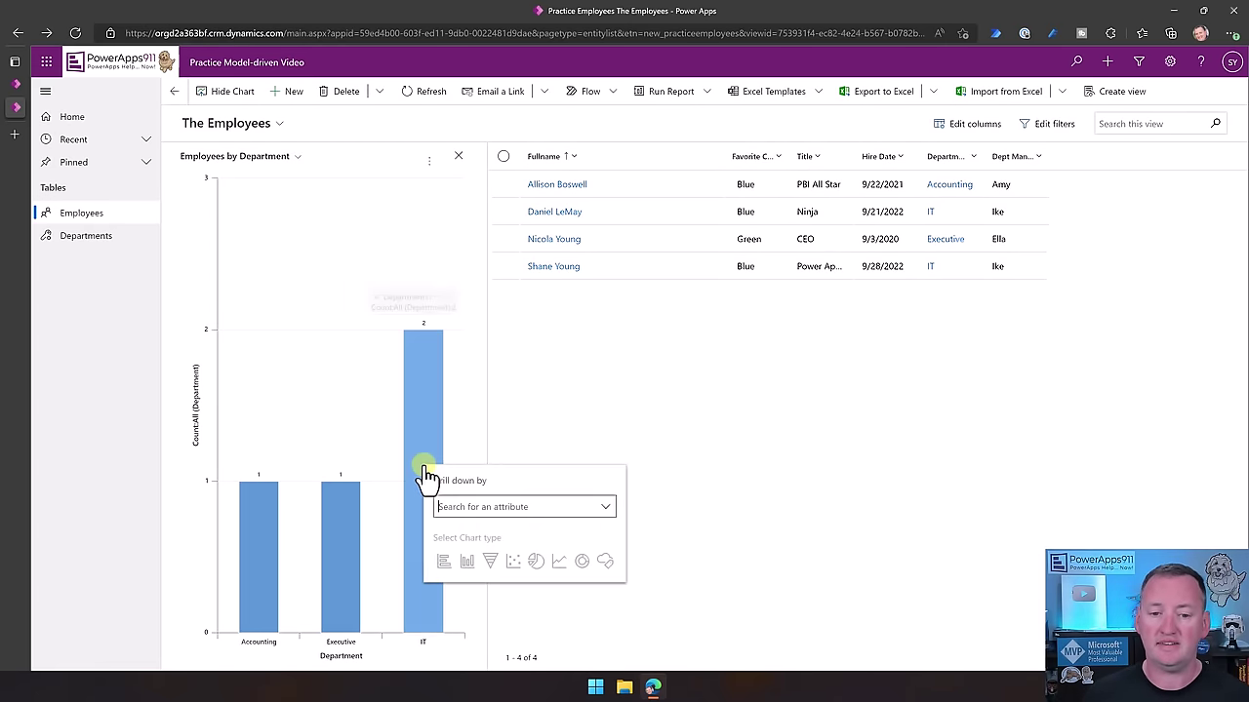
pyautogui.click(653, 293)
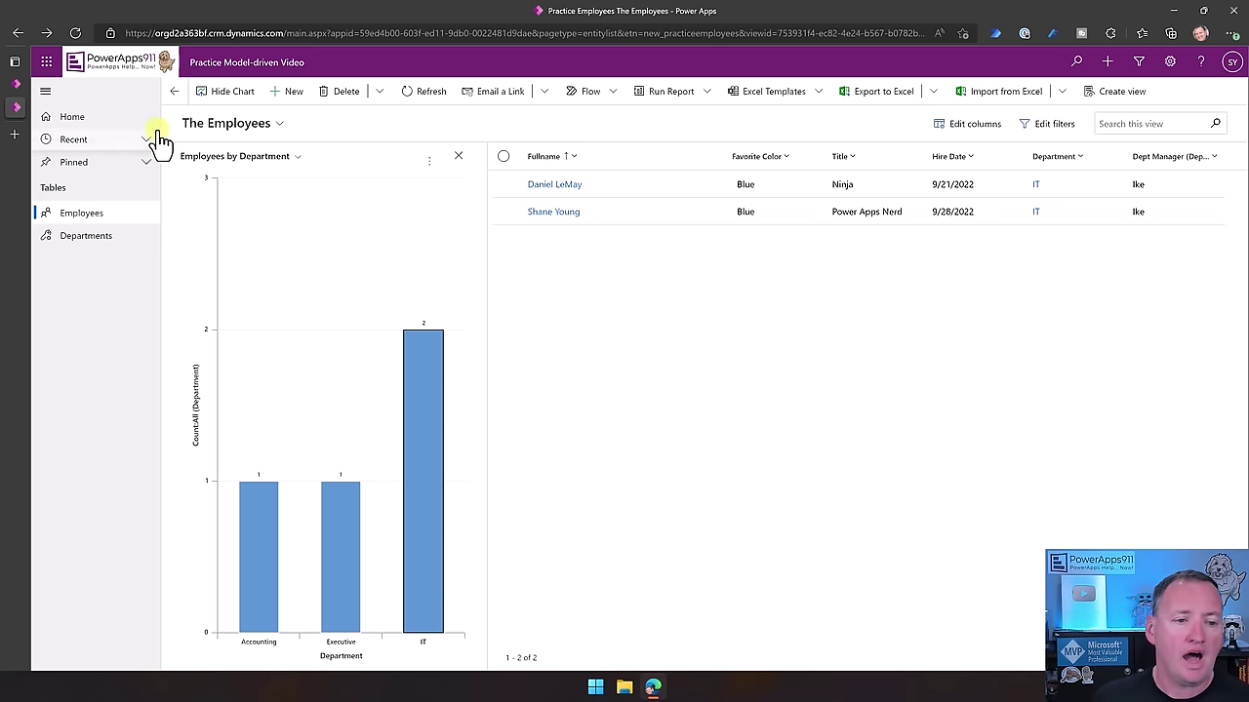
pyautogui.click(458, 159)
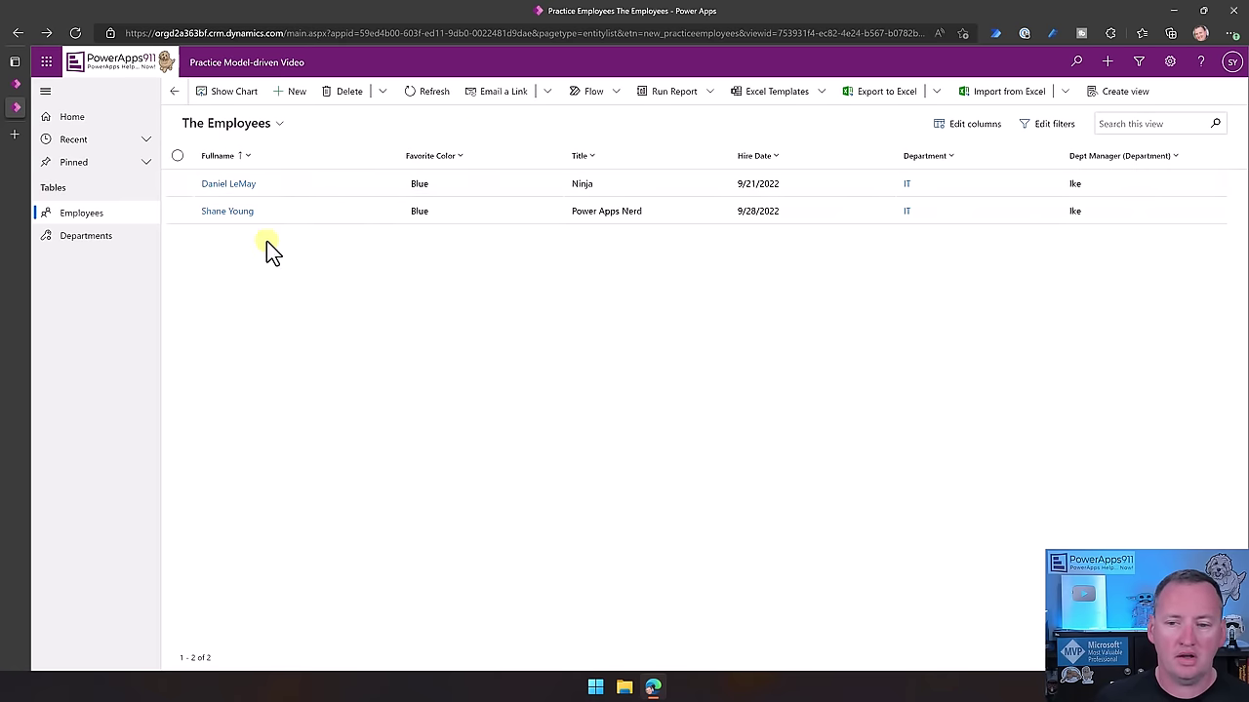
# View the Ninja employee's record and its linked IT department record, and return to the Employees list
pyautogui.click(231, 186)
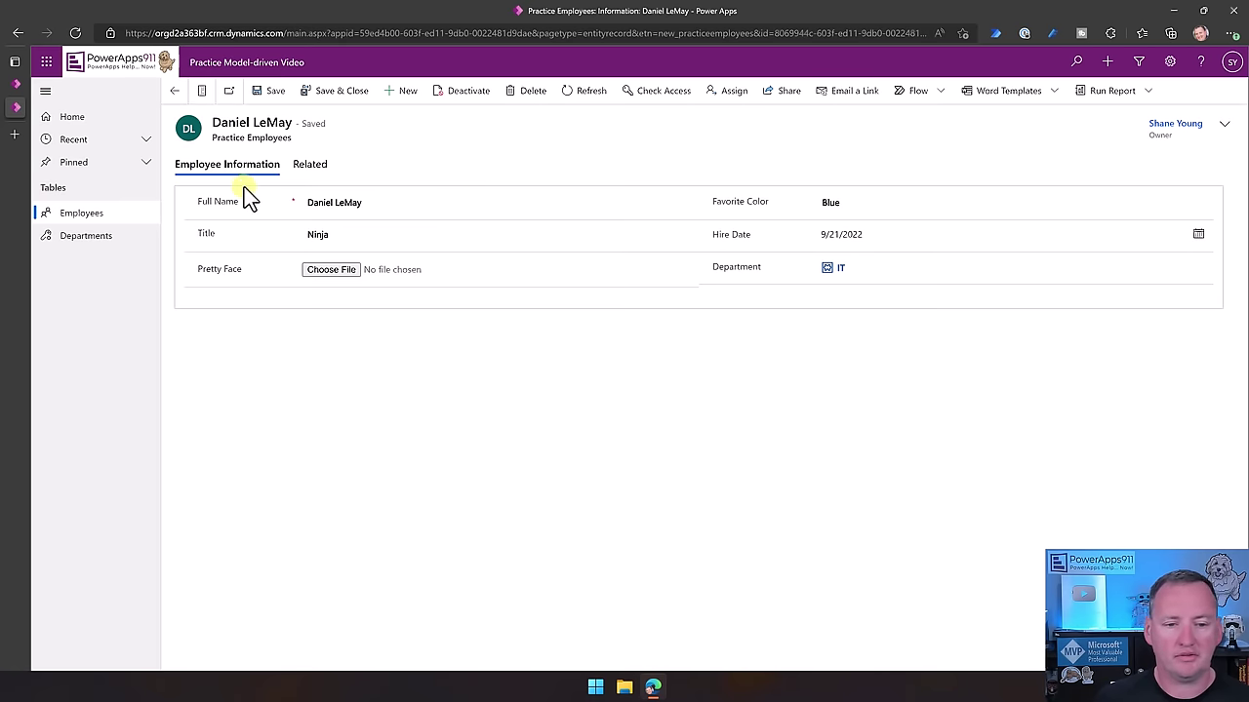
pyautogui.click(839, 269)
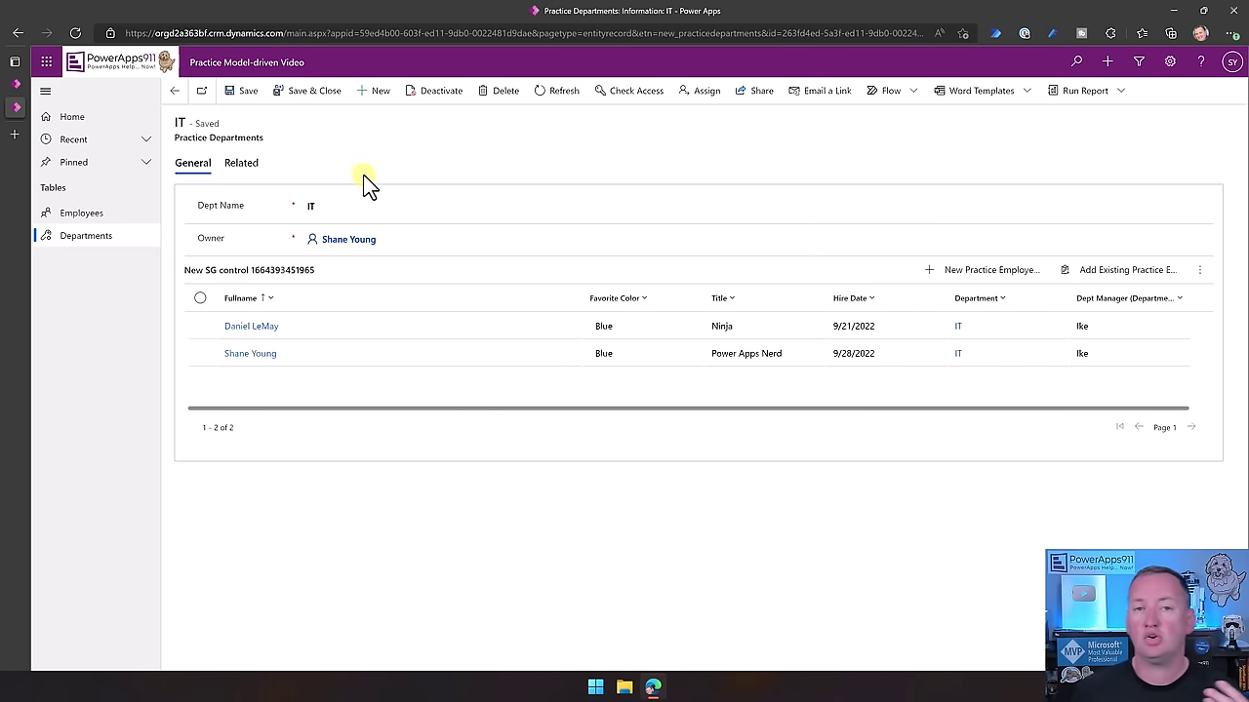
pyautogui.click(325, 210)
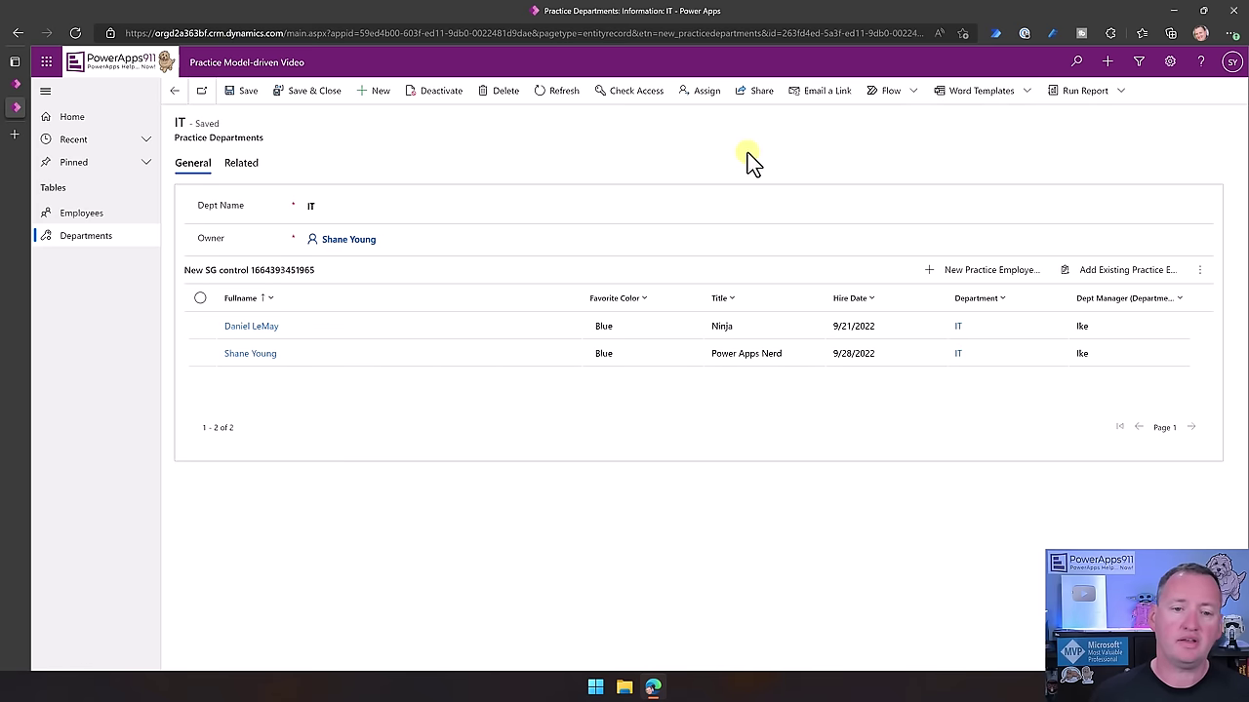
pyautogui.click(88, 214)
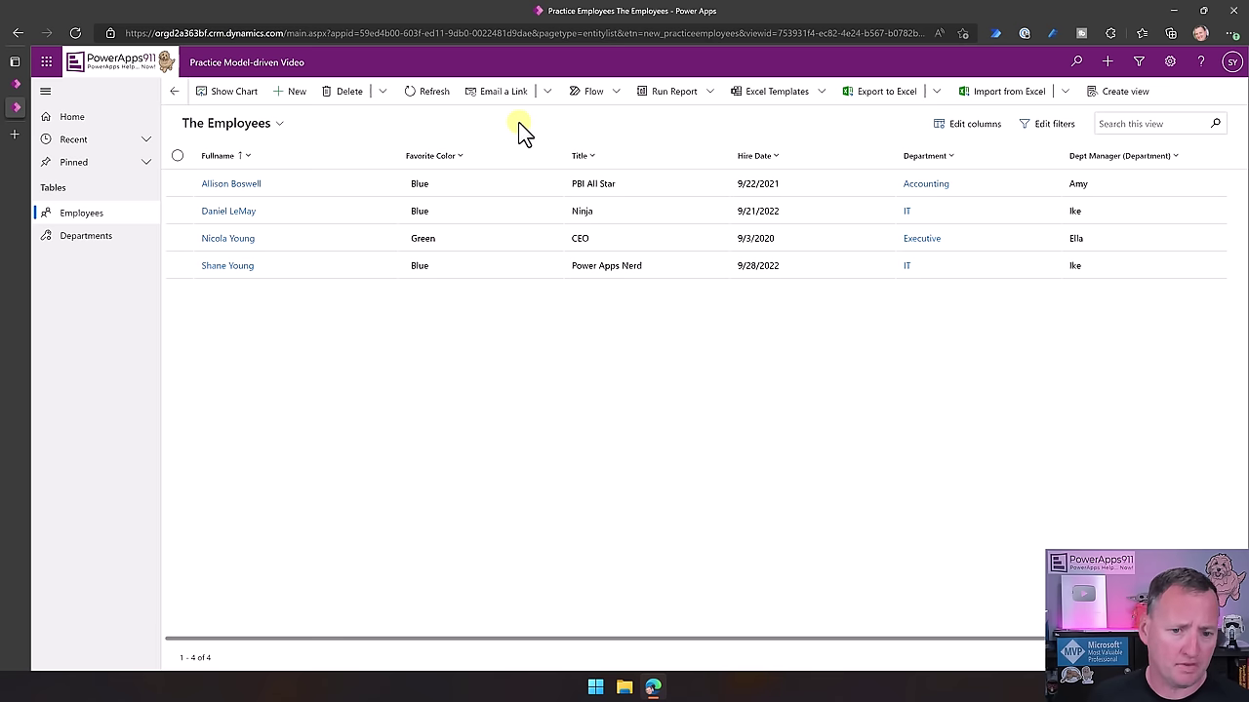
# In the Power Apps maker portal, create a solution named Video with the Default Publisher for org1c6634f3
pyautogui.click(14, 97)
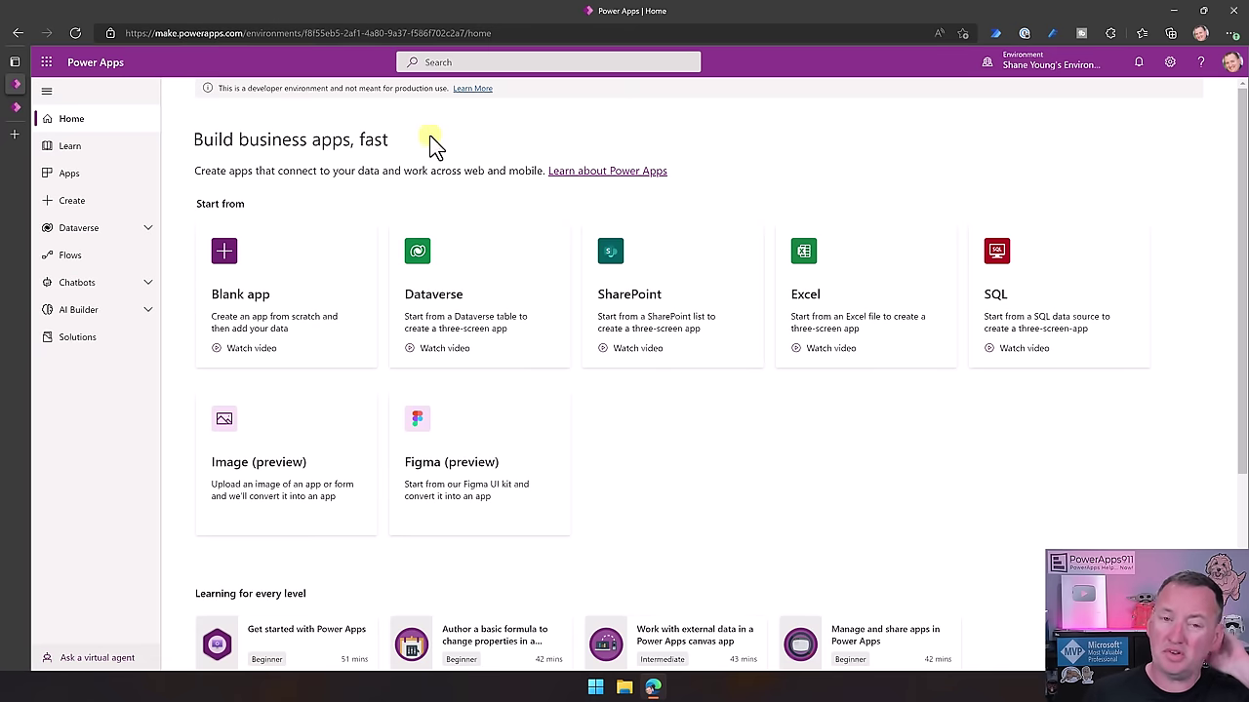
pyautogui.click(86, 342)
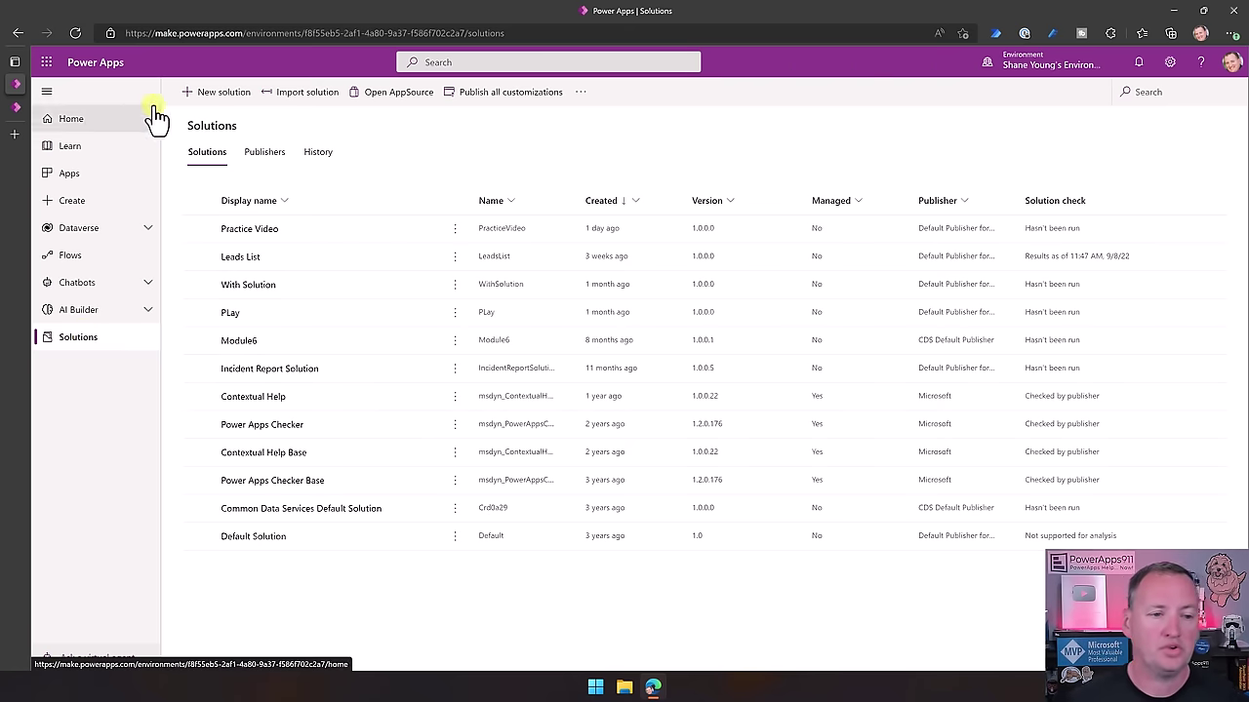
pyautogui.click(226, 96)
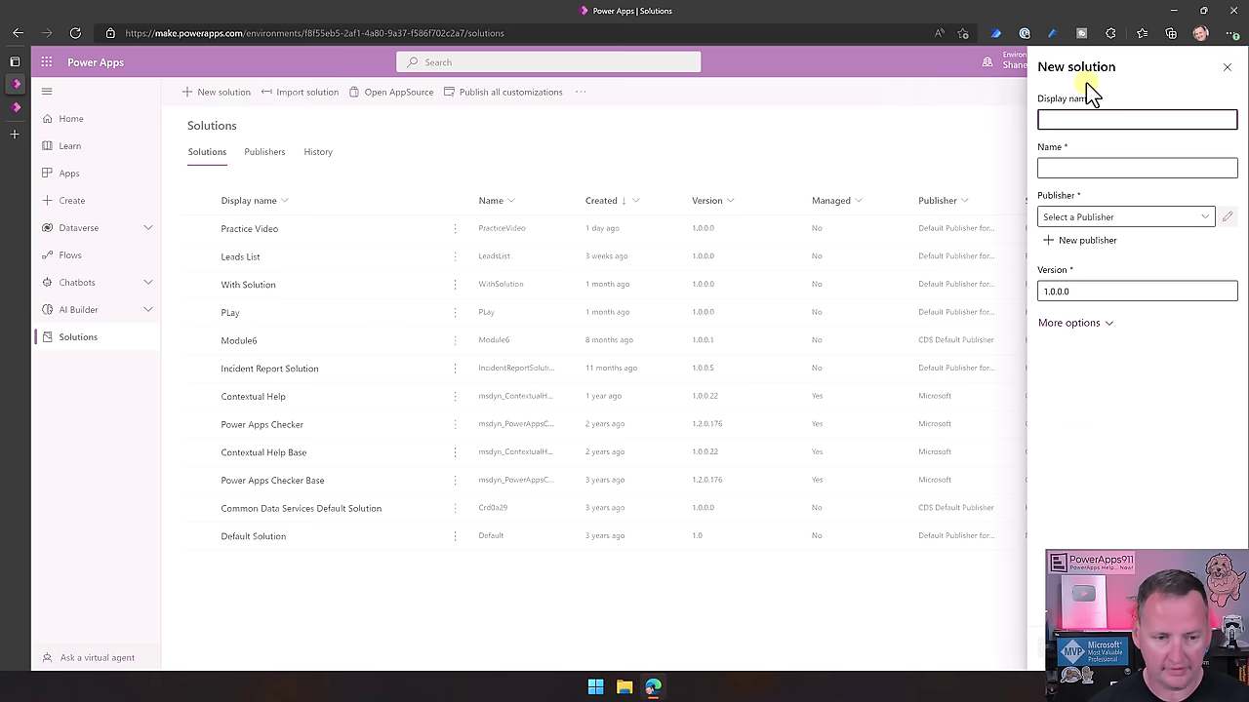
pyautogui.write('Video Empl')
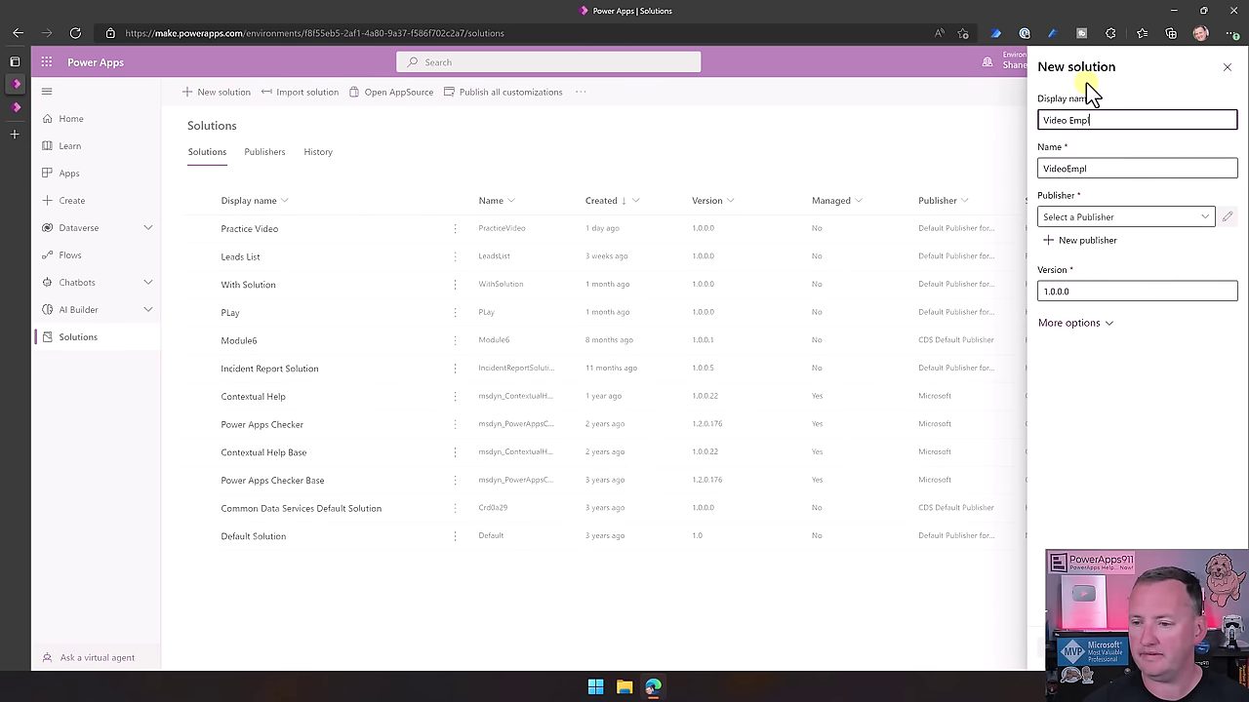
pyautogui.press('BackSpace')
pyautogui.press('BackSpace')
pyautogui.press('BackSpace')
pyautogui.press('BackSpace')
pyautogui.press('BackSpace')
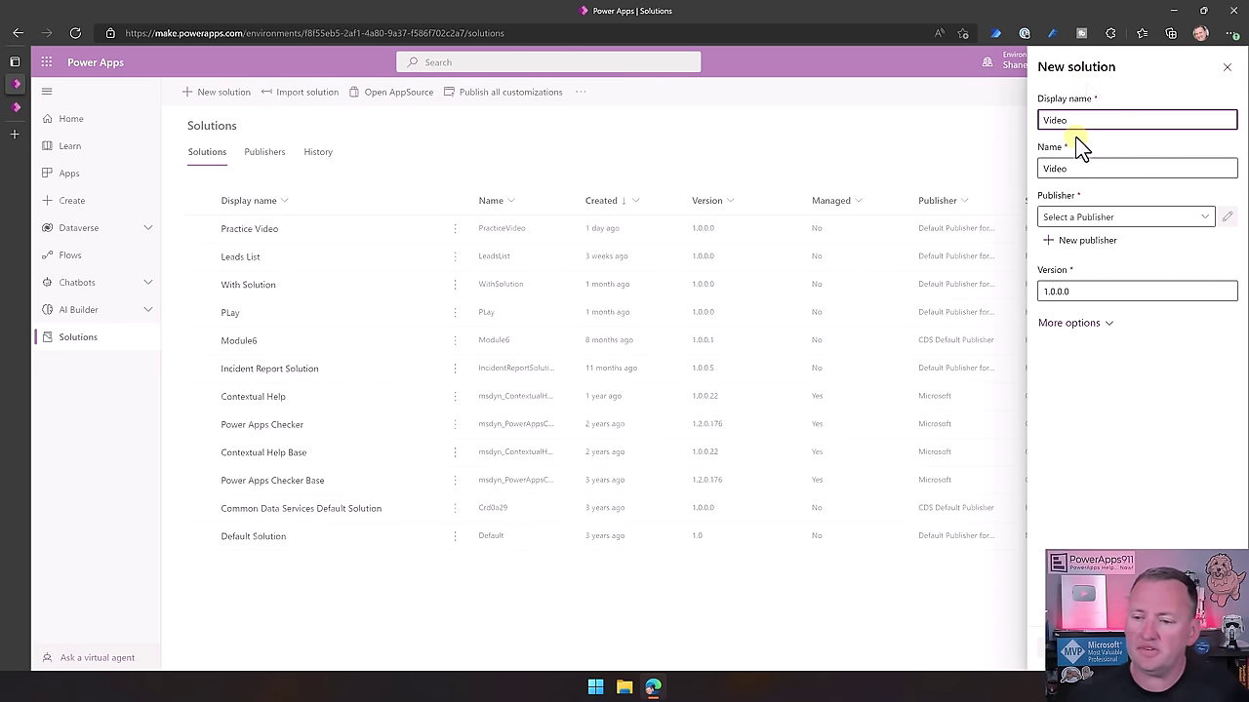
pyautogui.click(1206, 224)
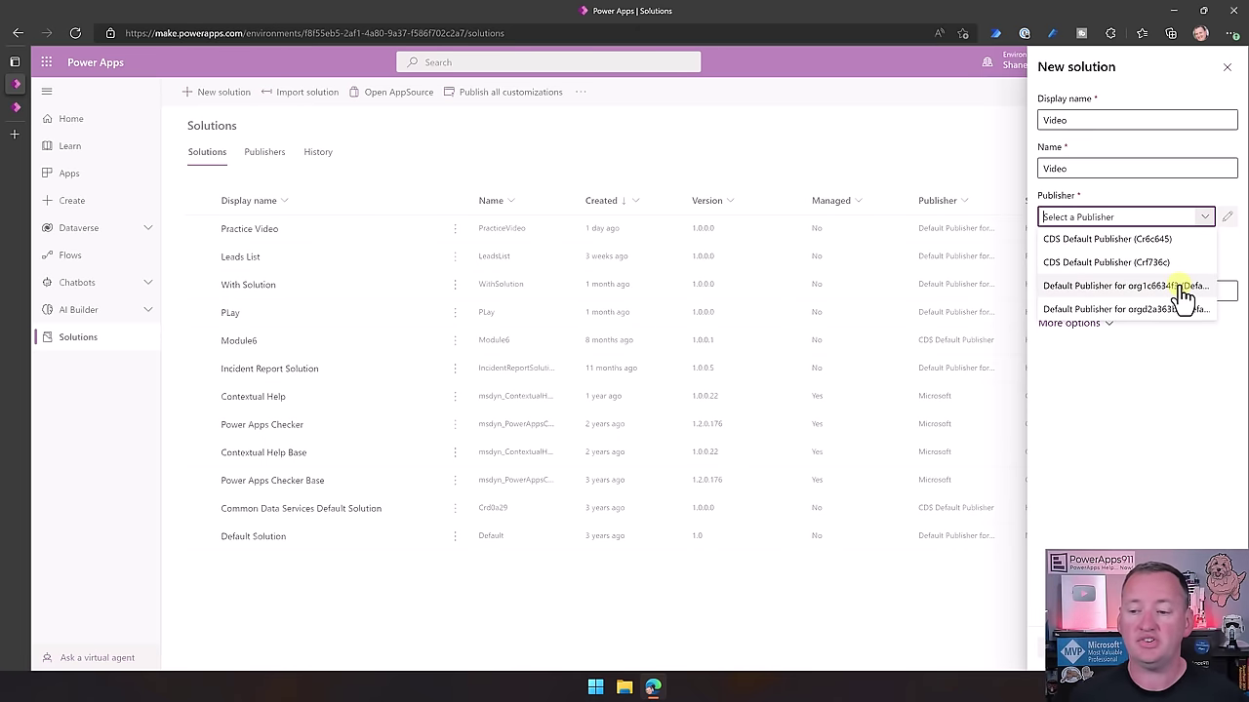
pyautogui.click(1144, 285)
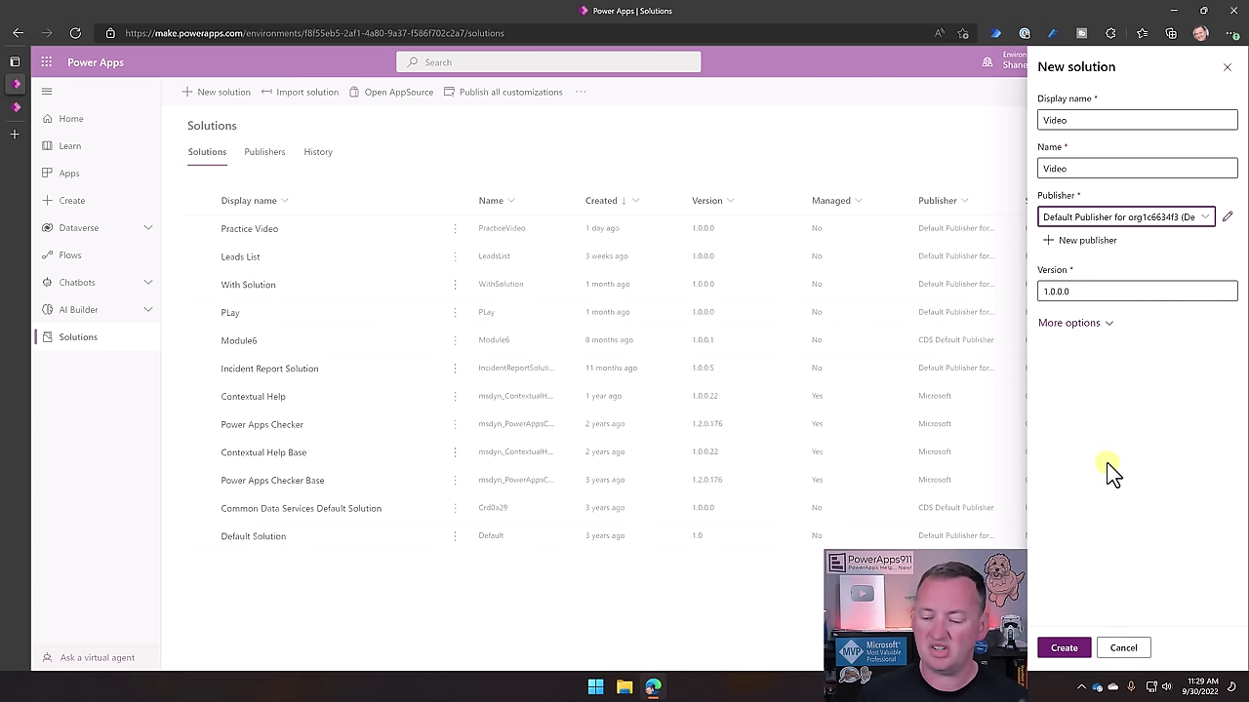
pyautogui.click(1076, 653)
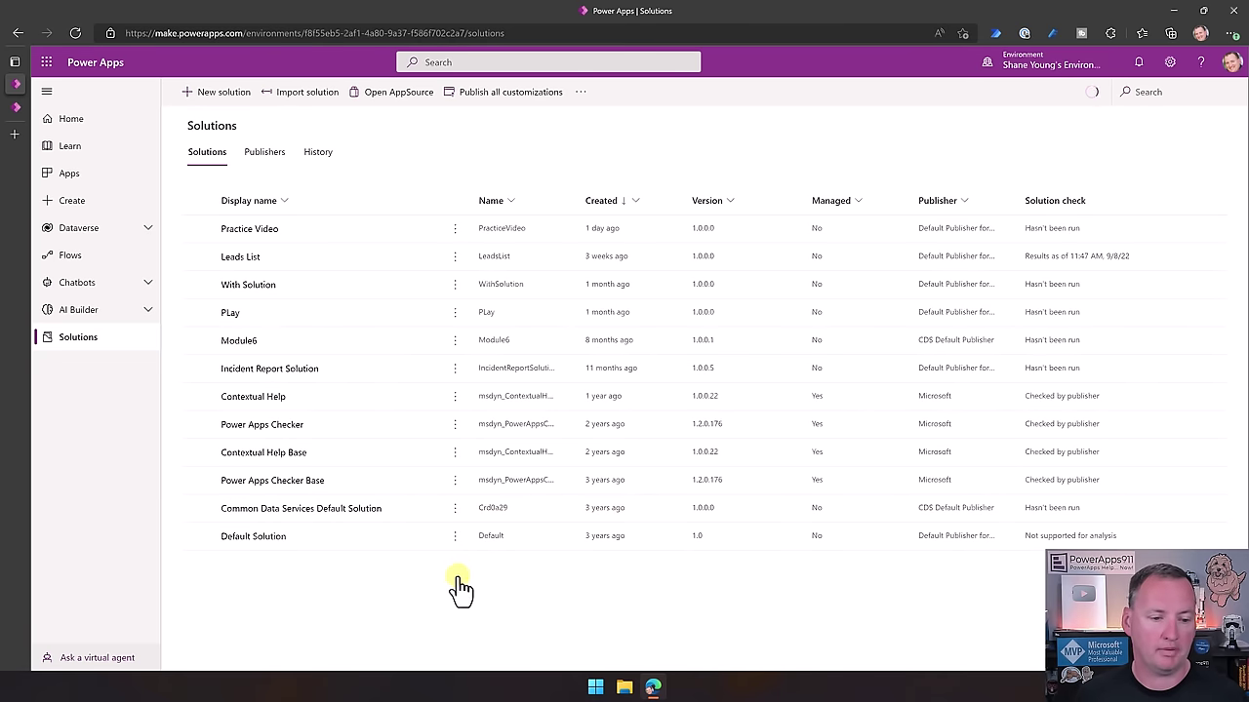
# Create a table named Video Employees in the Video solution, with Title as its primary column
pyautogui.click(234, 231)
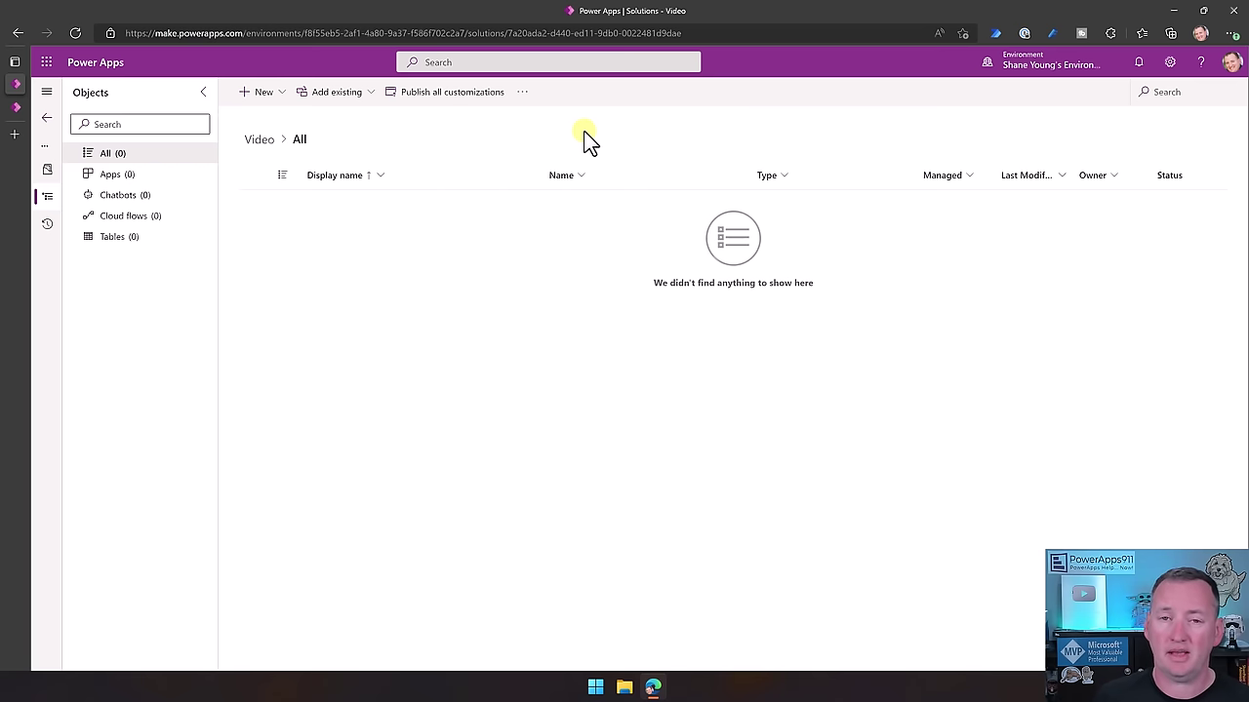
pyautogui.click(129, 244)
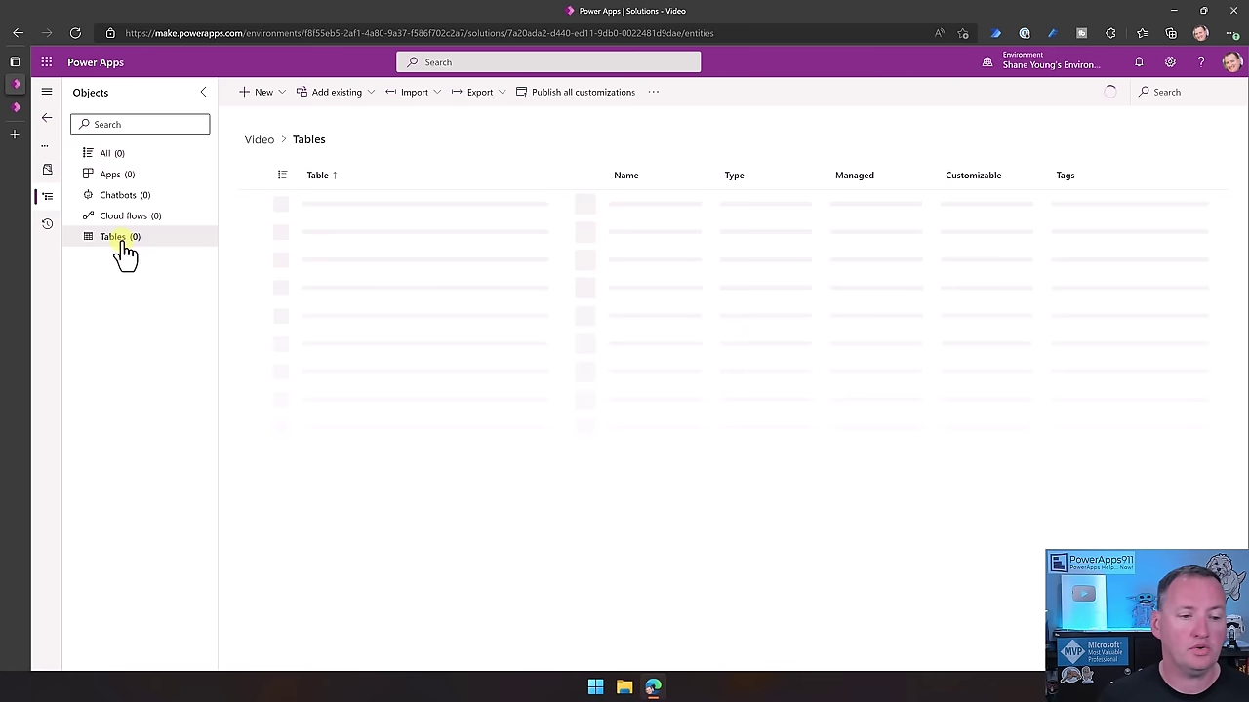
pyautogui.click(280, 101)
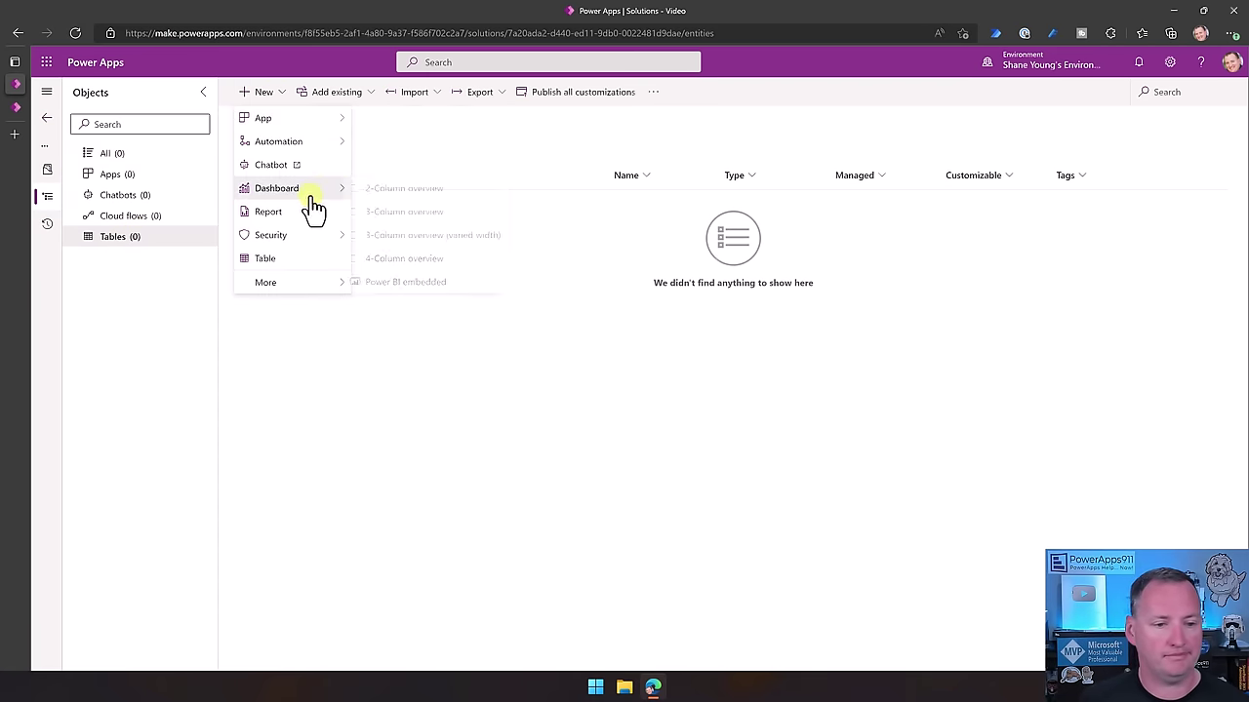
pyautogui.click(266, 258)
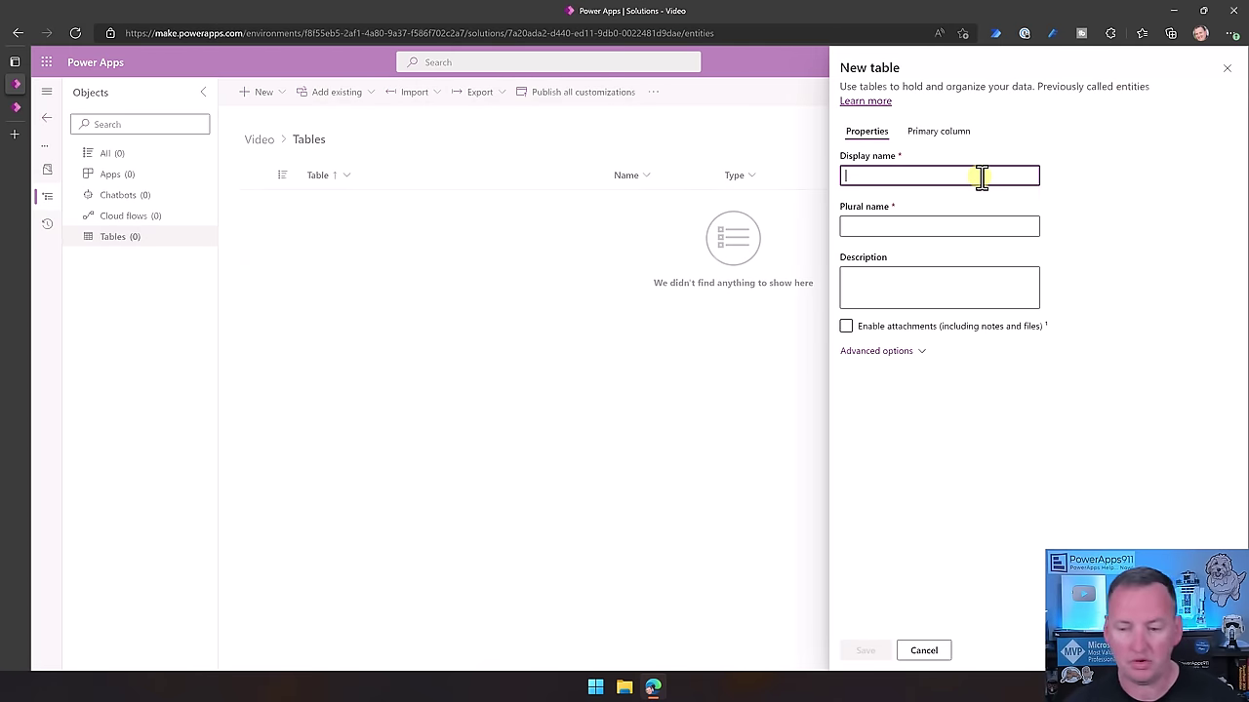
pyautogui.write('Employee')
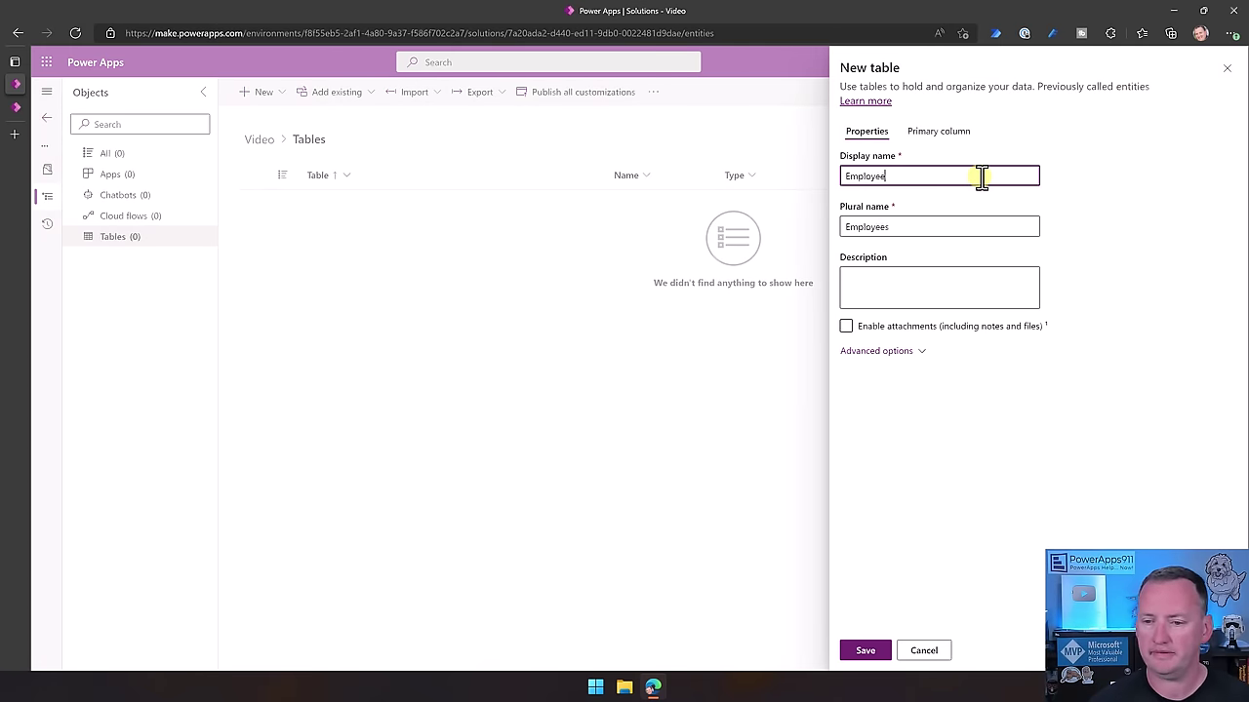
pyautogui.write('Video')
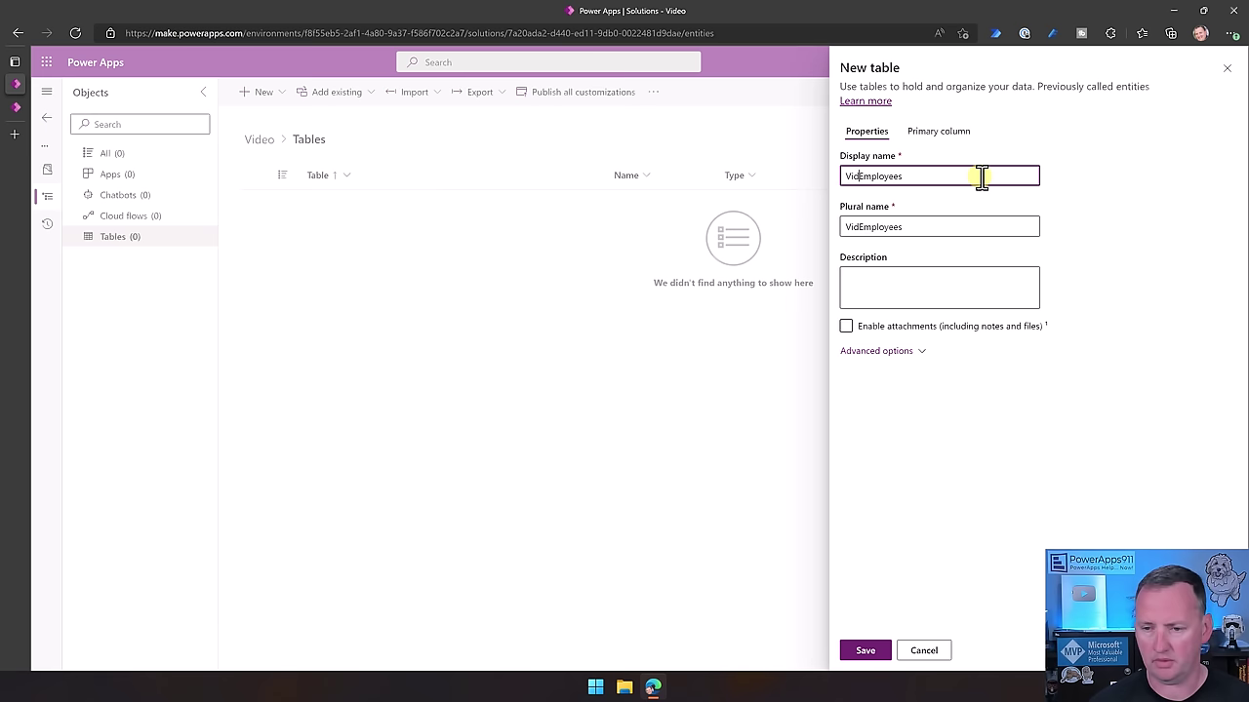
pyautogui.click(938, 132)
pyautogui.doubleClick(877, 175)
pyautogui.write('Title')
pyautogui.click(864, 650)
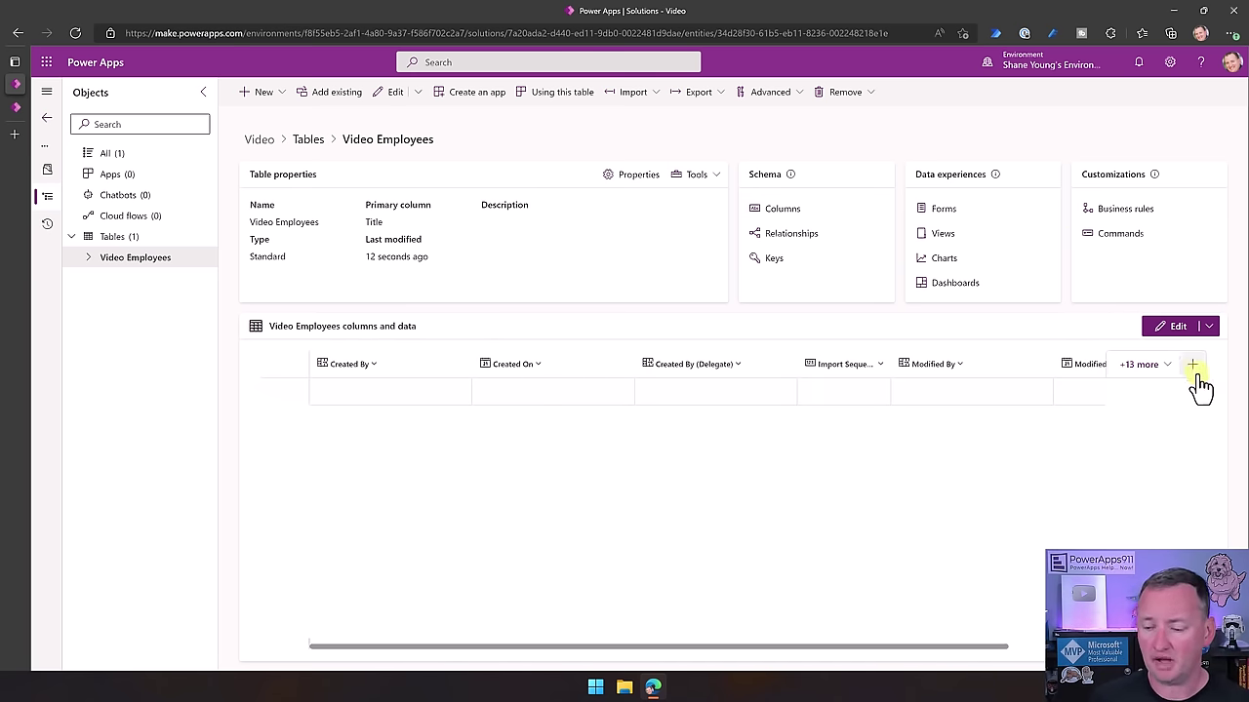
# Limit the displayed columns of the Video Employees table to Title (Primary) only
pyautogui.click(1160, 367)
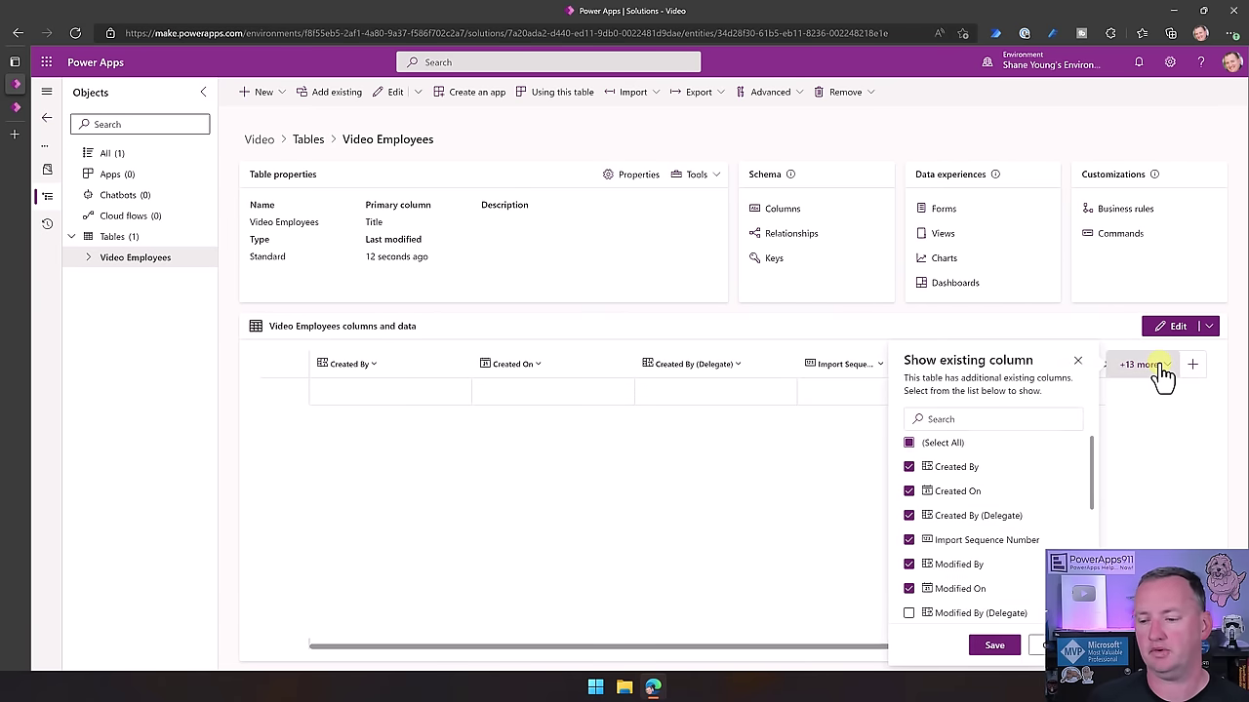
pyautogui.click(909, 443)
pyautogui.scroll(-2, 958, 537)
pyautogui.scroll(-2, 954, 524)
pyautogui.click(908, 578)
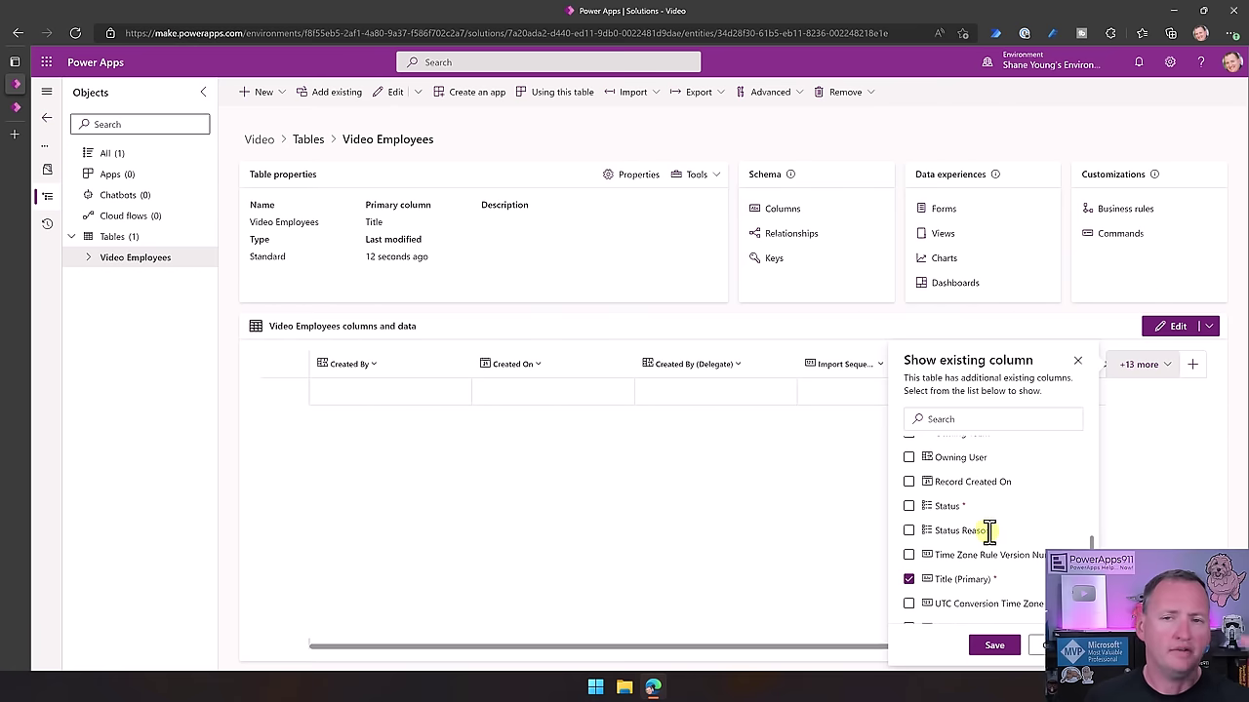
pyautogui.click(999, 648)
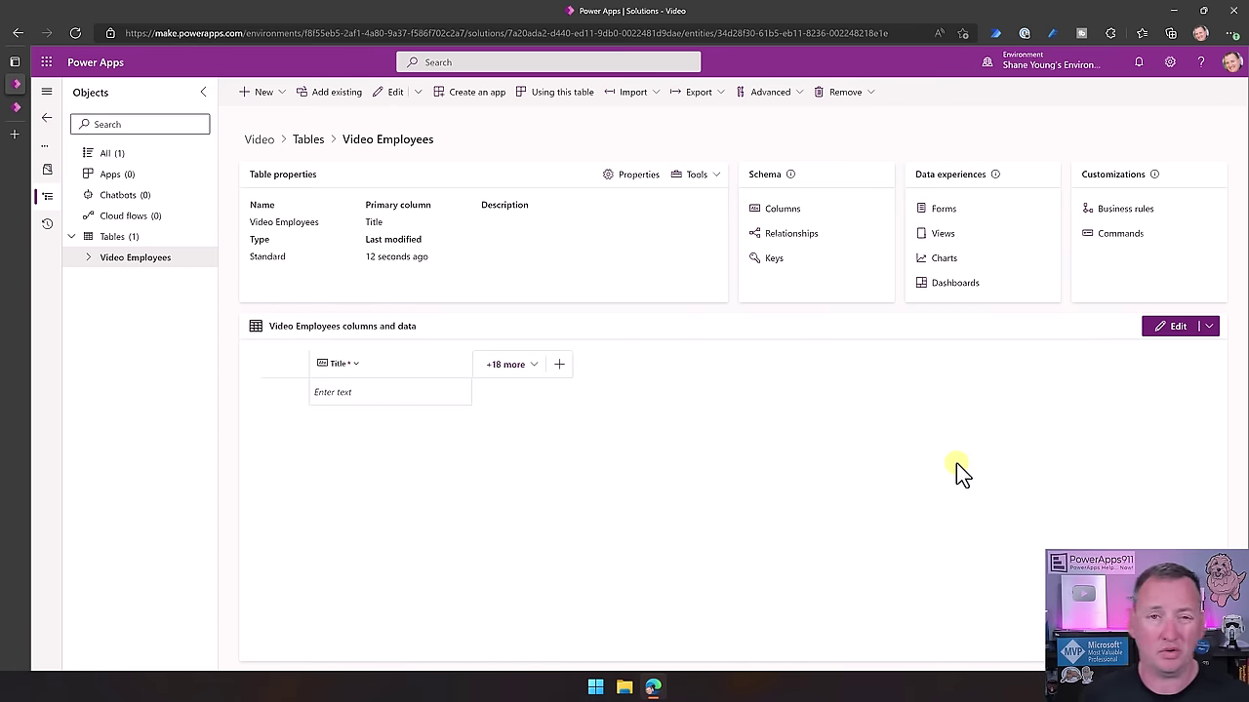
# Add a single-line text column named Firstname to the Video Employees table
pyautogui.click(560, 366)
pyautogui.click(864, 146)
pyautogui.write('Firstname')
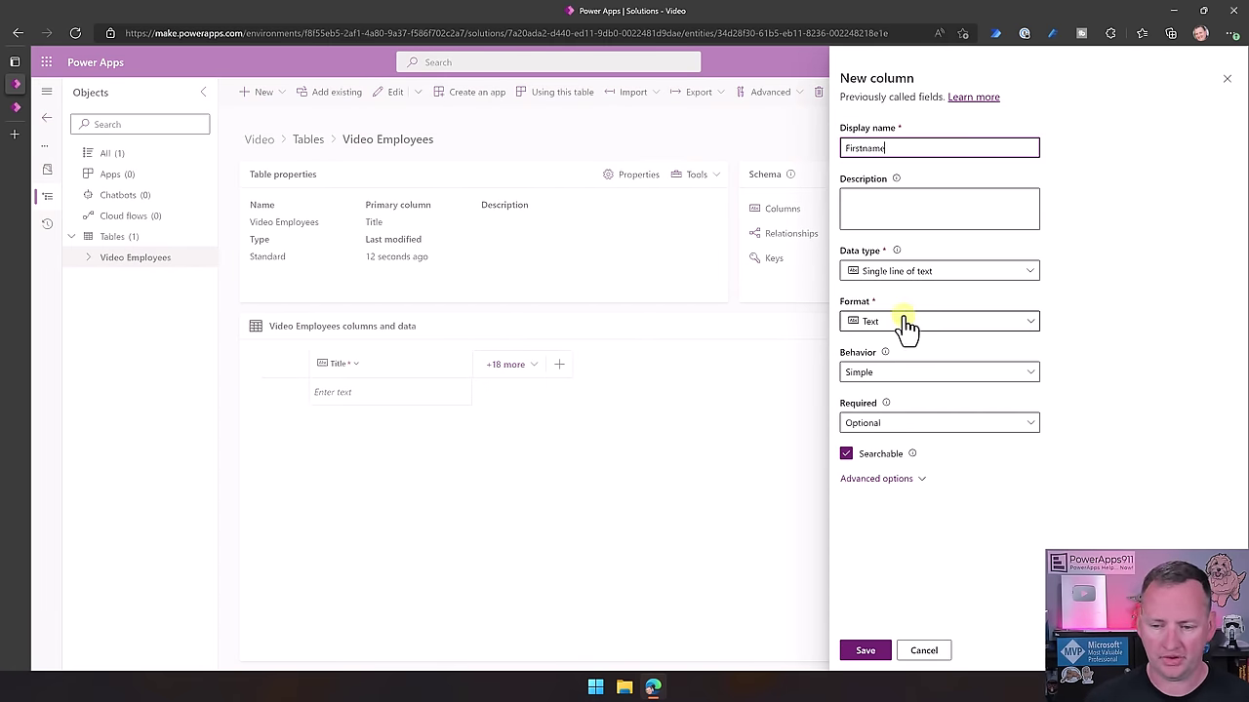
pyautogui.click(871, 650)
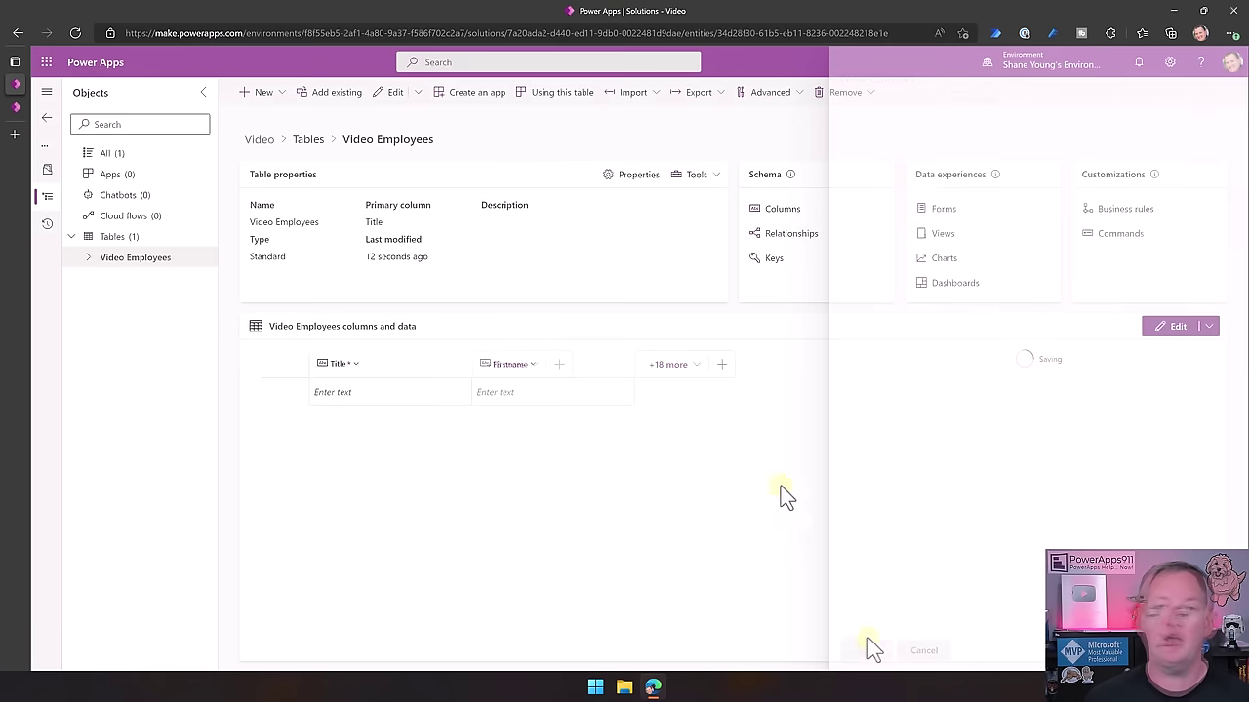
# Add a single-line text column named Lastname to the Video Employees table
pyautogui.click(725, 366)
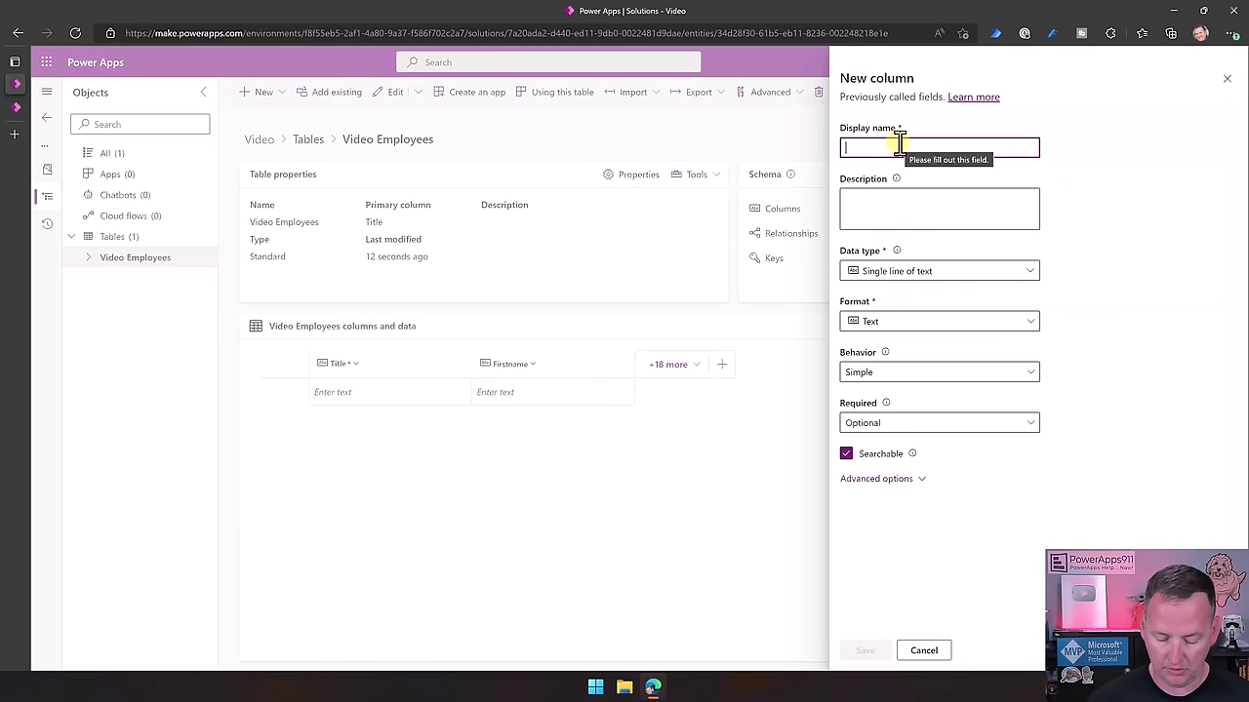
pyautogui.write('Lastname')
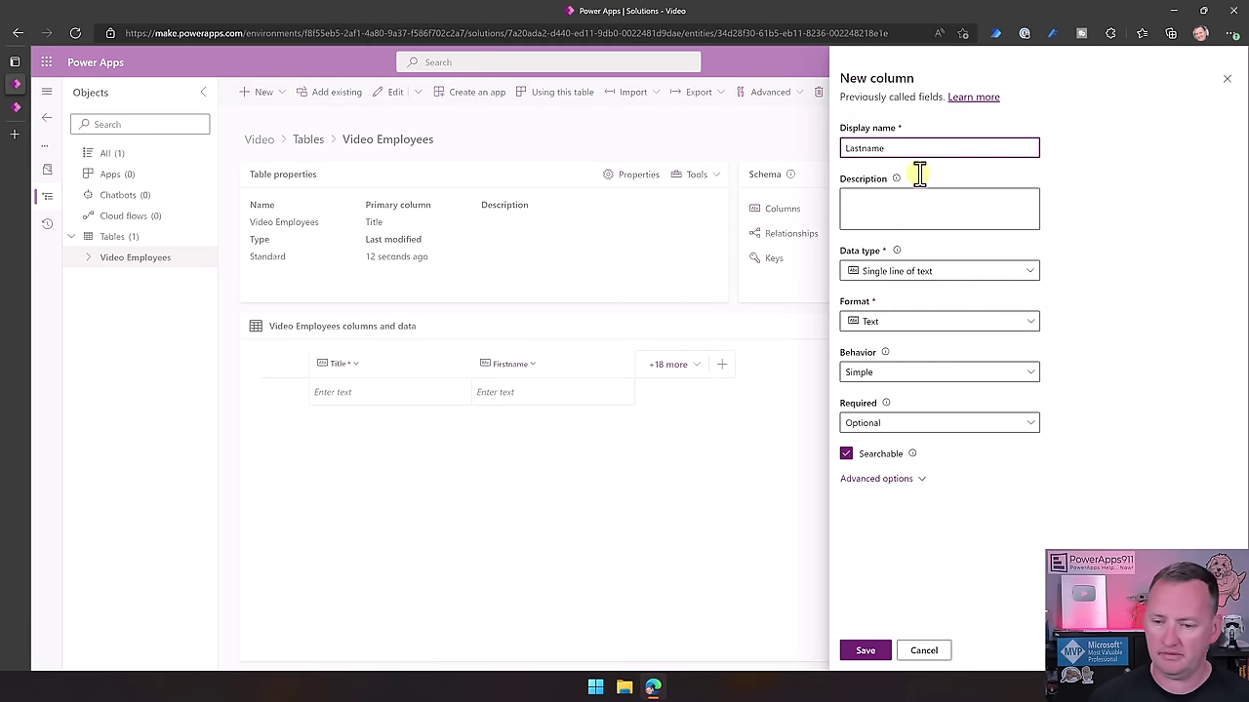
pyautogui.click(874, 651)
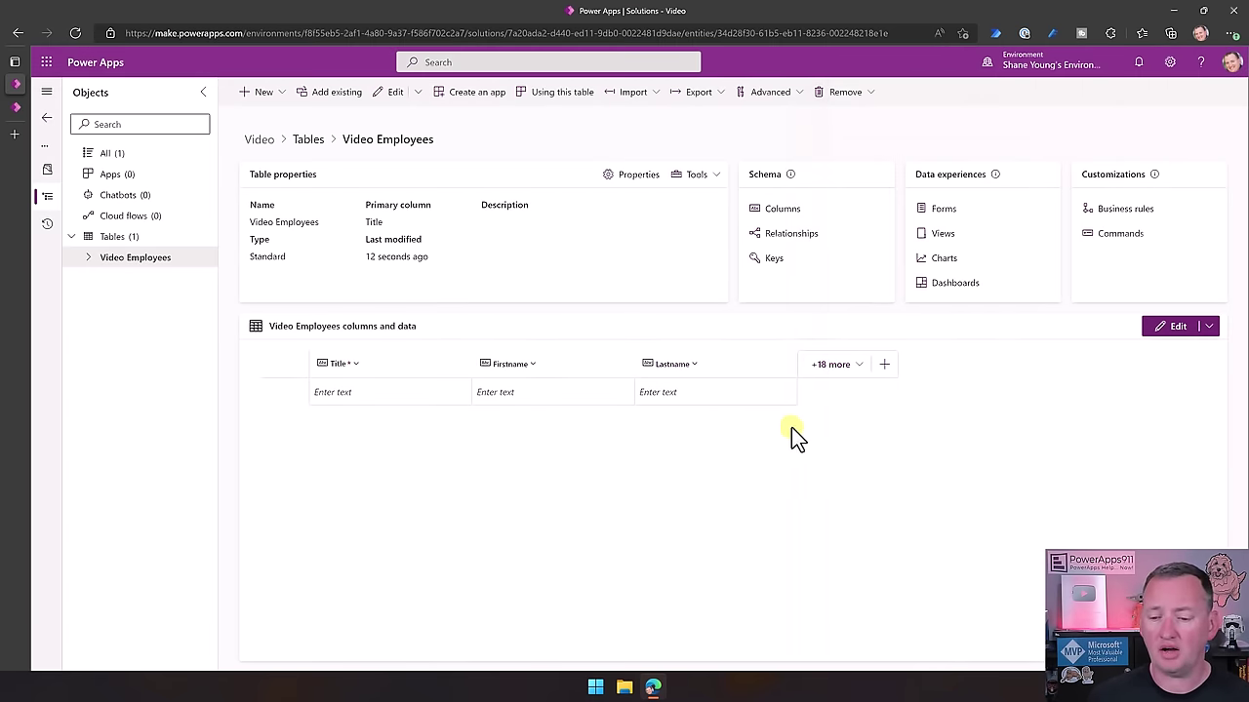
# Define a new Video Employees column named HireDate with the Date only data type
pyautogui.click(884, 364)
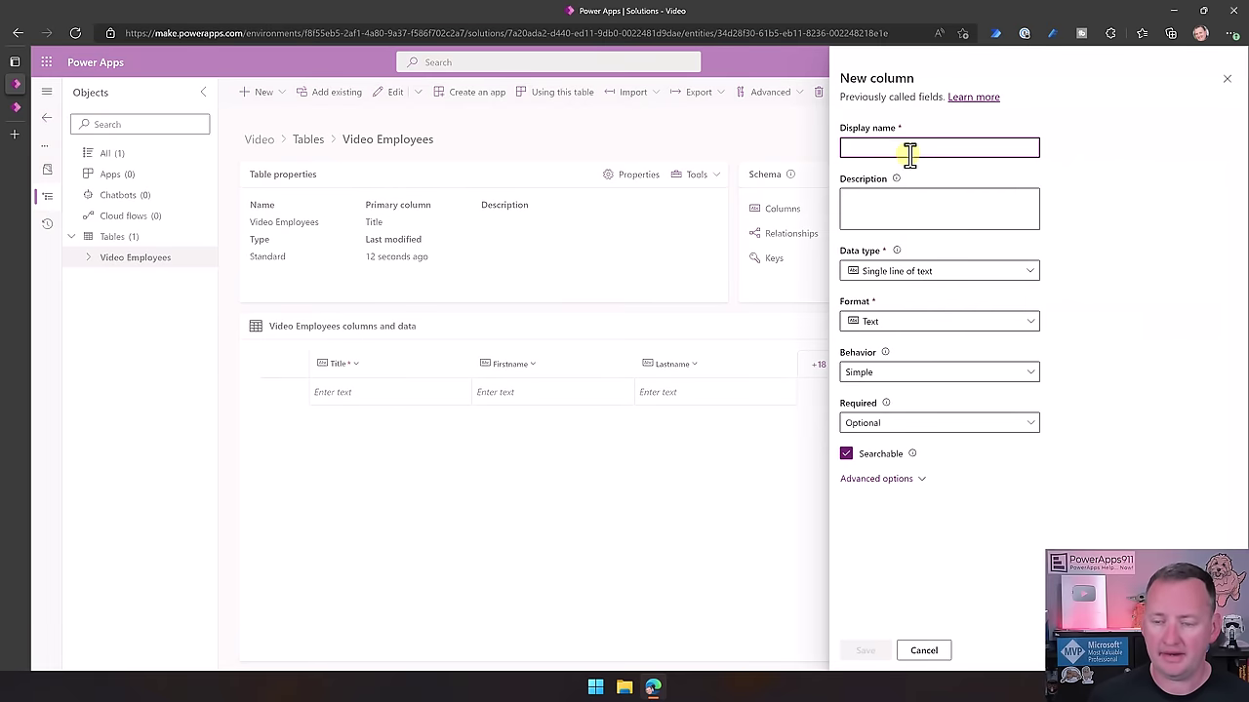
pyautogui.write('HireDate')
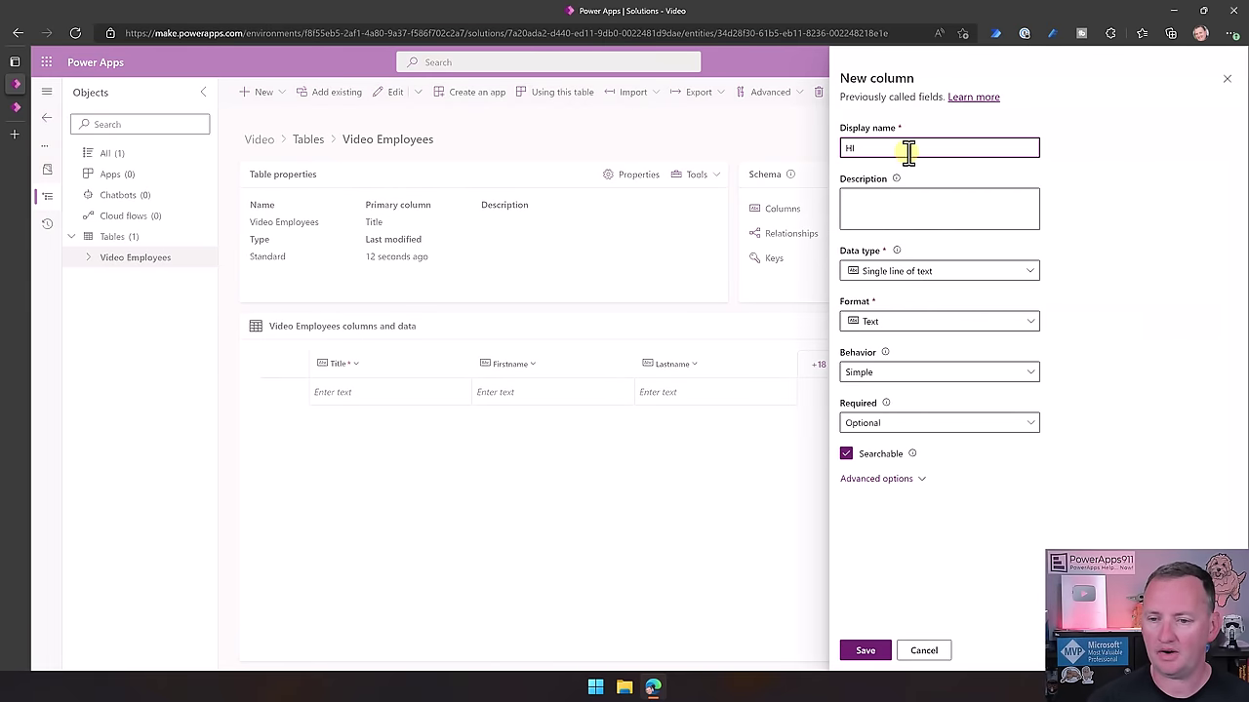
pyautogui.click(900, 323)
pyautogui.click(886, 321)
pyautogui.click(894, 273)
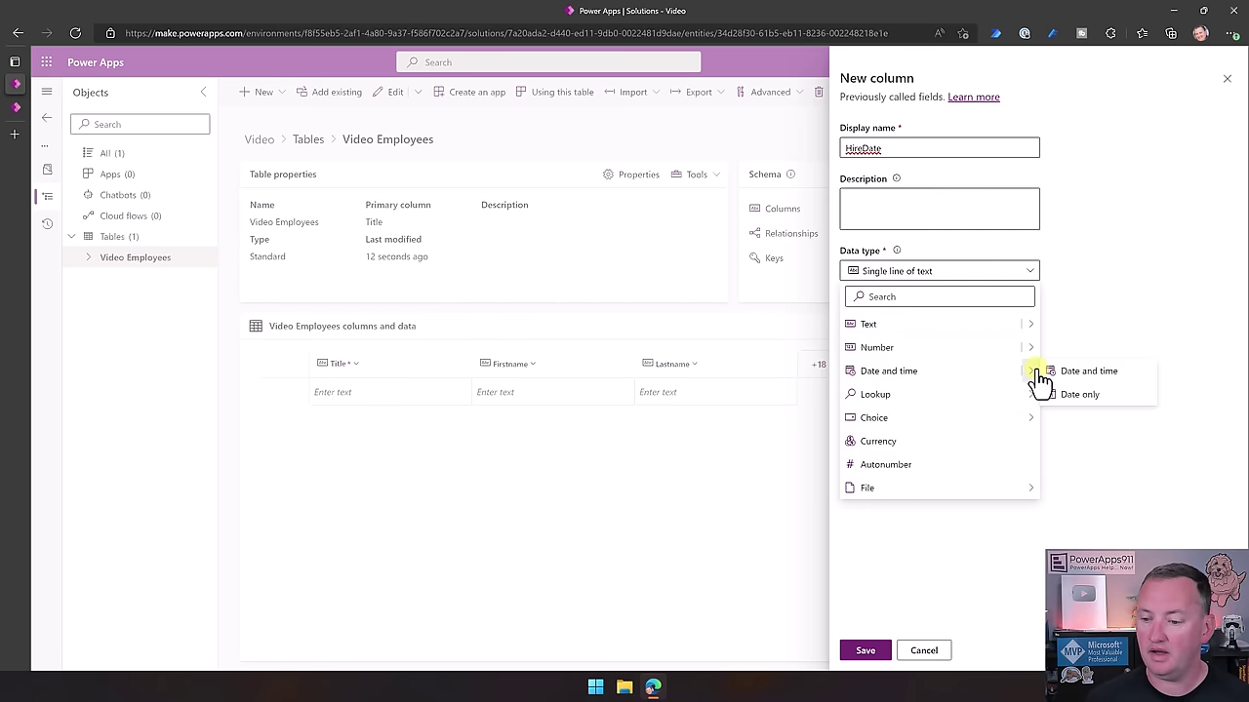
pyautogui.click(1067, 396)
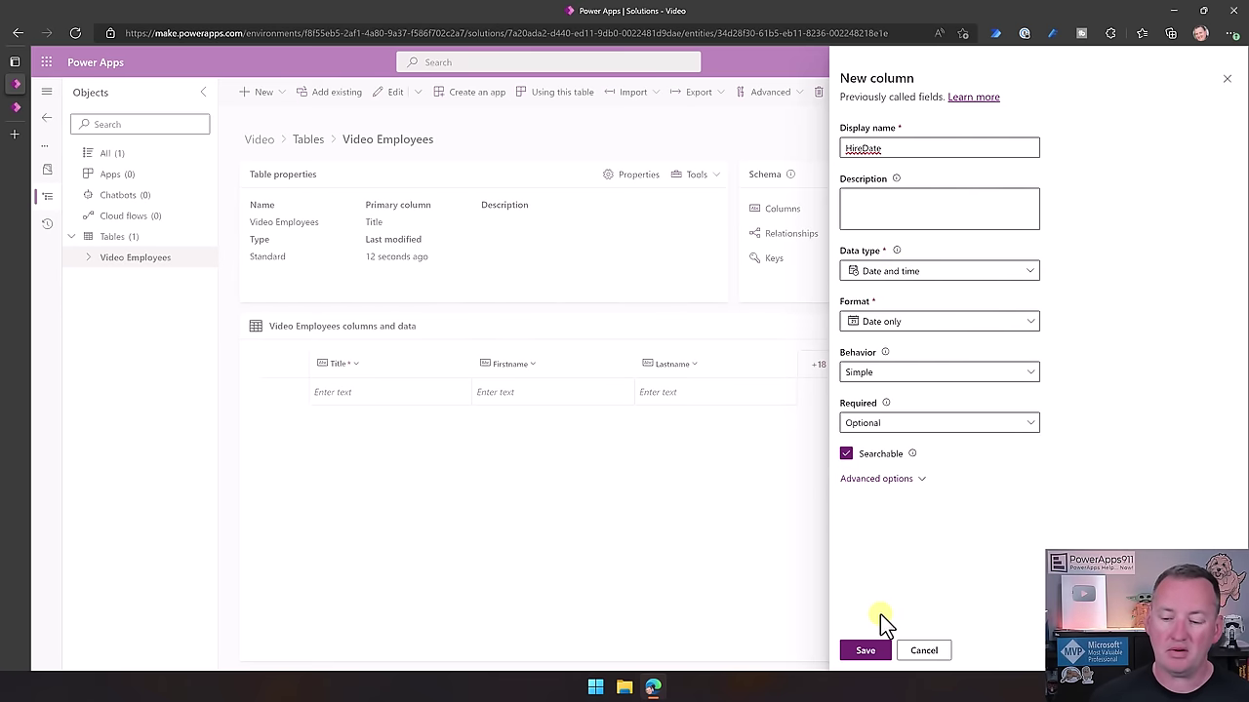
# Set the HireDate column's time zone adjustment to Date only and save the column
pyautogui.click(868, 483)
pyautogui.scroll(-3, 975, 459)
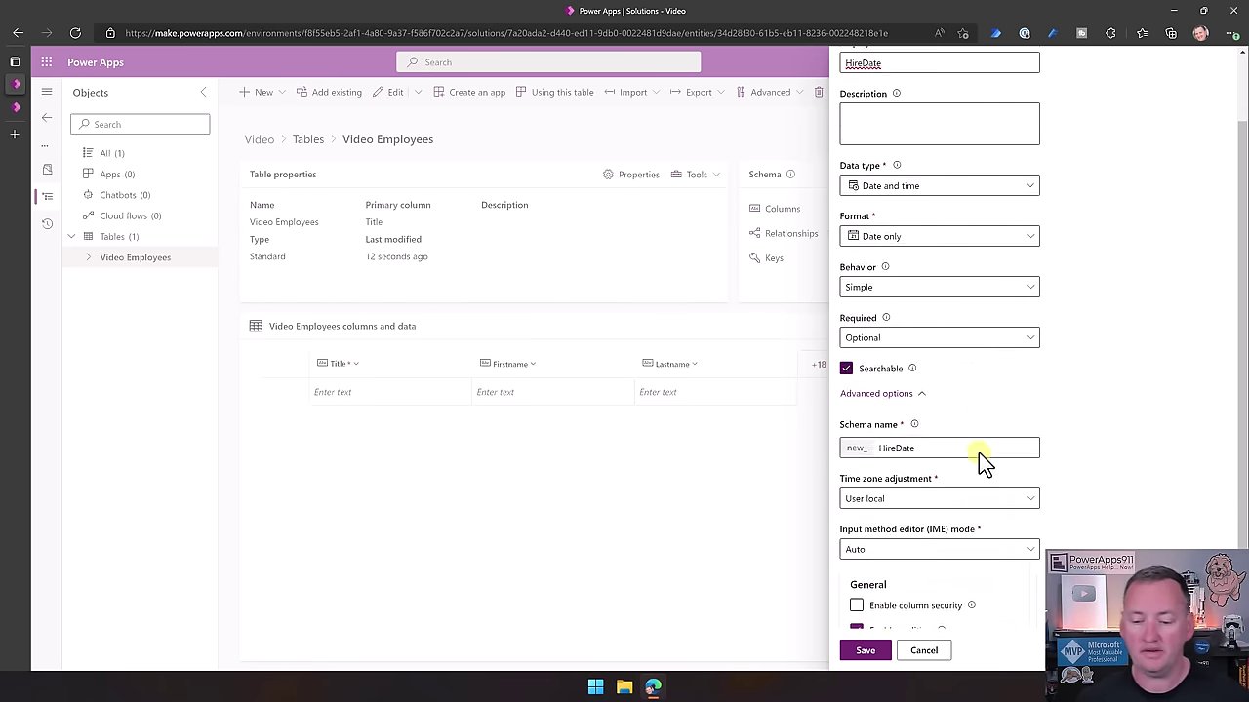
pyautogui.click(908, 411)
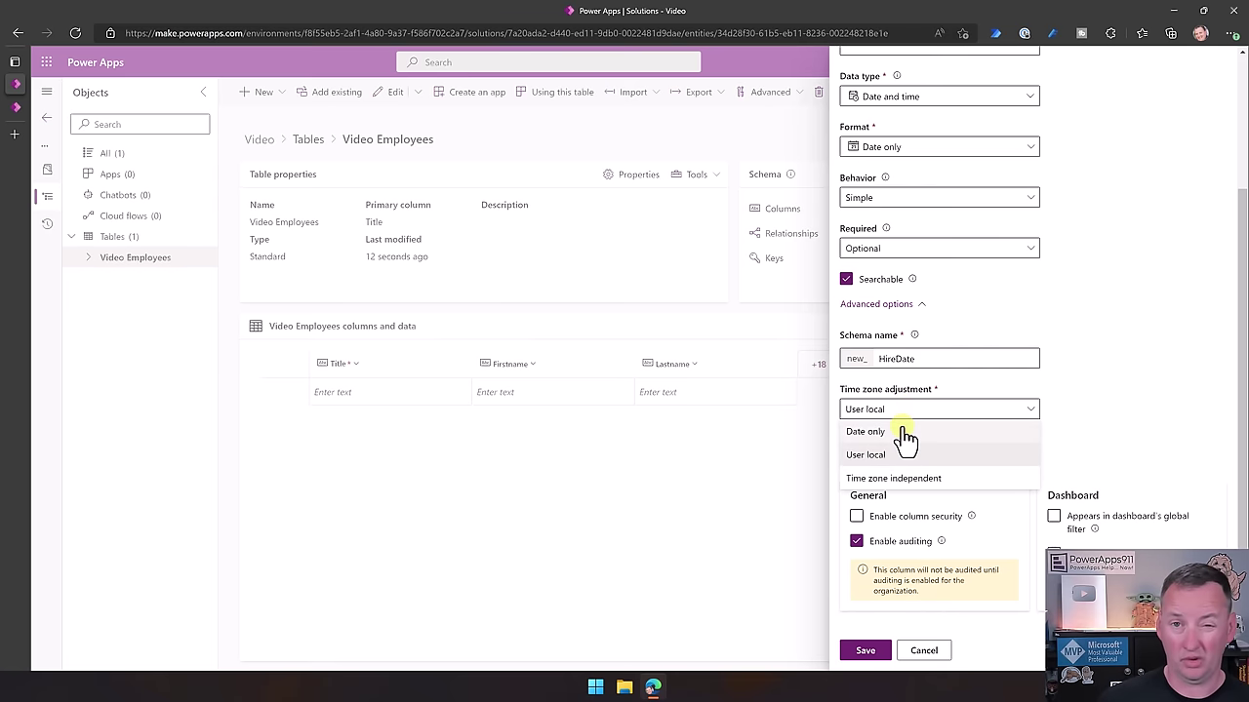
pyautogui.click(901, 432)
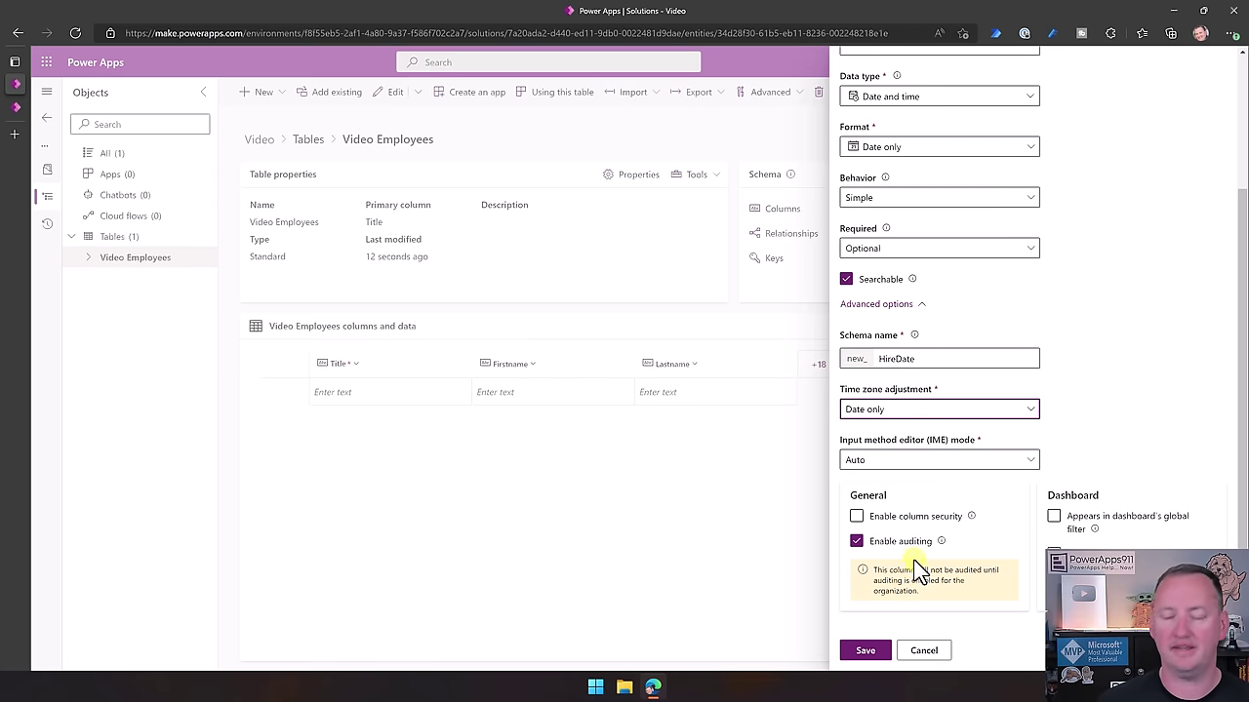
pyautogui.click(873, 655)
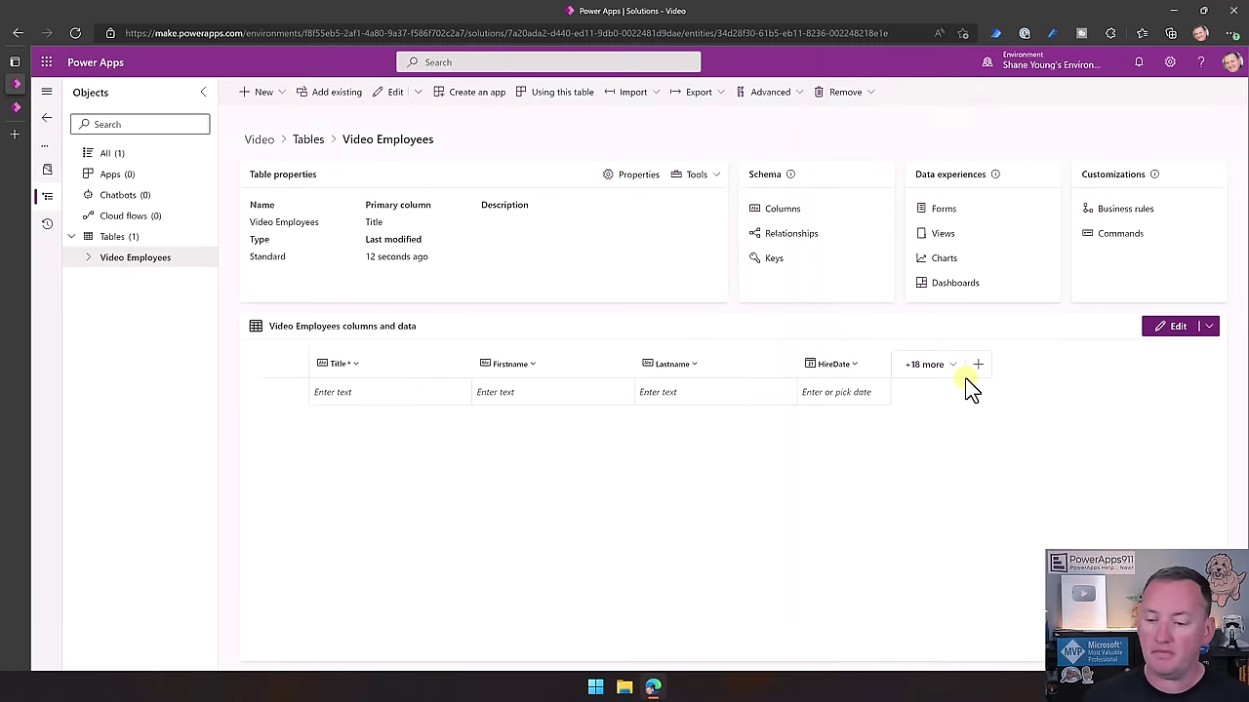
# Define a new Video Employees column named Favorite Color with the Choice data type
pyautogui.click(977, 367)
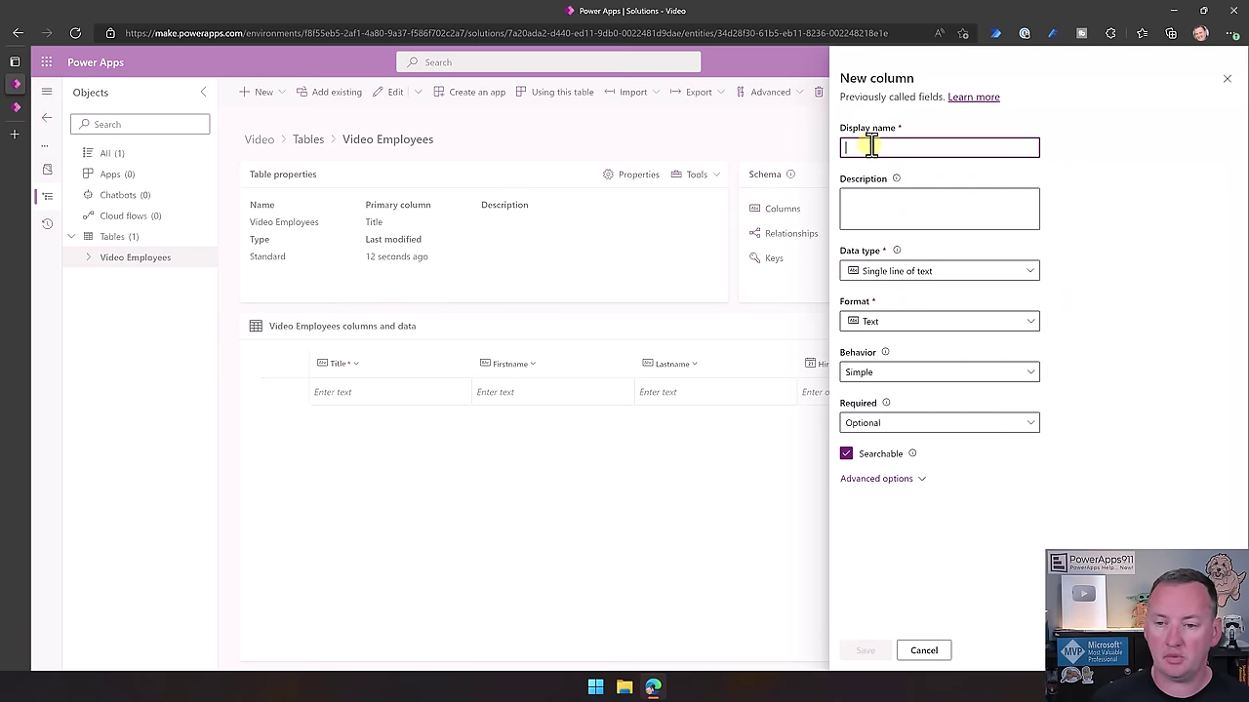
pyautogui.write('F')
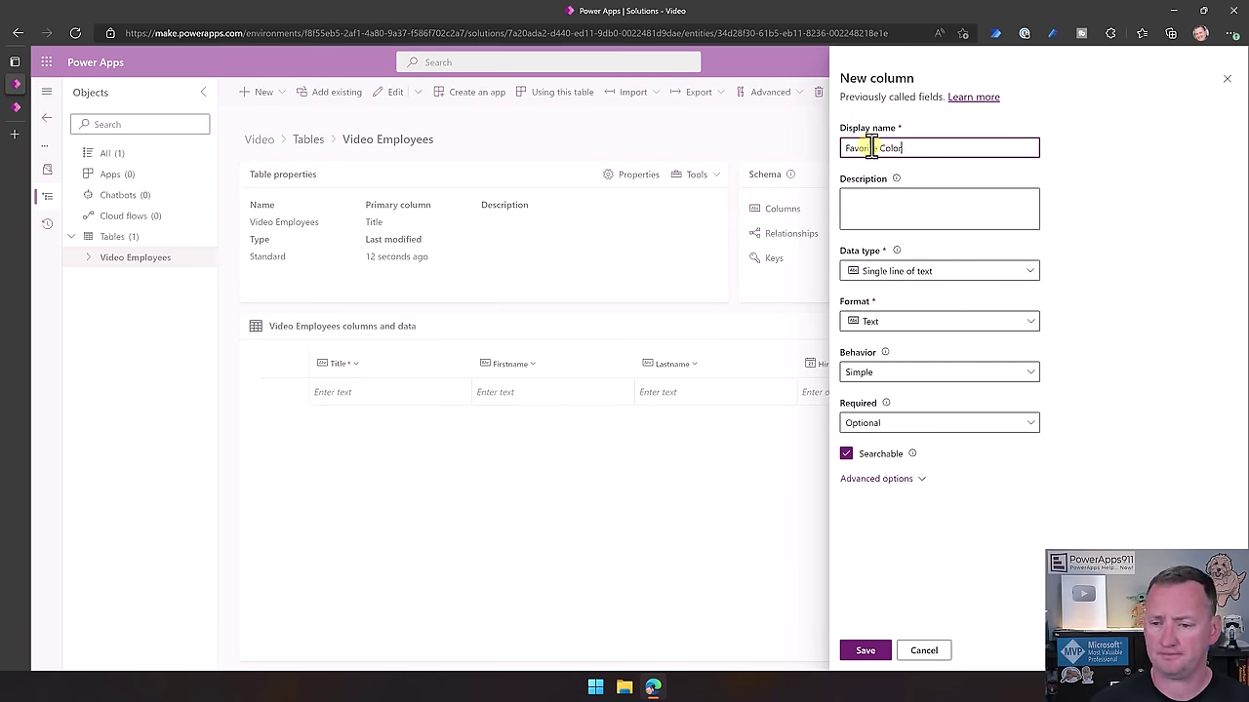
pyautogui.write('avorite Color')
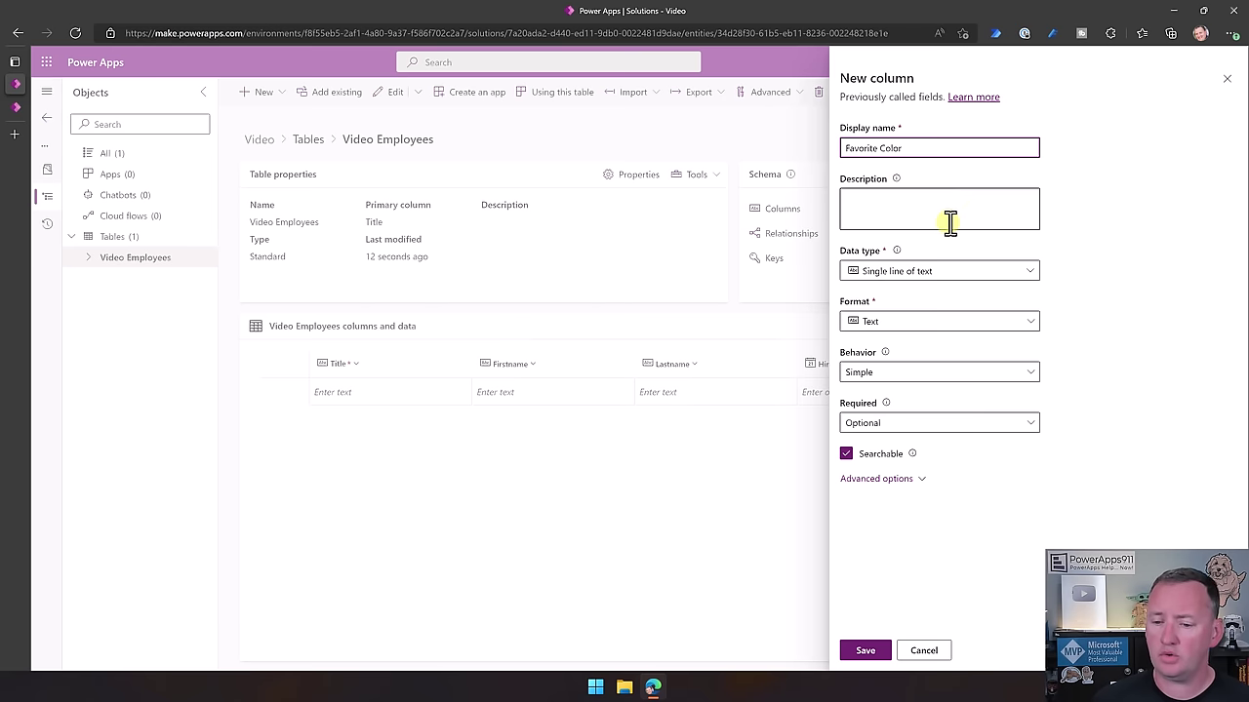
pyautogui.click(956, 277)
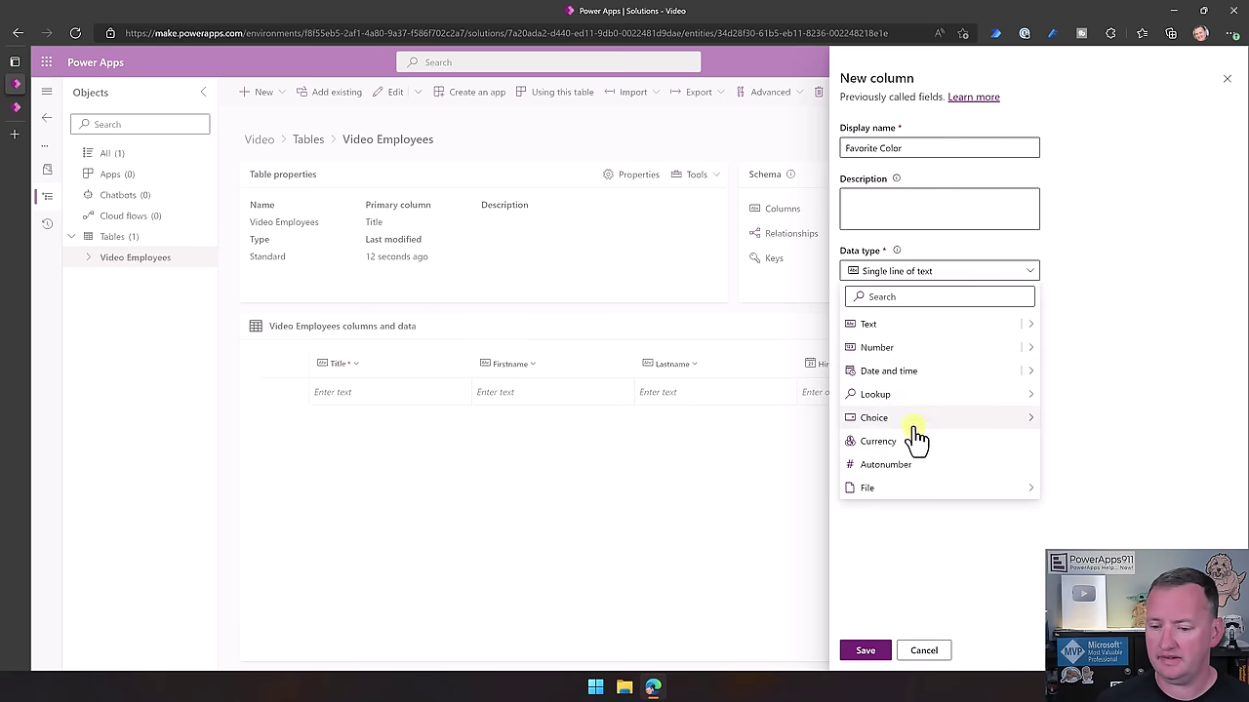
pyautogui.moveTo(911, 426)
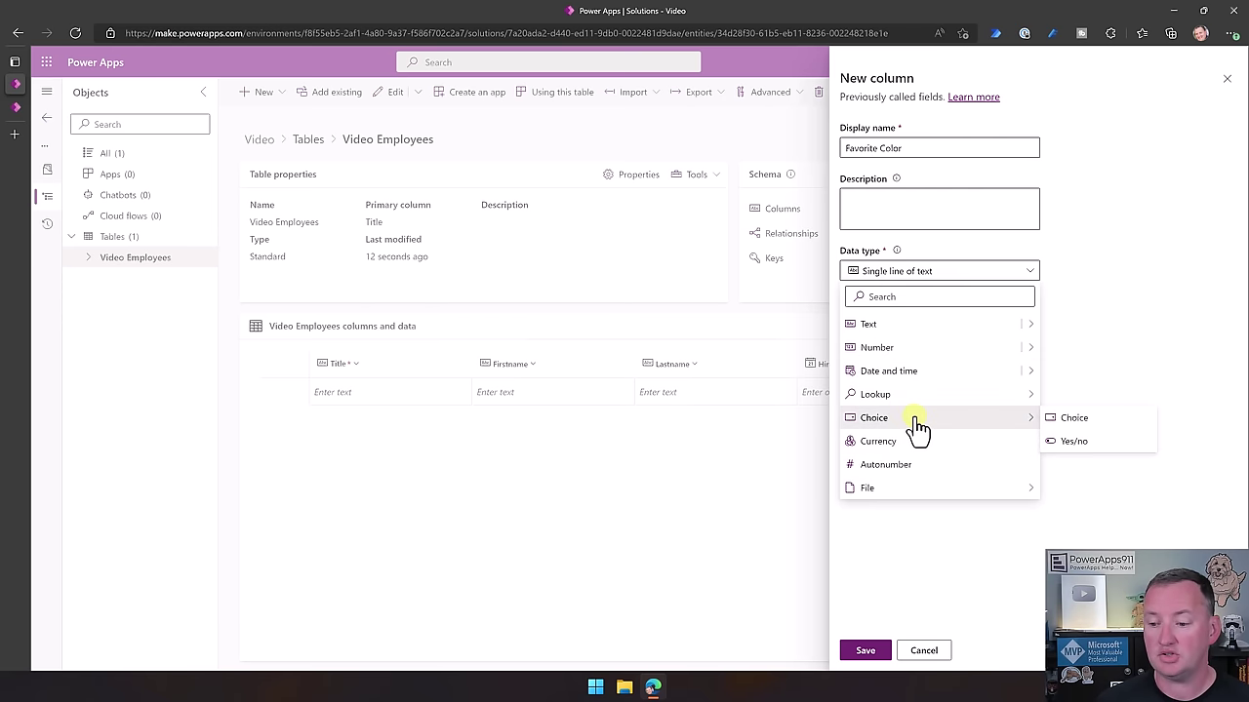
pyautogui.click(1073, 420)
# Turn off global choice sync for Favorite Color, and save the column with the local choices Red, Blue and Green
pyautogui.scroll(-1, 982, 346)
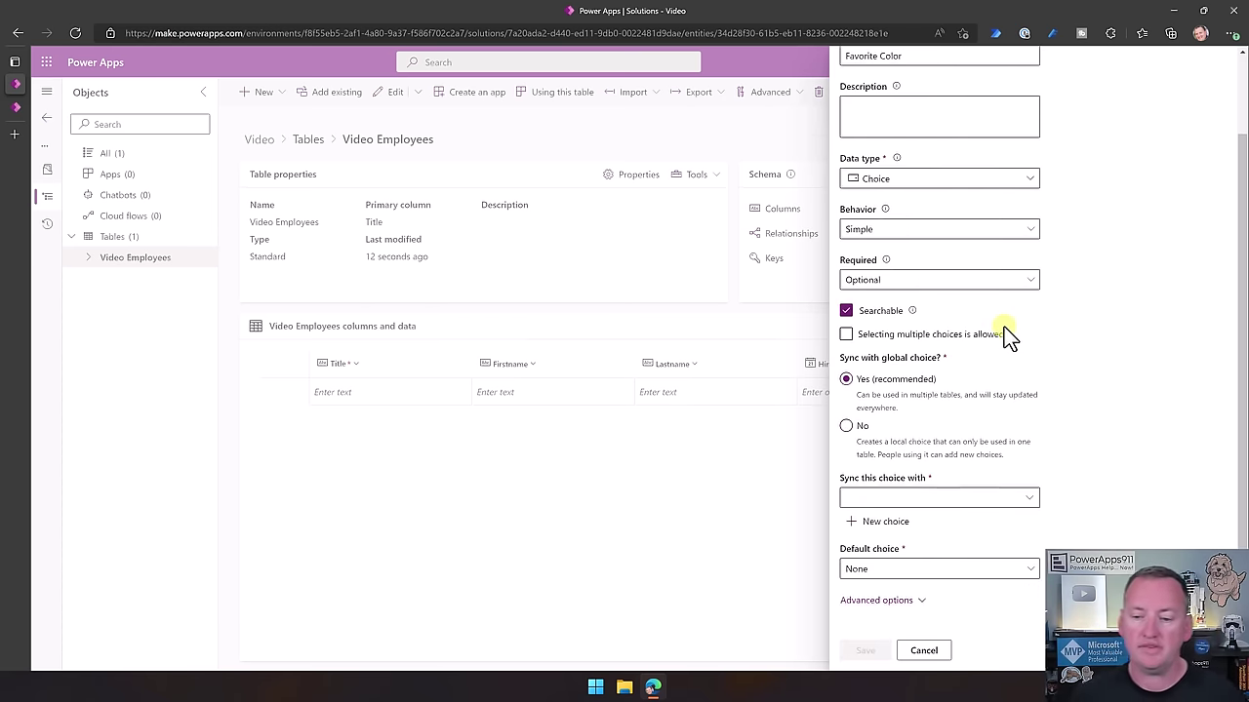
pyautogui.click(848, 421)
pyautogui.scroll(-1, 925, 440)
pyautogui.click(917, 485)
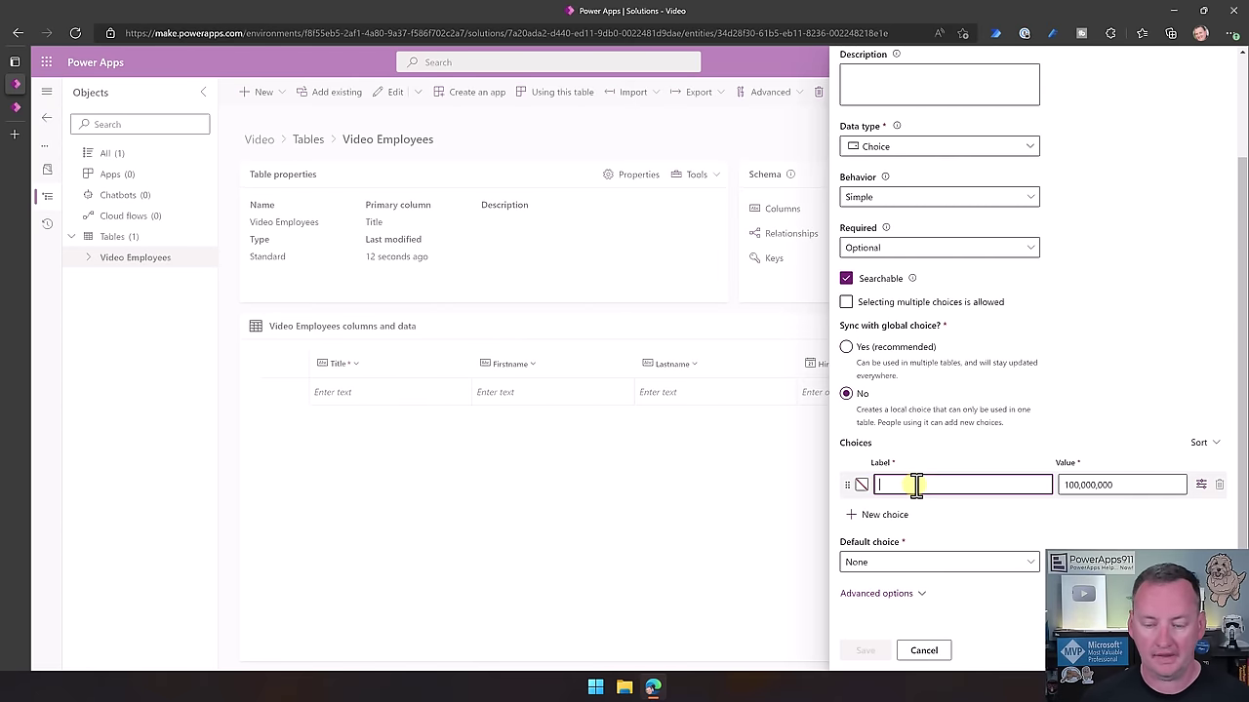
pyautogui.write('Red')
pyautogui.click(884, 514)
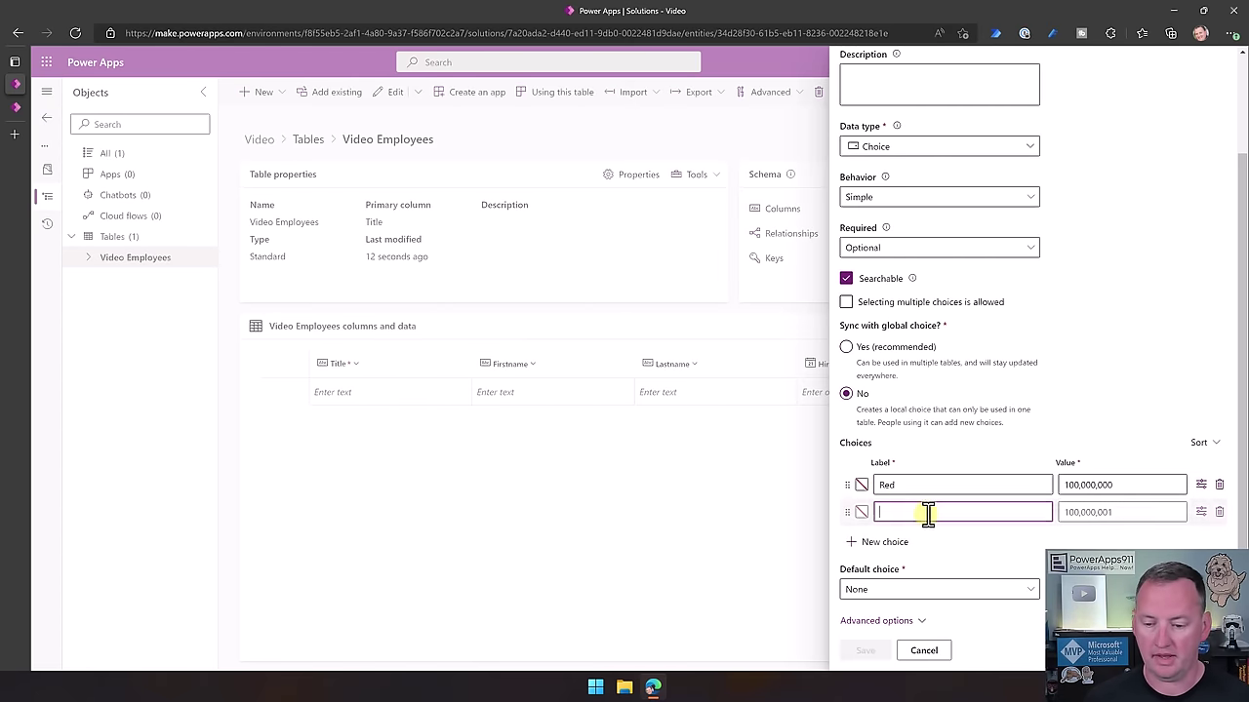
pyautogui.write('Blue')
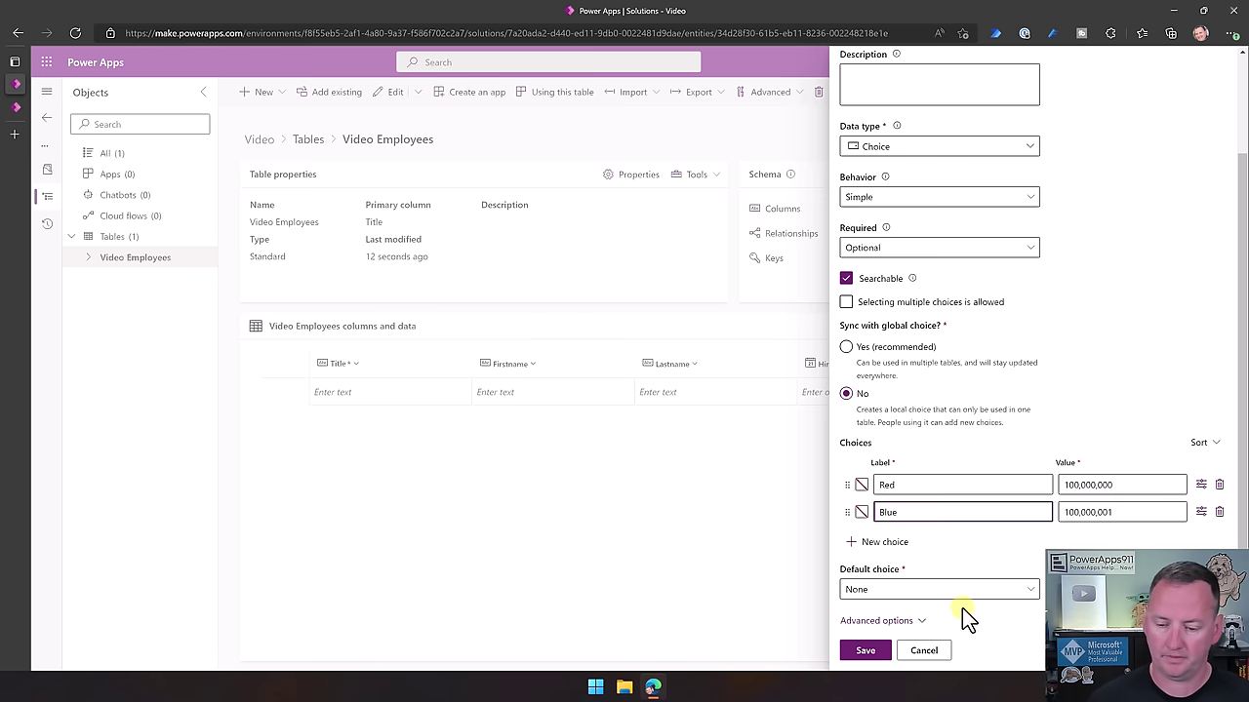
pyautogui.click(878, 542)
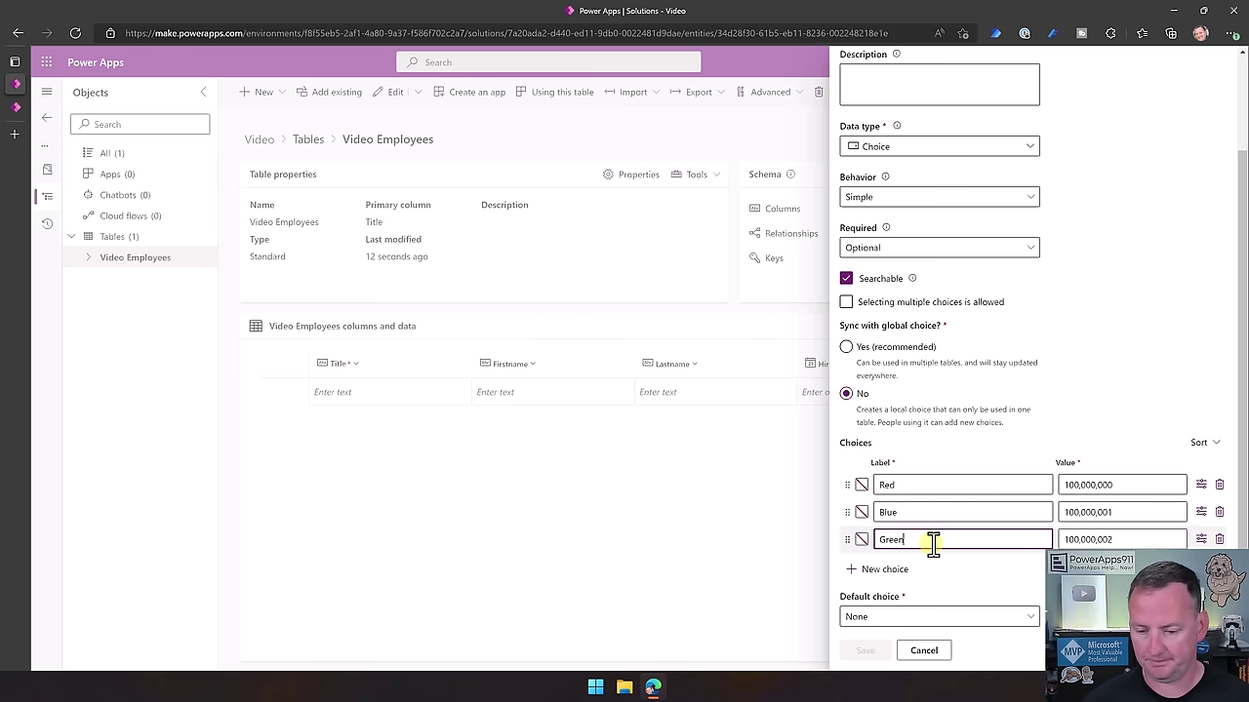
pyautogui.write('Green')
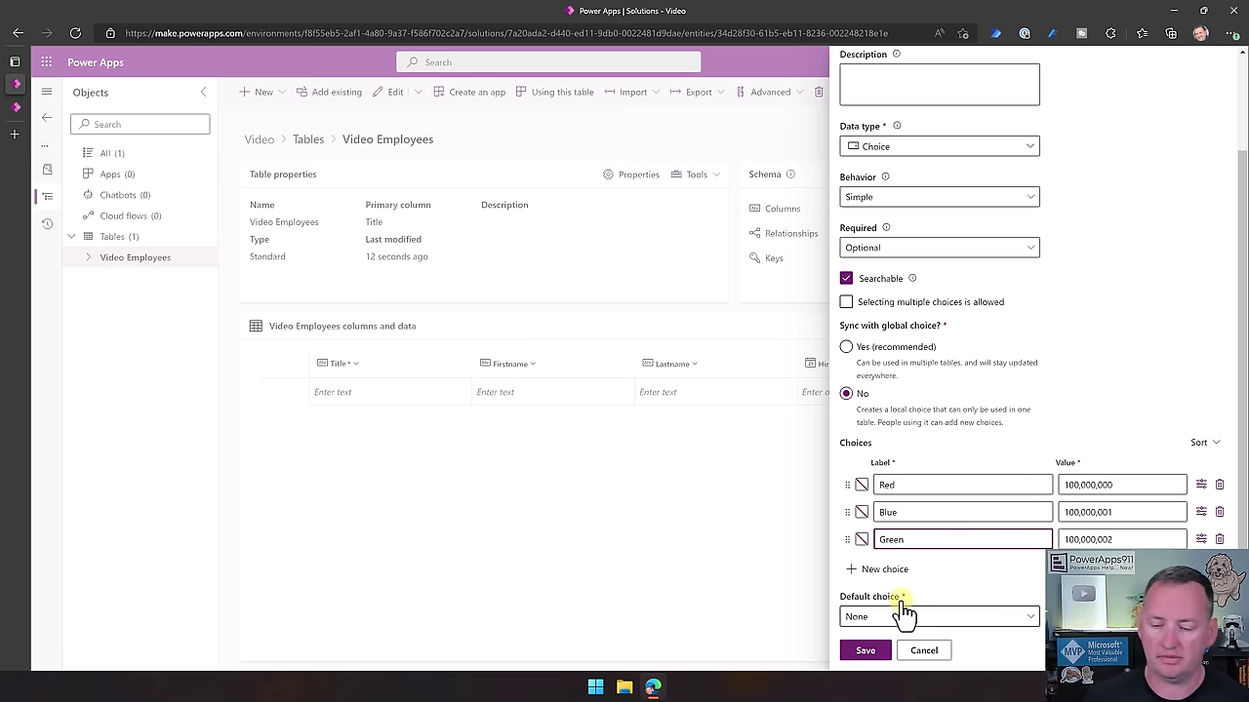
pyautogui.click(871, 655)
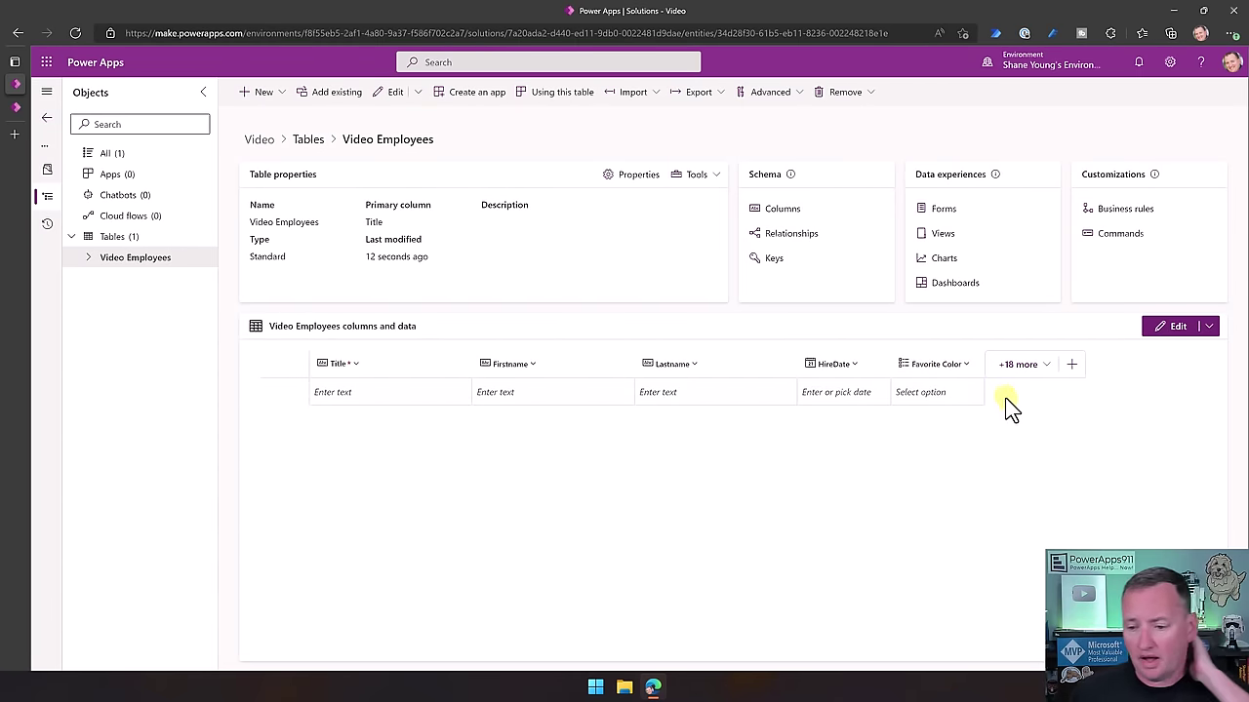
# Add an Image column named Face to the Video Employees table and make it the primary image
pyautogui.click(1071, 367)
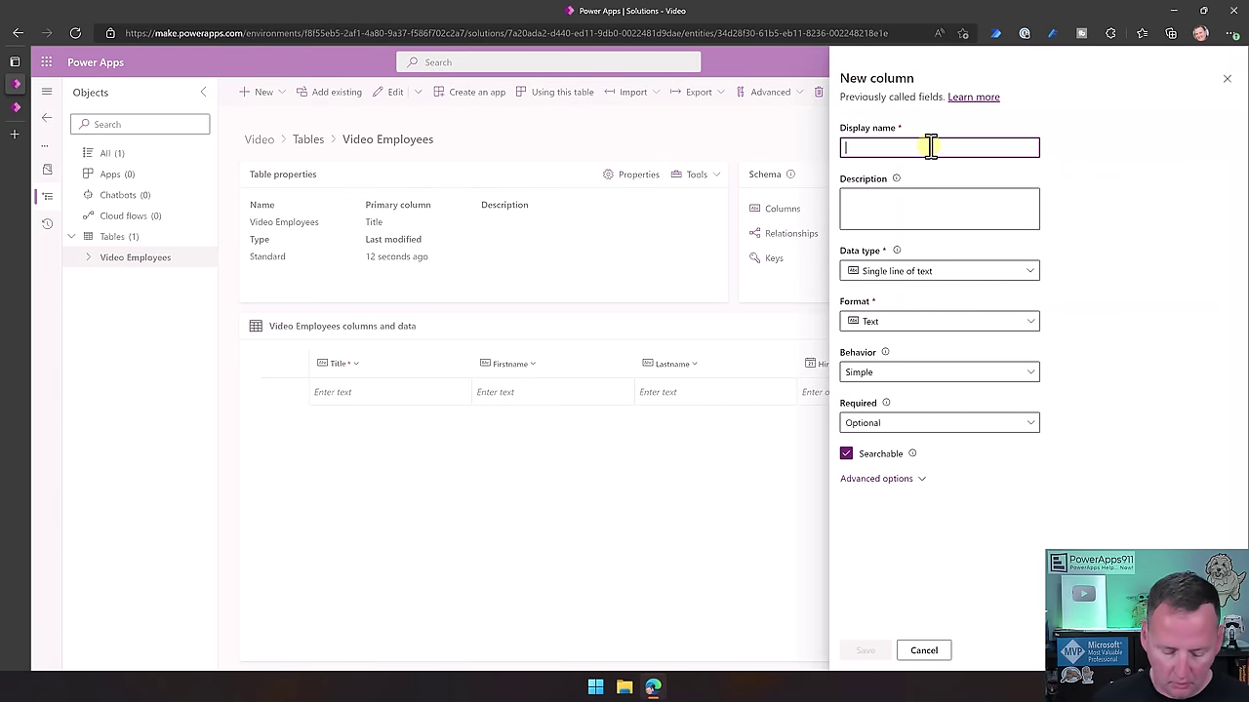
pyautogui.write('Face')
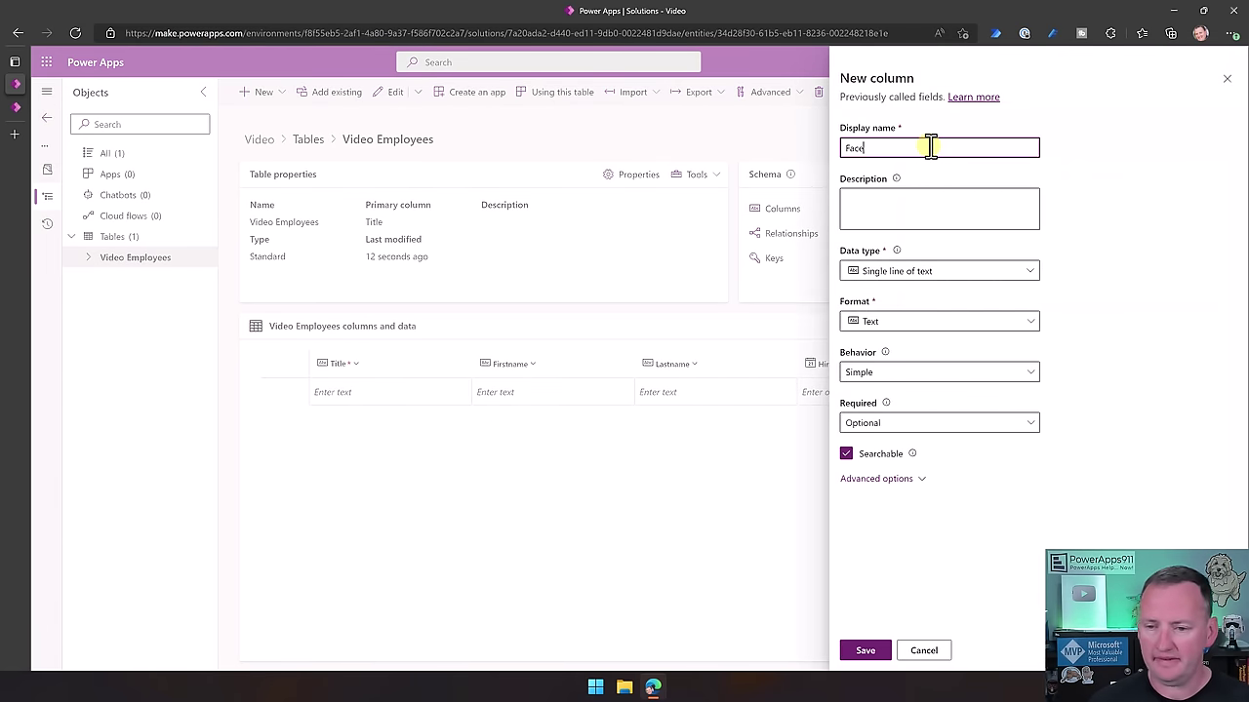
pyautogui.click(983, 275)
pyautogui.moveTo(920, 492)
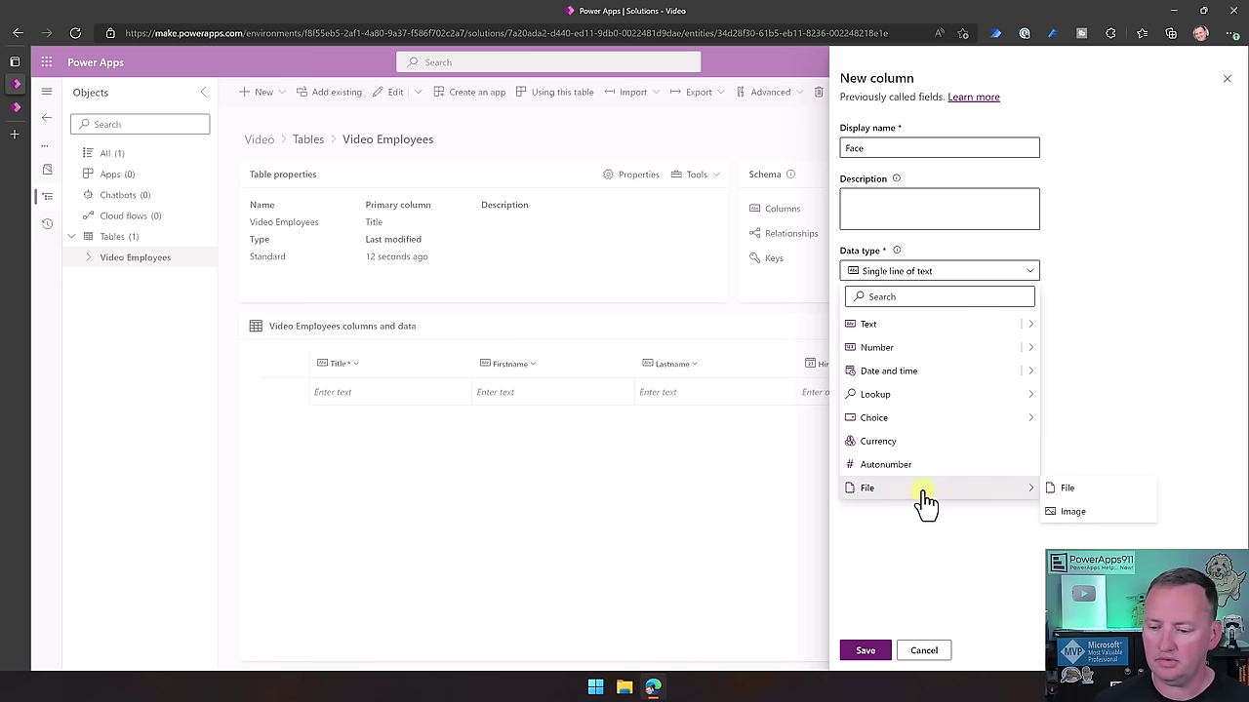
pyautogui.click(1070, 517)
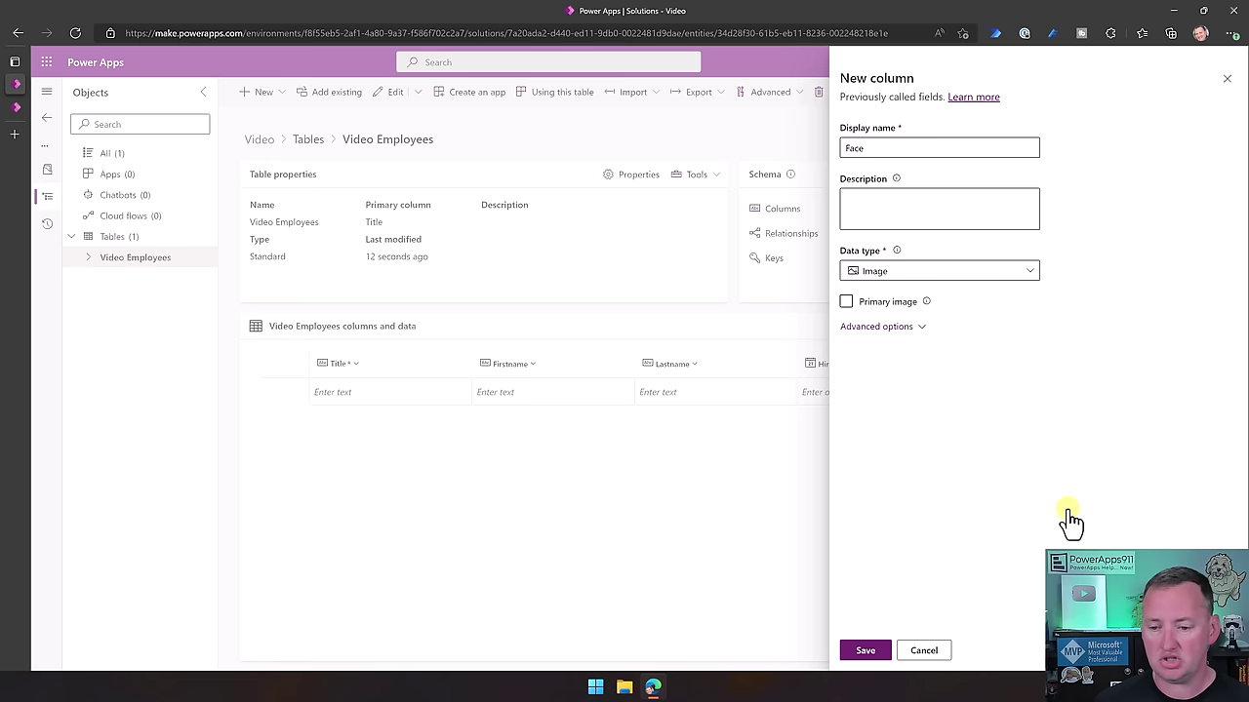
pyautogui.click(890, 308)
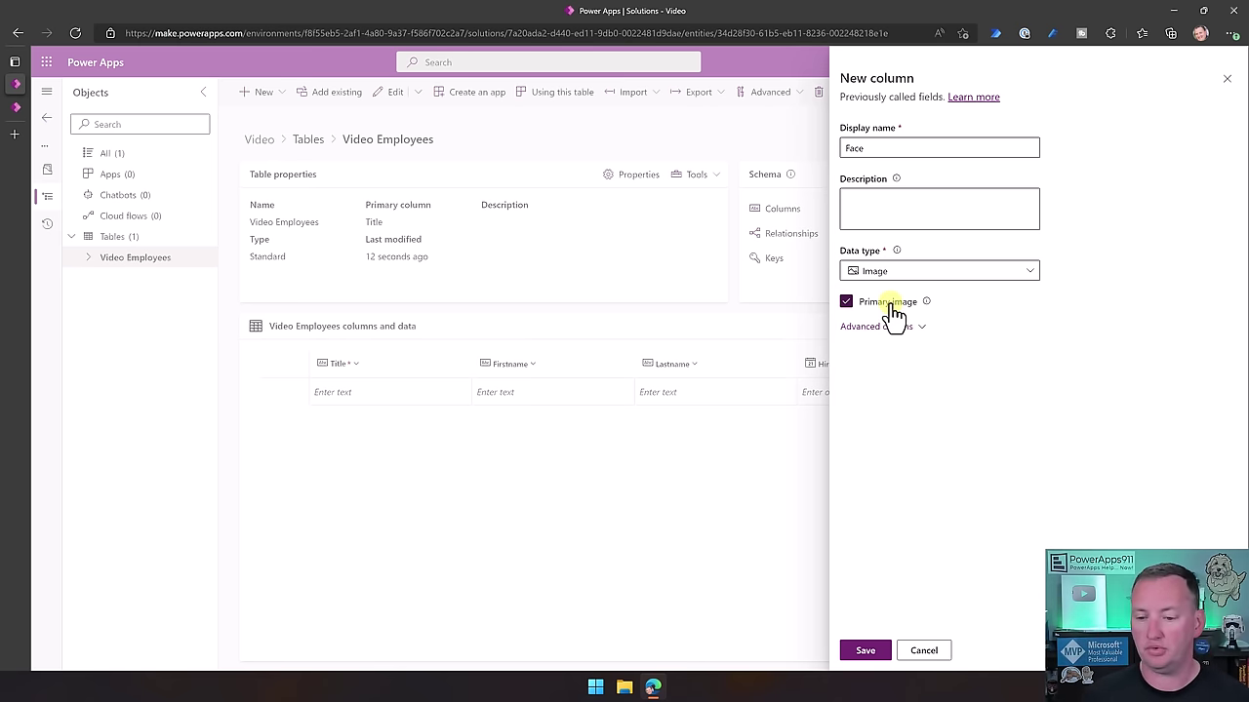
pyautogui.click(867, 656)
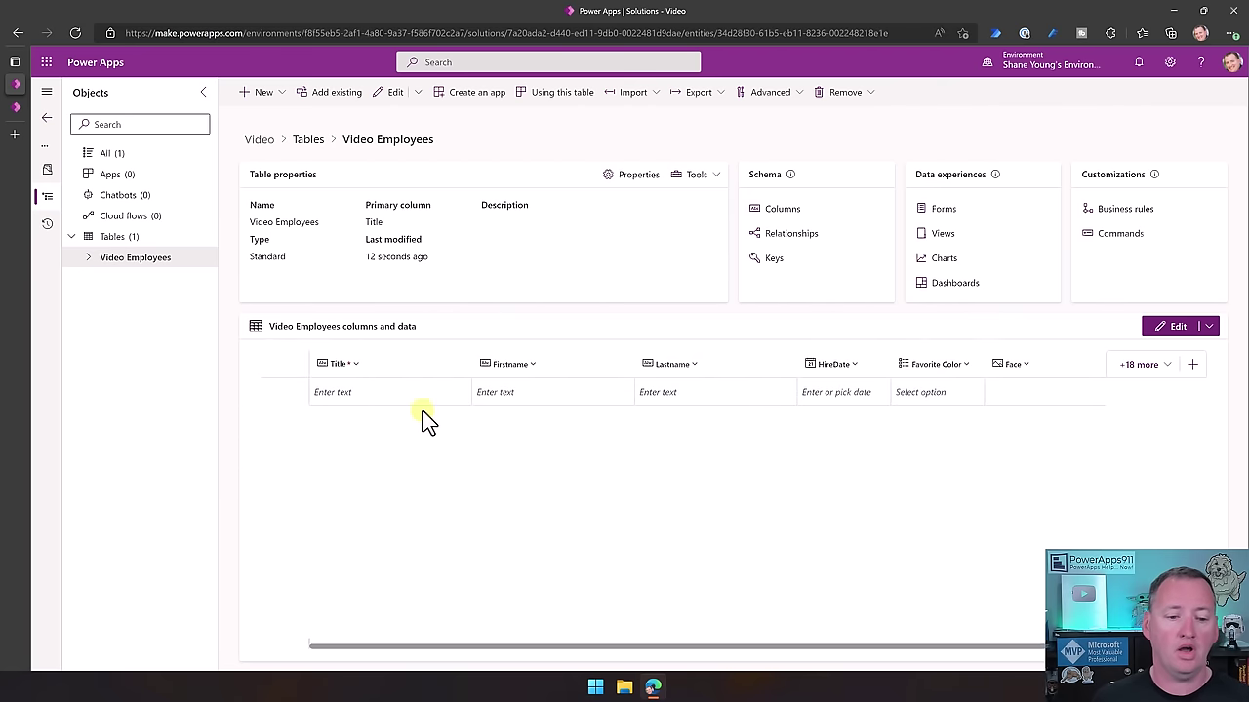
# Create a table named Video Departments in the Video solution, with Dept Name as its primary column
pyautogui.click(310, 142)
pyautogui.click(271, 93)
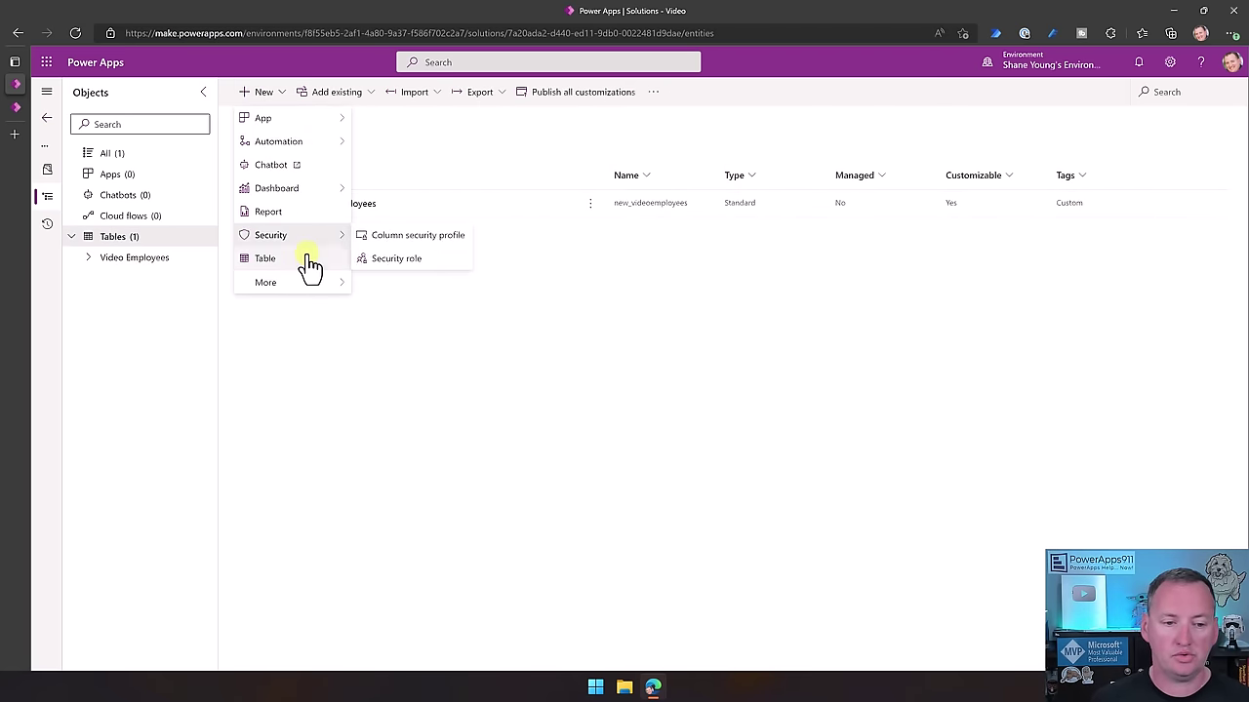
pyautogui.click(265, 258)
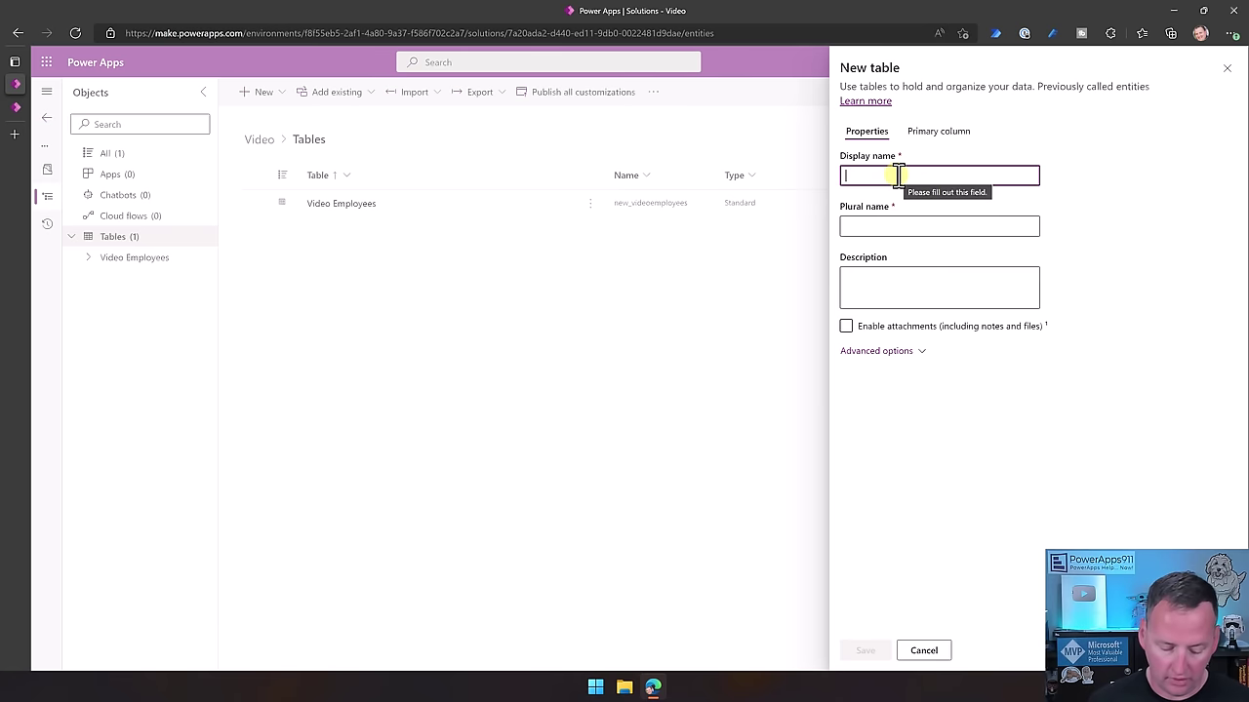
pyautogui.write('Video Departments')
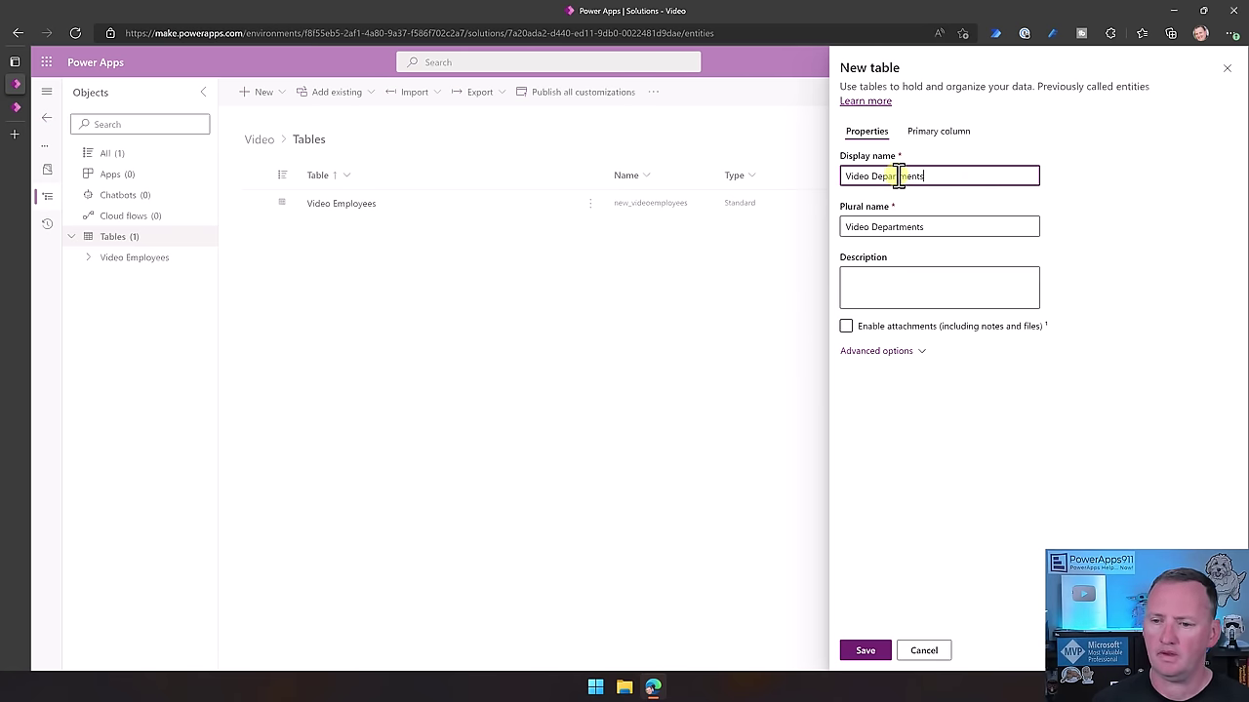
pyautogui.click(942, 133)
pyautogui.doubleClick(892, 176)
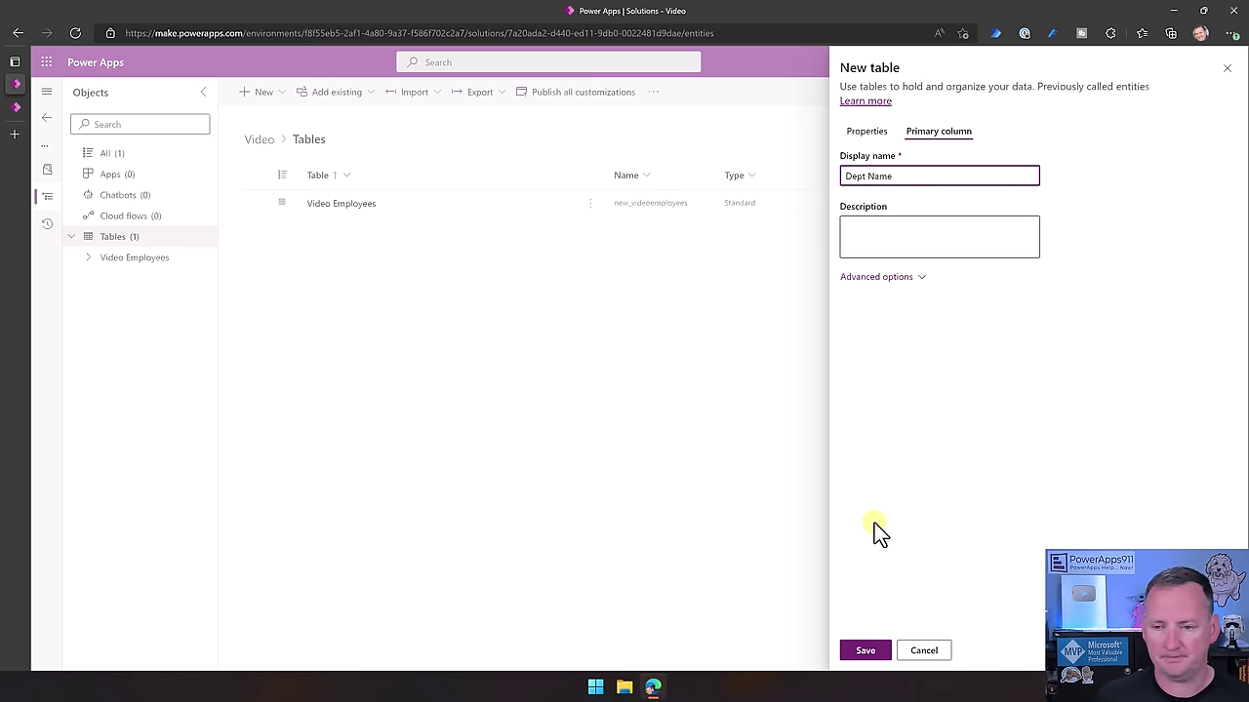
pyautogui.click(865, 649)
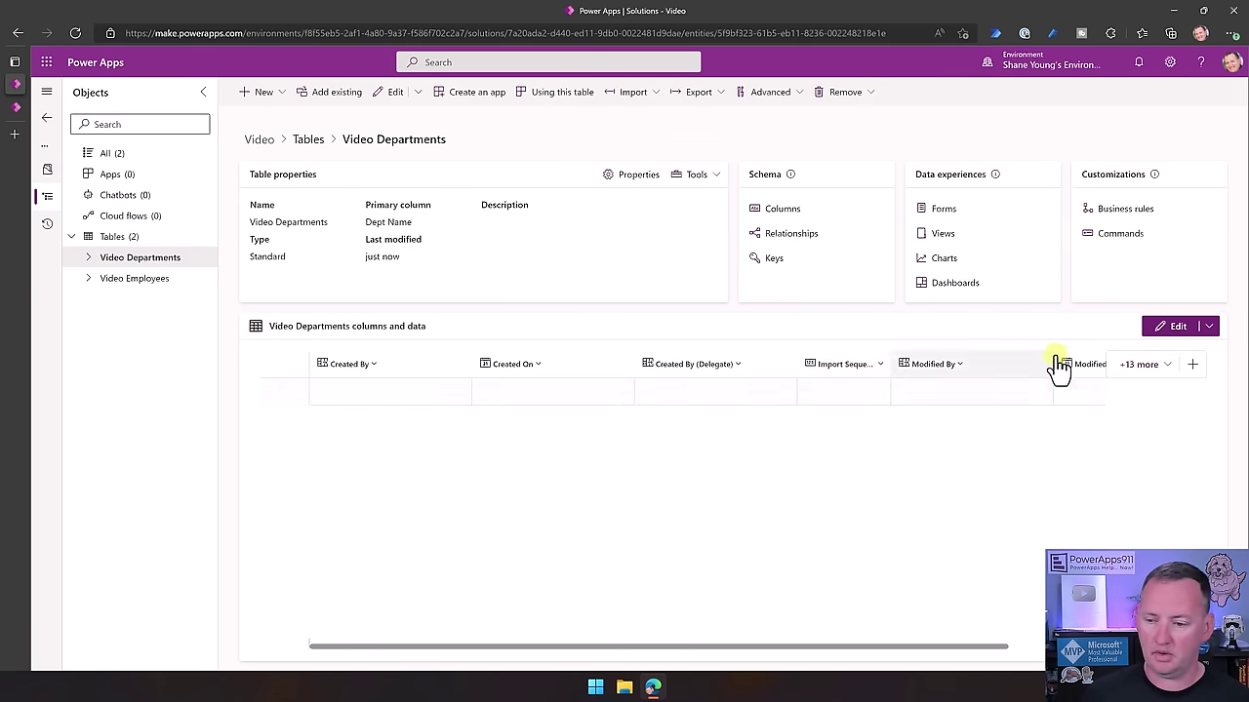
# Show only the Dept Name column in the Video Departments data grid
pyautogui.click(1167, 372)
pyautogui.click(917, 444)
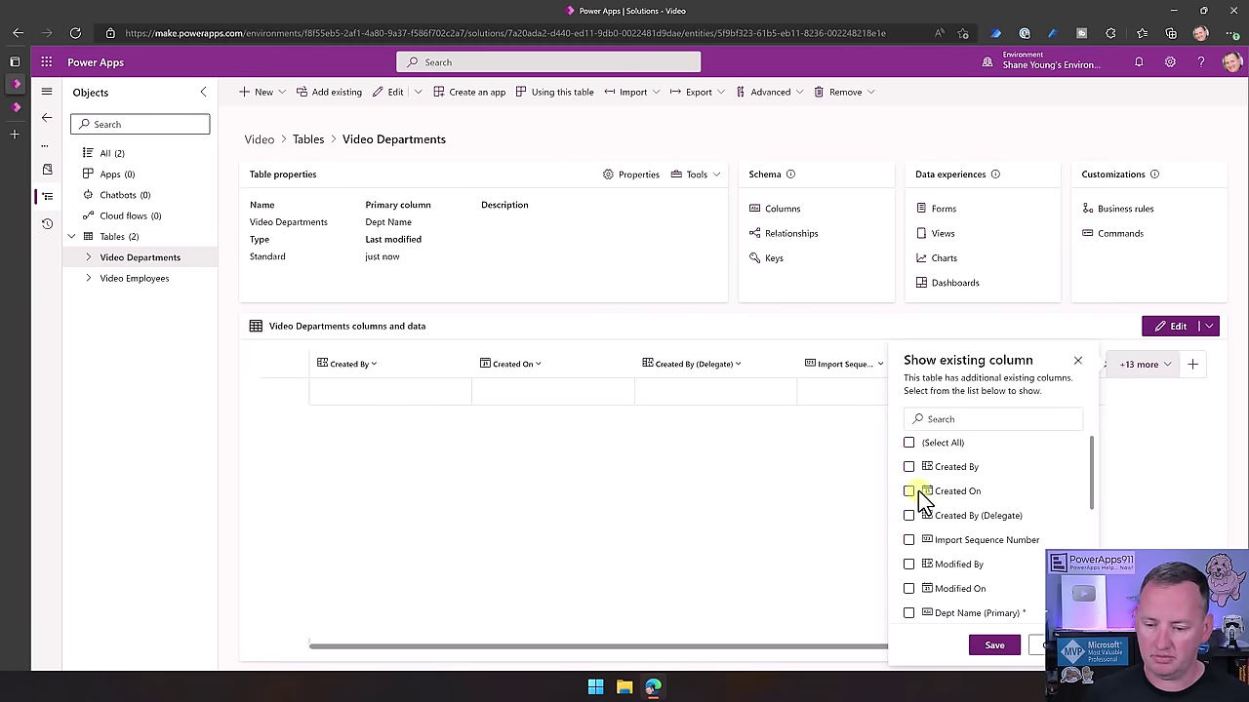
pyautogui.scroll(-1, 925, 547)
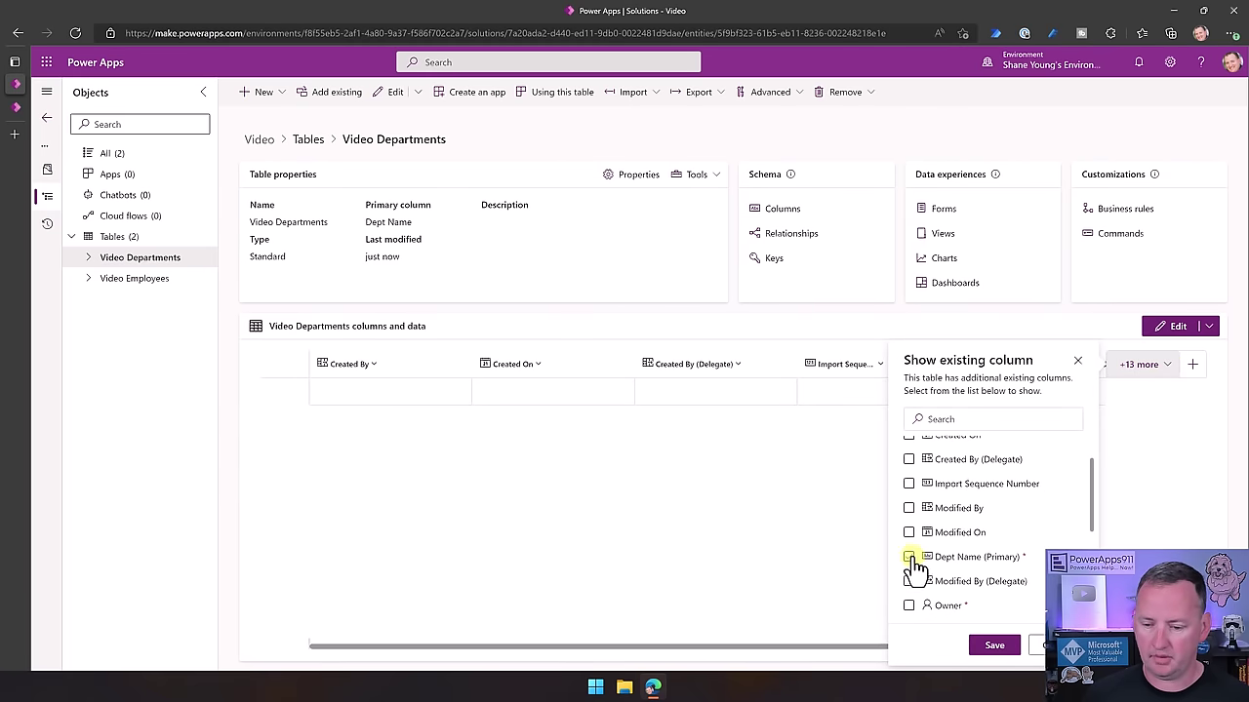
pyautogui.click(908, 556)
pyautogui.click(995, 647)
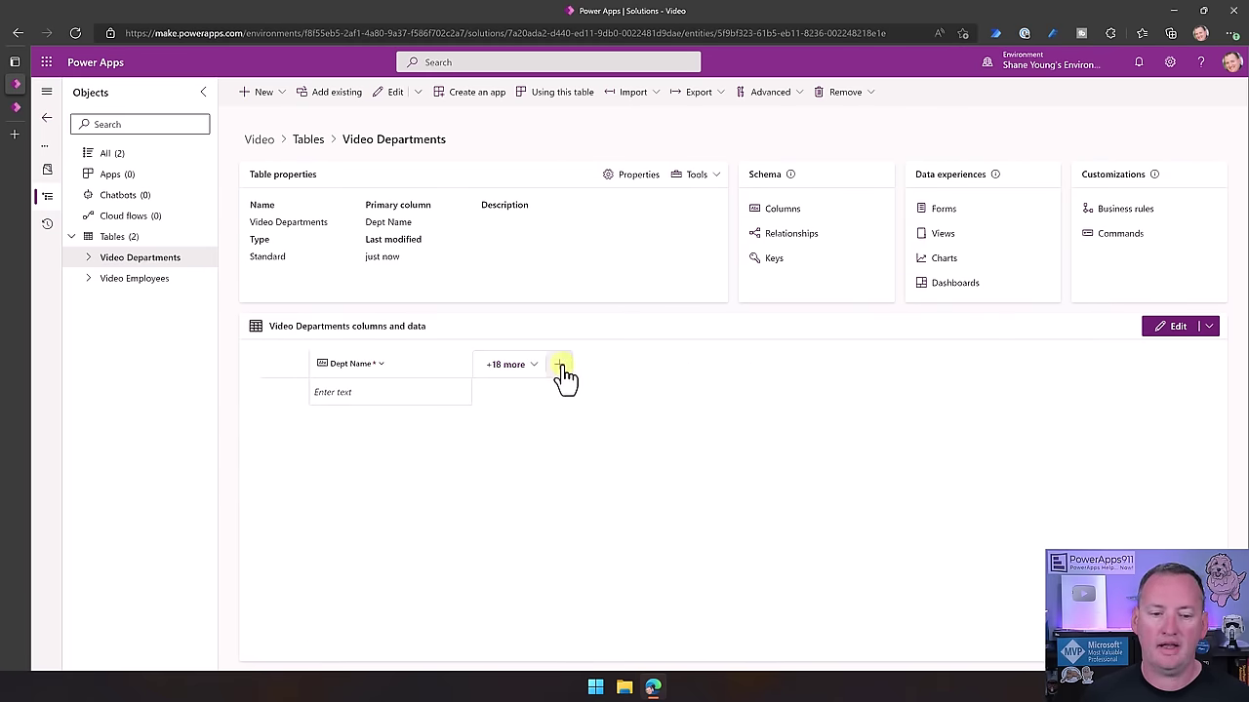
# Add a single-line text column named Dept Manager to the Video Departments table
pyautogui.click(559, 364)
pyautogui.write('Dept Manager')
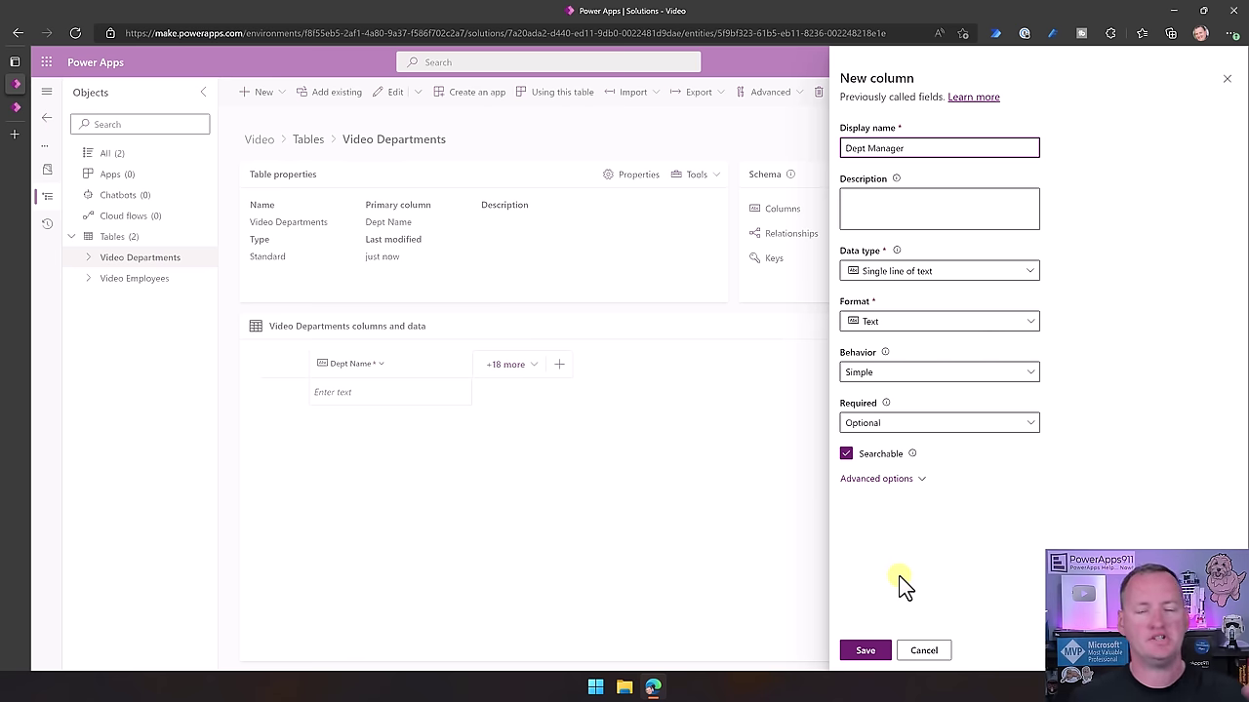
pyautogui.click(877, 659)
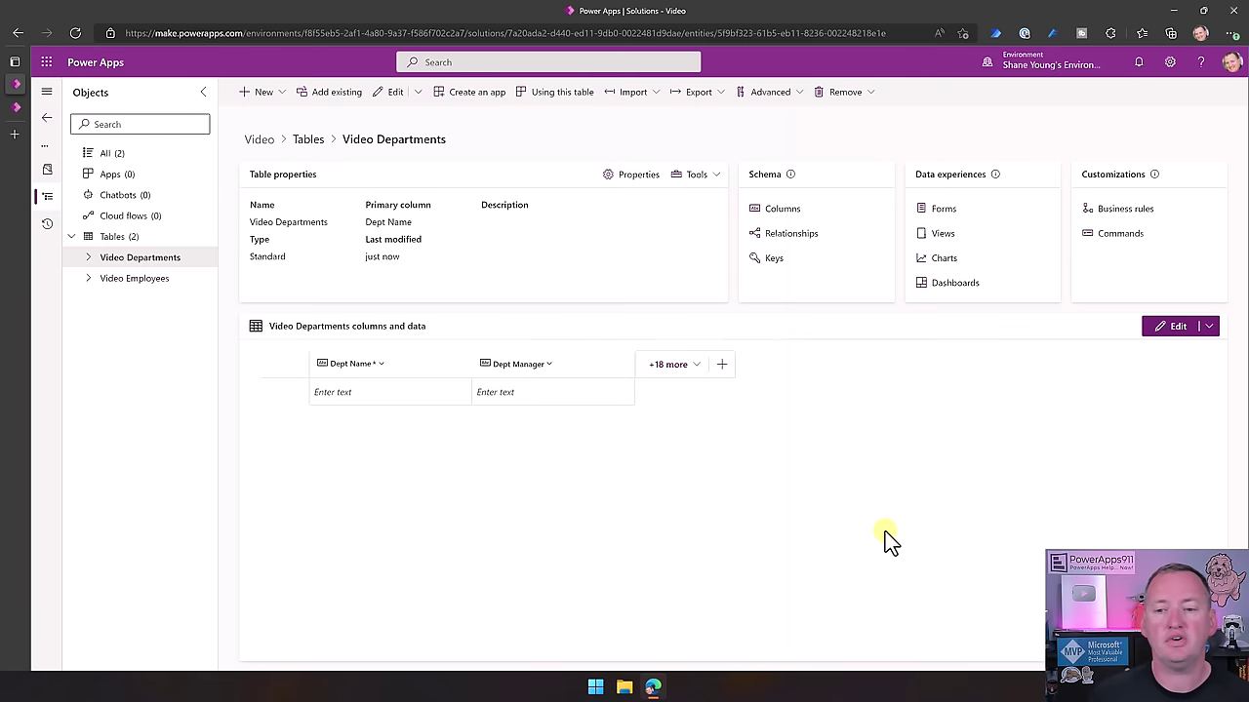
# Add Executive, Accounting and IT rows to Video Departments, entering each department manager's first name
pyautogui.click(393, 400)
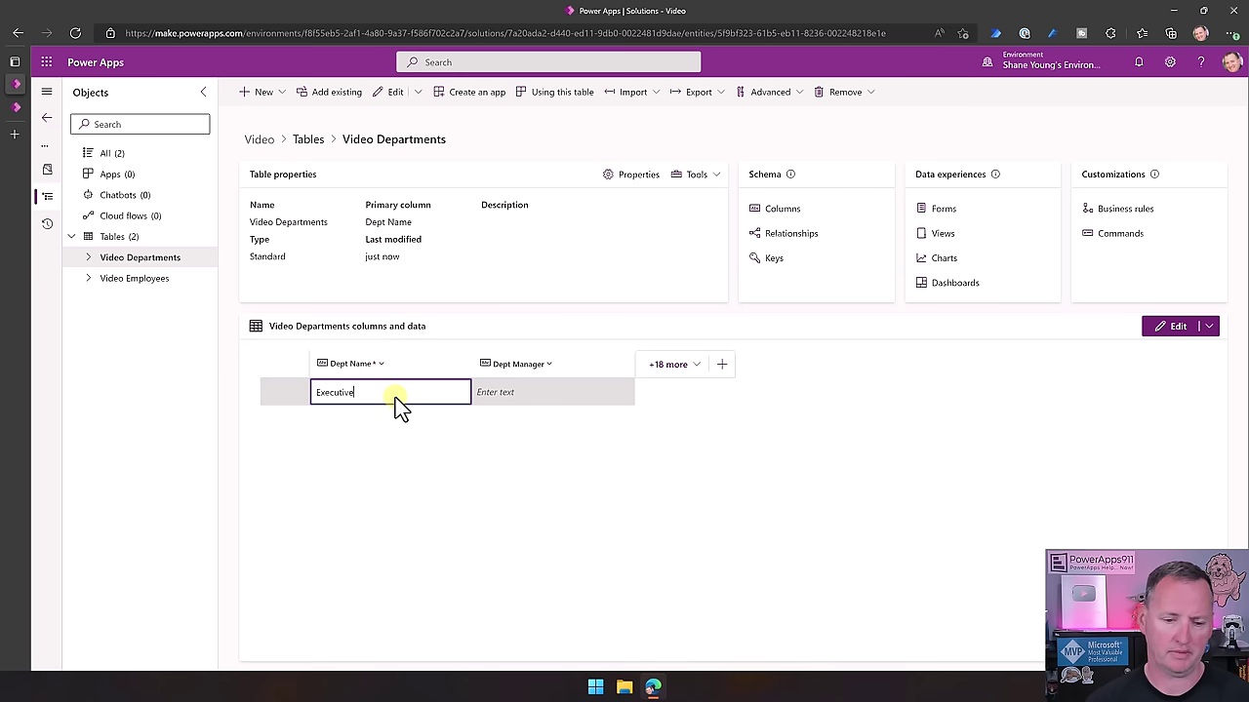
pyautogui.press('Tab')
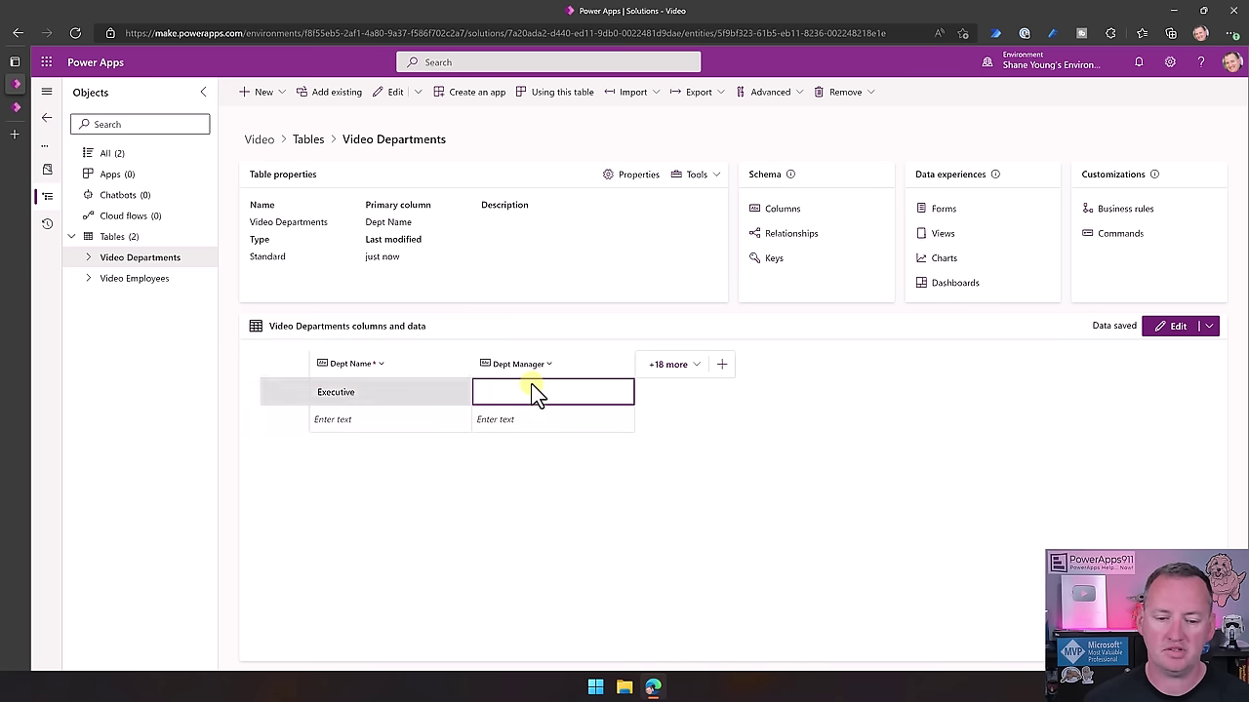
pyautogui.click(529, 391)
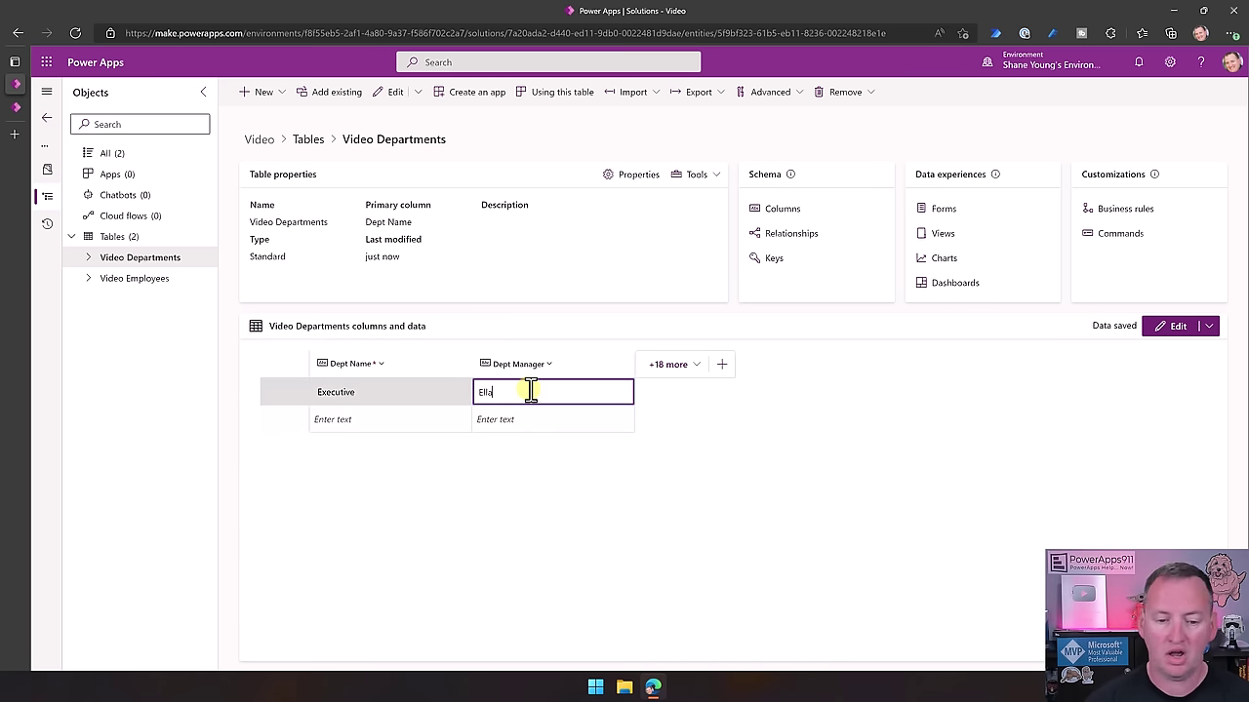
pyautogui.click(376, 422)
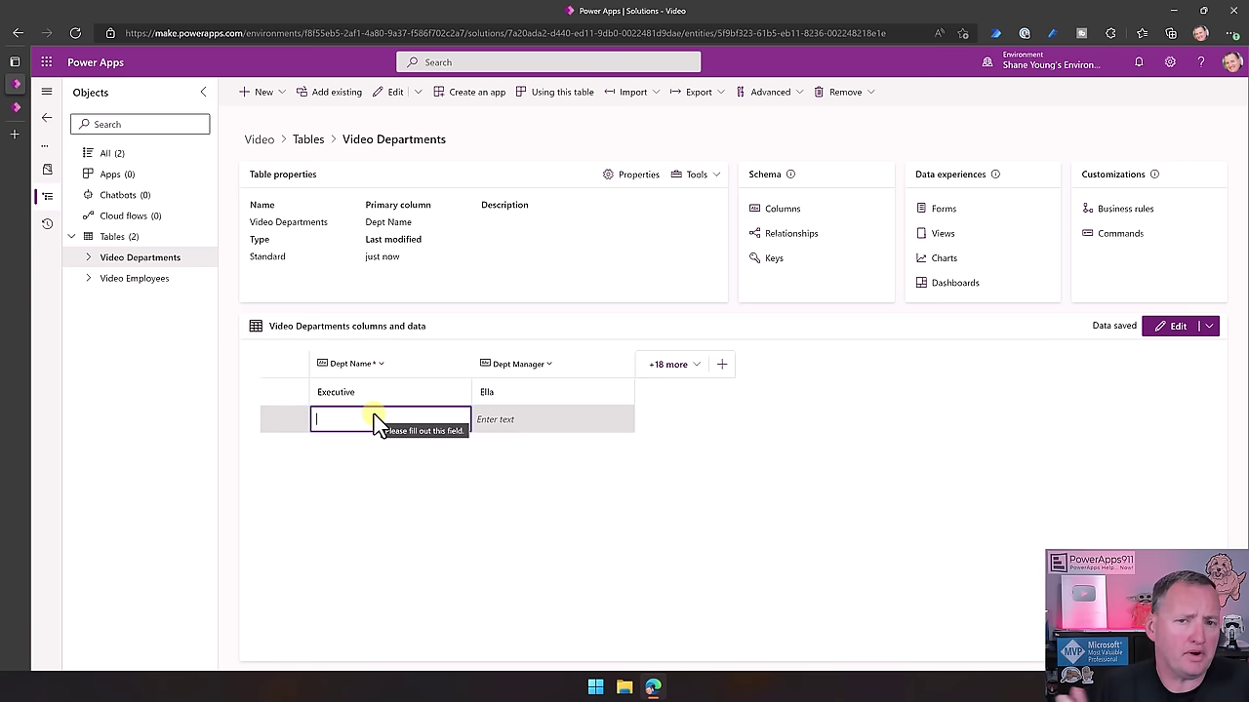
pyautogui.write('Accounting')
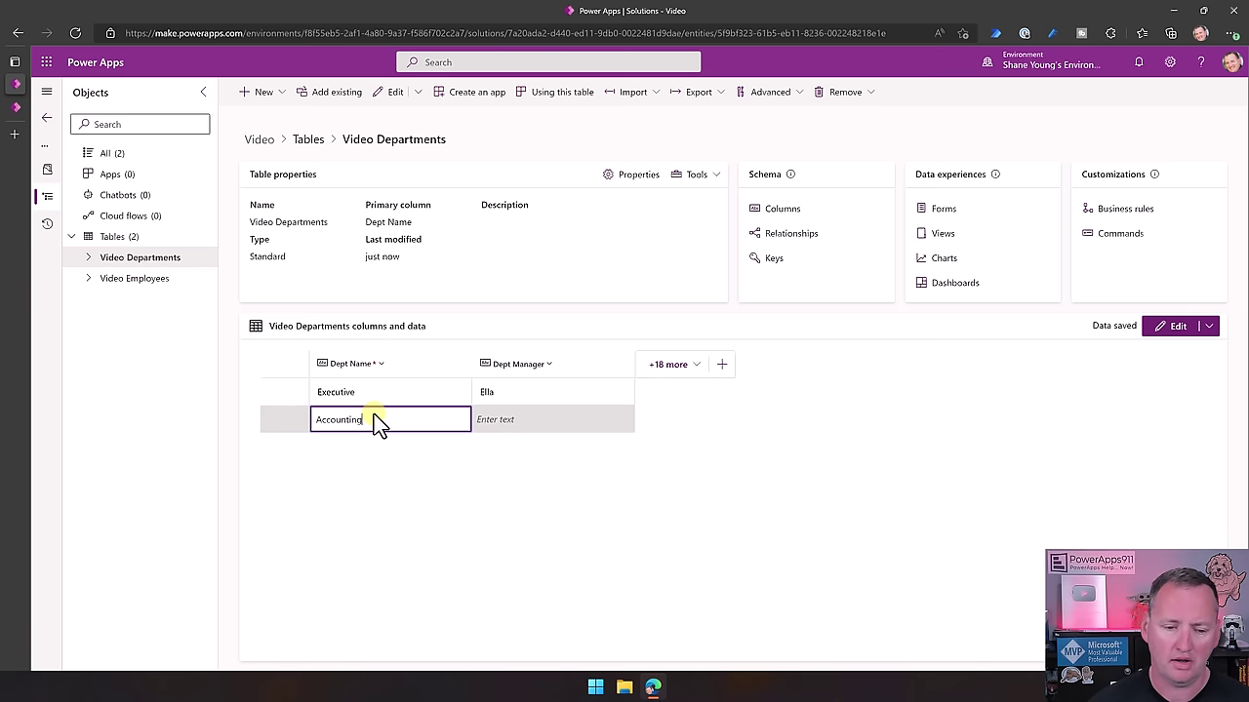
pyautogui.press('Tab')
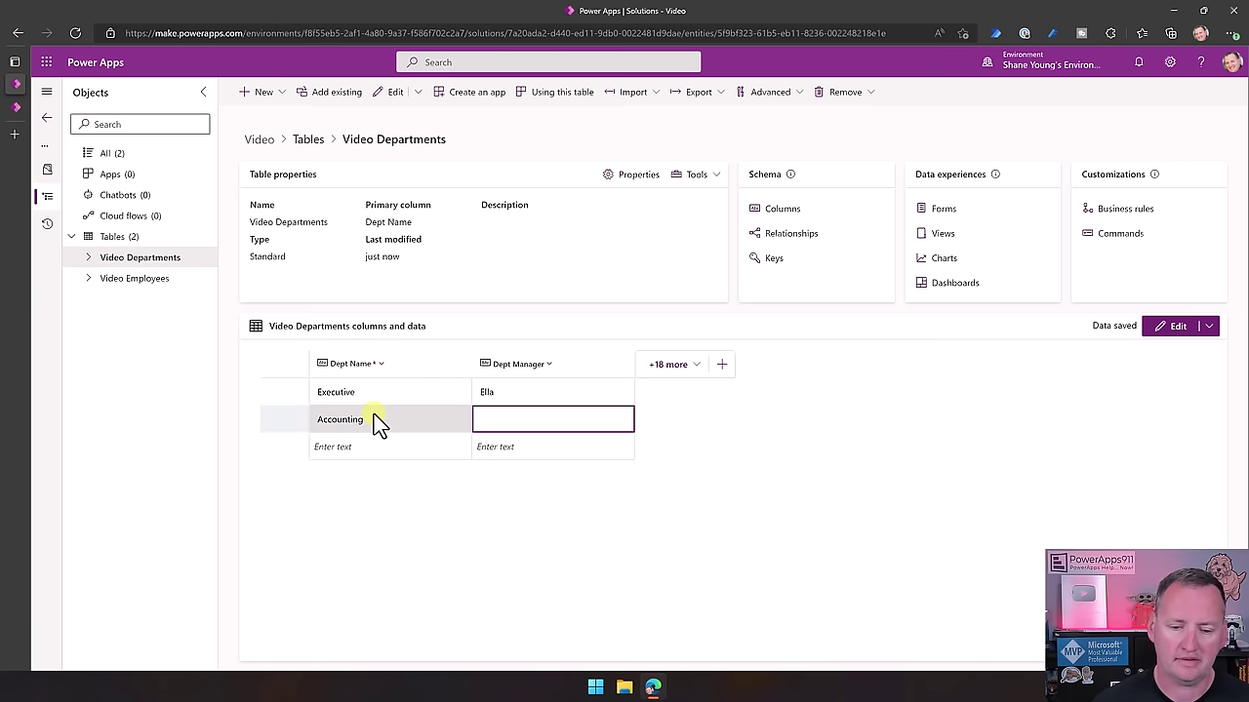
pyautogui.write('Amy')
pyautogui.press('Tab')
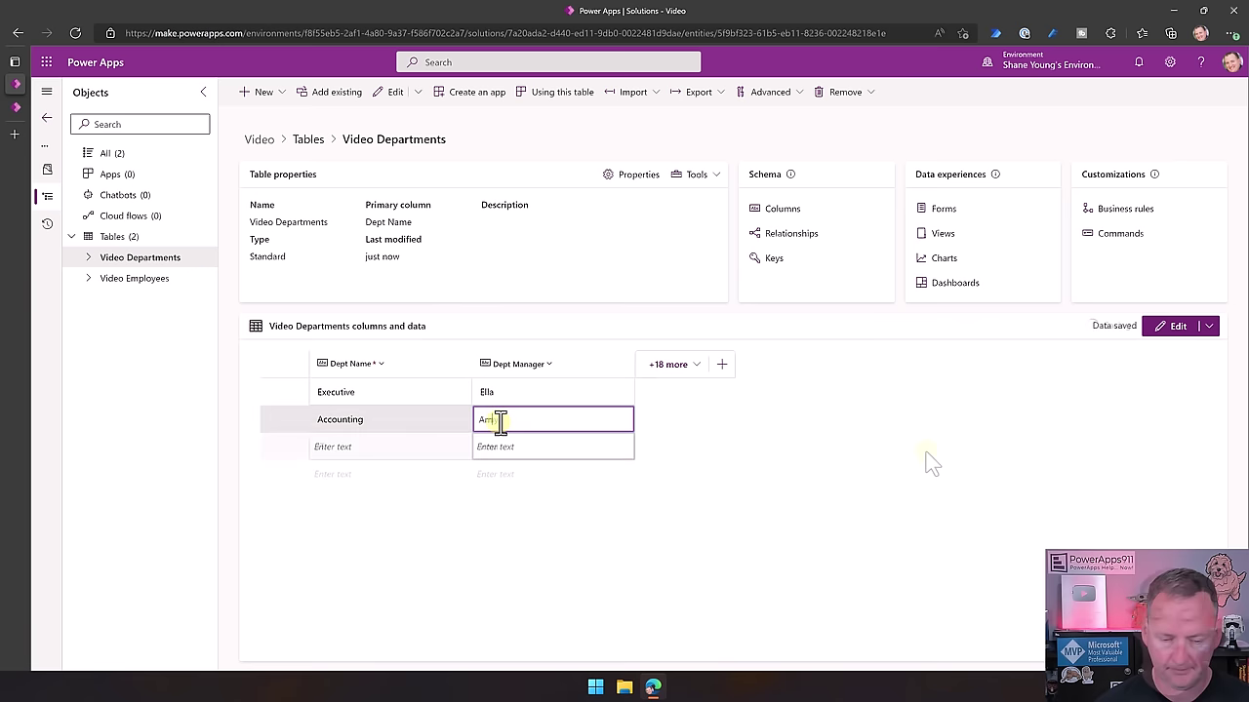
pyautogui.write('IT')
pyautogui.press('Tab')
pyautogui.write('Irma')
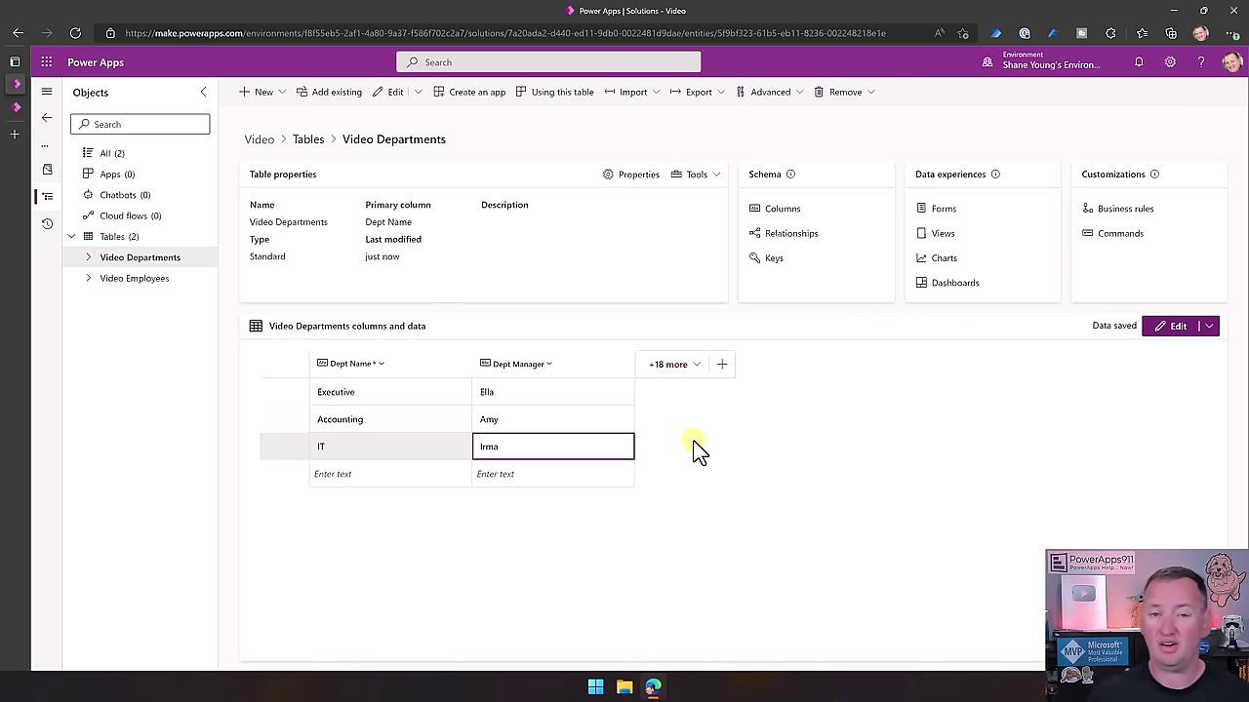
# Open the Video Employees table and define a new column named Department with the Lookup data type
pyautogui.click(310, 142)
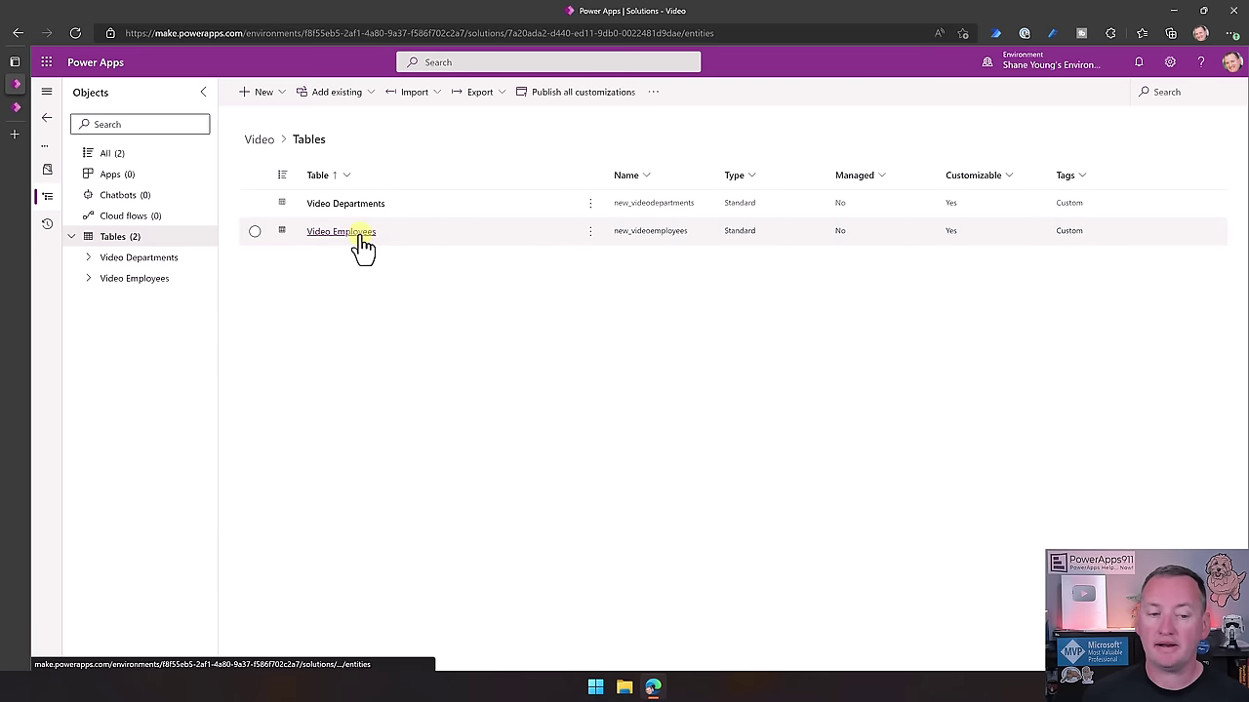
pyautogui.click(361, 238)
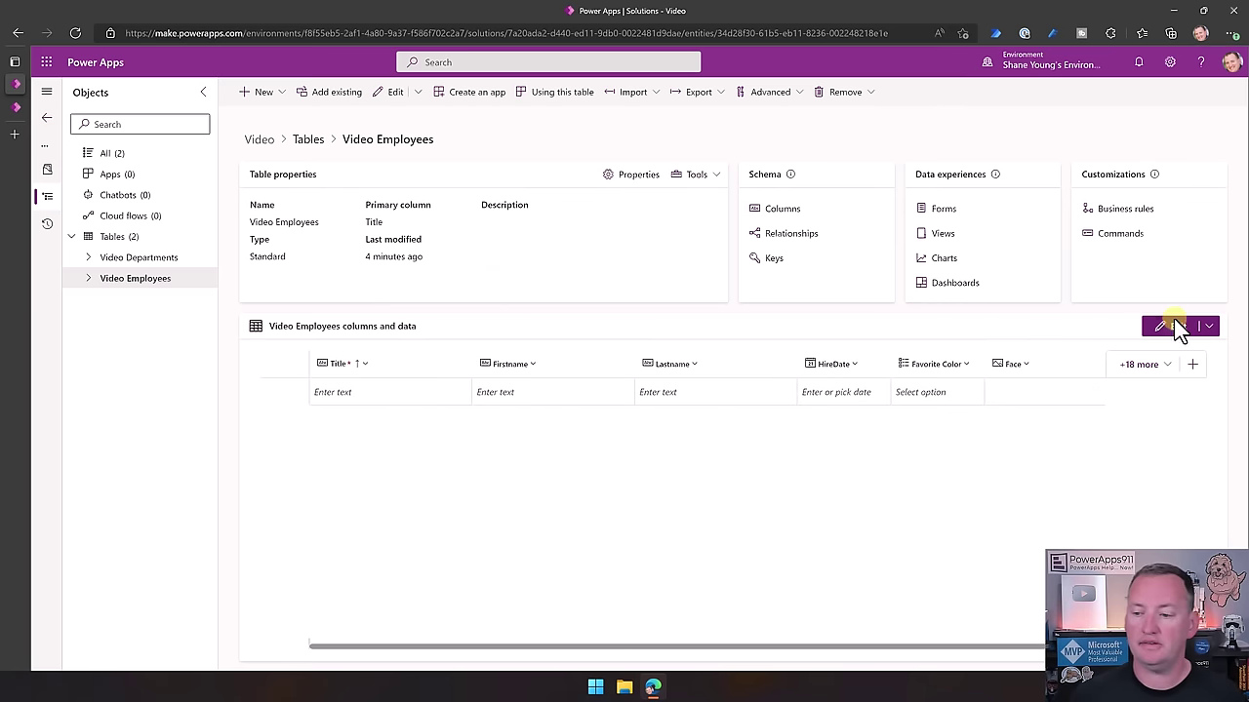
pyautogui.click(1192, 363)
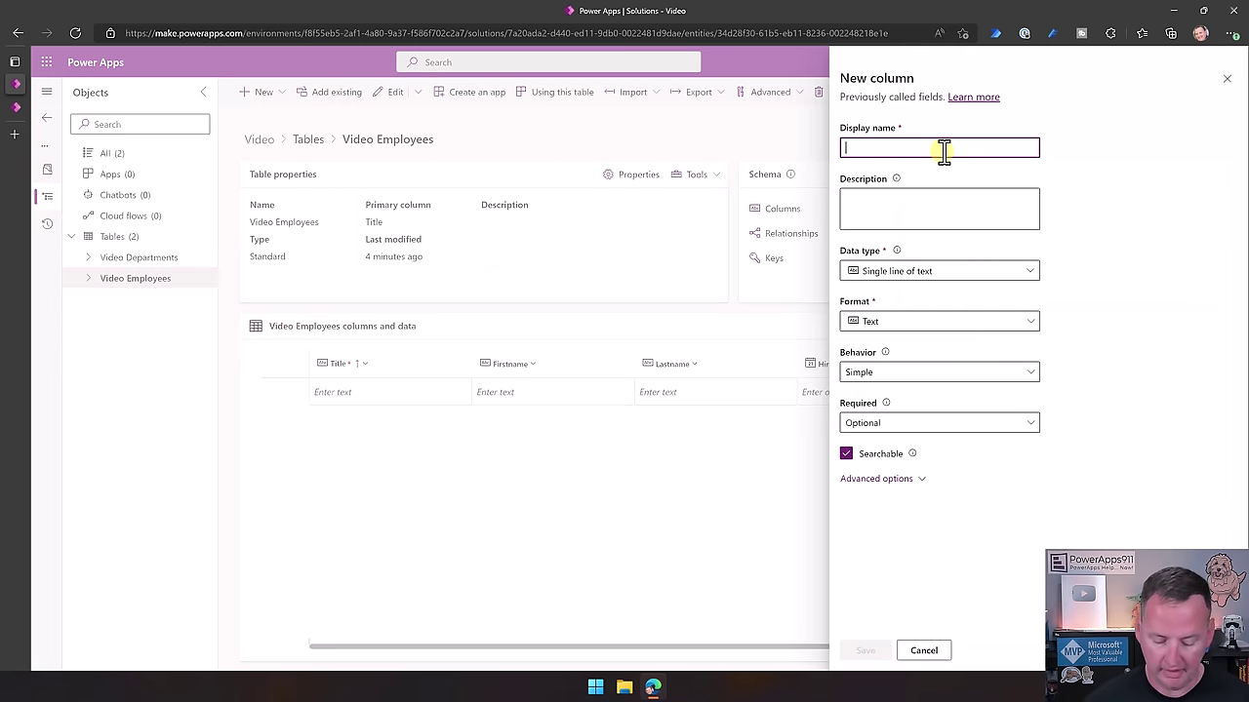
pyautogui.write('Department')
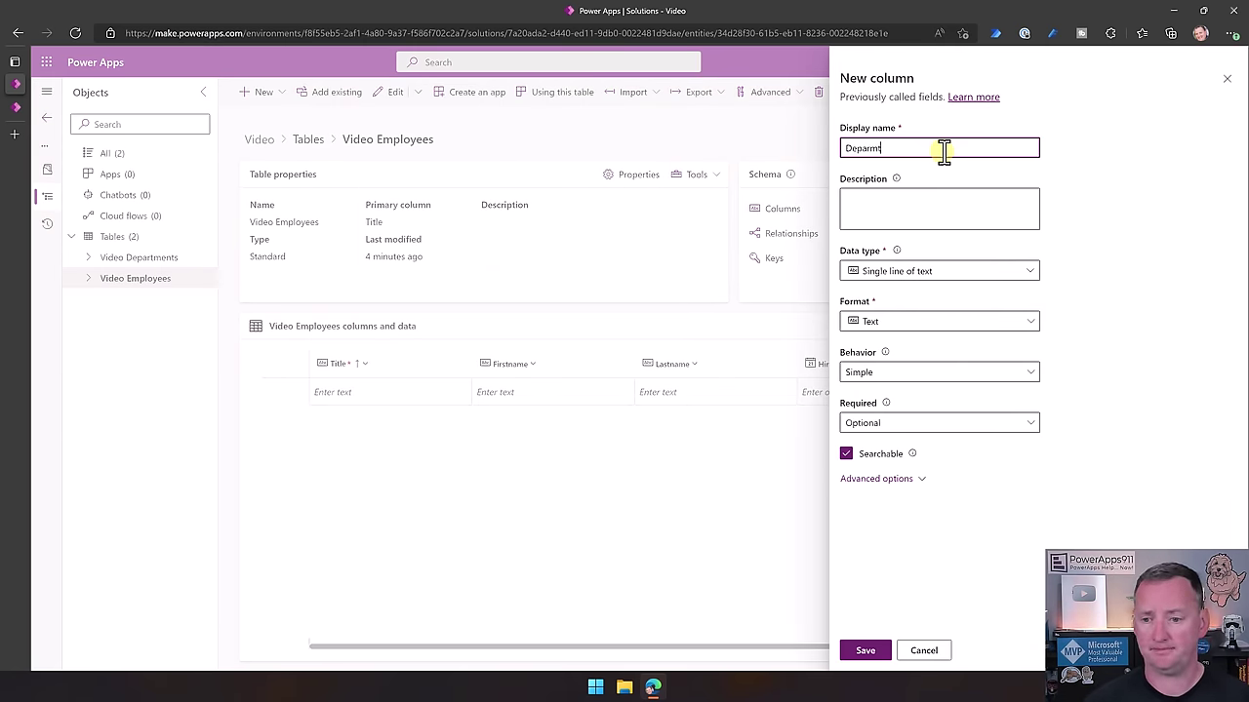
pyautogui.click(978, 272)
pyautogui.moveTo(976, 398)
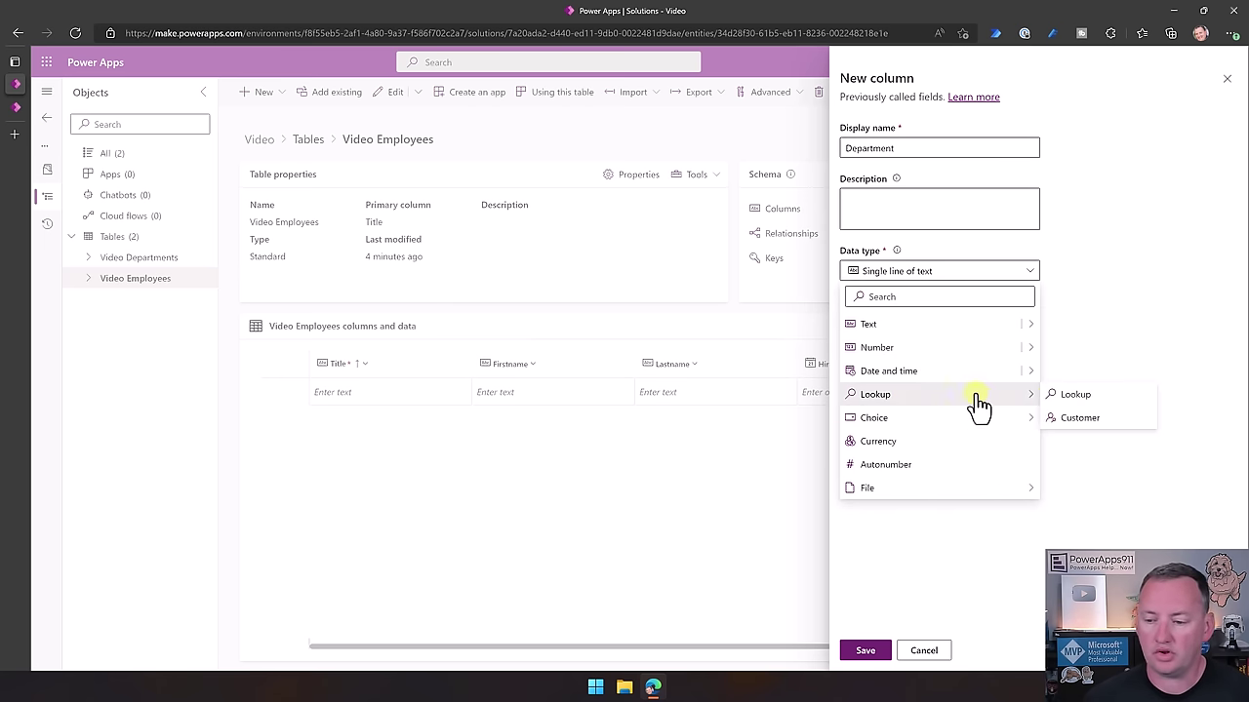
pyautogui.click(1063, 395)
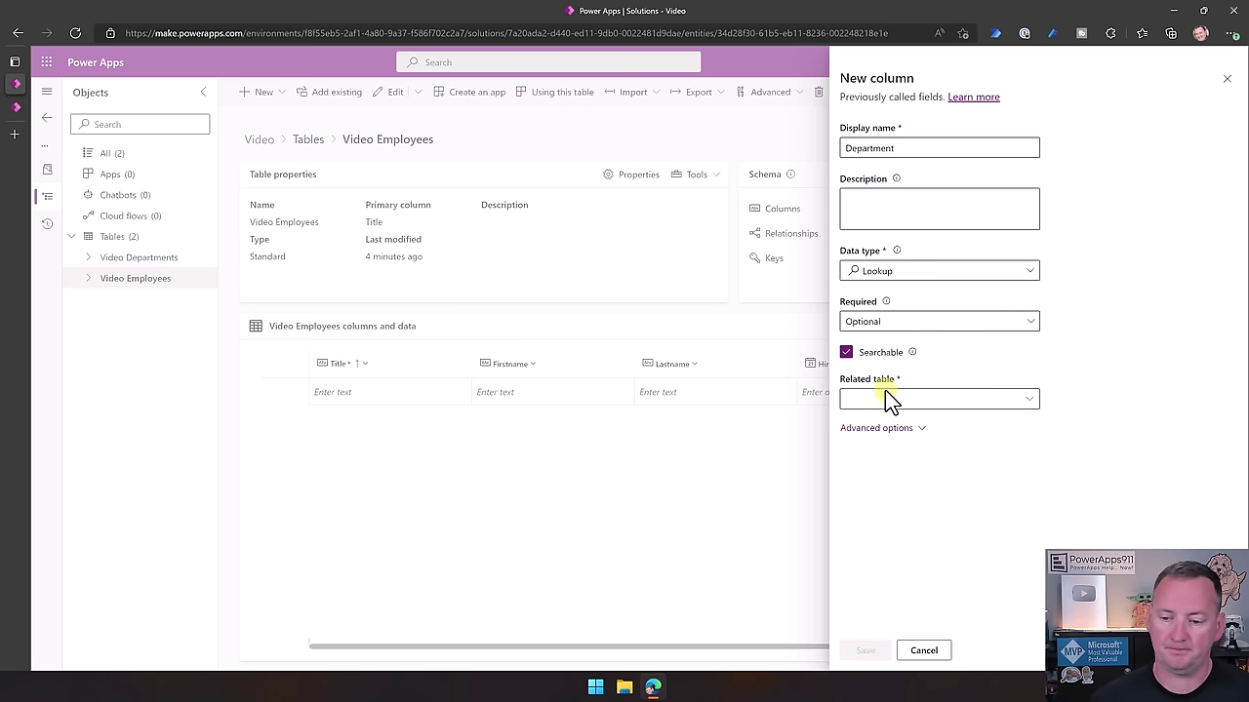
# Relate the Department lookup to the Video Departments table with logical name new_videodepartments, and save the column
pyautogui.click(1026, 396)
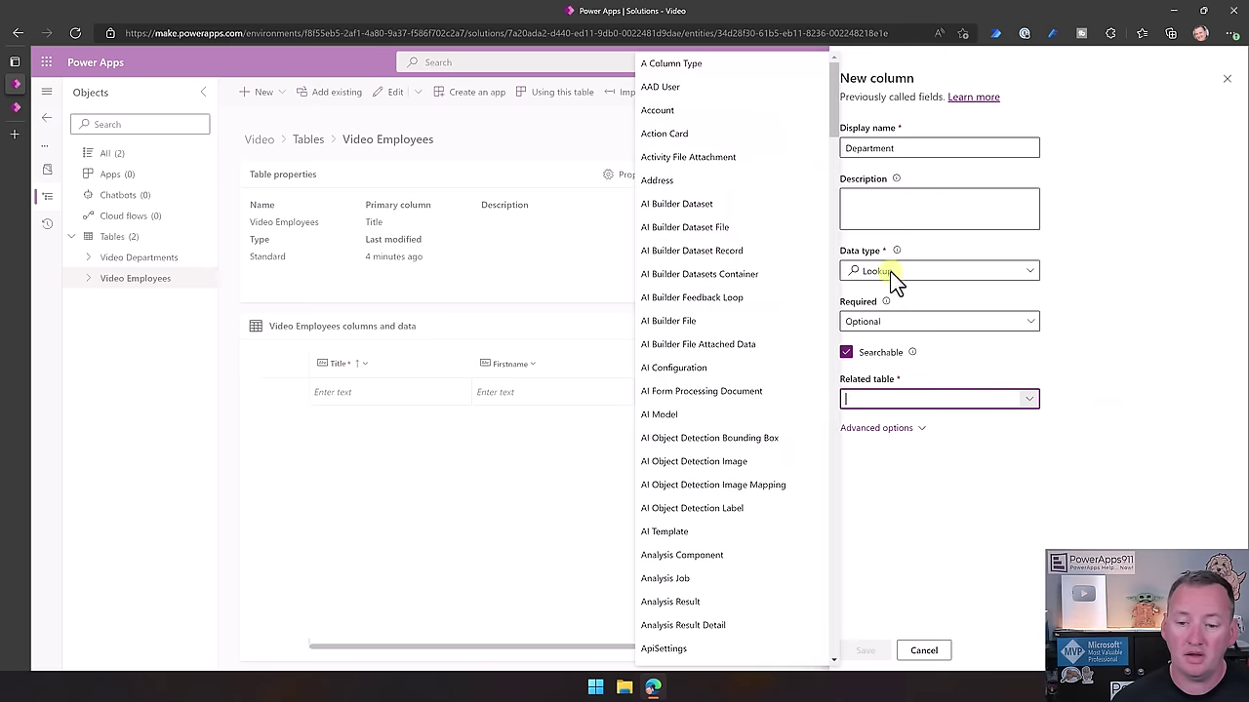
pyautogui.moveTo(835, 98); pyautogui.dragTo(850, 614)
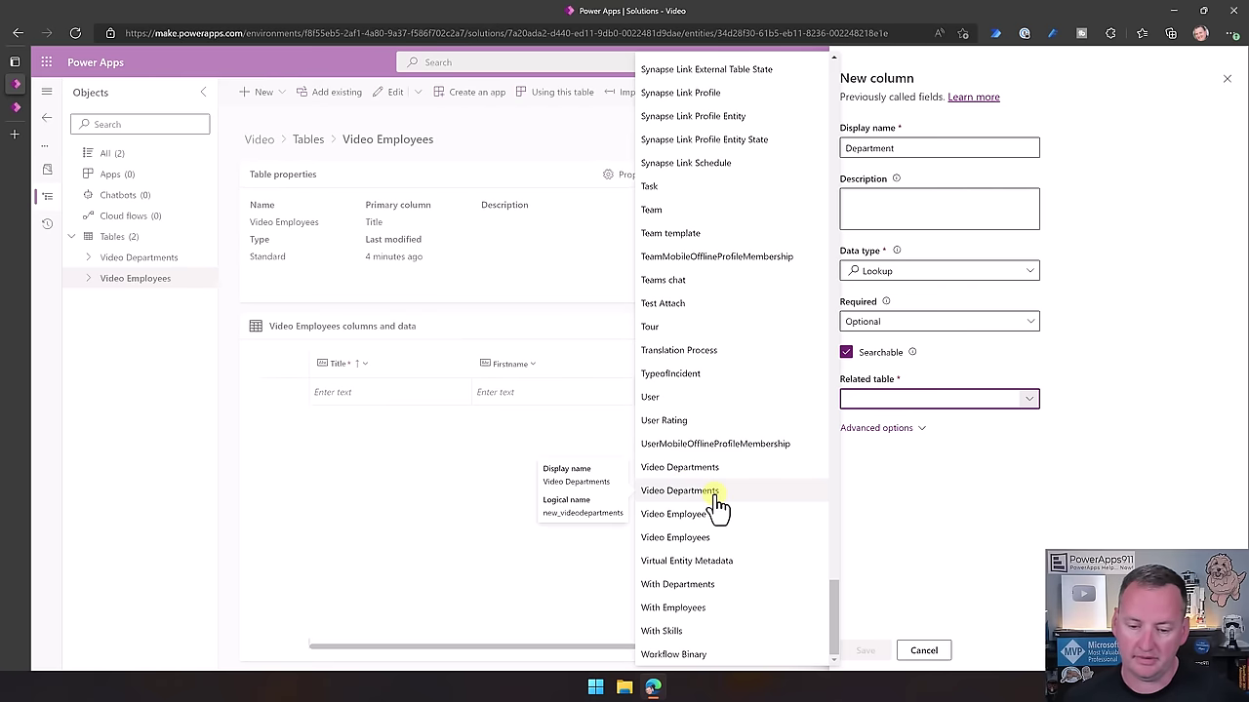
pyautogui.moveTo(712, 472)
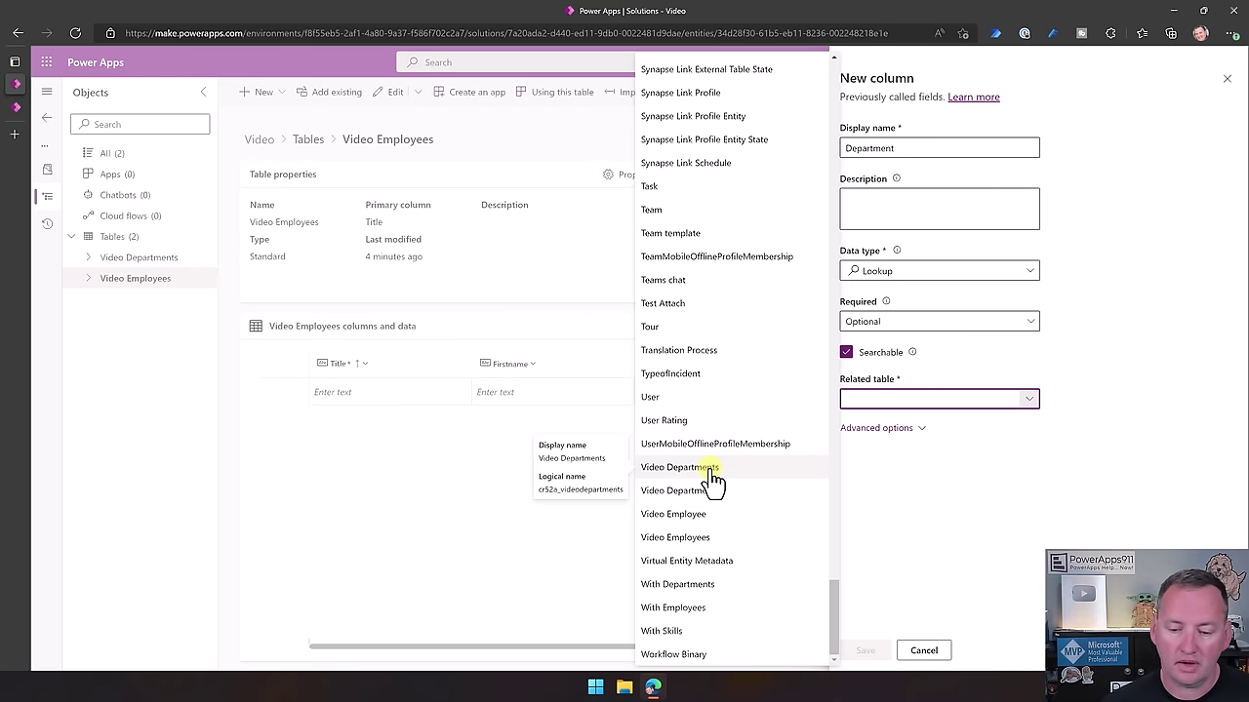
pyautogui.moveTo(702, 495)
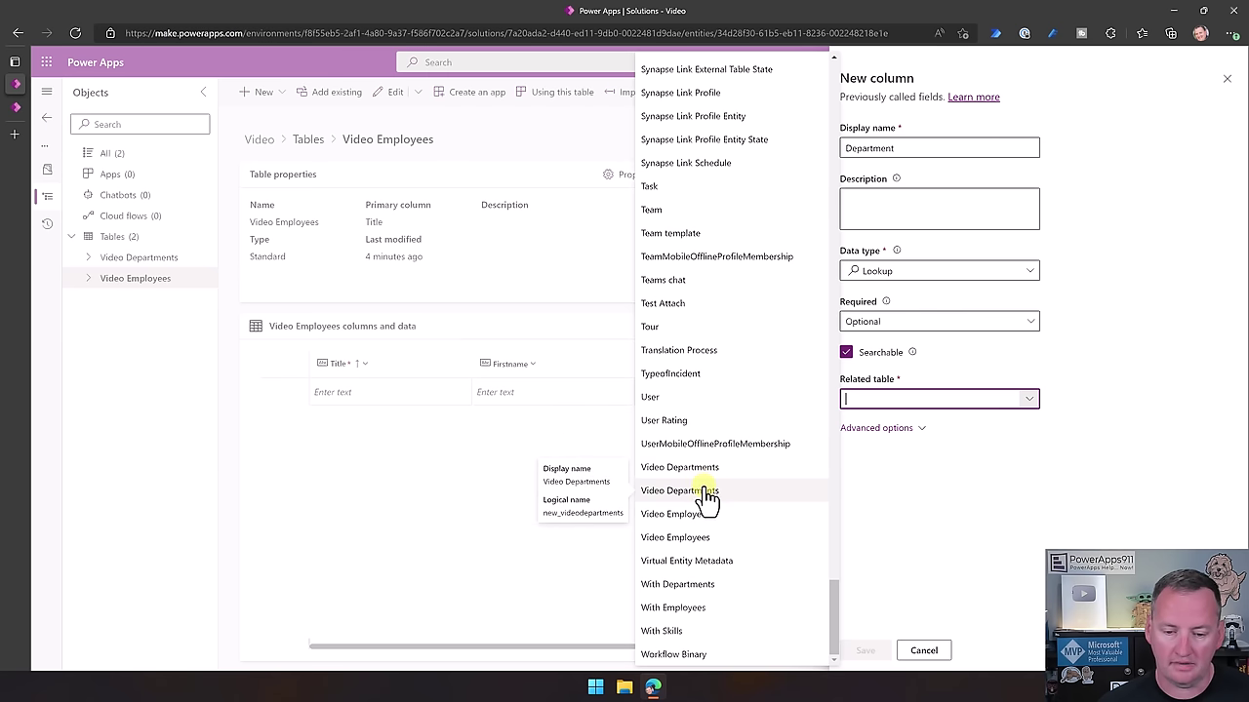
pyautogui.press('Escape')
pyautogui.press('Return')
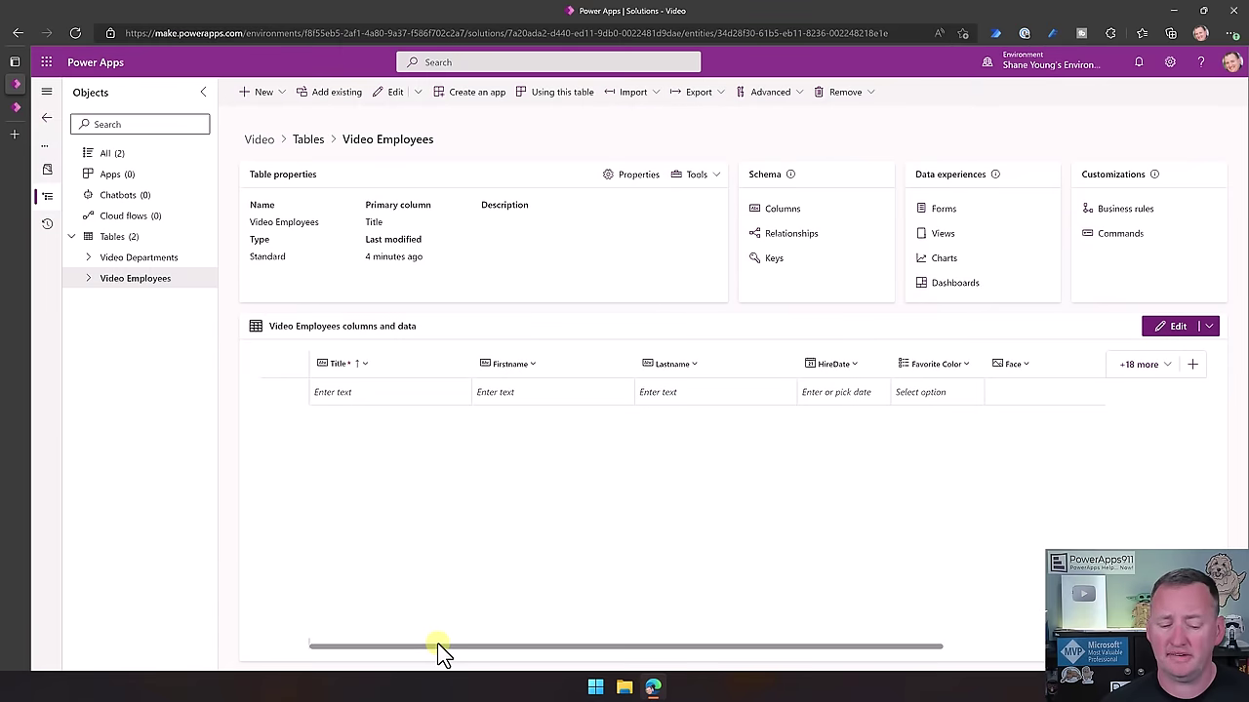
# Examine which departments the Department lookup offers in the blank Video Employees row
pyautogui.moveTo(439, 648); pyautogui.dragTo(850, 635)
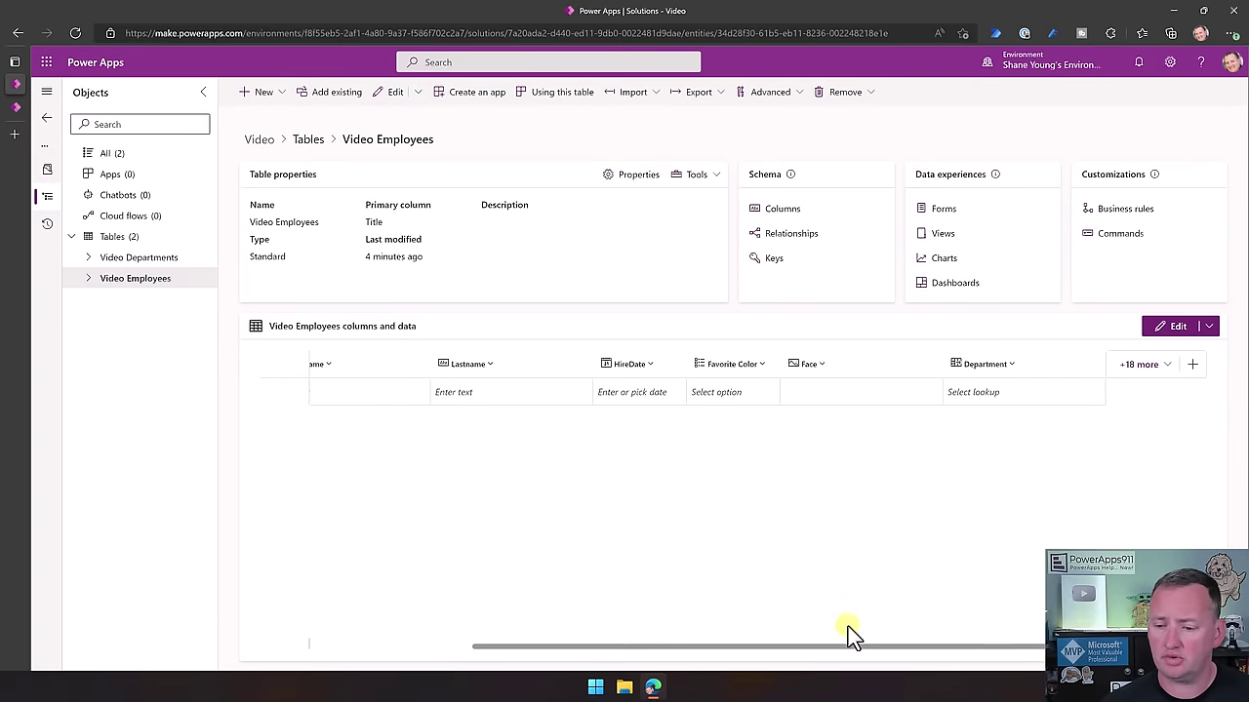
pyautogui.click(1012, 400)
pyautogui.click(1015, 401)
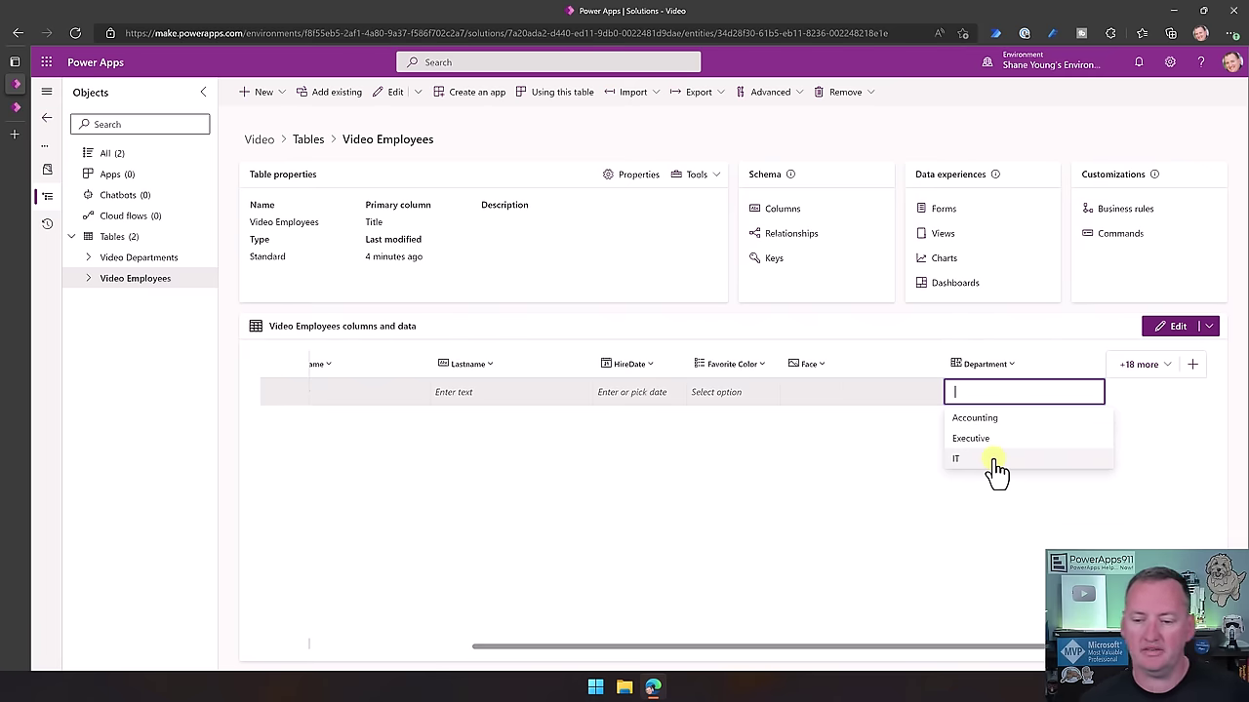
pyautogui.click(979, 419)
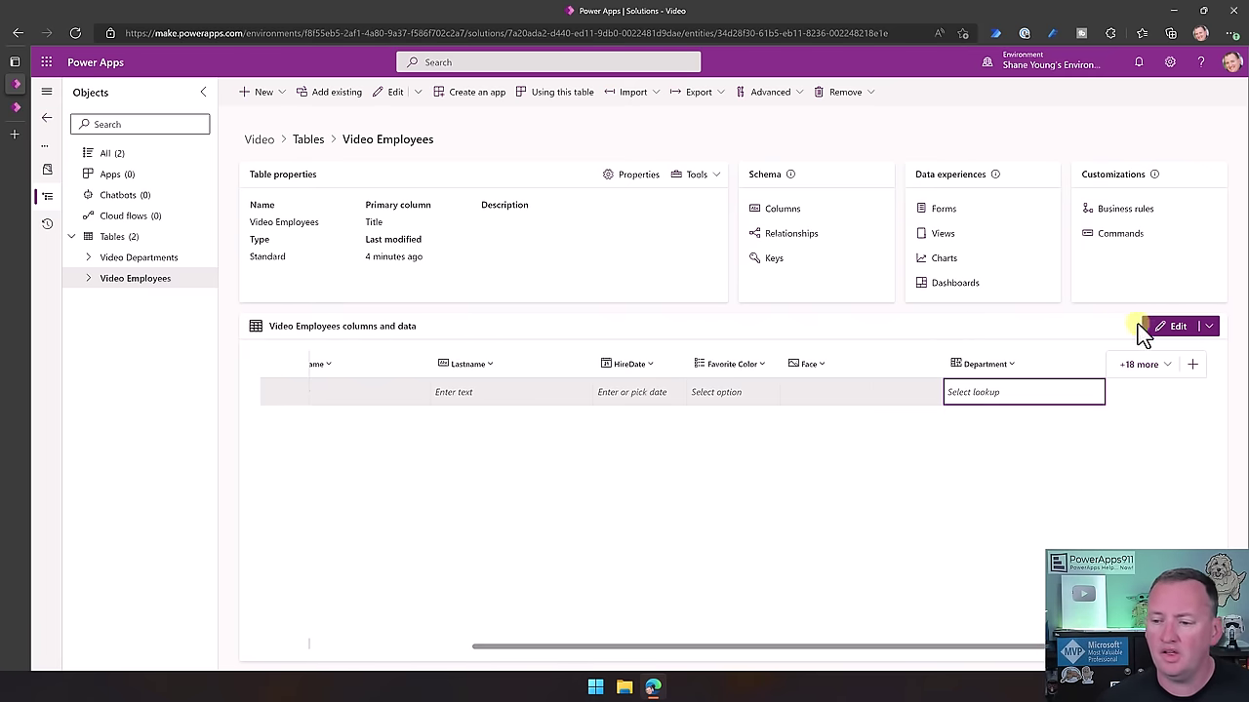
# Open Video Employees in the full-page data editor and add a row with the title CEO
pyautogui.click(1178, 327)
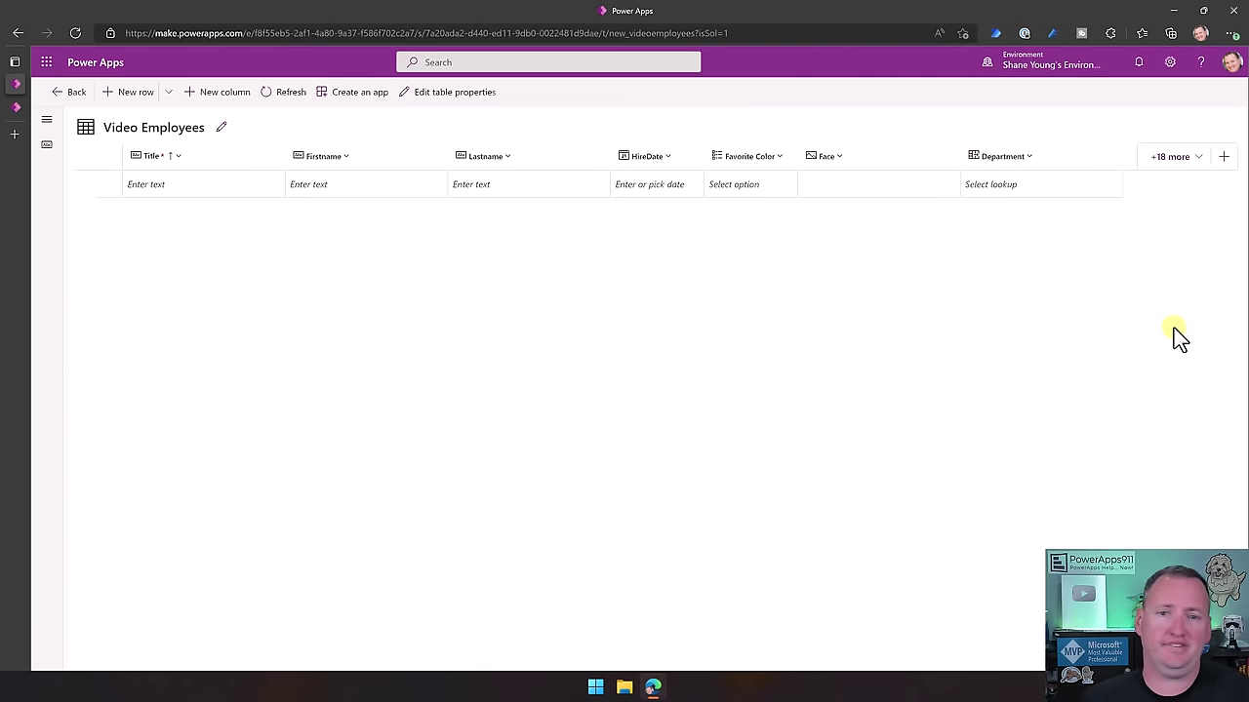
pyautogui.click(212, 188)
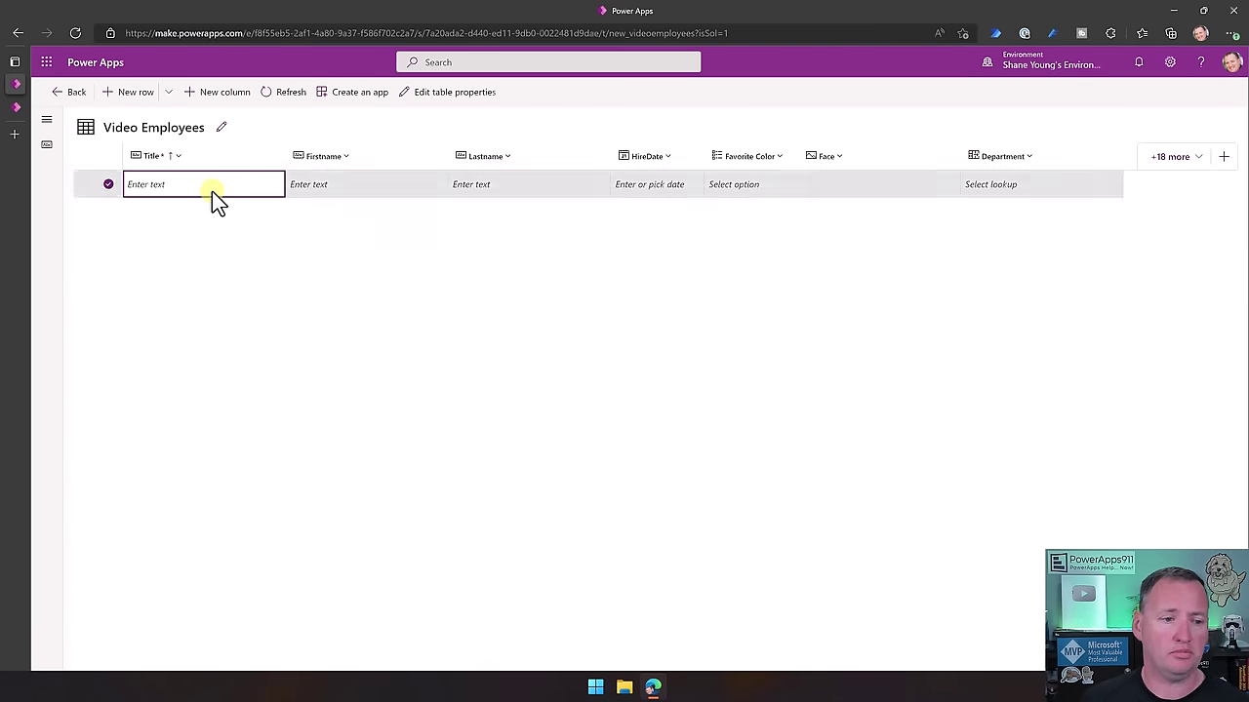
pyautogui.write('N')
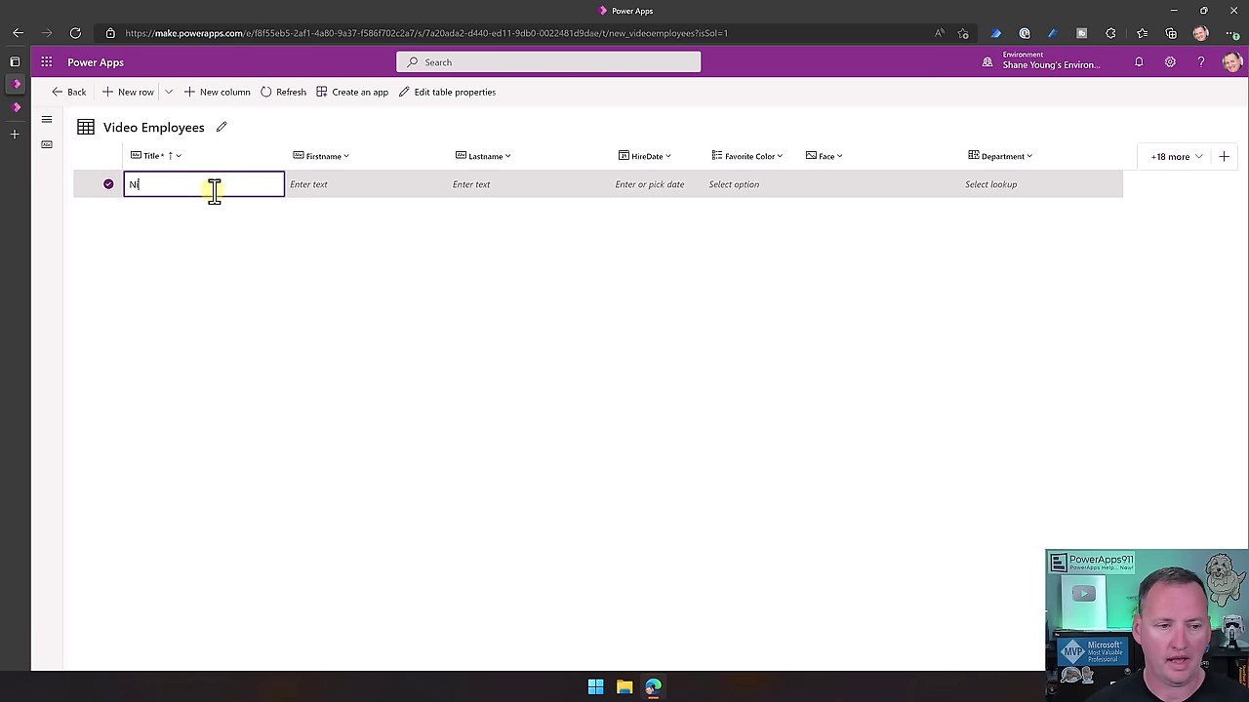
pyautogui.press('Tab')
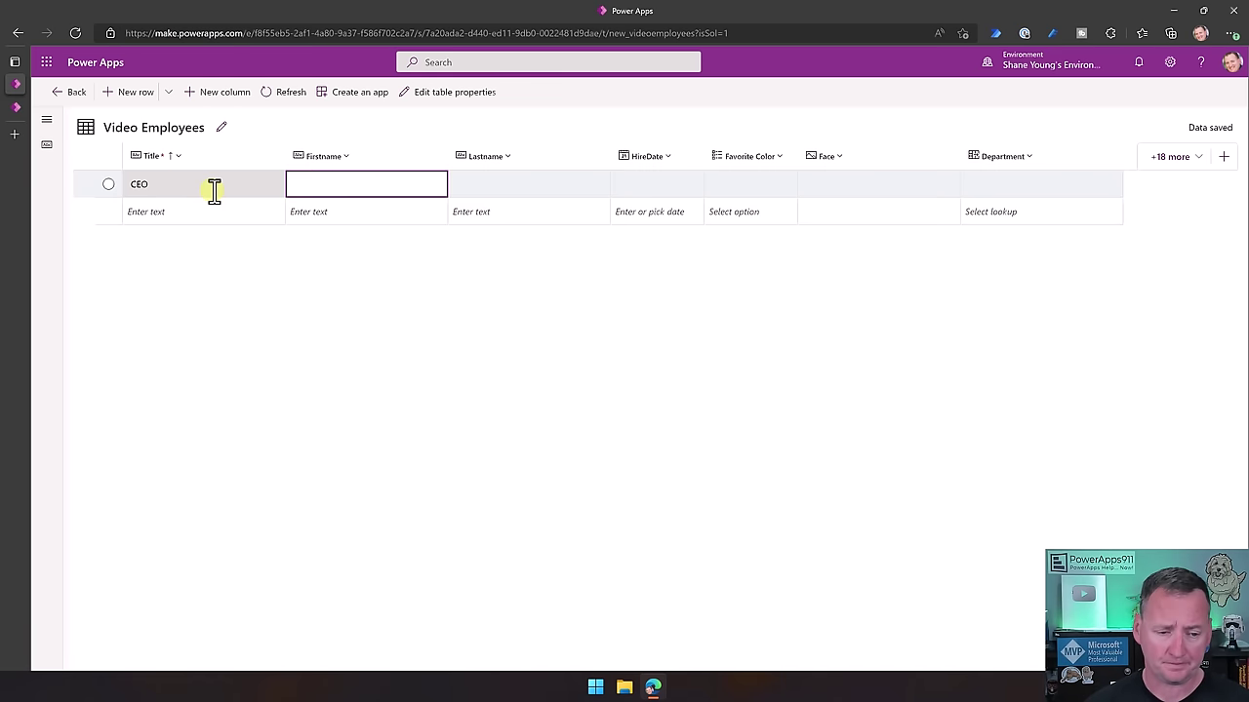
# Enter the CEO's first and last name and set the row's HireDate to 9/7/2022
pyautogui.click(315, 183)
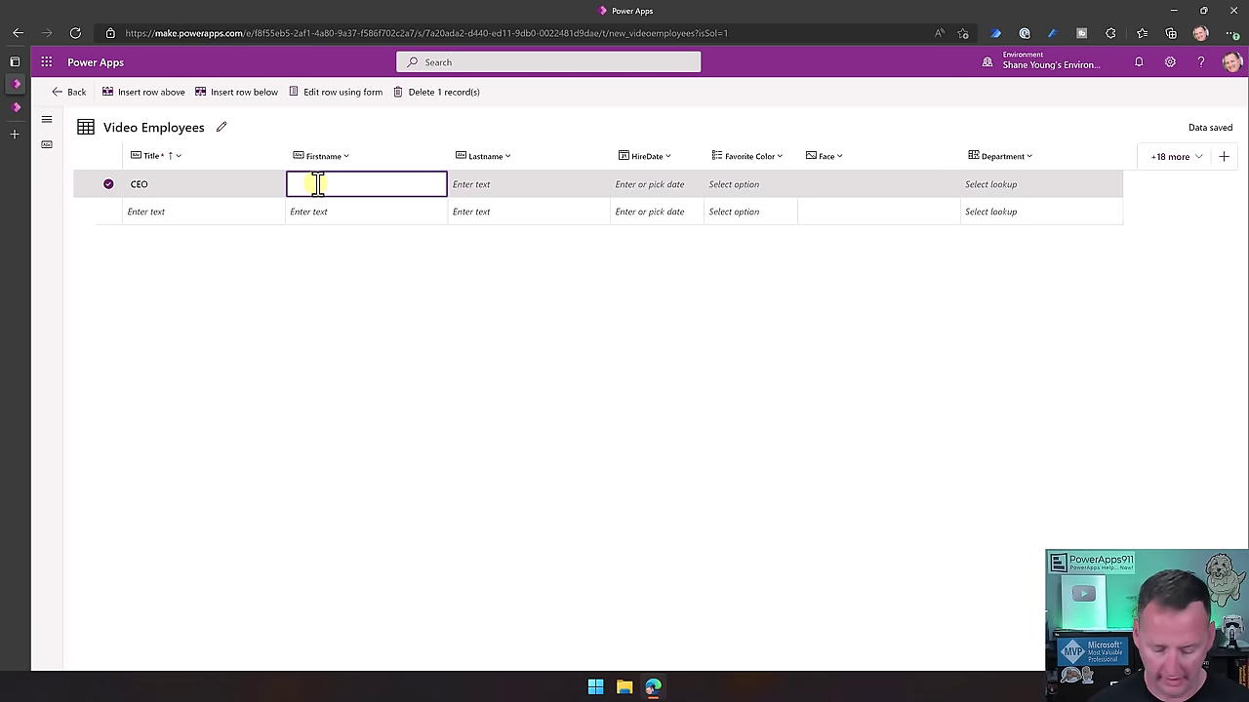
pyautogui.write('Nicol')
pyautogui.press('Tab')
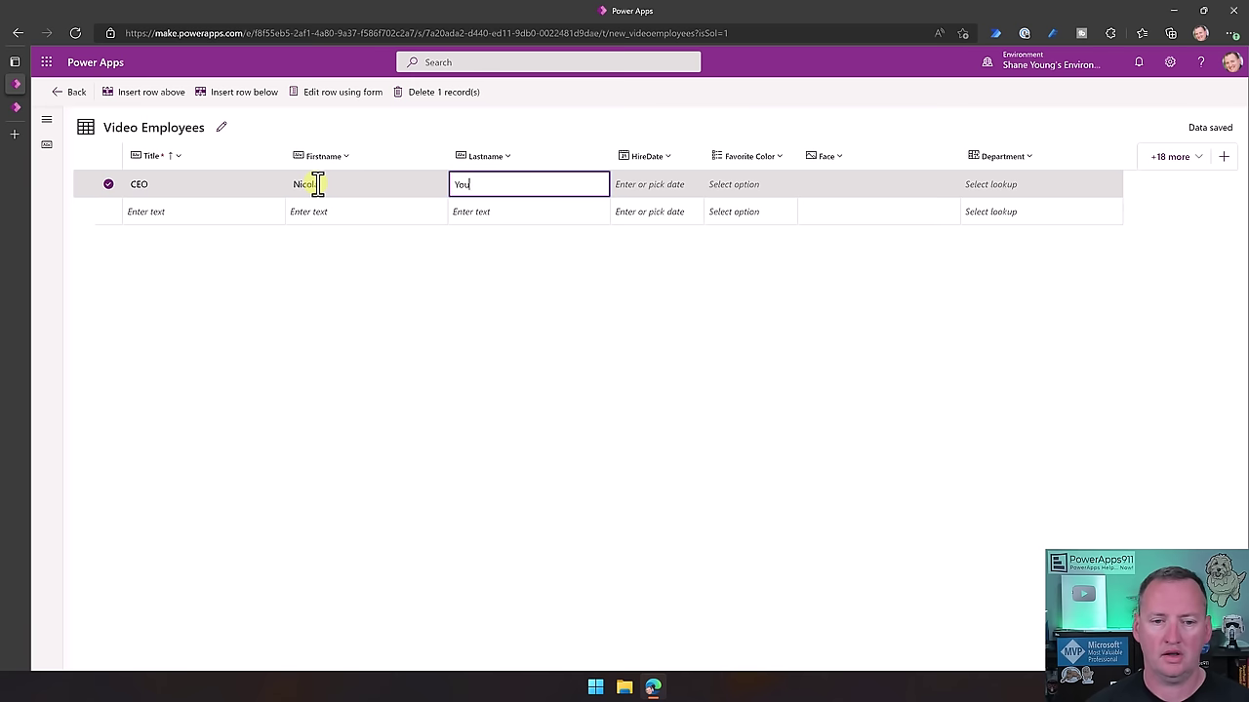
pyautogui.click(640, 186)
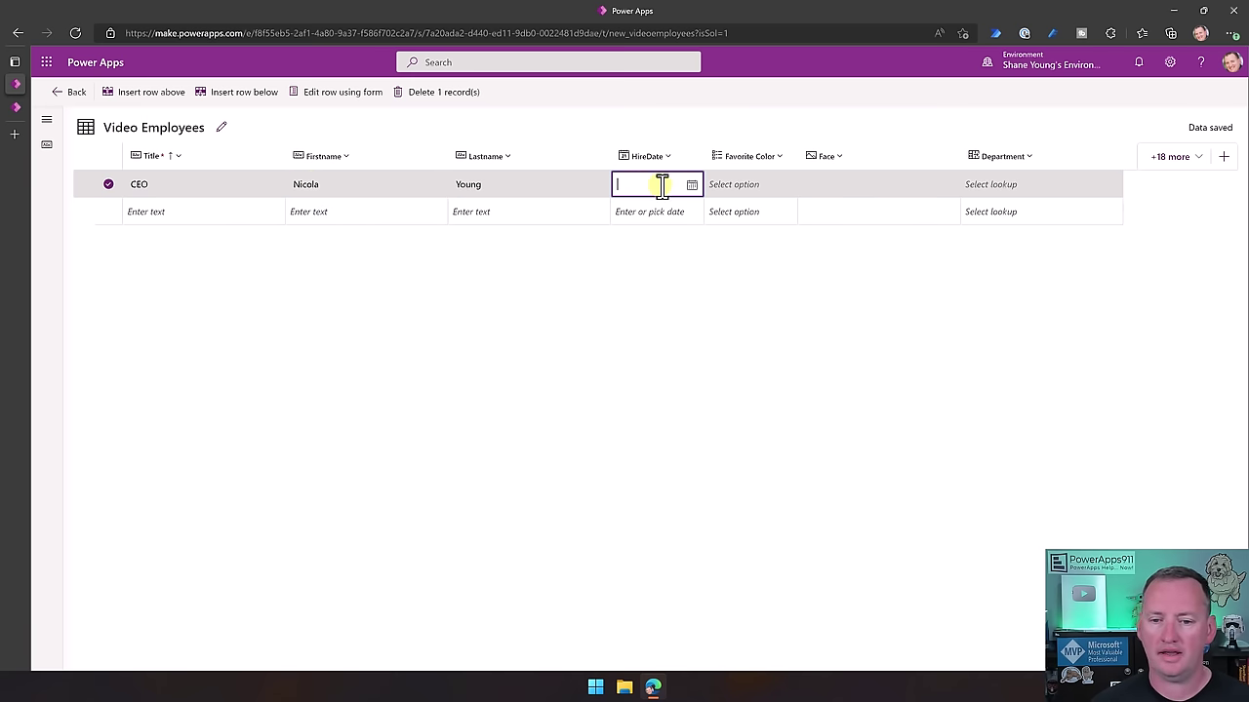
pyautogui.click(693, 185)
pyautogui.click(682, 269)
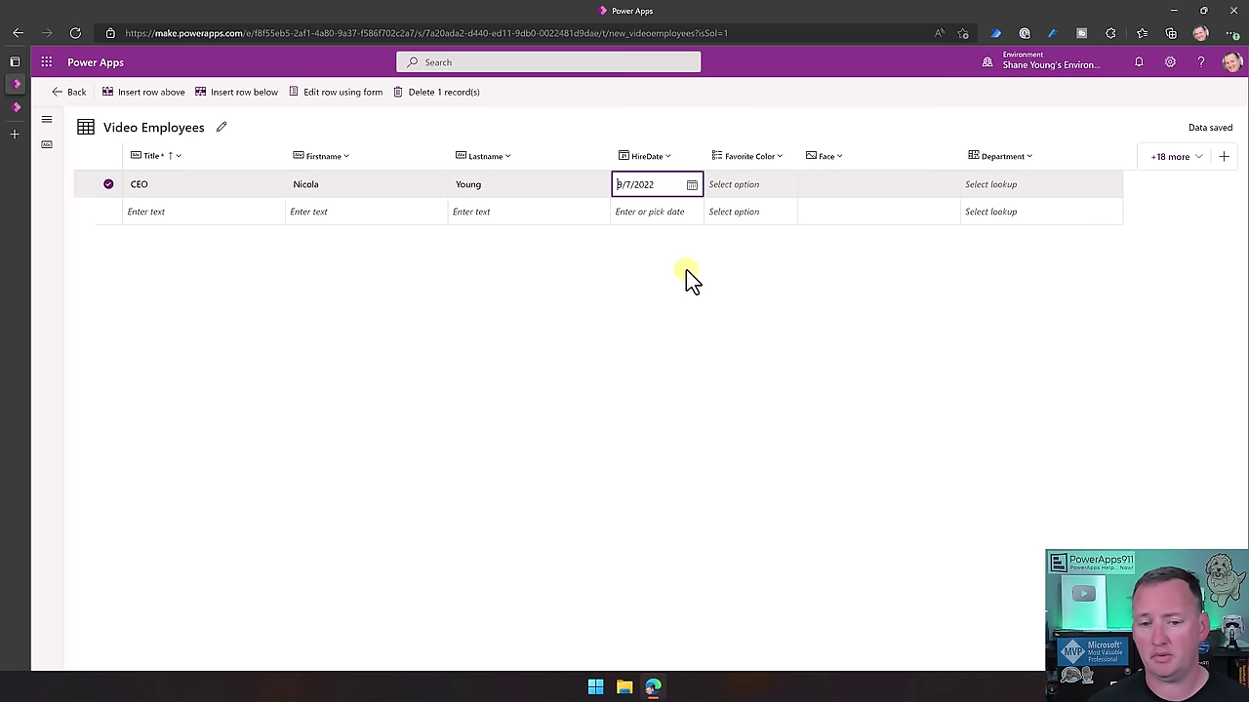
# Set the CEO row's Favorite Color to Blue and its Department to Executive, leaving Face empty
pyautogui.click(762, 191)
pyautogui.click(770, 186)
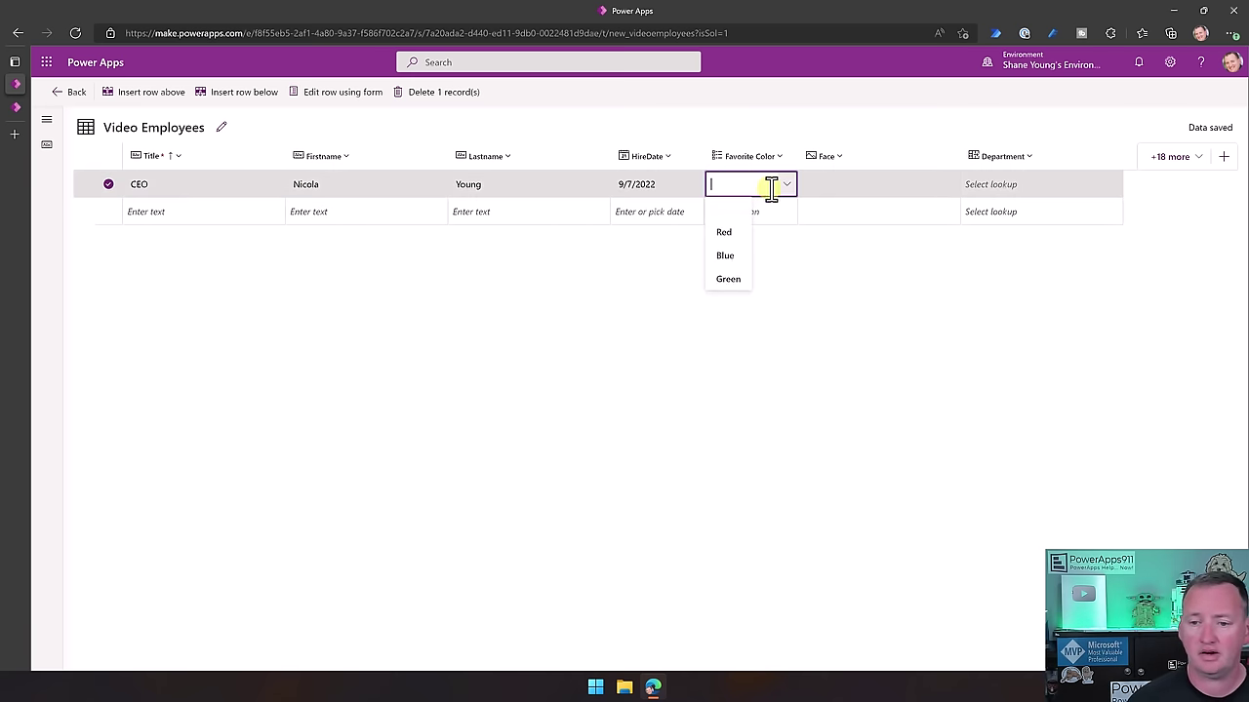
pyautogui.click(734, 260)
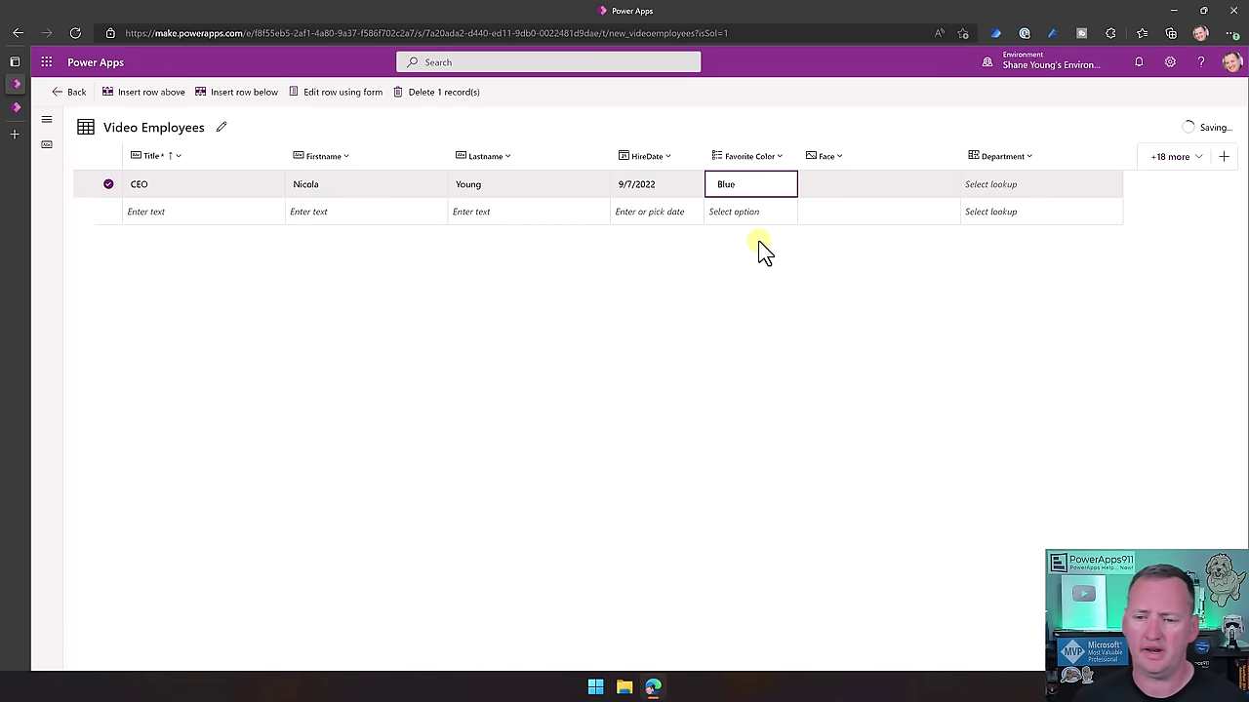
pyautogui.click(865, 185)
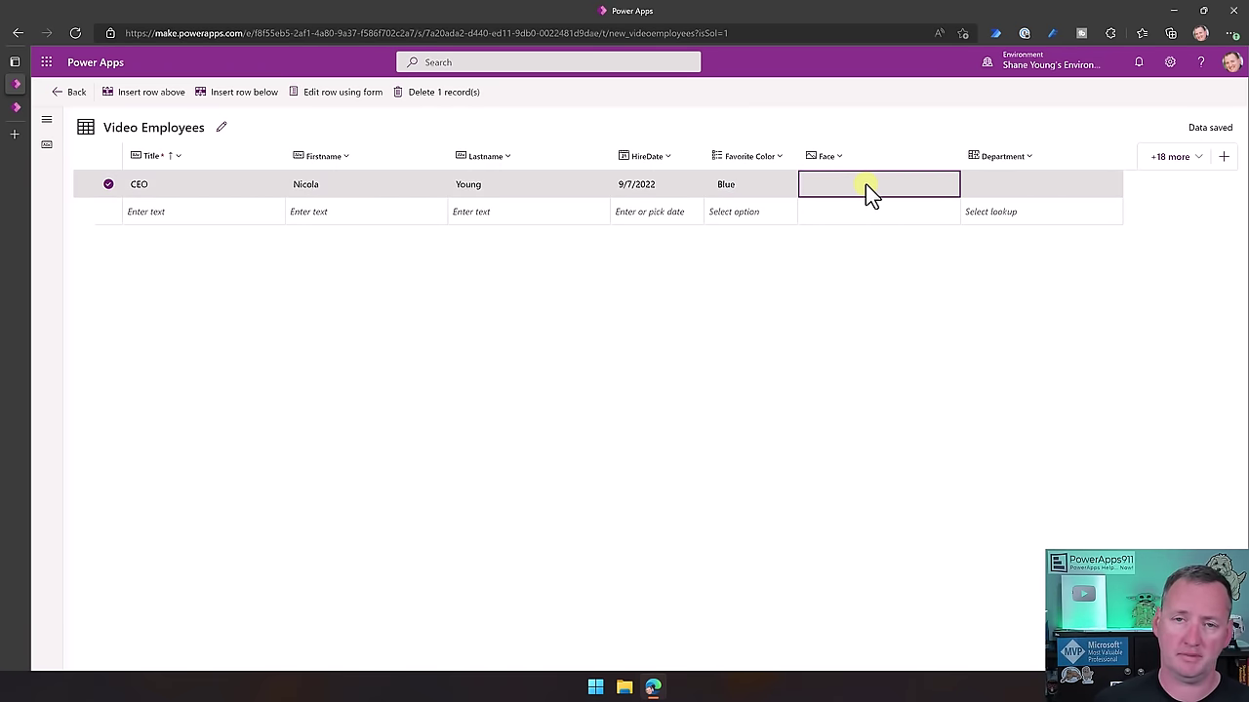
pyautogui.click(1022, 185)
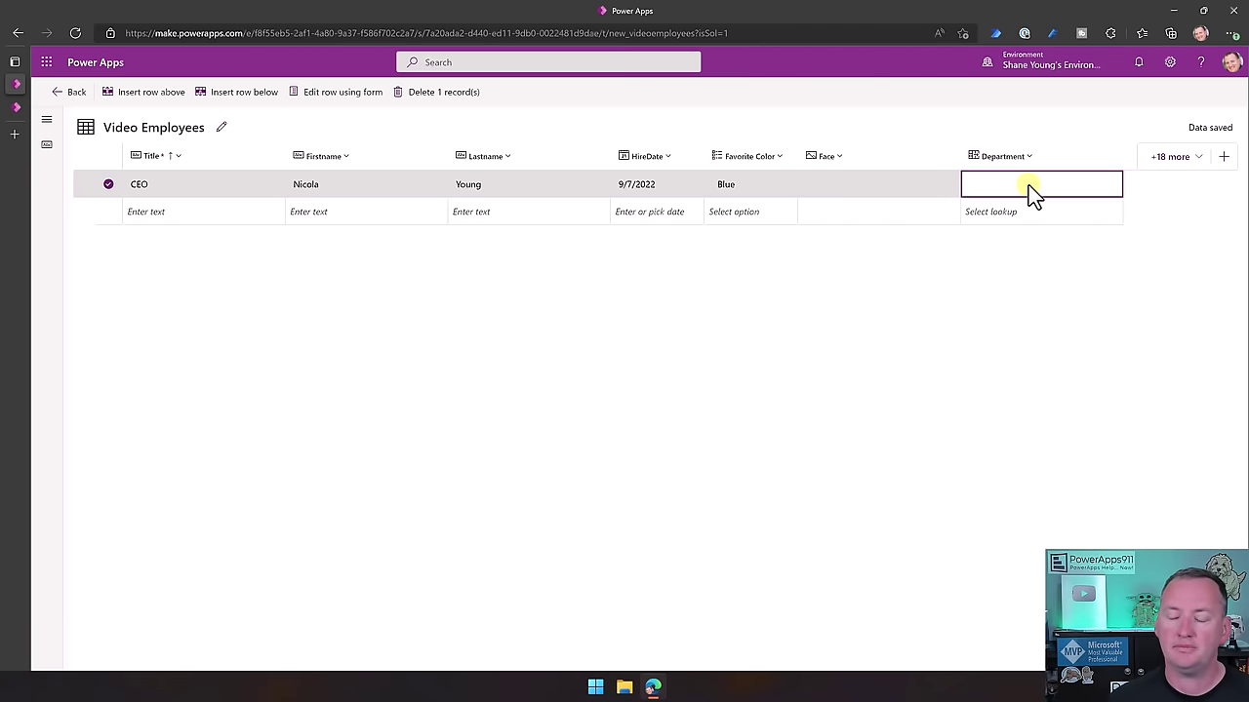
pyautogui.click(1060, 194)
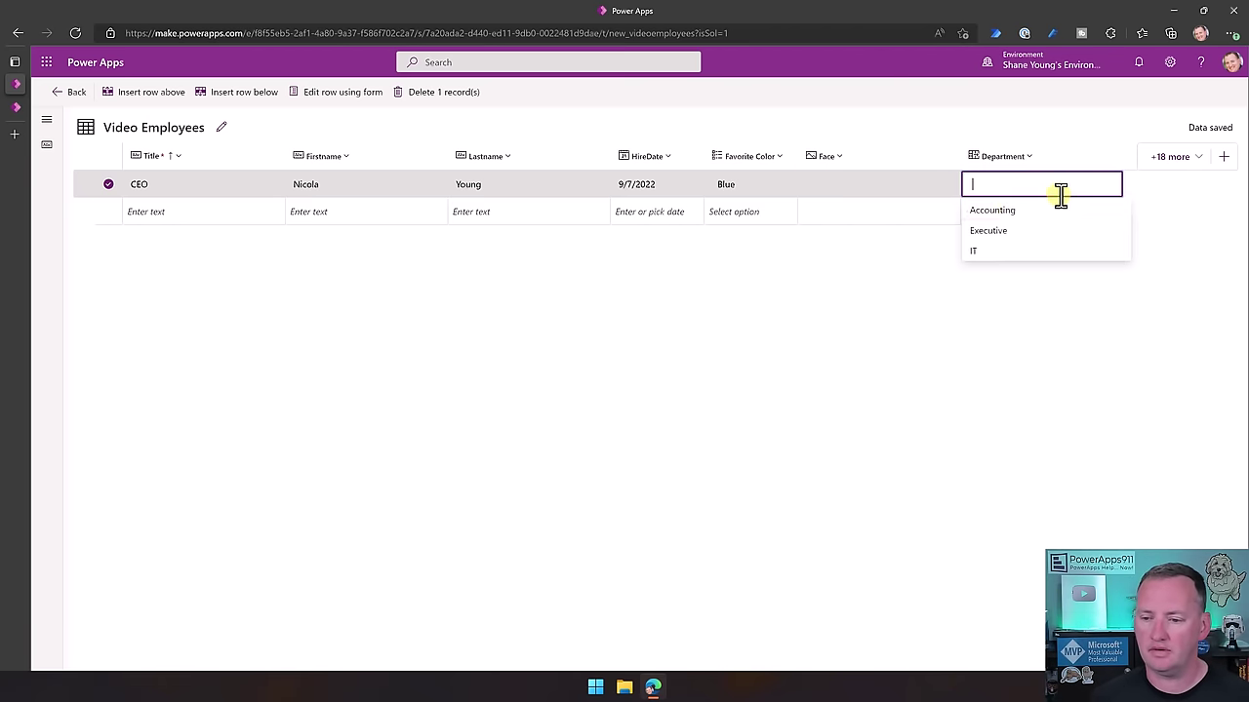
pyautogui.click(999, 231)
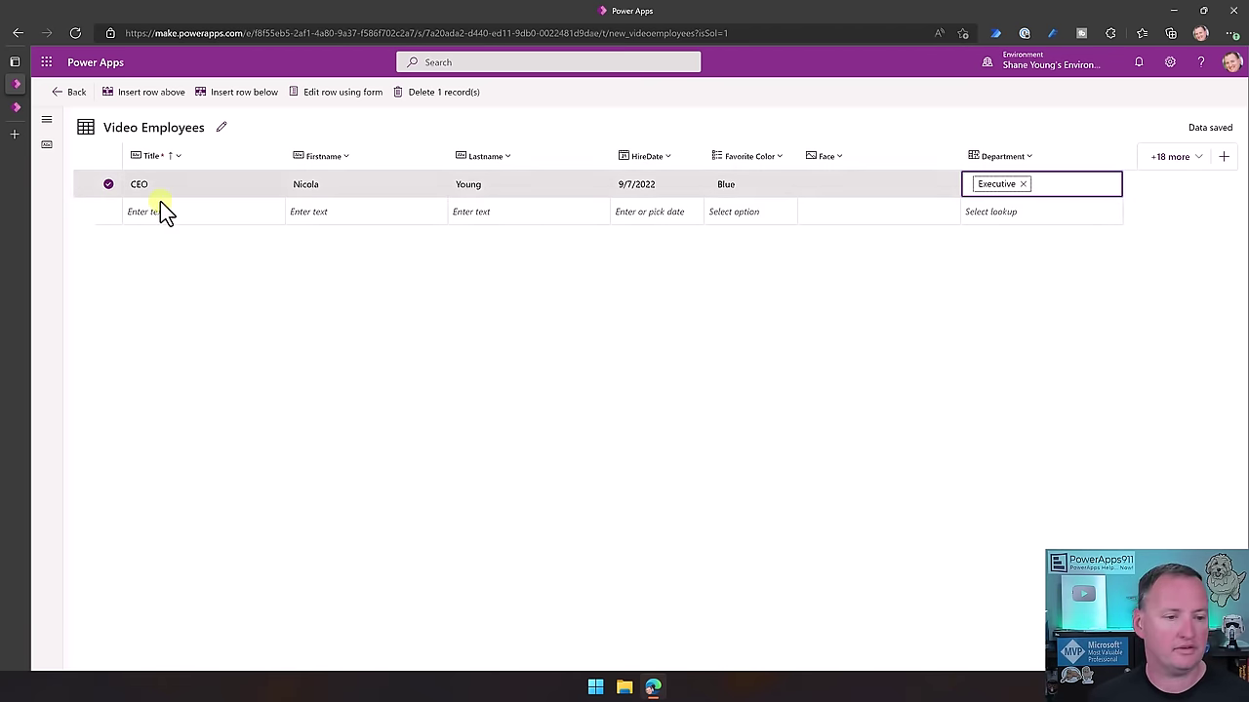
# Add rows titled PBI Genius (Accounting), Model-driven Guru (Accounting) and Super Nerd (IT) with names, hire dates and favorite colors, and leave the data editor
pyautogui.click(191, 213)
pyautogui.click(192, 214)
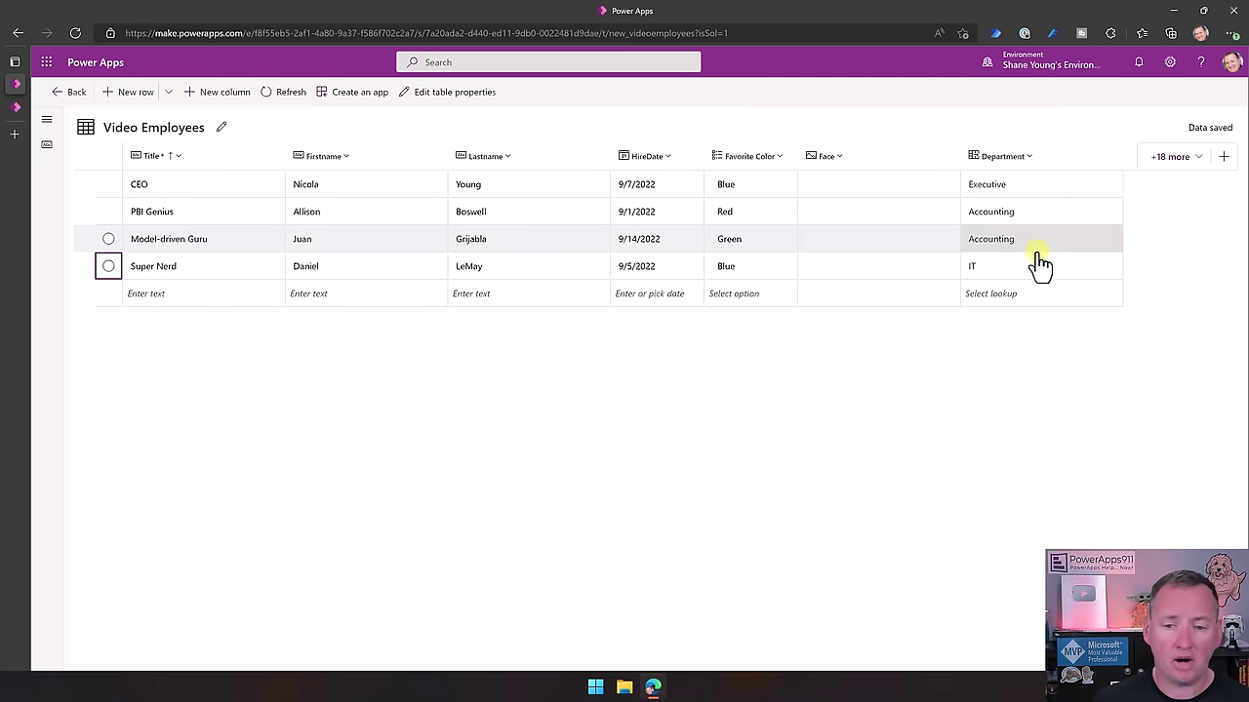
pyautogui.click(80, 98)
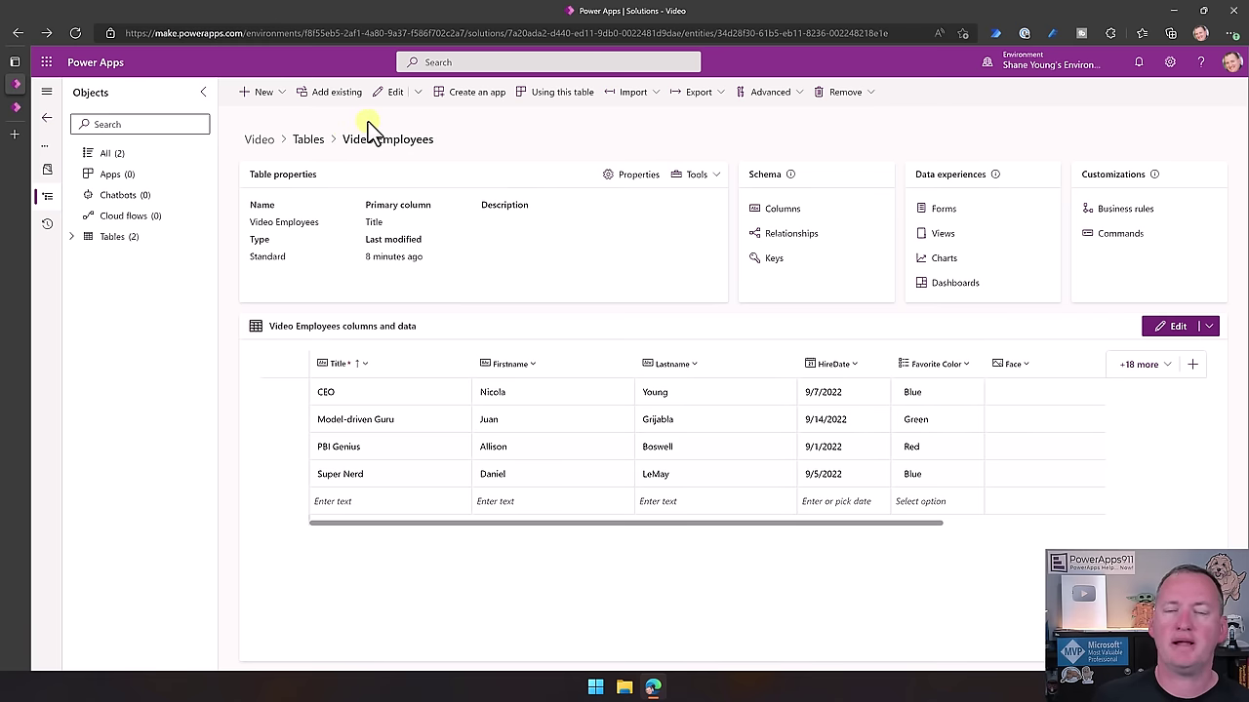
# Create a model-driven app named Video Employee Model-driven in the Video solution
pyautogui.click(302, 147)
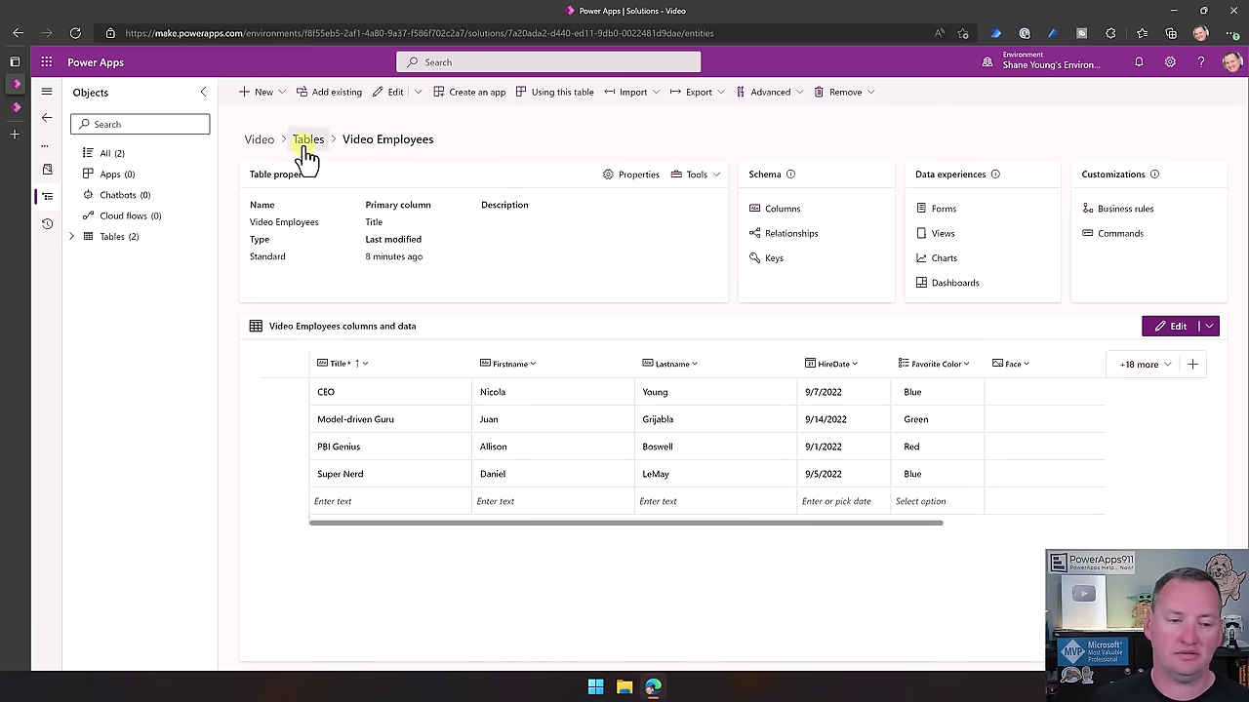
pyautogui.click(123, 186)
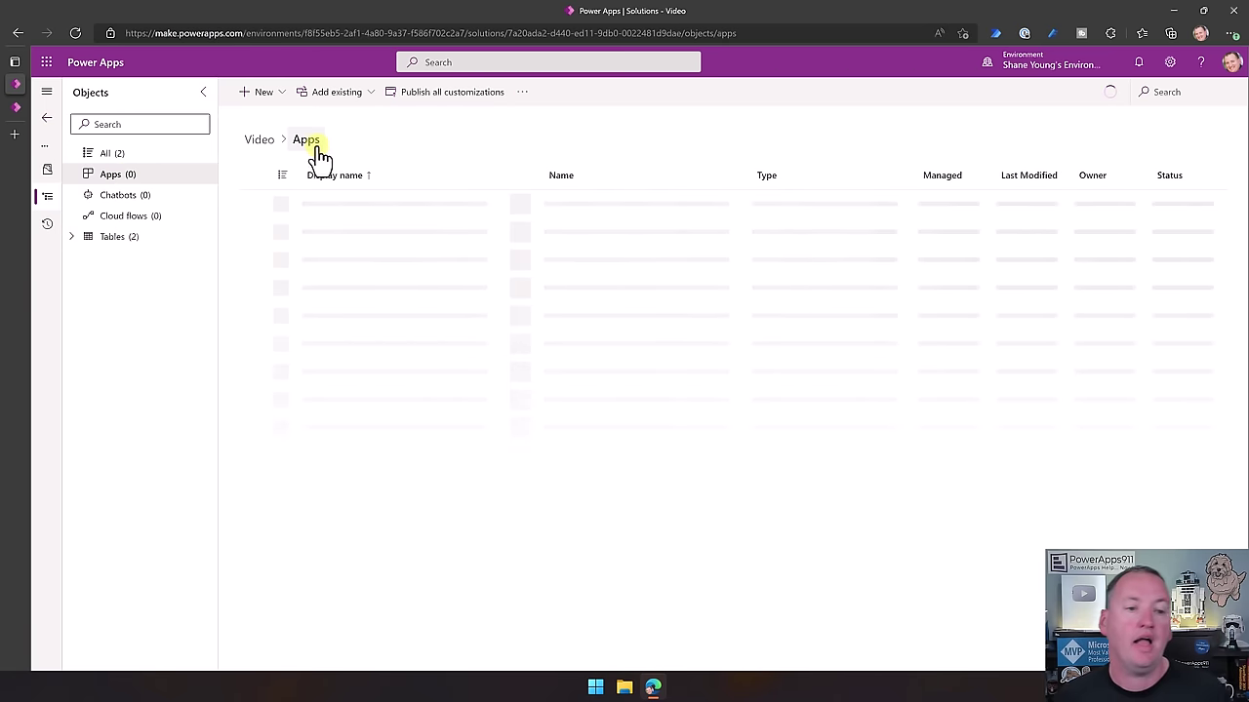
pyautogui.click(283, 96)
pyautogui.moveTo(293, 122)
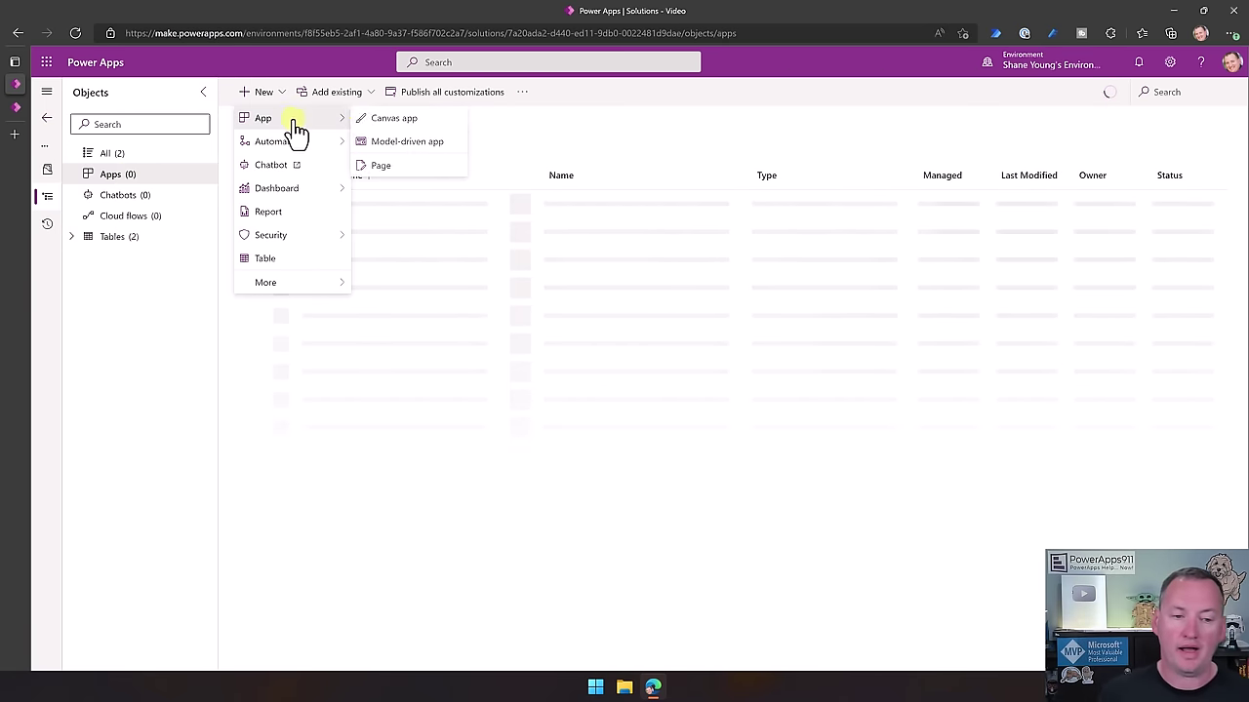
pyautogui.click(410, 143)
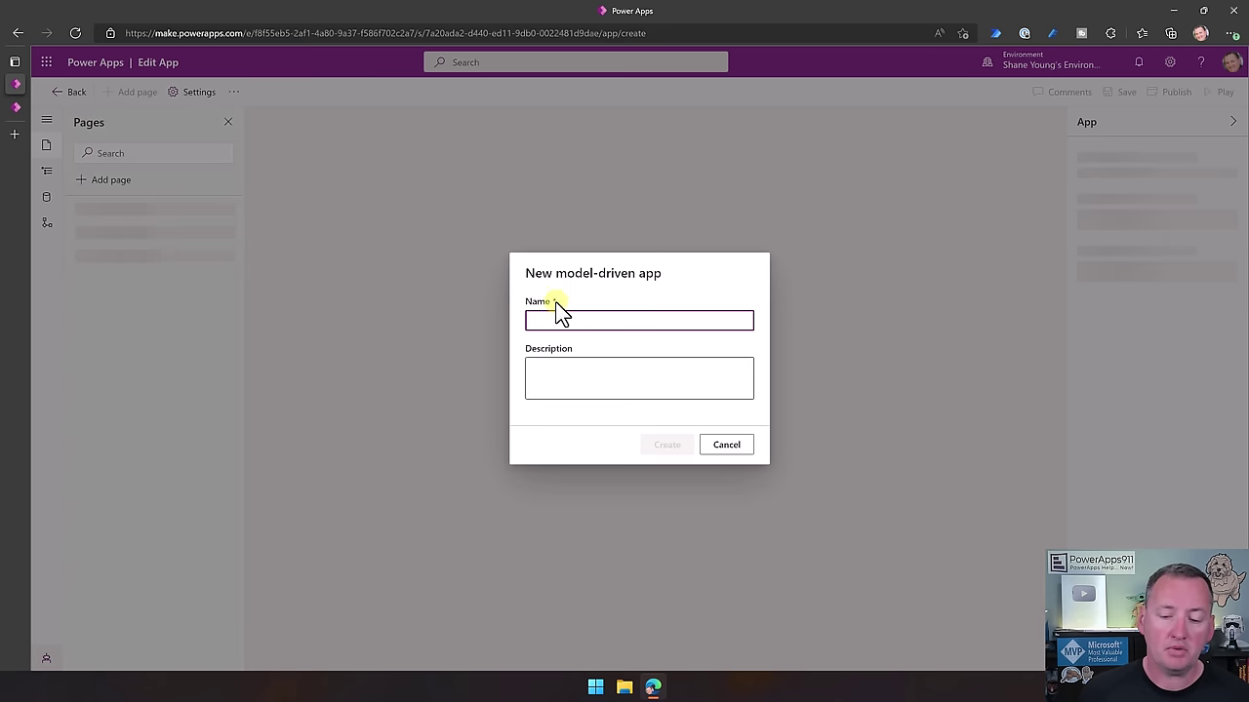
pyautogui.write('Video Employee Model-driven')
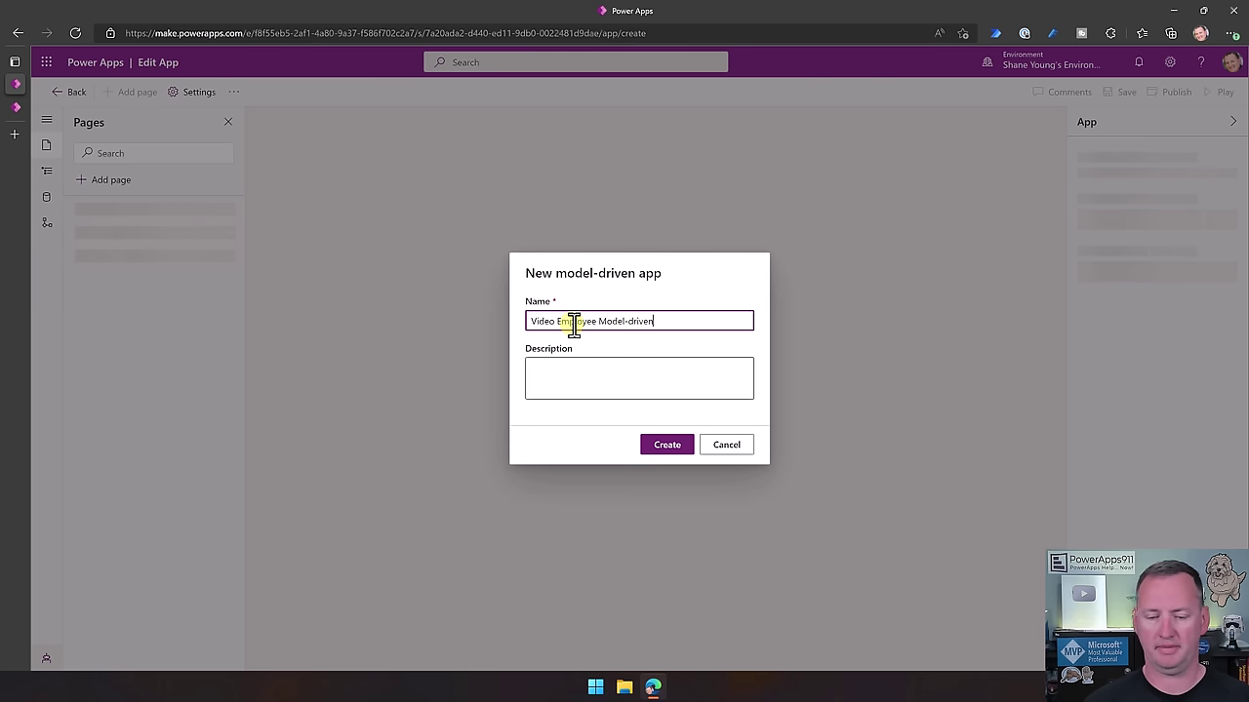
pyautogui.click(666, 450)
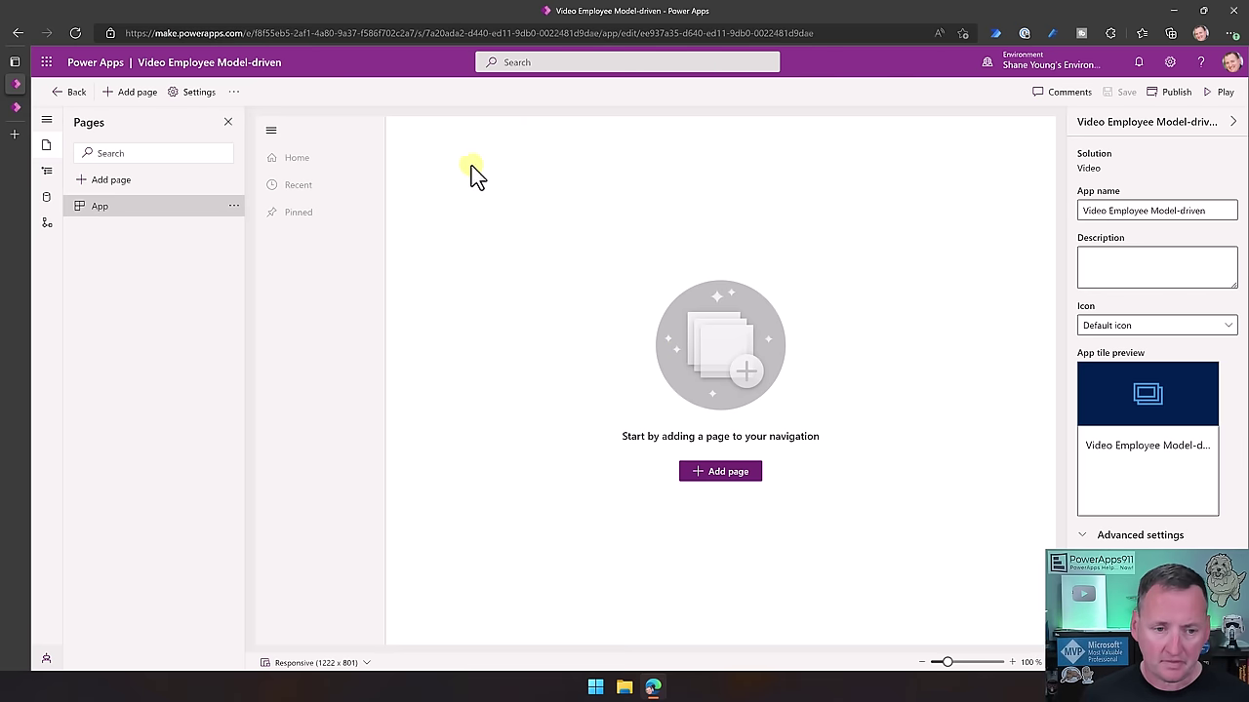
# Add table-based view and form pages for the existing Video Departments and Video Employees tables, with both shown in navigation
pyautogui.click(720, 474)
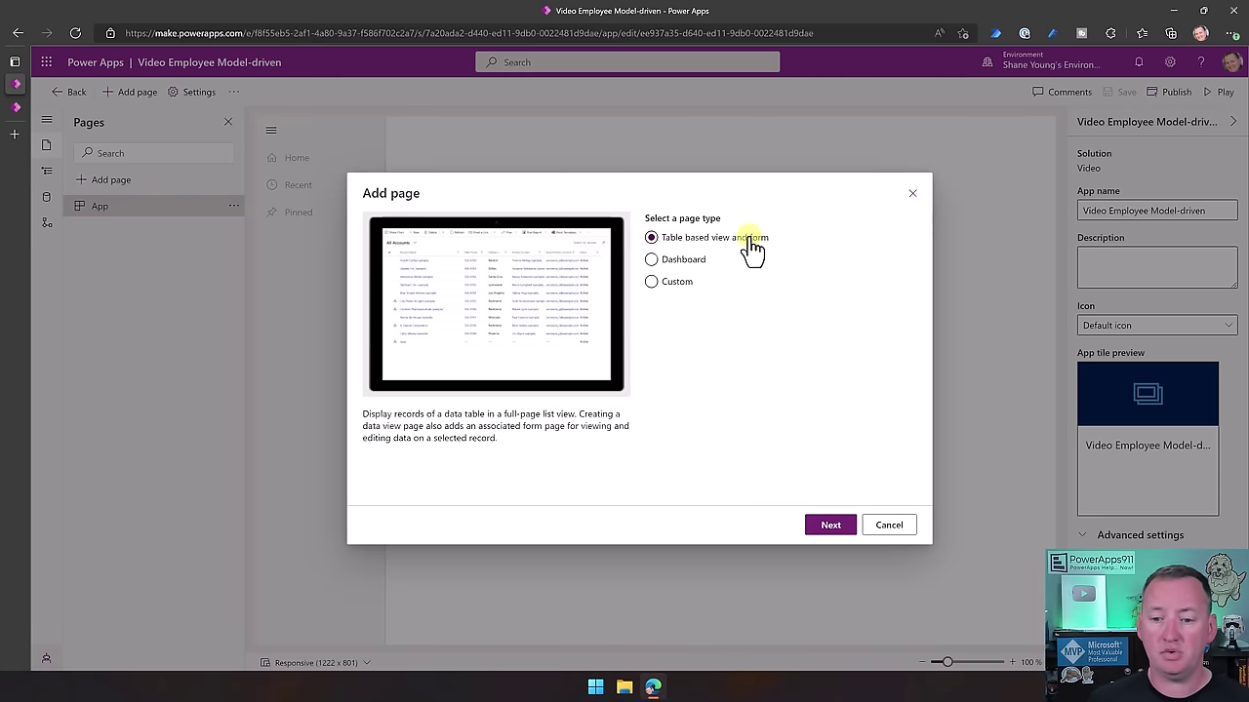
pyautogui.click(821, 528)
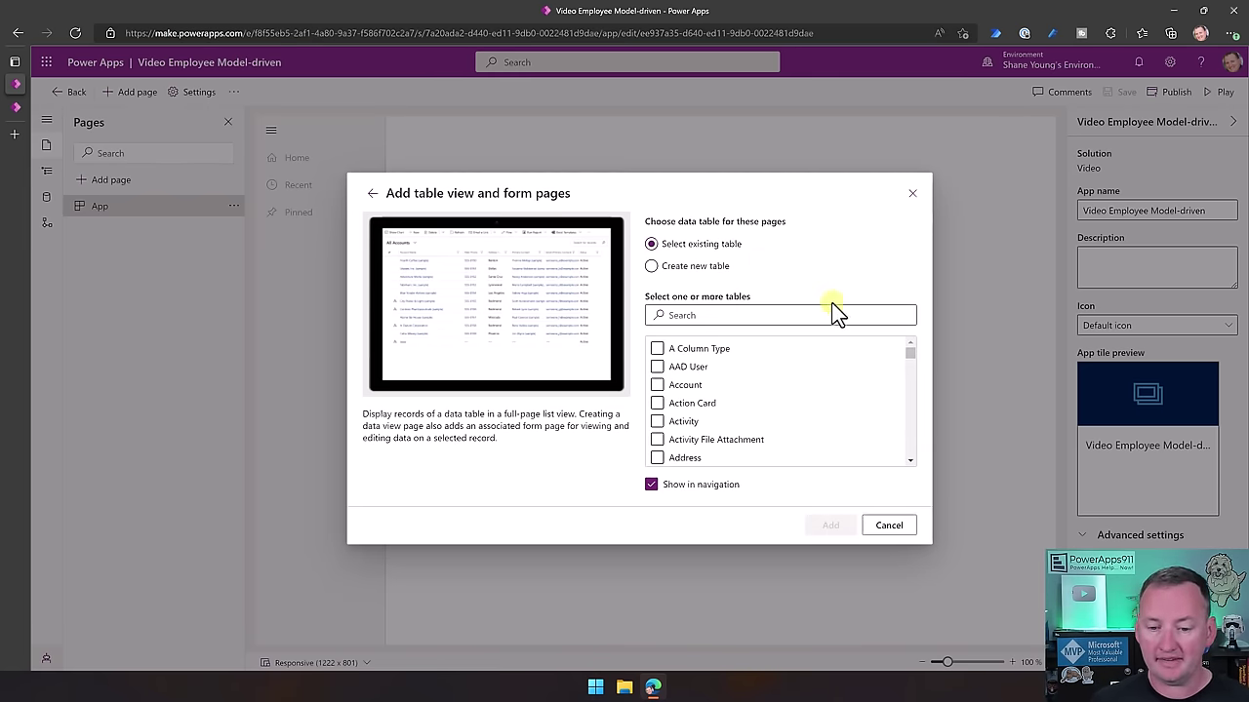
pyautogui.click(801, 317)
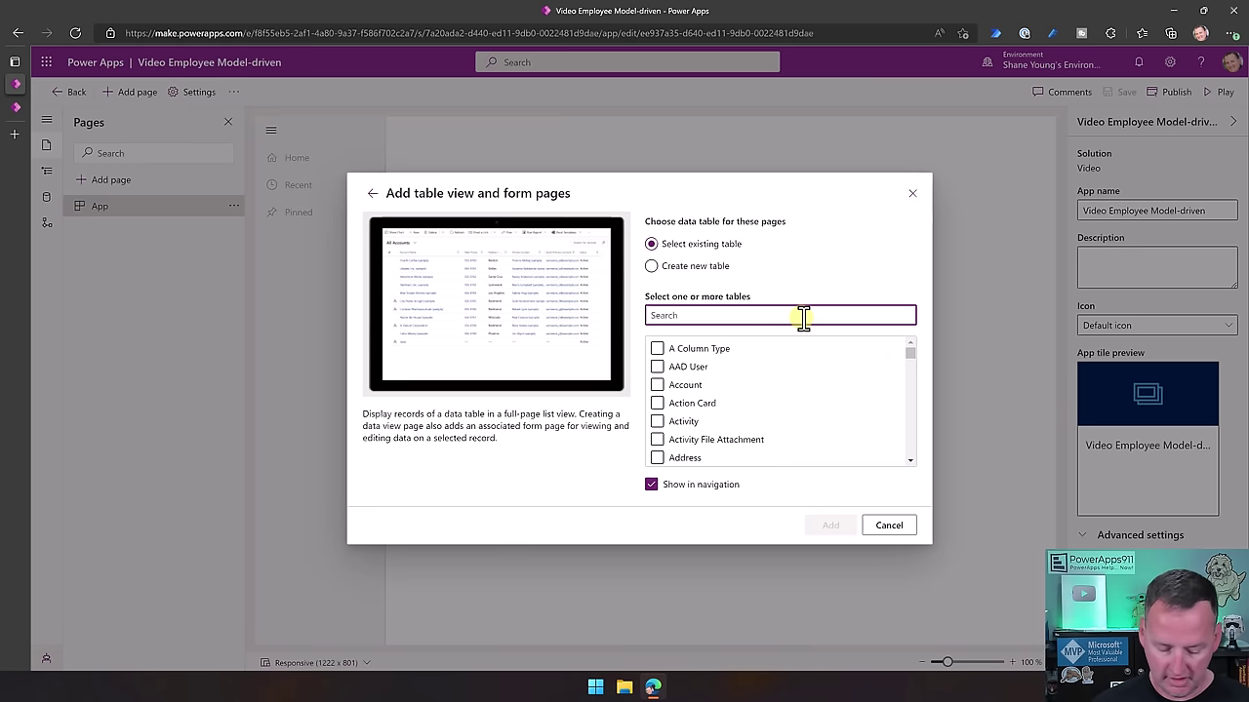
pyautogui.write('video')
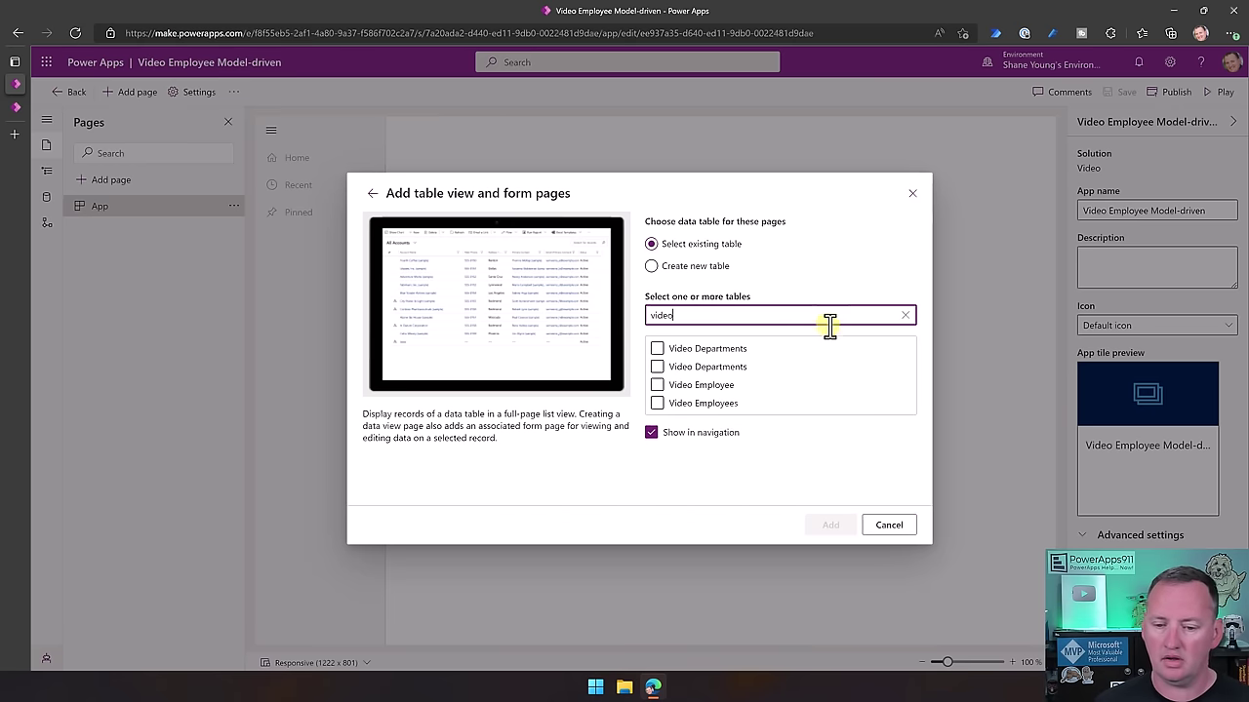
pyautogui.click(693, 386)
pyautogui.click(692, 389)
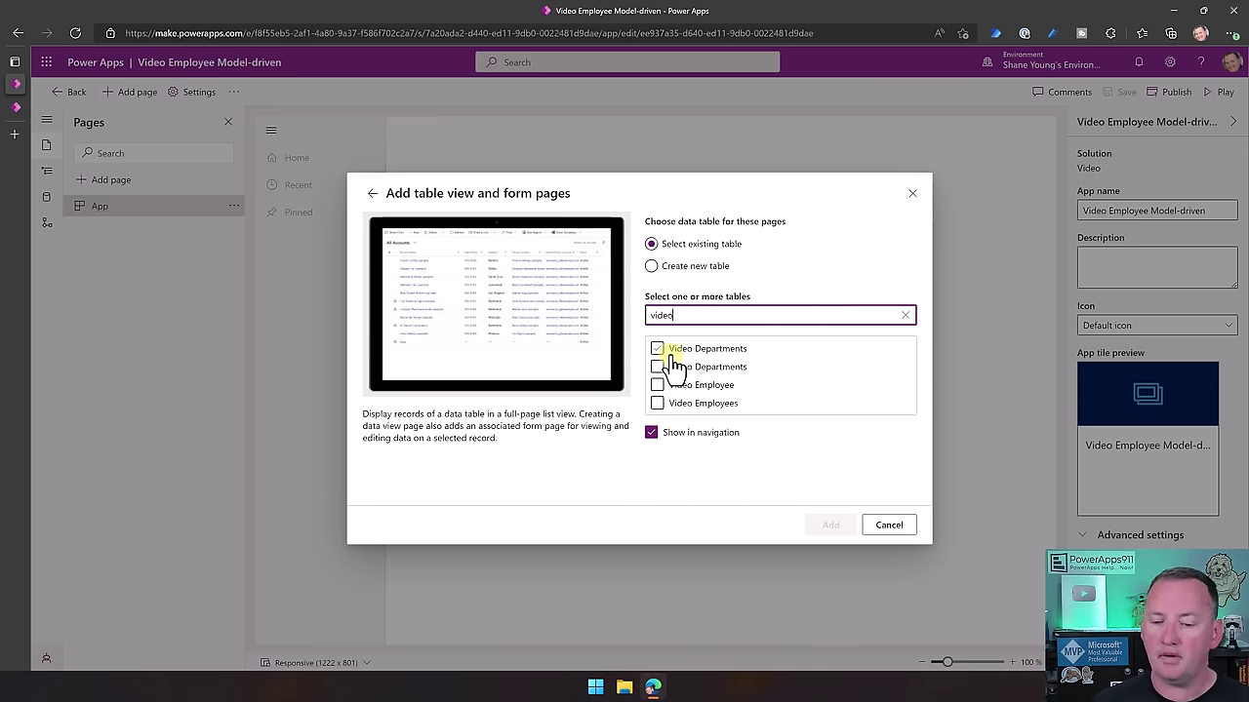
pyautogui.click(661, 350)
pyautogui.click(689, 388)
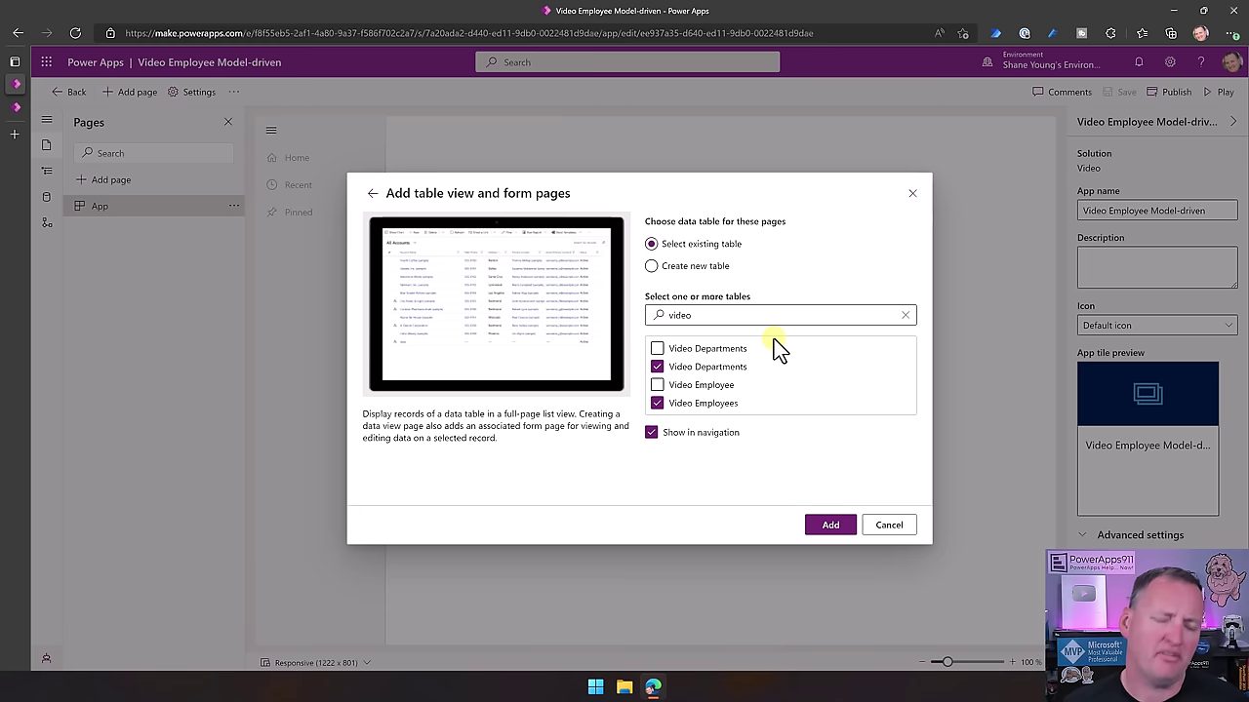
pyautogui.click(828, 529)
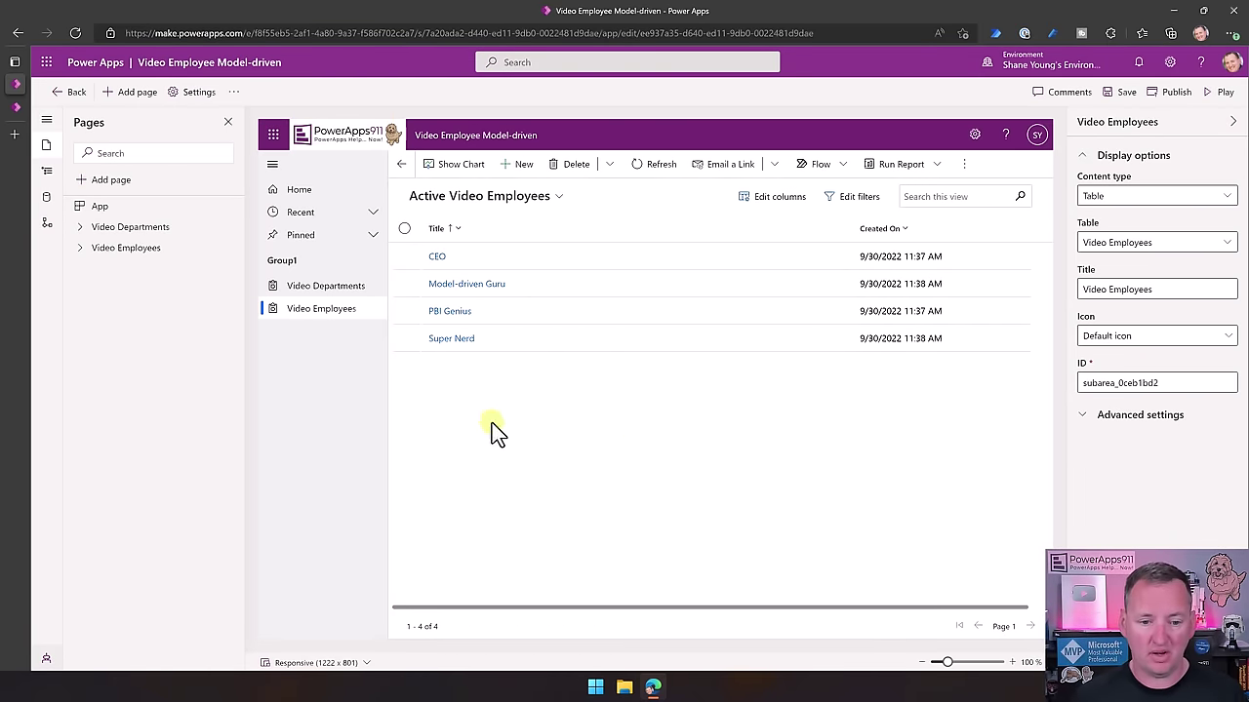
# Preview the Video Departments page, save the app, and publish and play it
pyautogui.click(322, 286)
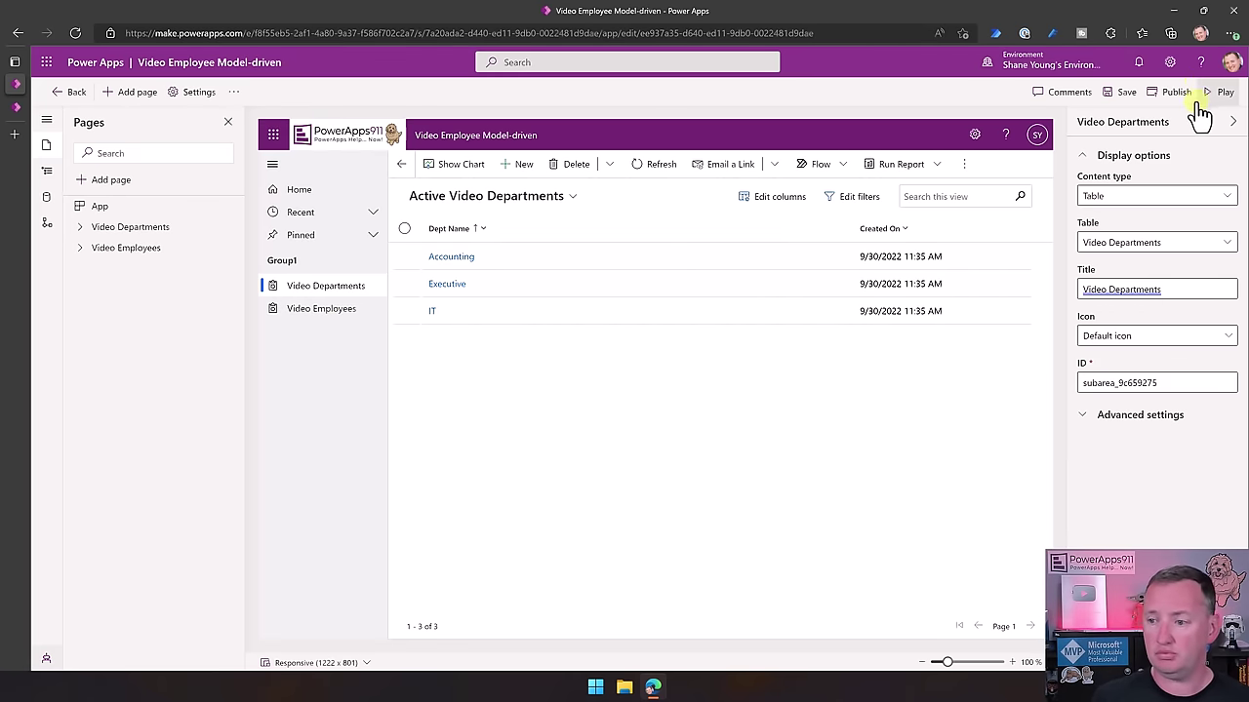
pyautogui.click(1124, 98)
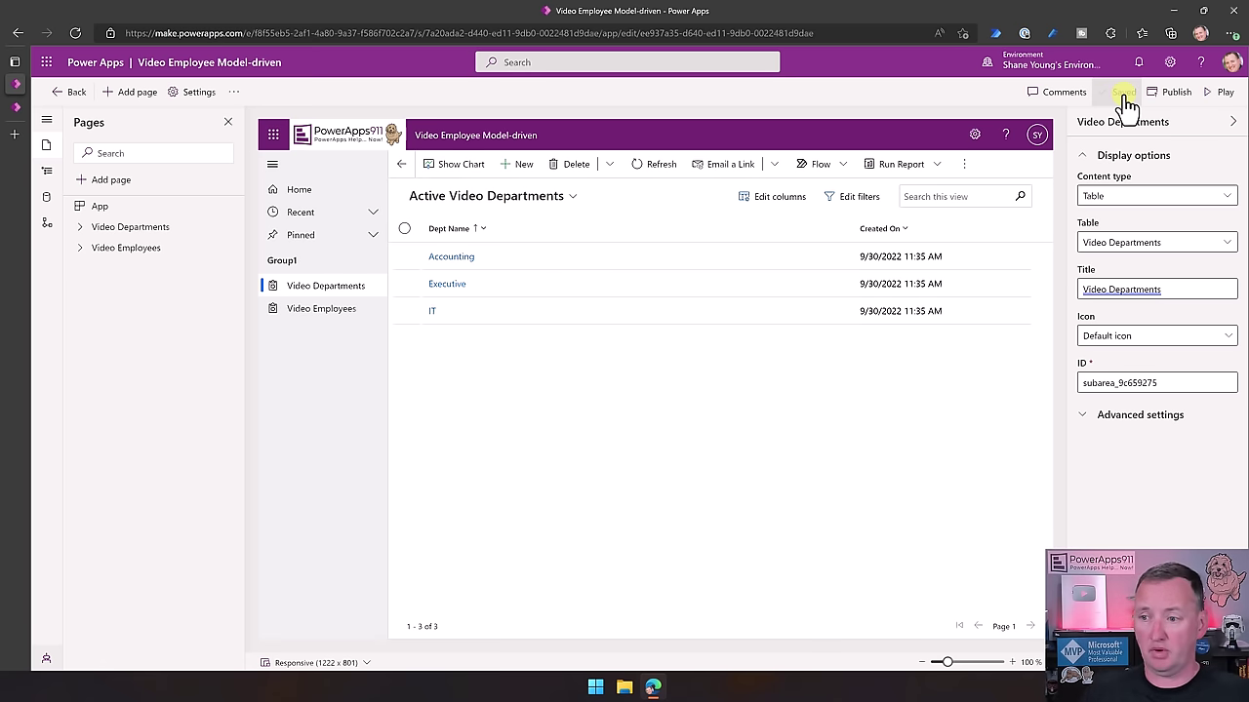
pyautogui.click(1221, 93)
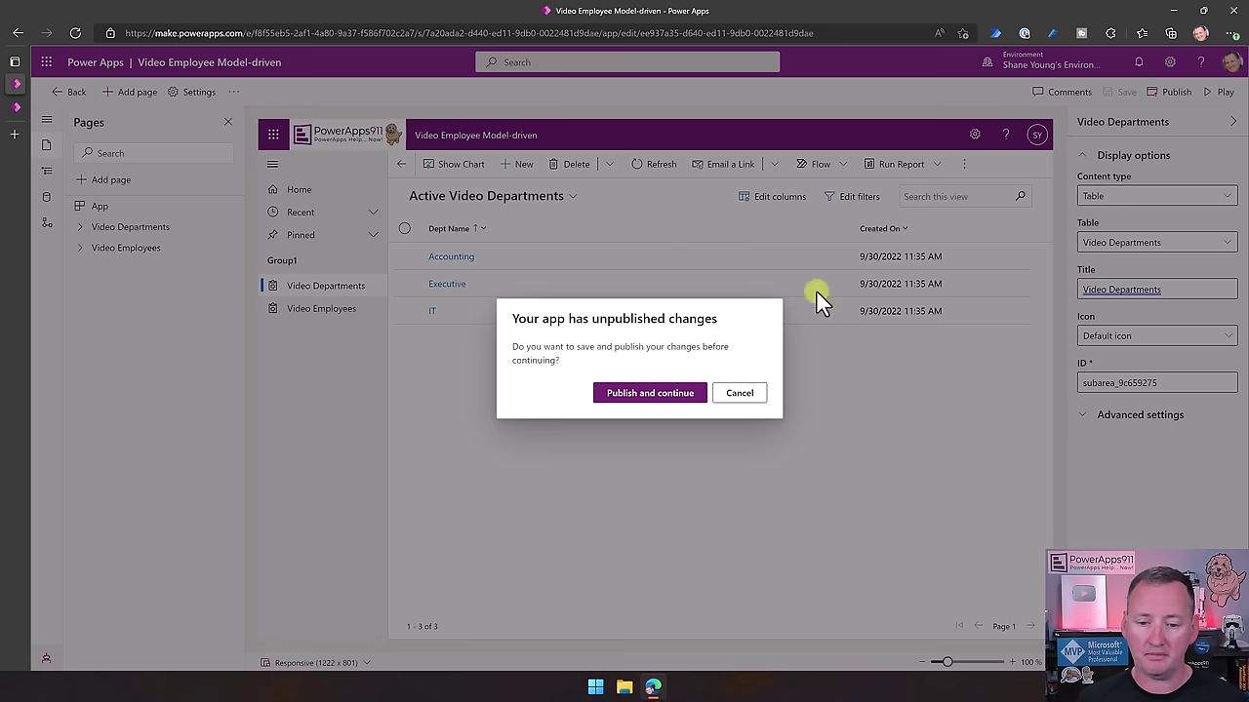
pyautogui.click(688, 395)
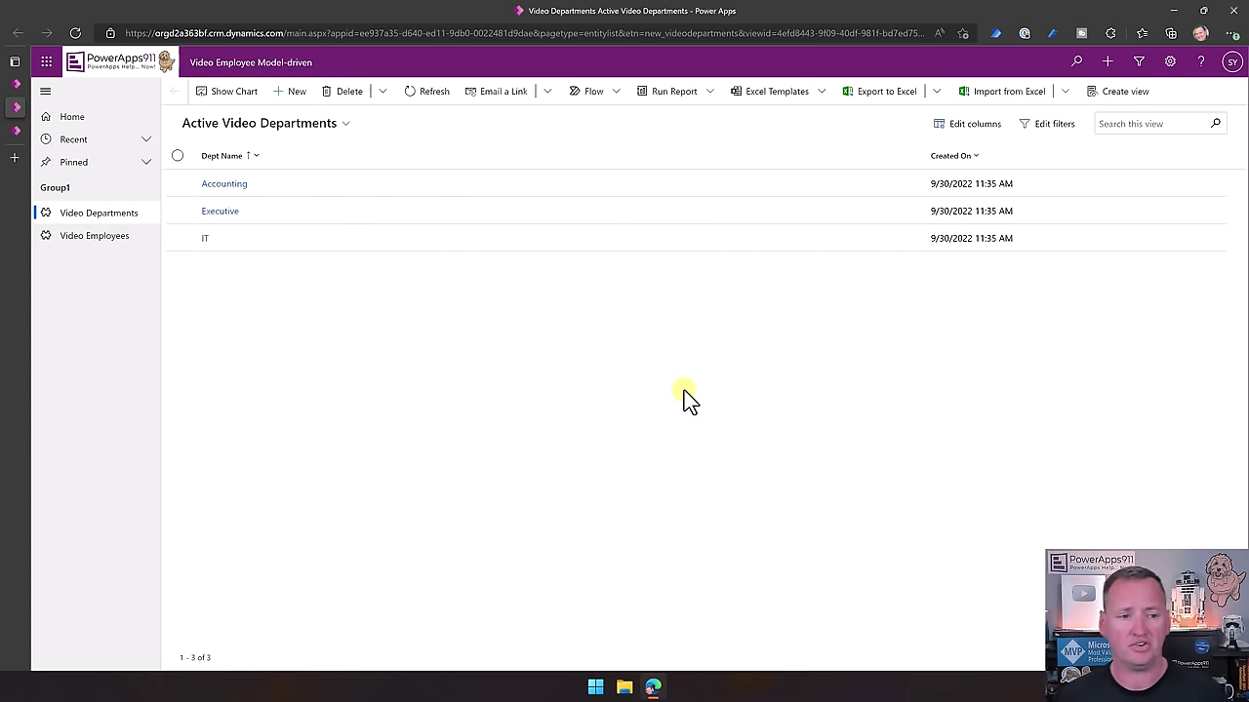
# Examine the Video Employees list, the CEO record's form and the charts pane in the running app
pyautogui.click(117, 237)
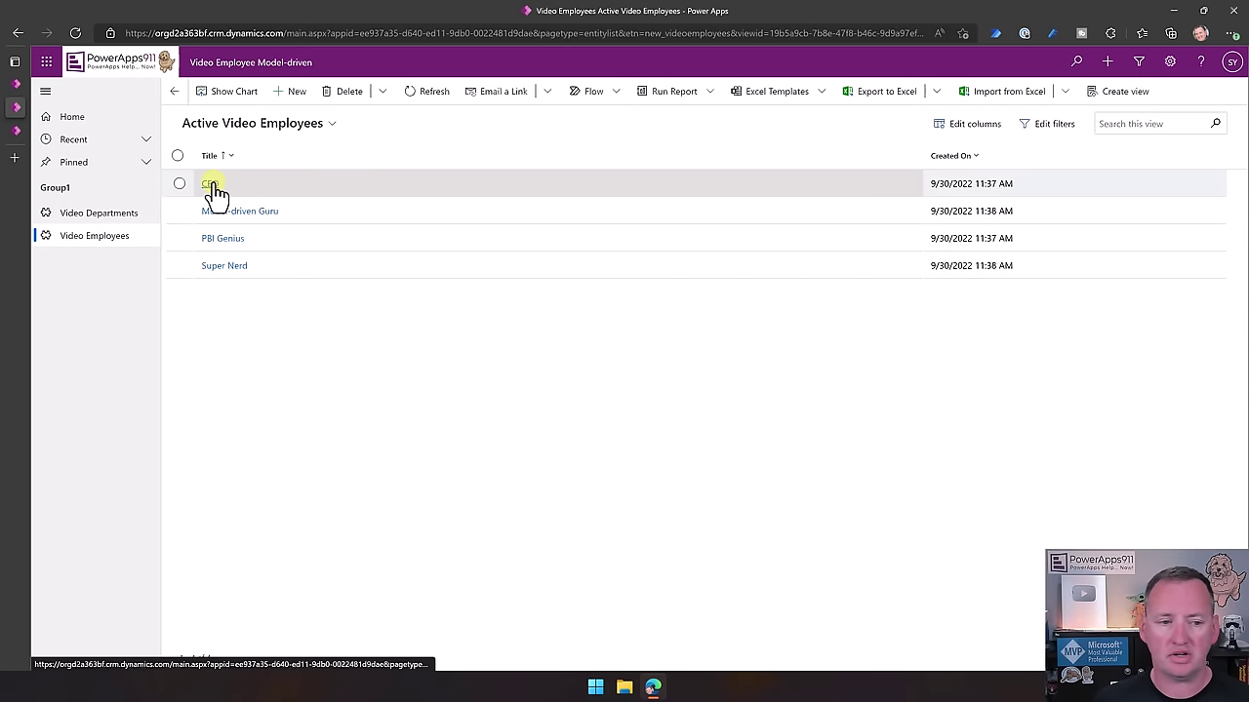
pyautogui.click(210, 184)
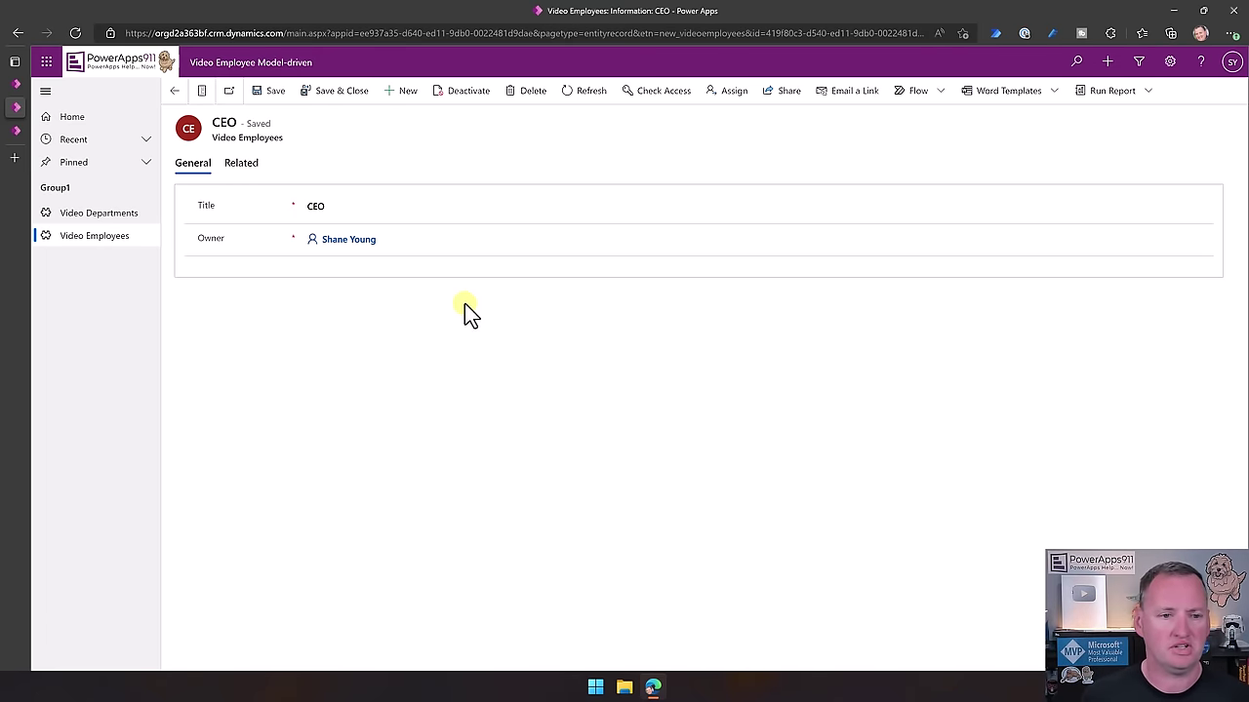
pyautogui.click(175, 91)
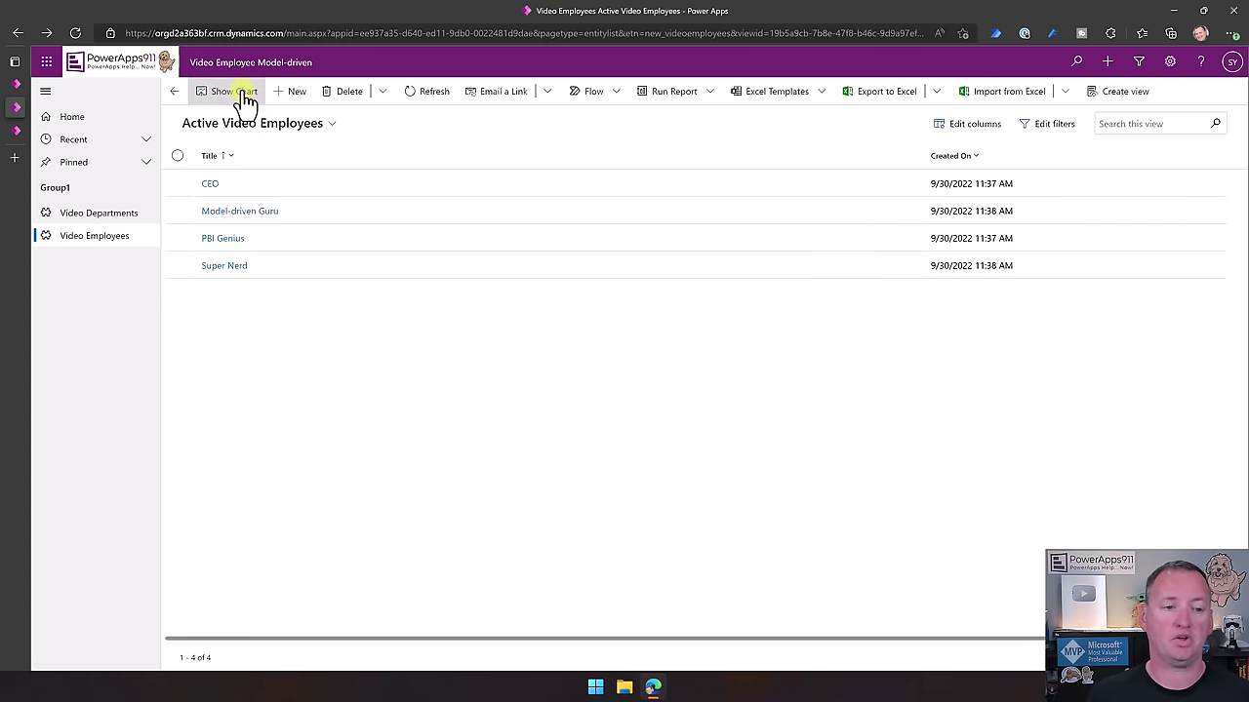
pyautogui.click(242, 94)
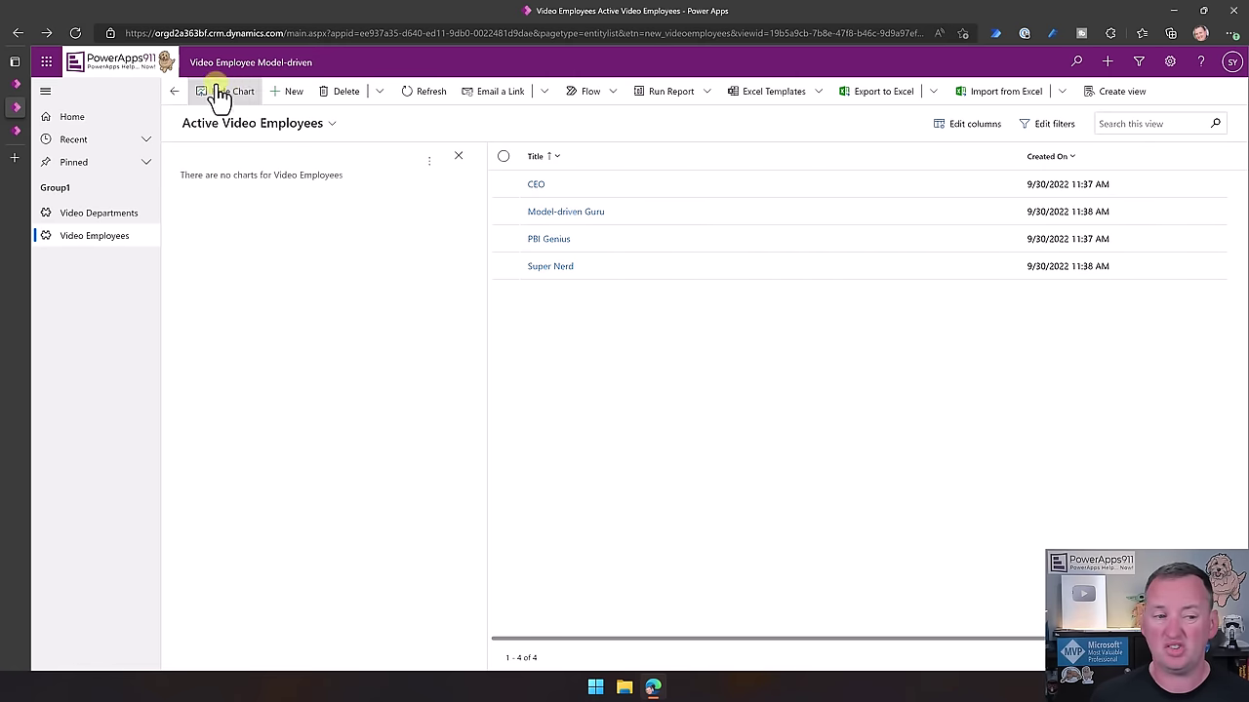
pyautogui.click(175, 91)
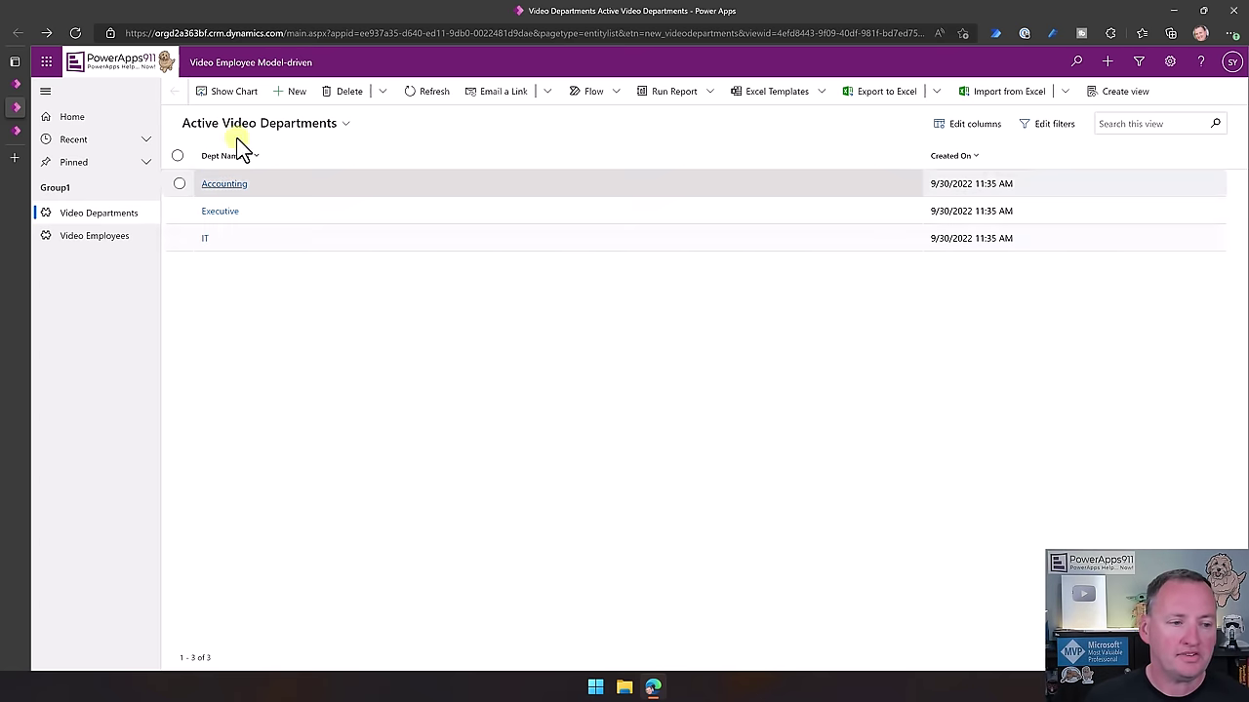
# Leave the app designer, review the Video Employees table's columns and data in the Video solution, and return to the running app
pyautogui.click(19, 84)
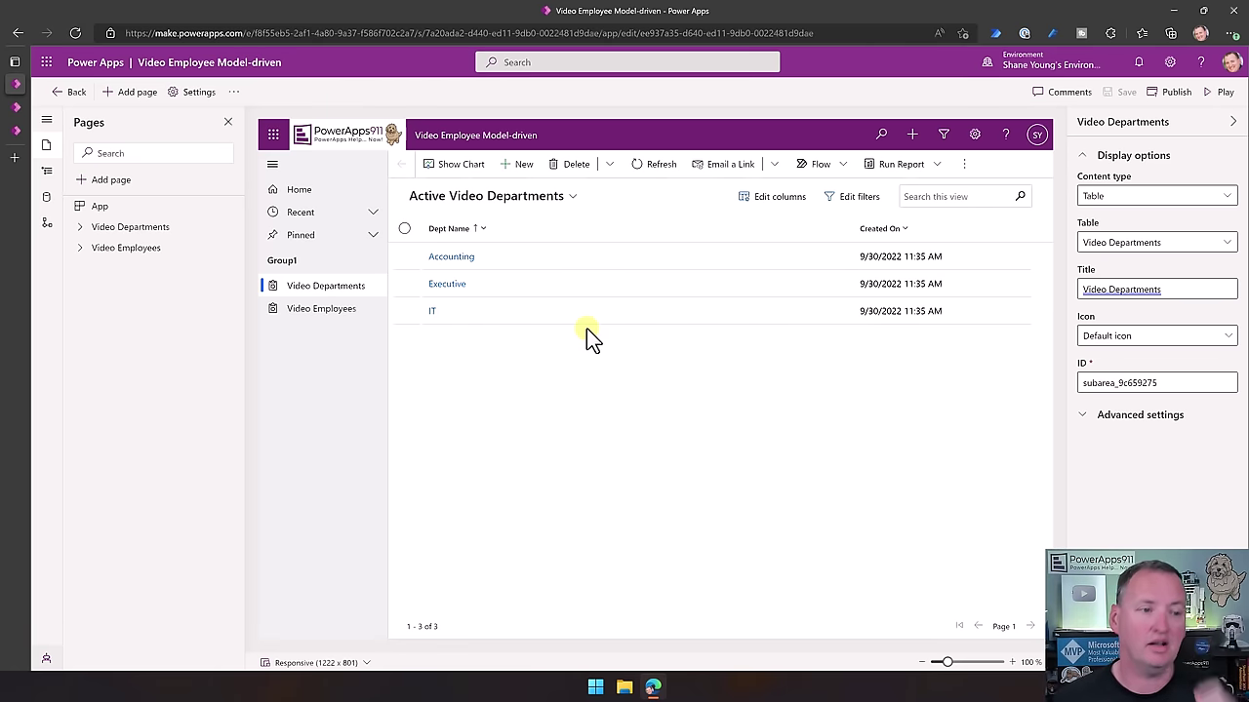
pyautogui.click(74, 94)
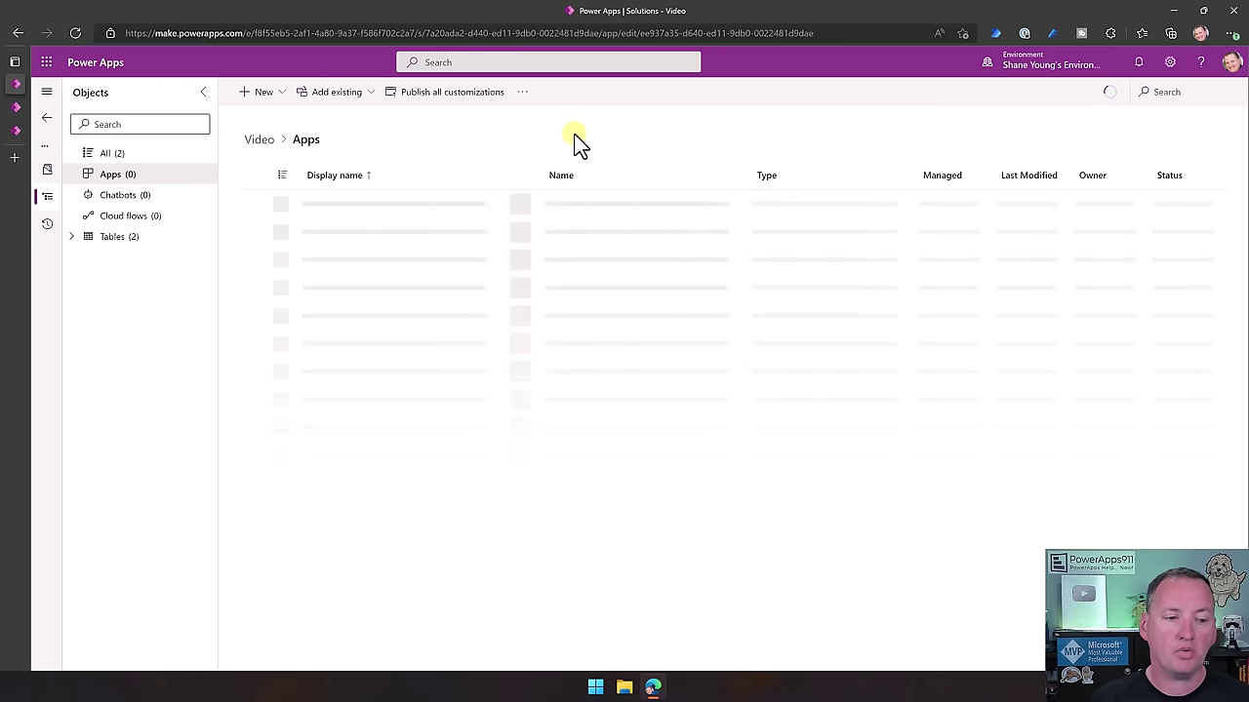
pyautogui.click(119, 237)
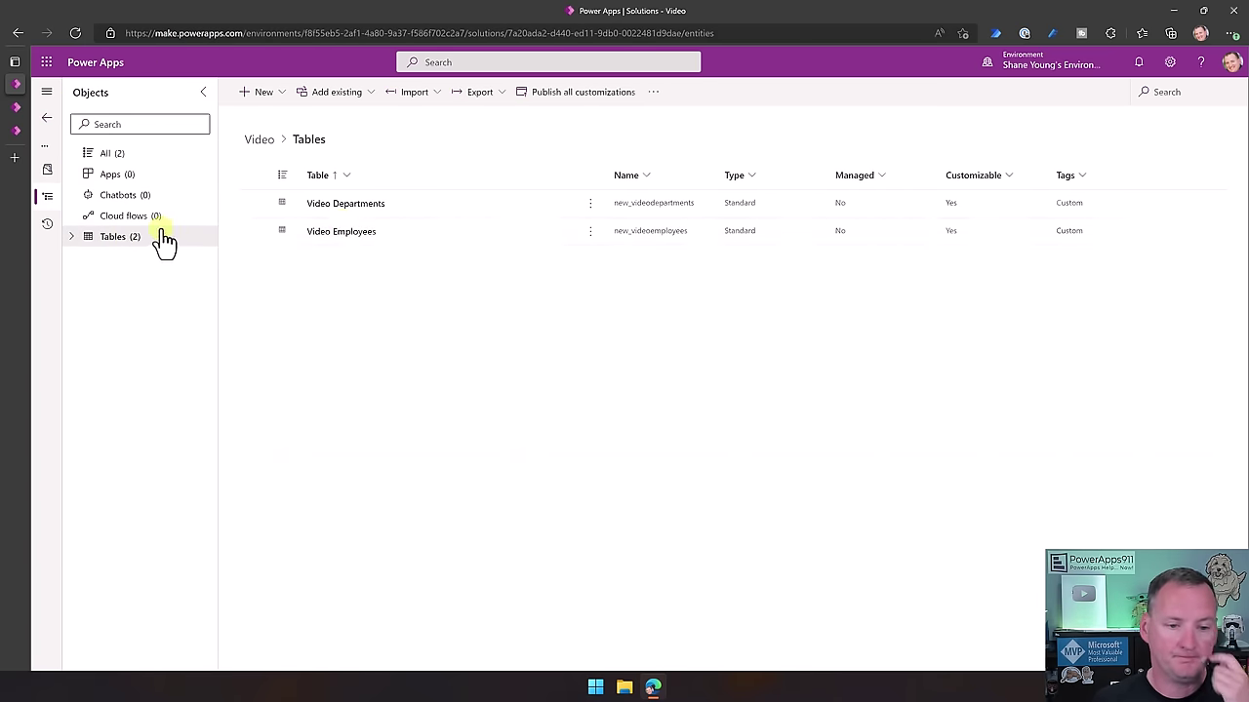
pyautogui.click(348, 237)
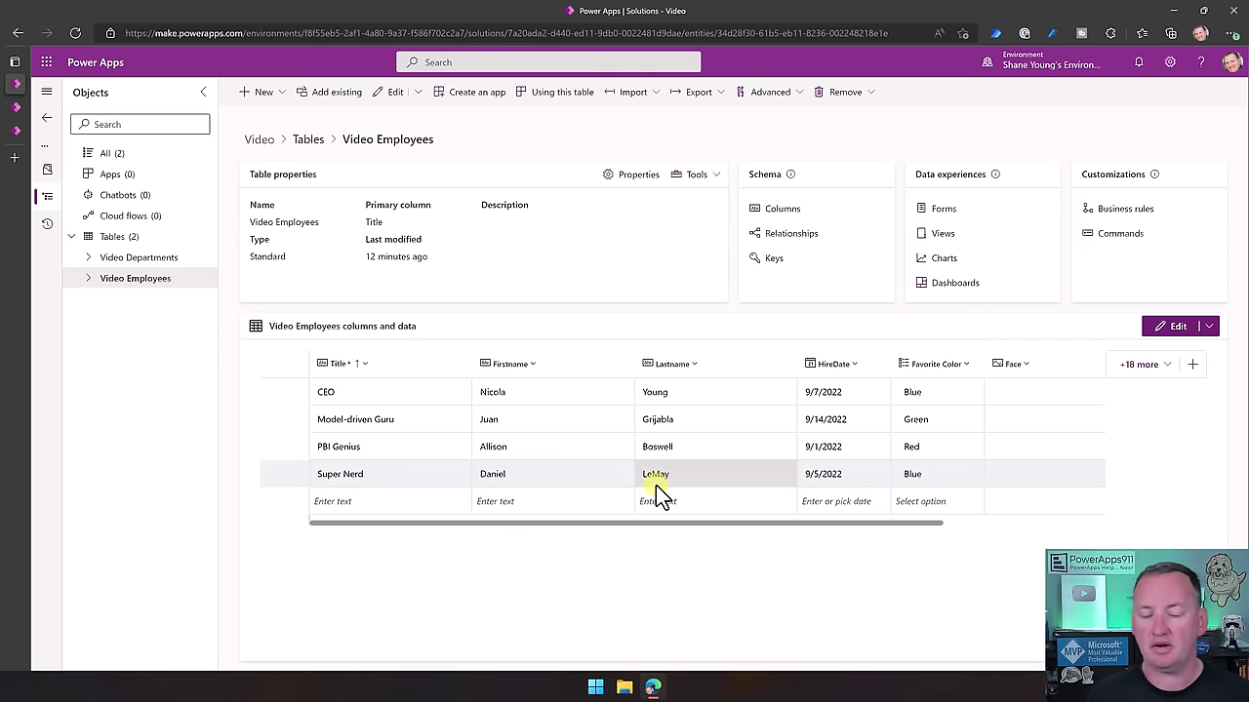
pyautogui.click(17, 107)
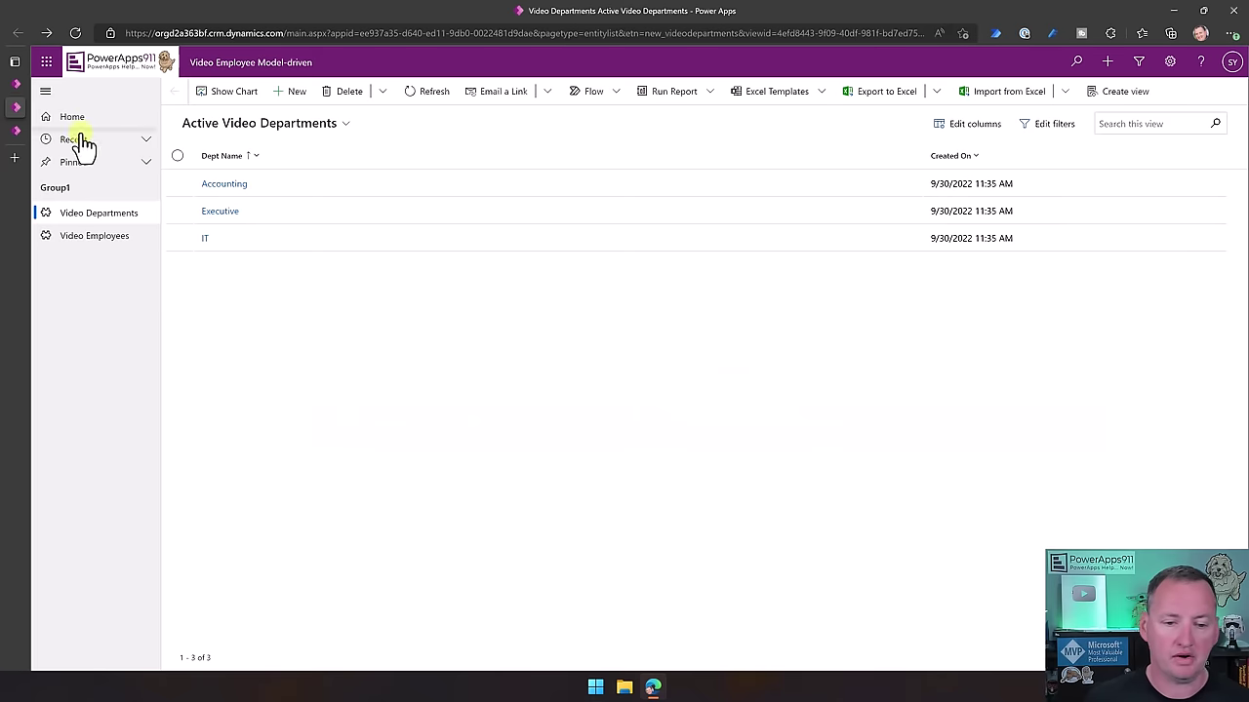
# Open the Video Employees table's Active Video Employees view for editing and remove its Created On column
pyautogui.click(87, 237)
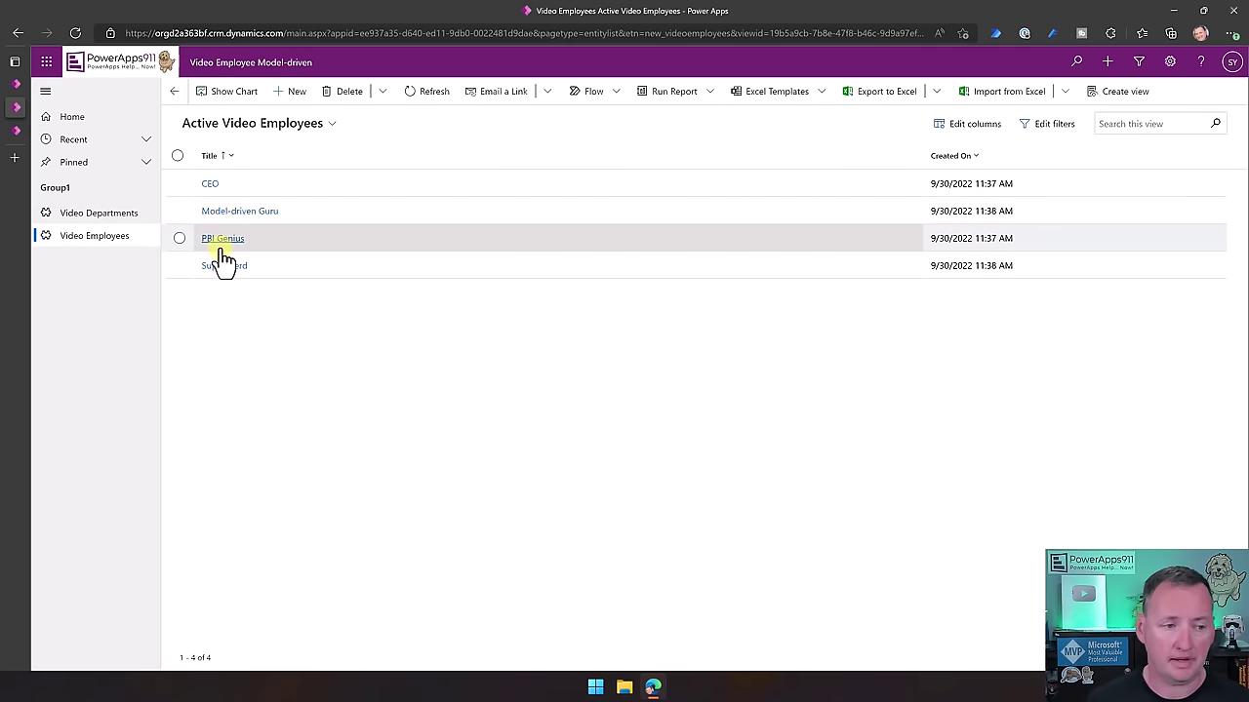
pyautogui.click(17, 83)
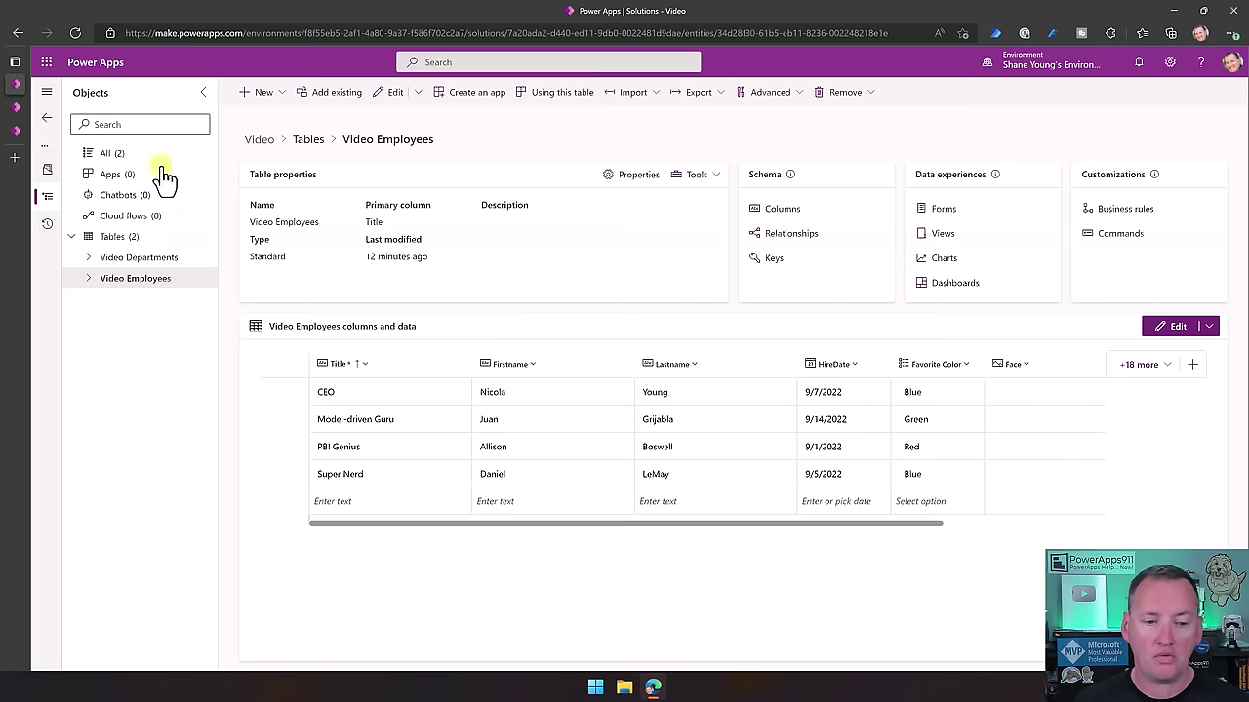
pyautogui.click(942, 235)
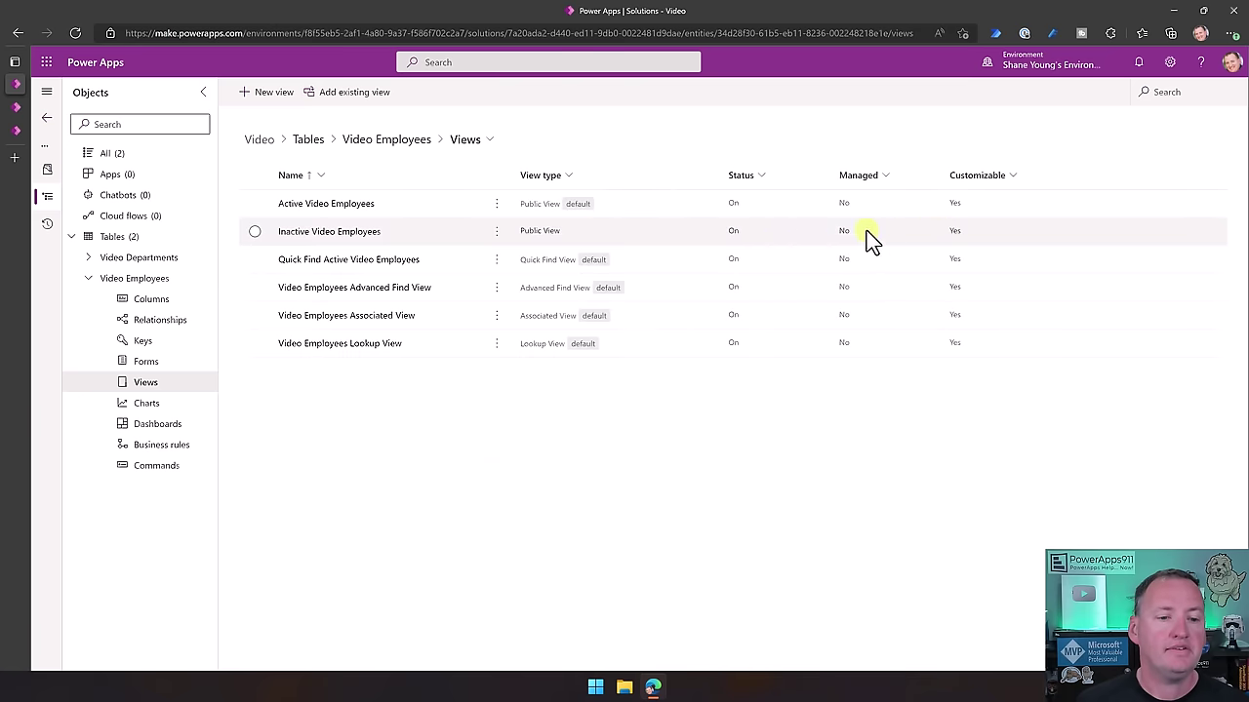
pyautogui.click(337, 209)
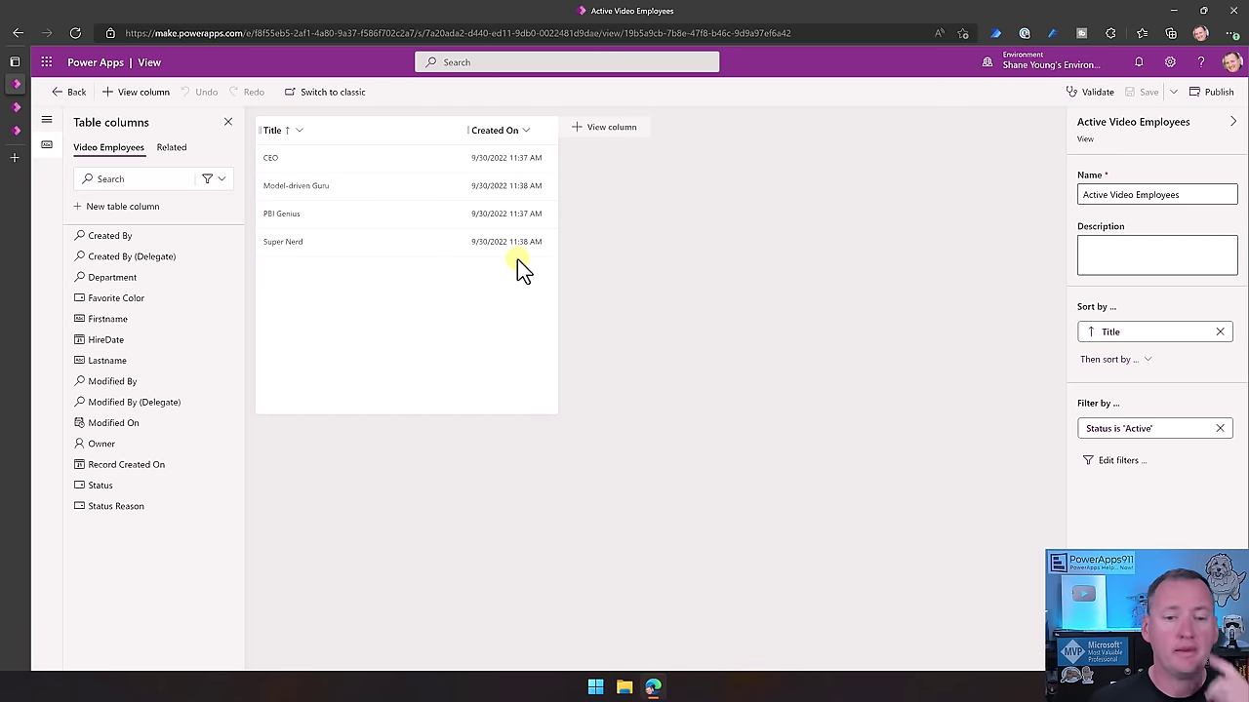
pyautogui.click(524, 131)
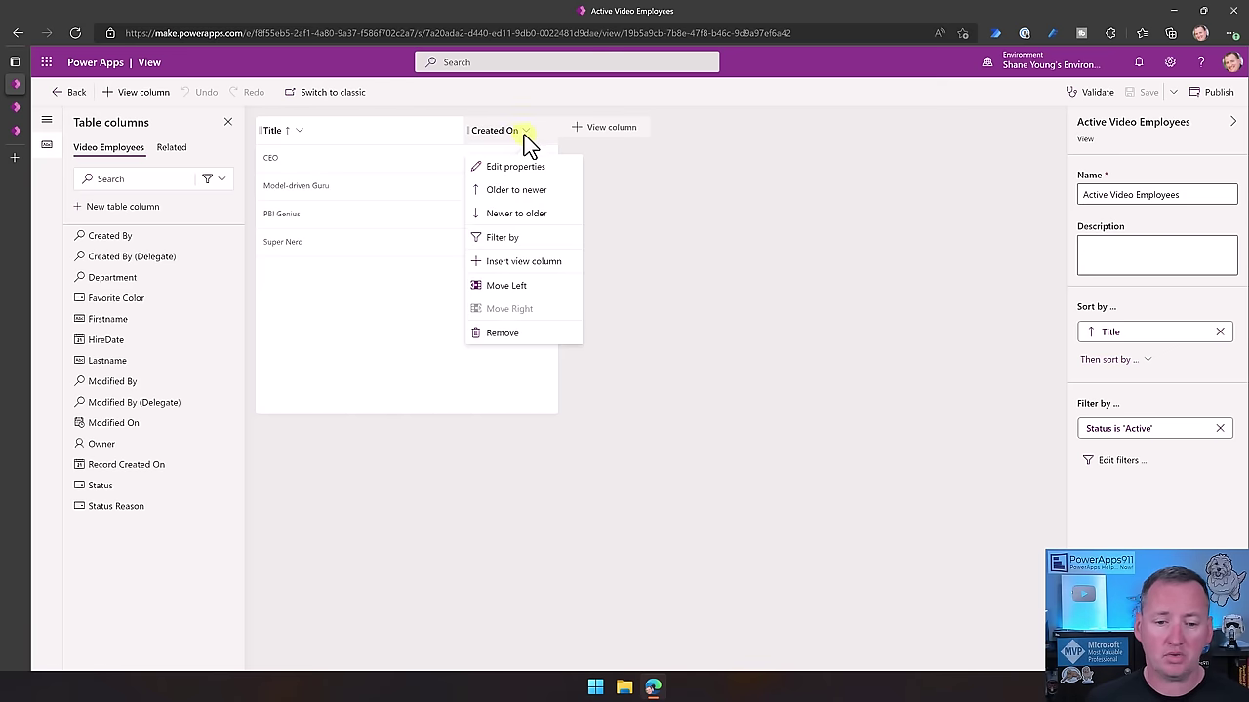
pyautogui.click(493, 333)
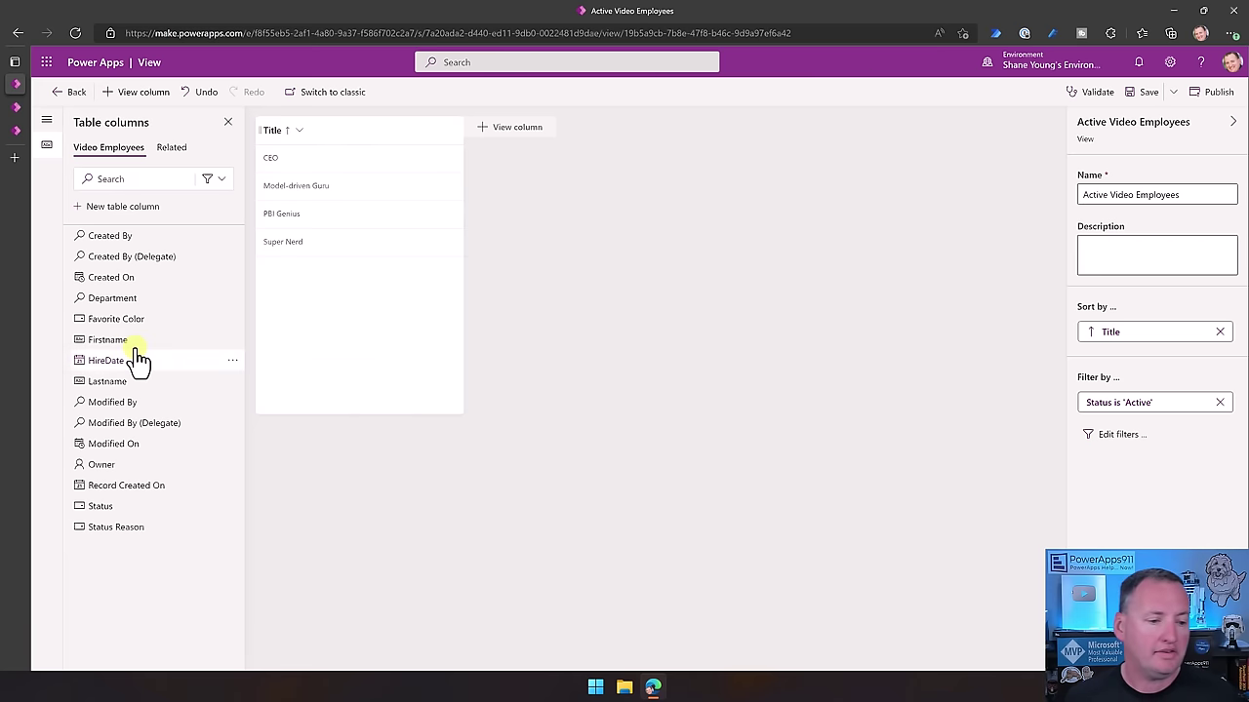
# Add the Firstname, Lastname, Favorite Color, HireDate and Department columns after Title in the employees view
pyautogui.moveTo(96, 349); pyautogui.dragTo(465, 146)
pyautogui.moveTo(111, 369); pyautogui.dragTo(544, 142)
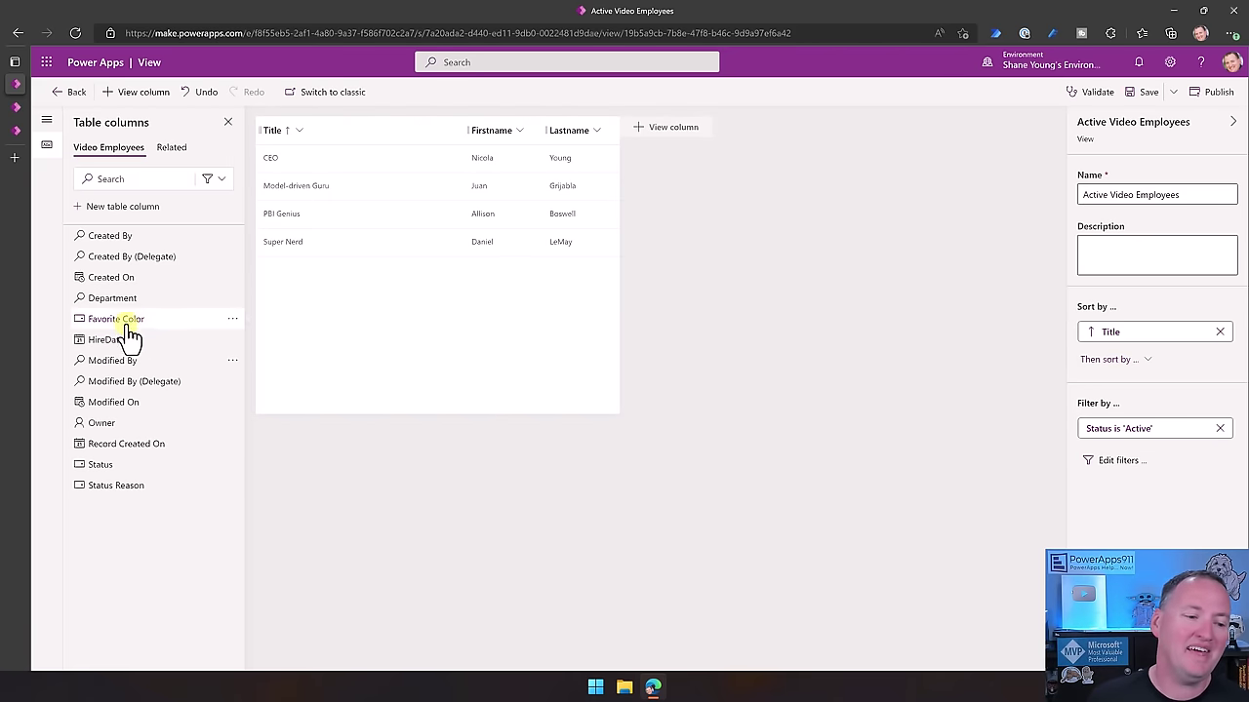
pyautogui.moveTo(143, 326); pyautogui.dragTo(599, 140)
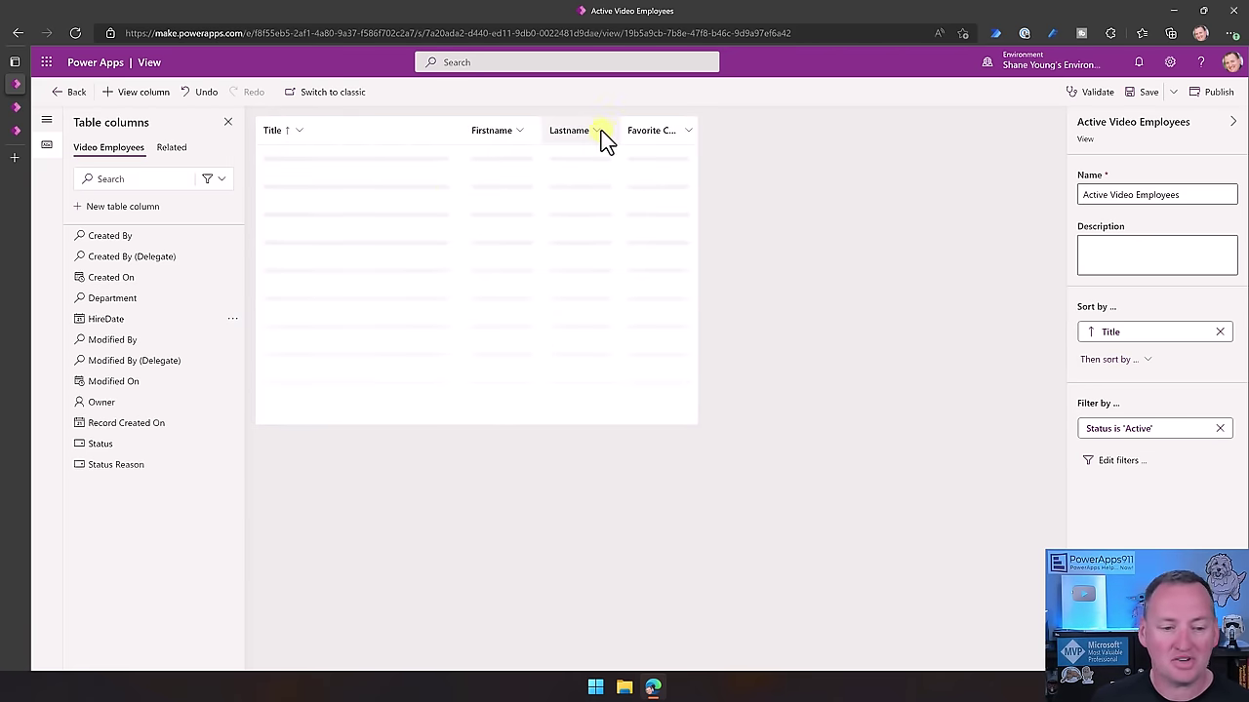
pyautogui.moveTo(115, 324); pyautogui.dragTo(691, 140)
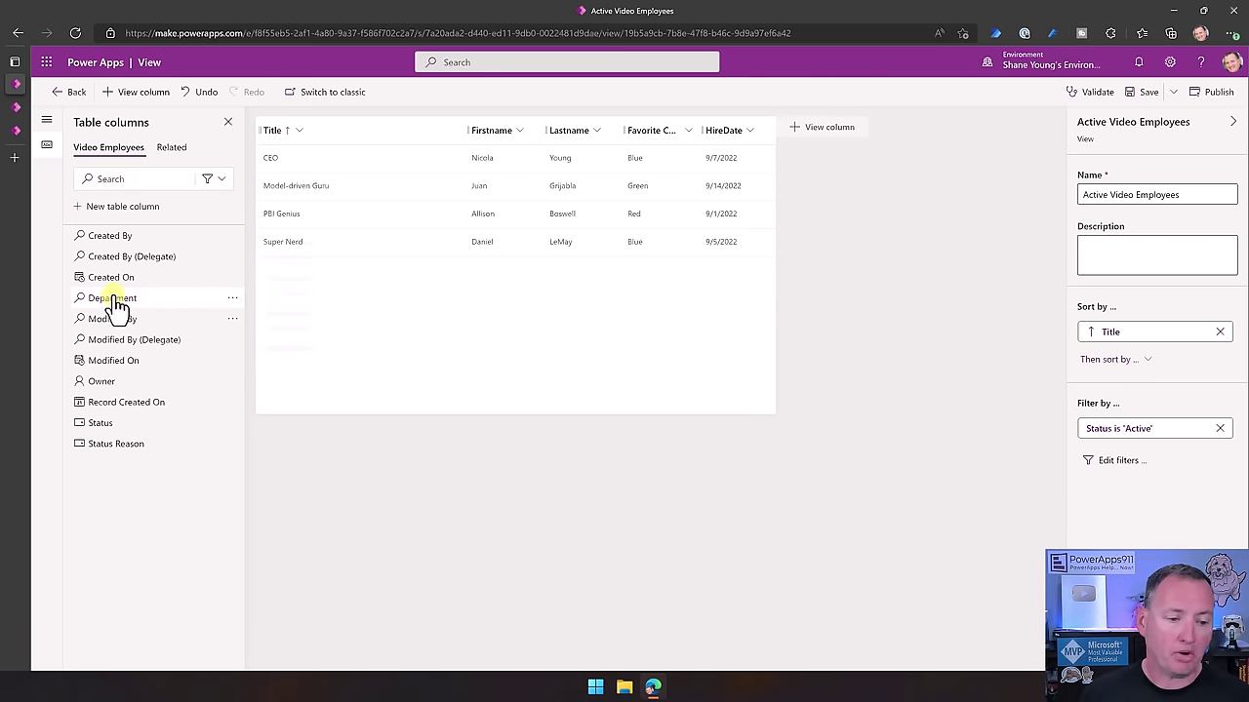
pyautogui.moveTo(112, 299)
pyautogui.mouseDown()
pyautogui.moveTo(766, 102)
pyautogui.moveTo(774, 146)
pyautogui.moveTo(777, 134)
pyautogui.mouseUp()
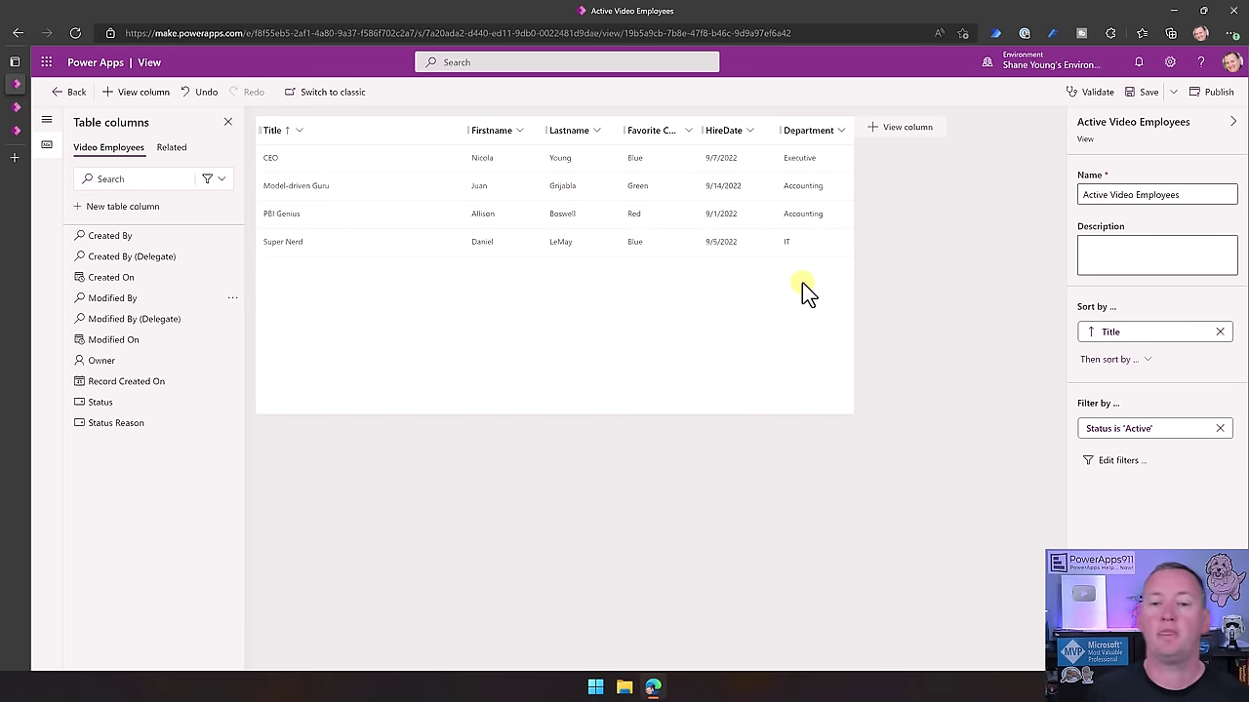
# Add the Dept Manager column from the related Department (Video Departments) table at the end of the employees view
pyautogui.click(174, 151)
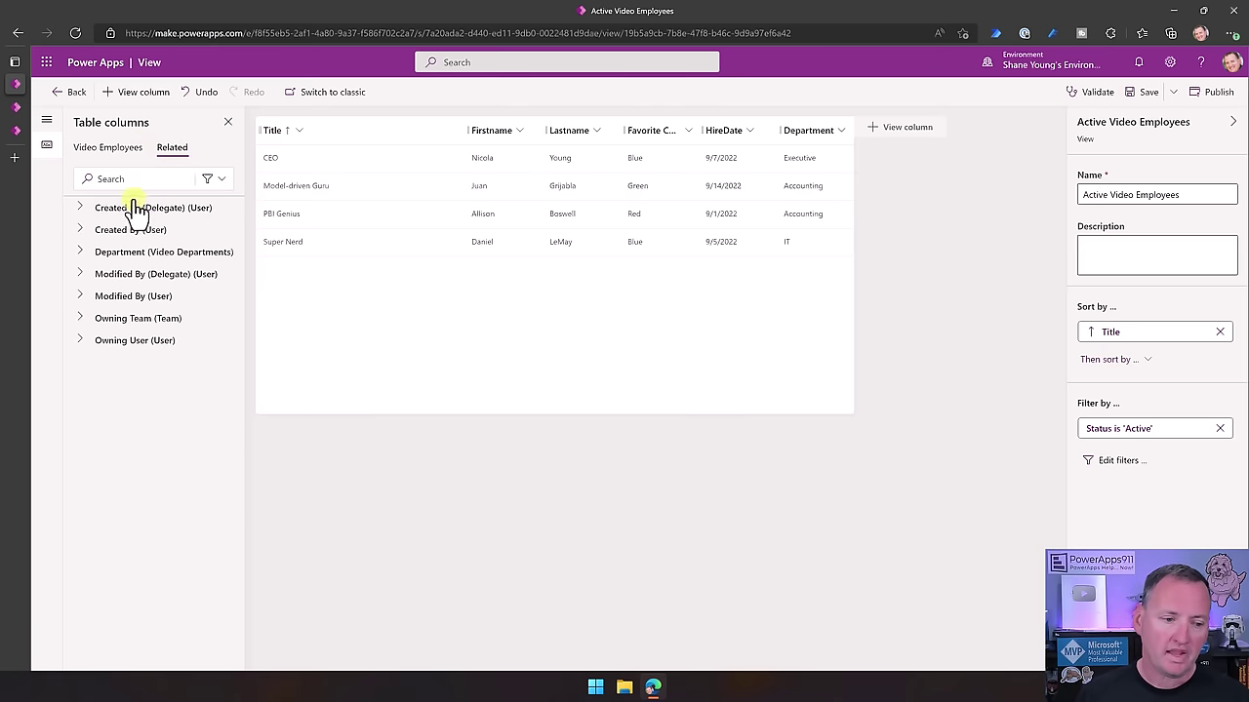
pyautogui.click(80, 254)
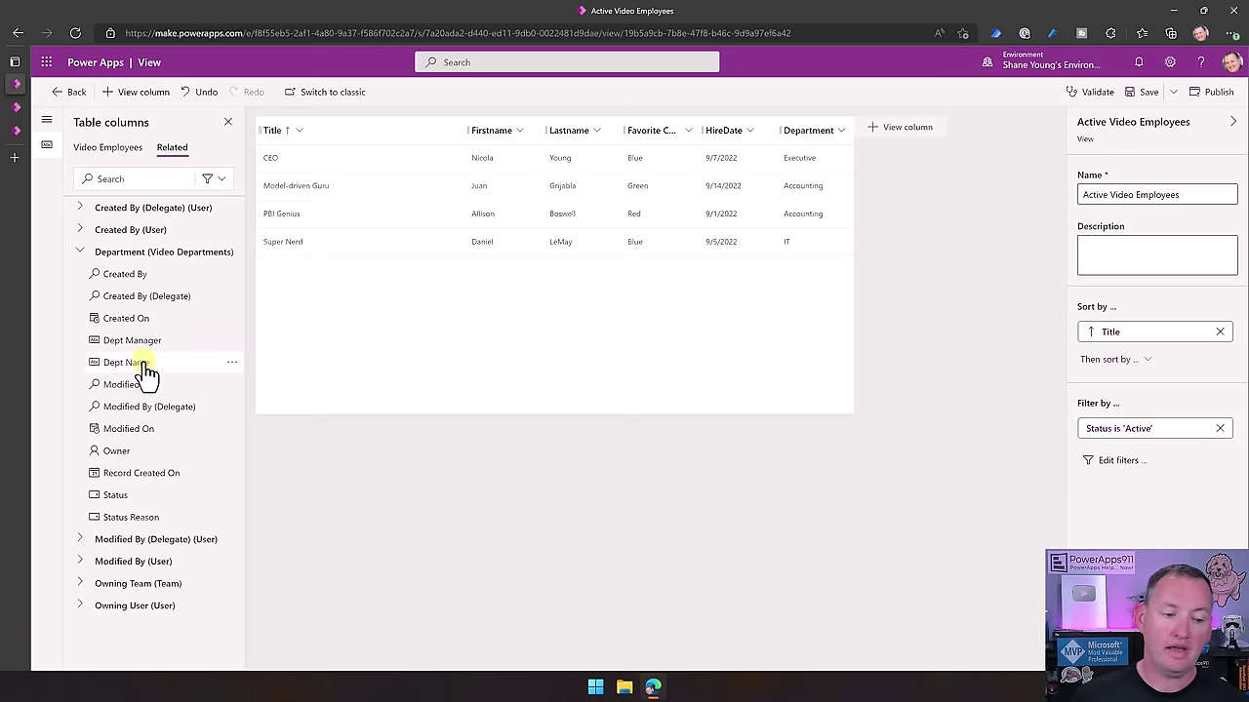
pyautogui.moveTo(153, 349)
pyautogui.moveTo(151, 350); pyautogui.dragTo(848, 134)
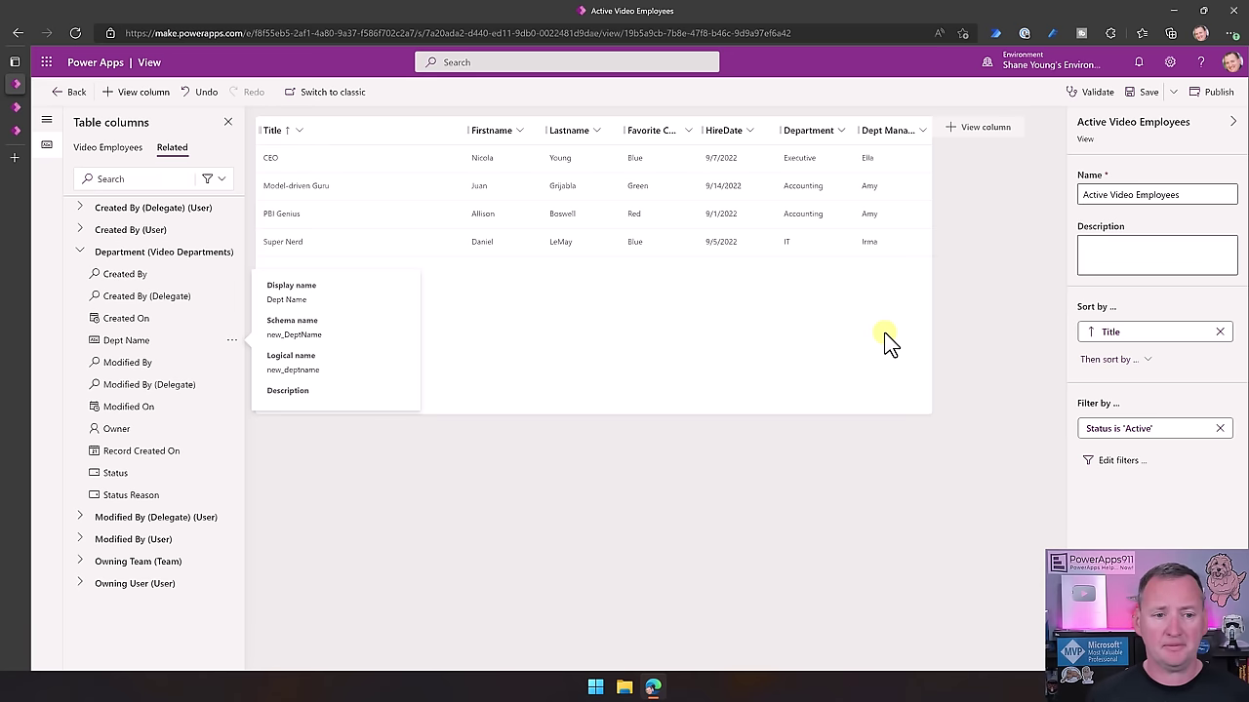
# Rename the view as PowerApps911 Employees and publish it
pyautogui.click(1132, 194)
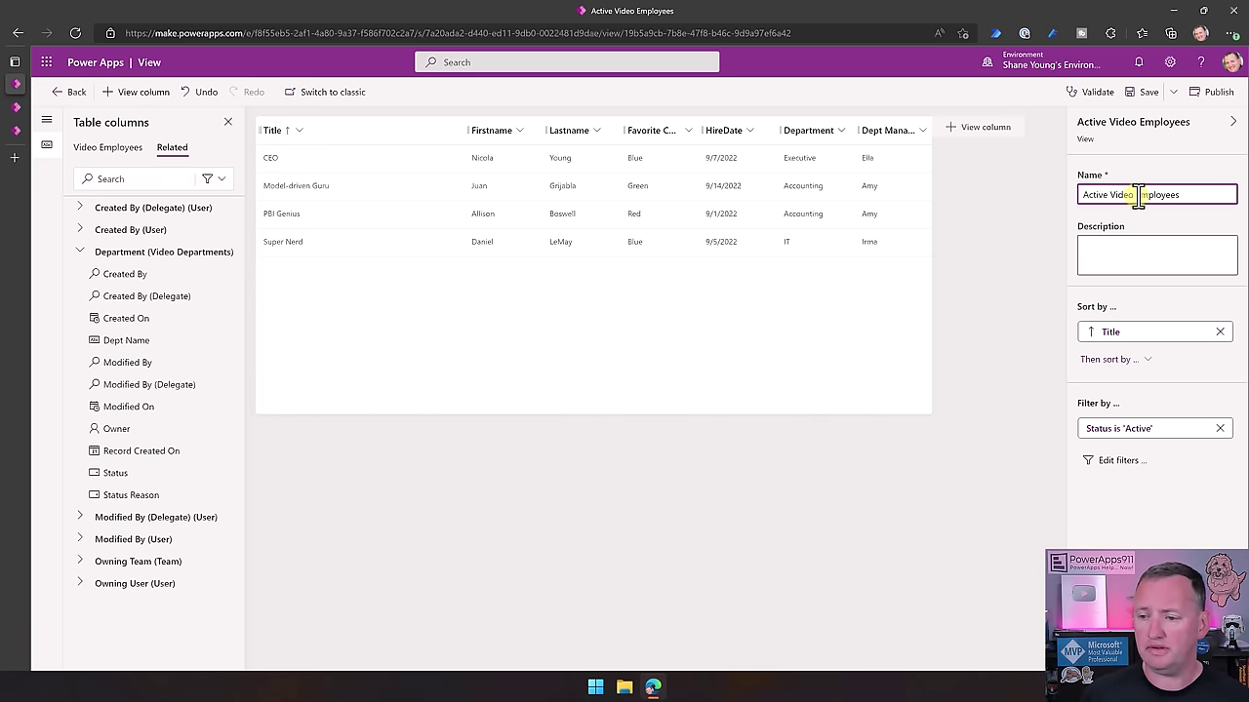
pyautogui.moveTo(1135, 194); pyautogui.dragTo(1061, 205)
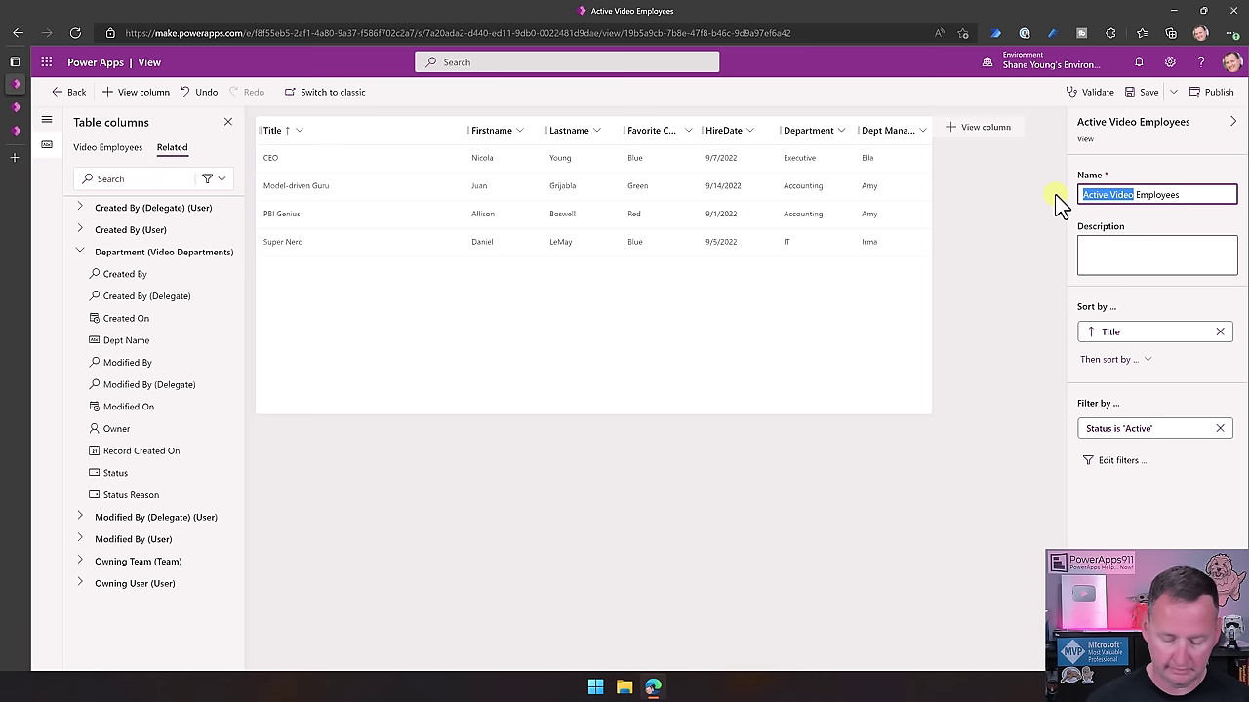
pyautogui.write('PowerApp')
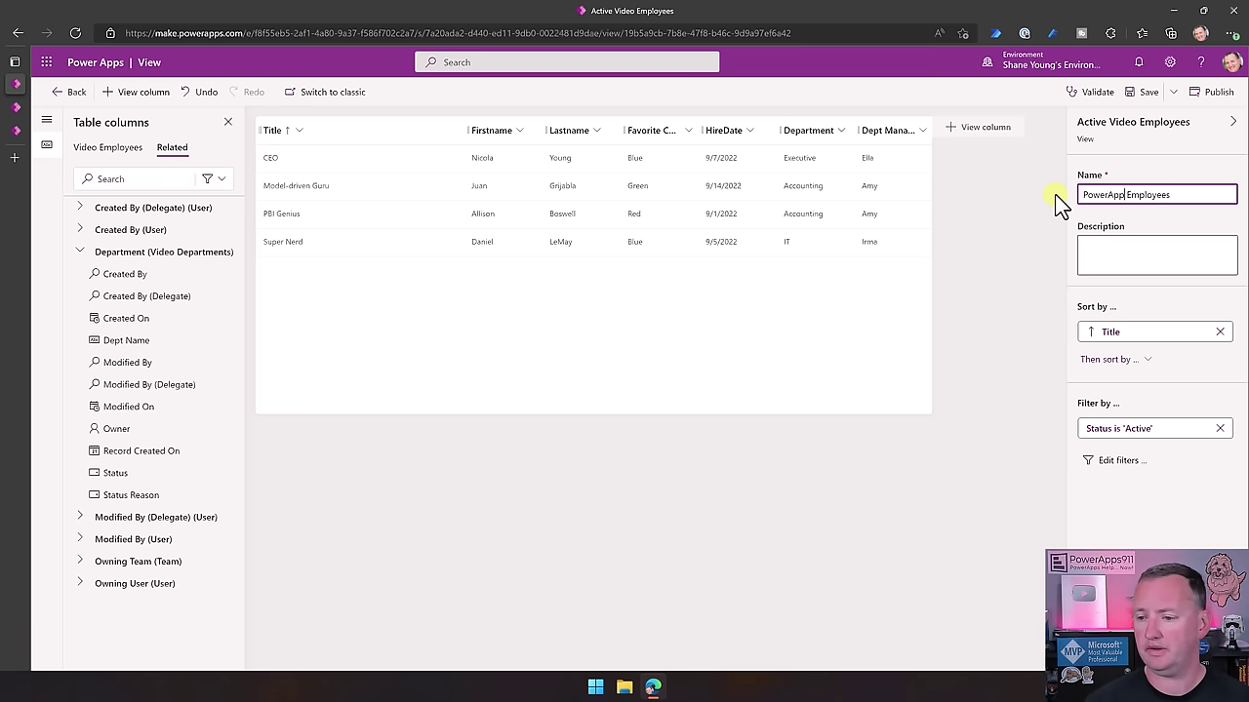
pyautogui.write('s911')
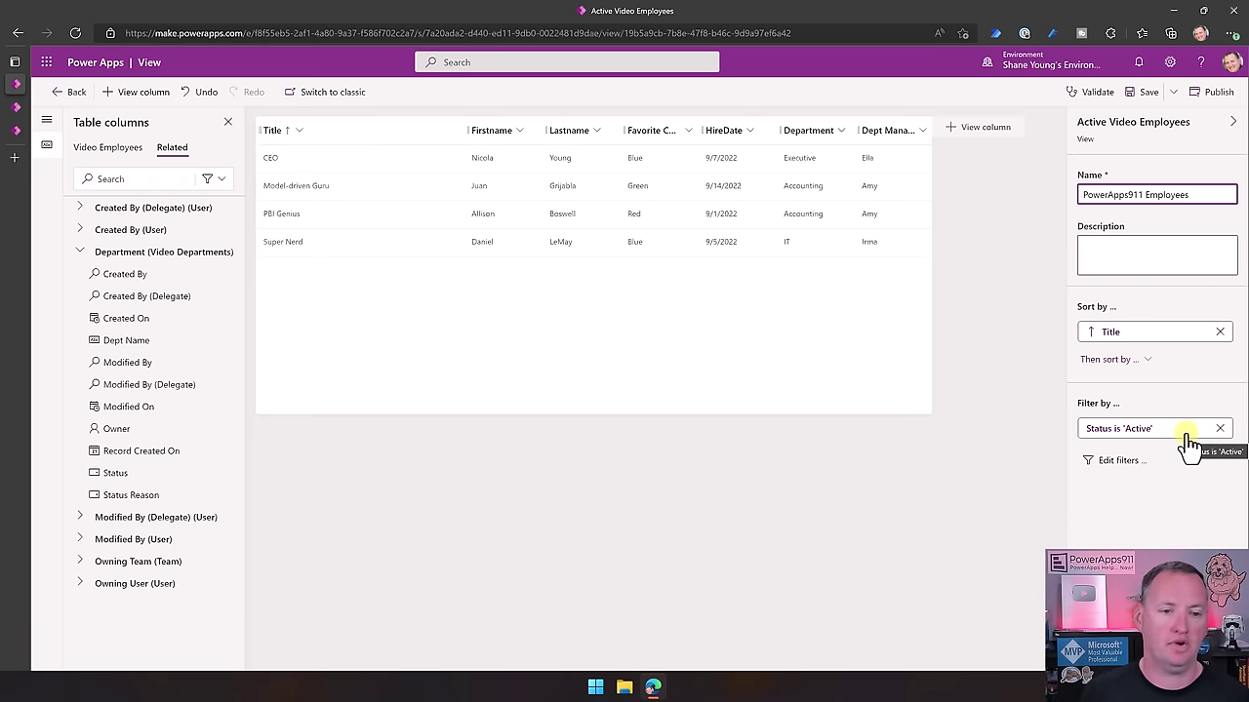
pyautogui.click(1216, 95)
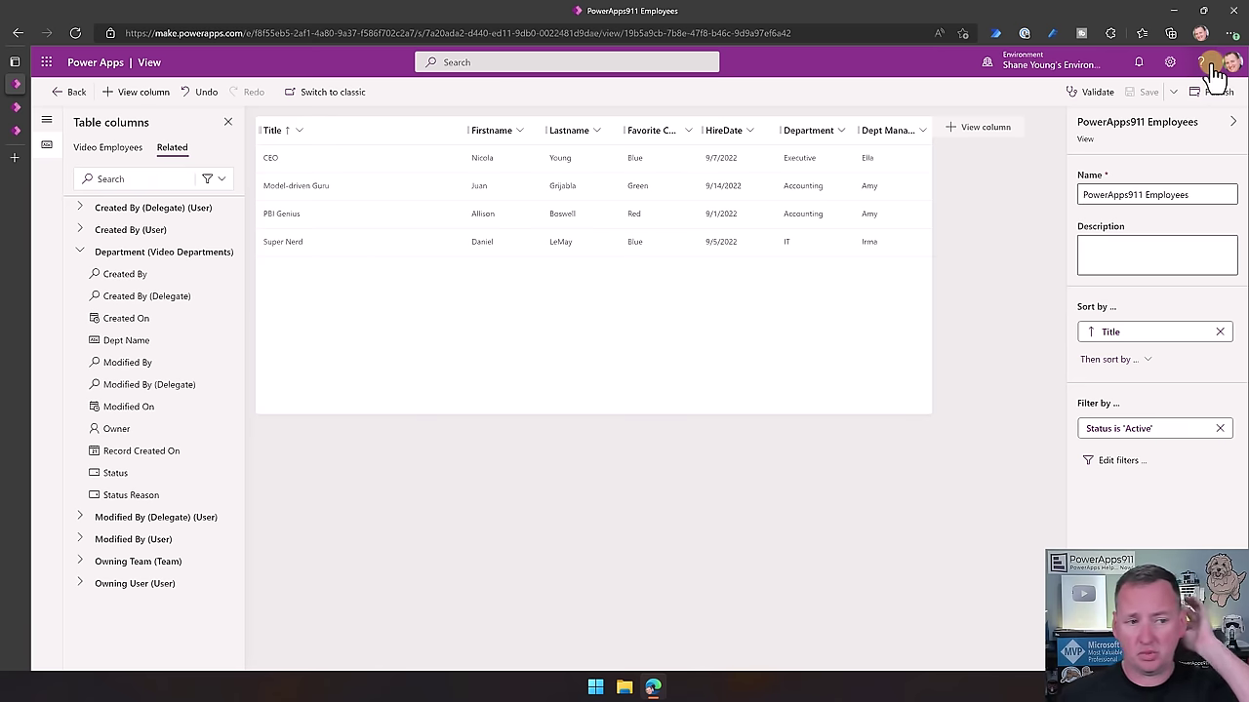
# Reload the running app to check the Video Employees list, and return to the view designer
pyautogui.click(39, 106)
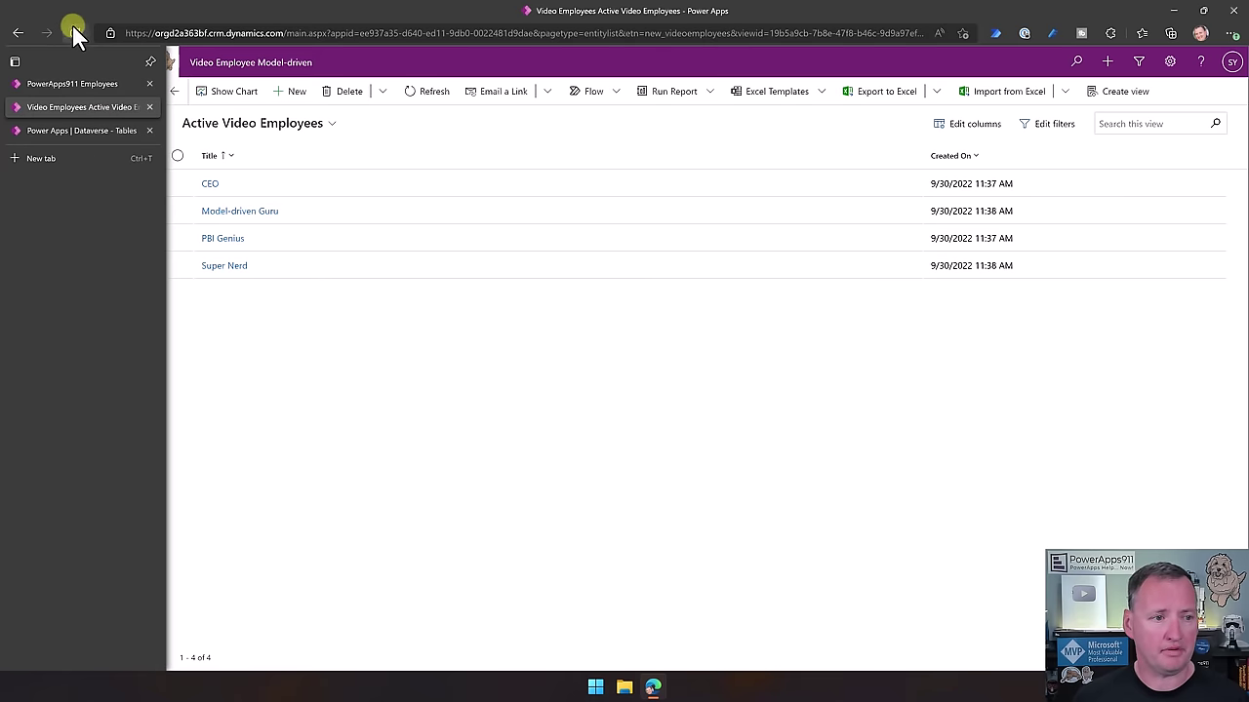
pyautogui.click(75, 34)
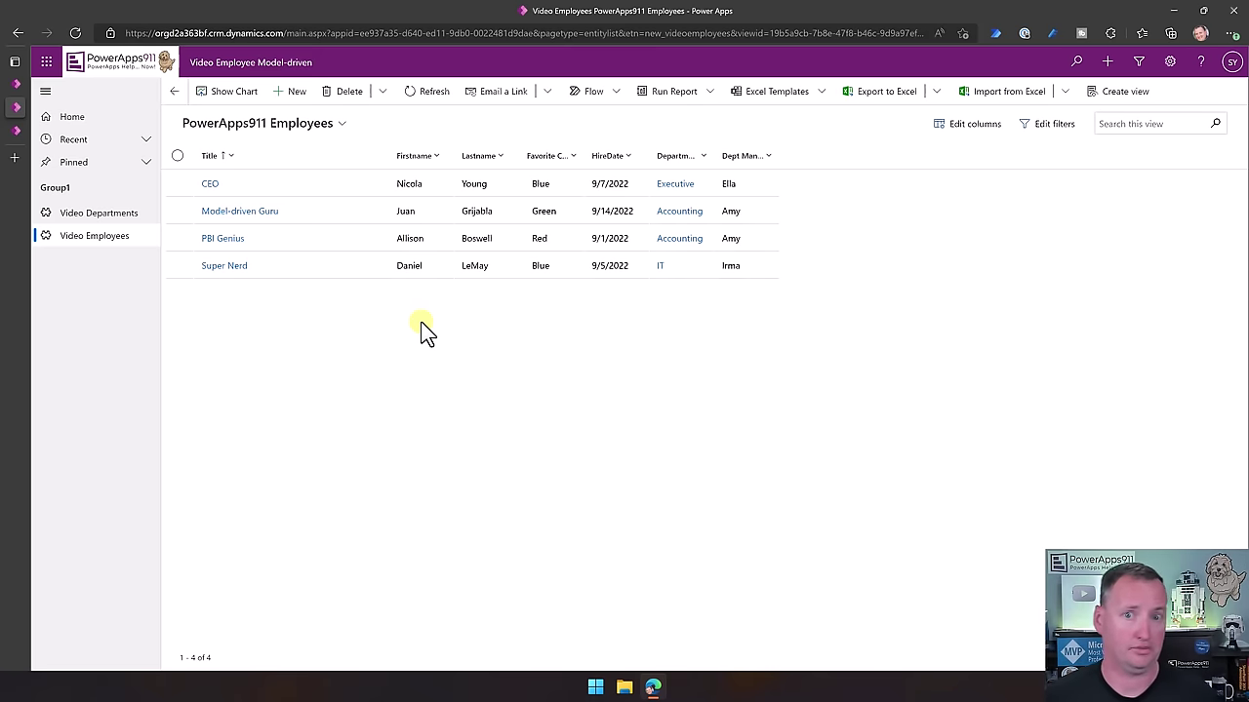
pyautogui.click(21, 82)
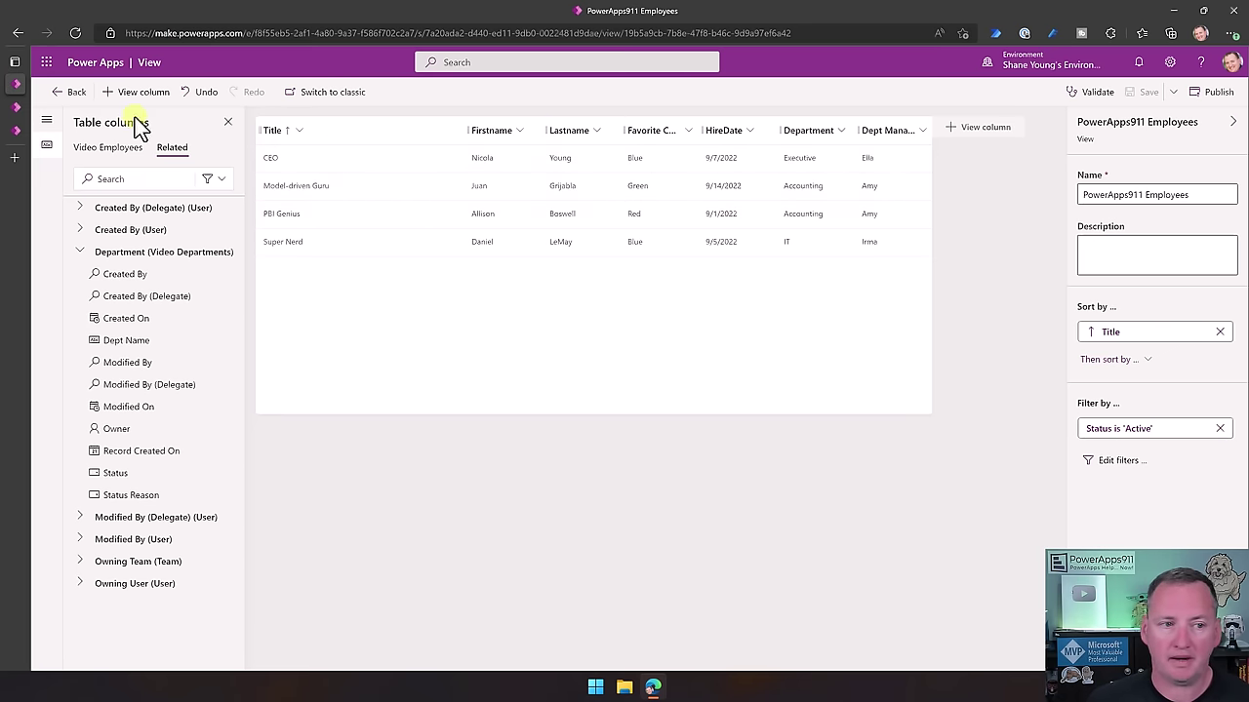
# Leave the employees view and open the Video Departments table's Active Video Departments view for editing
pyautogui.click(68, 92)
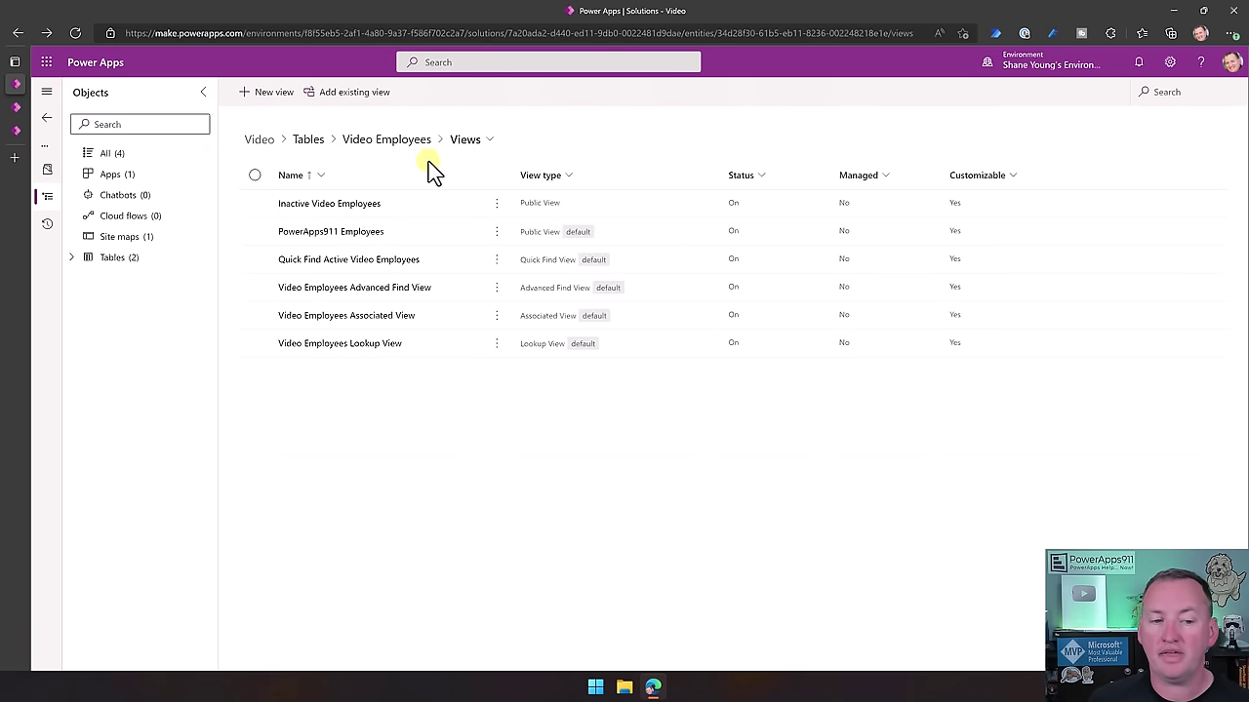
pyautogui.click(310, 141)
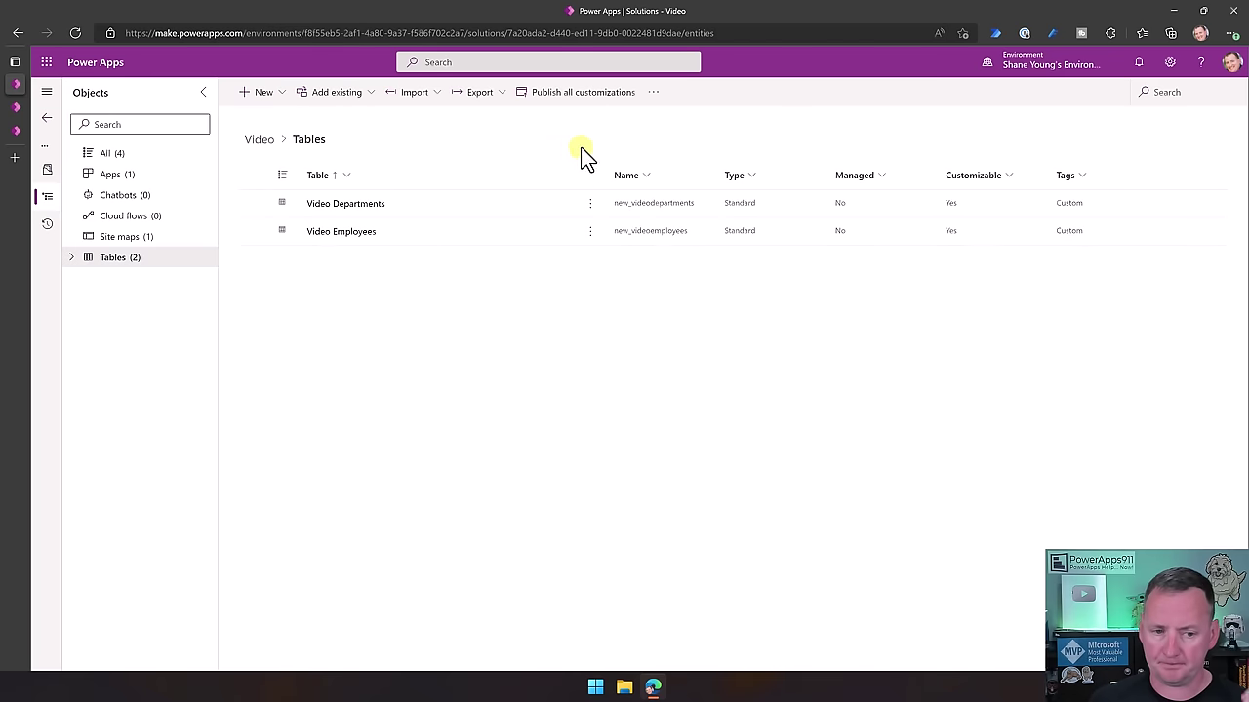
pyautogui.click(356, 204)
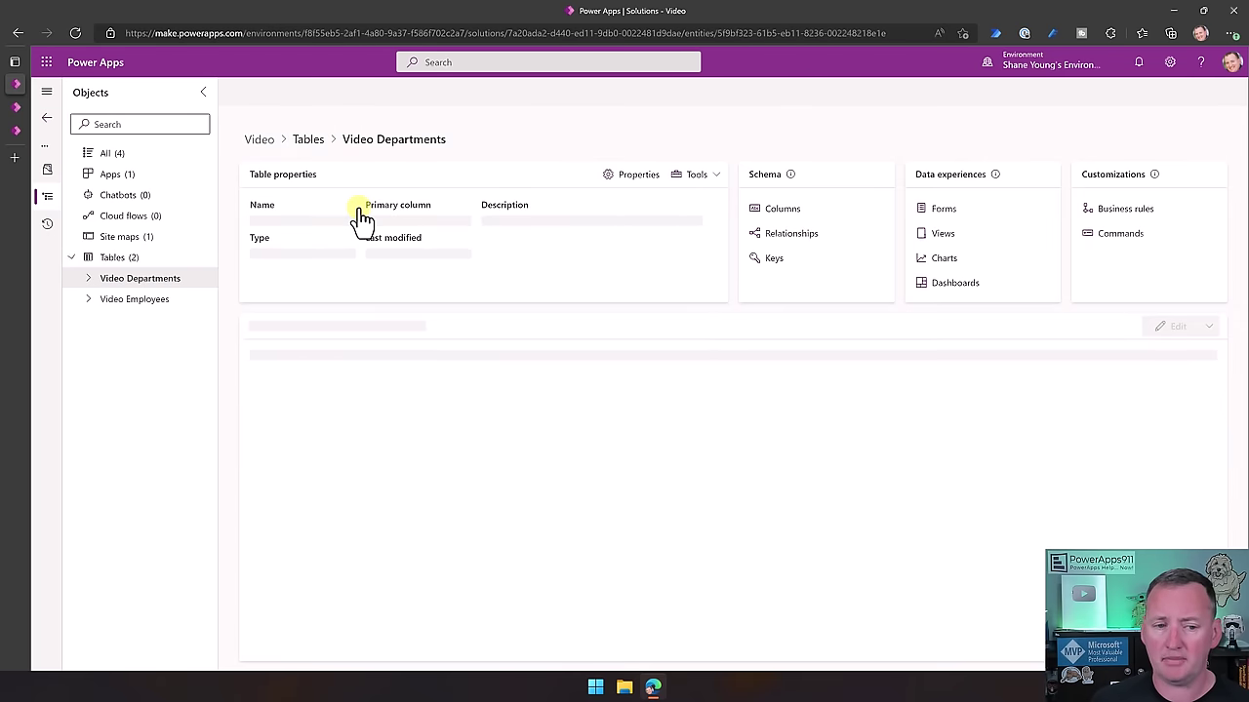
pyautogui.click(938, 235)
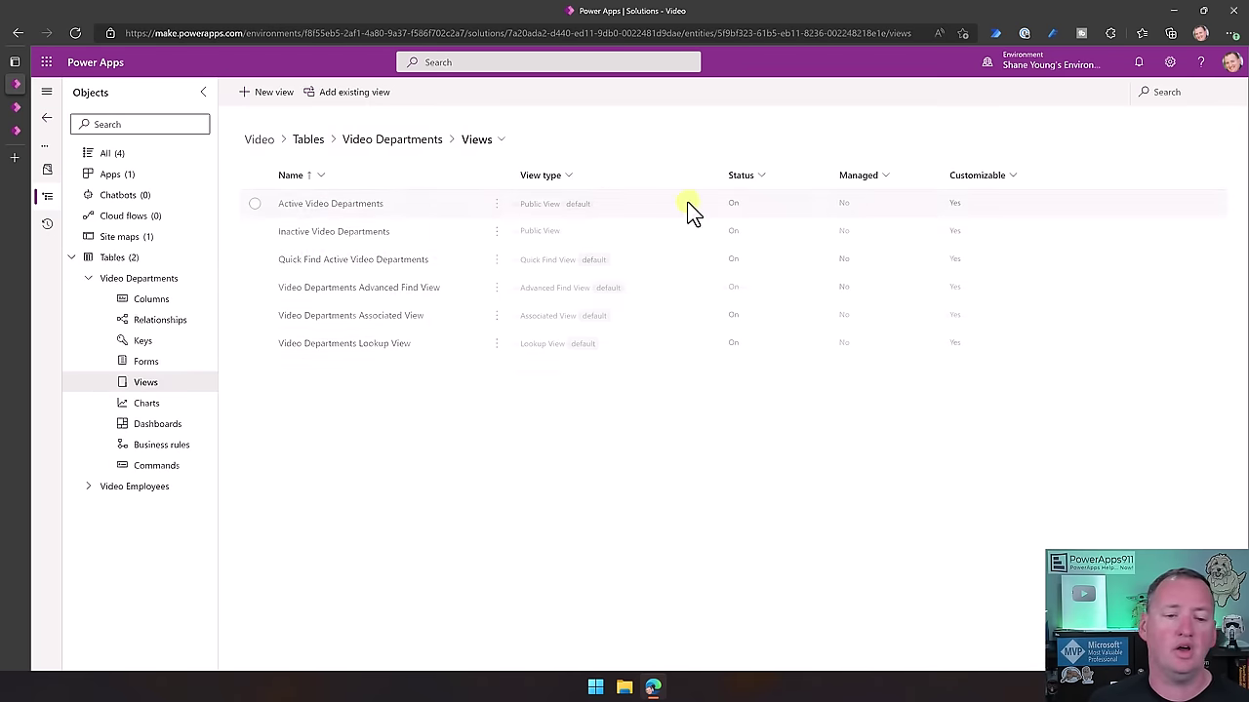
pyautogui.click(332, 207)
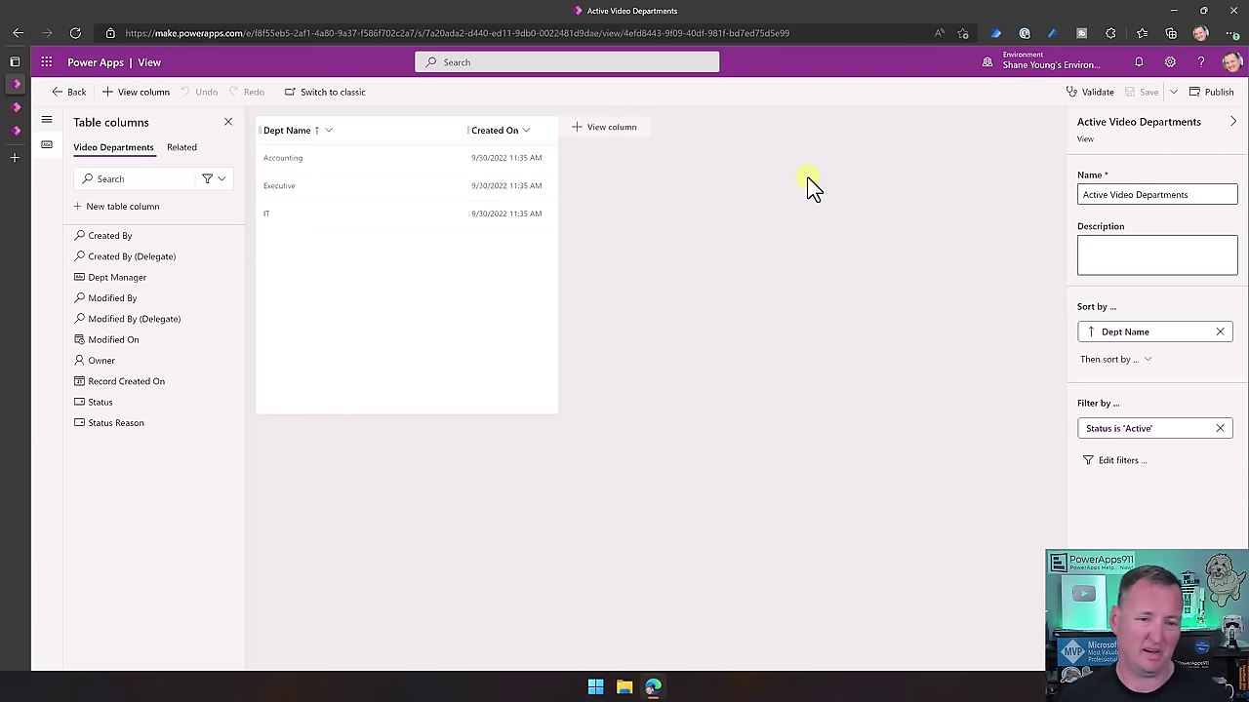
# Replace the Created On column with Dept Manager in the departments view, publish it, and leave the view designer
pyautogui.click(527, 132)
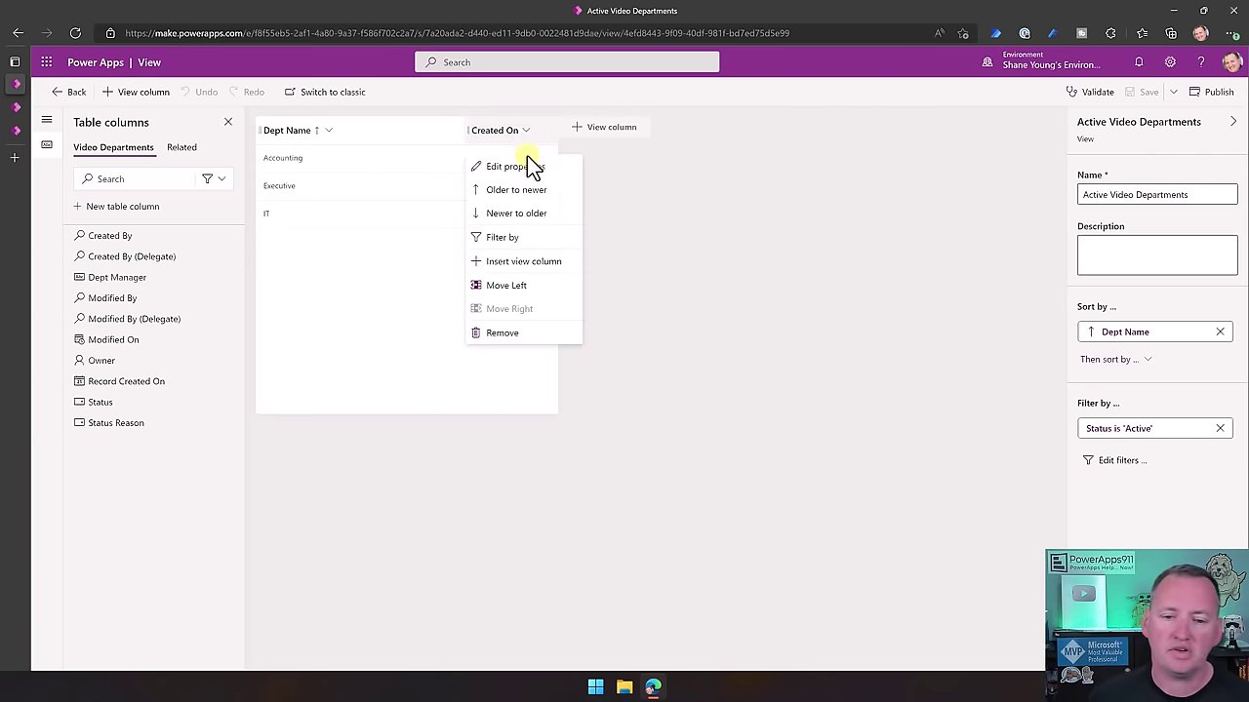
pyautogui.click(509, 333)
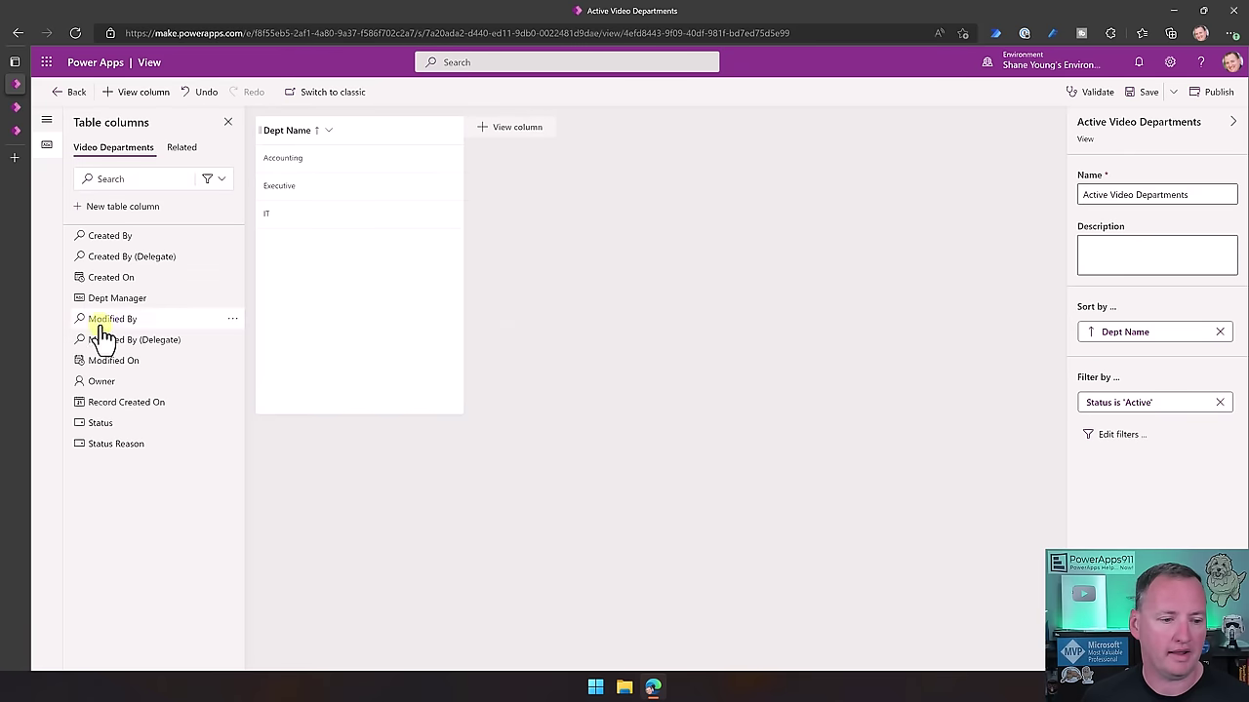
pyautogui.moveTo(121, 305); pyautogui.dragTo(453, 131)
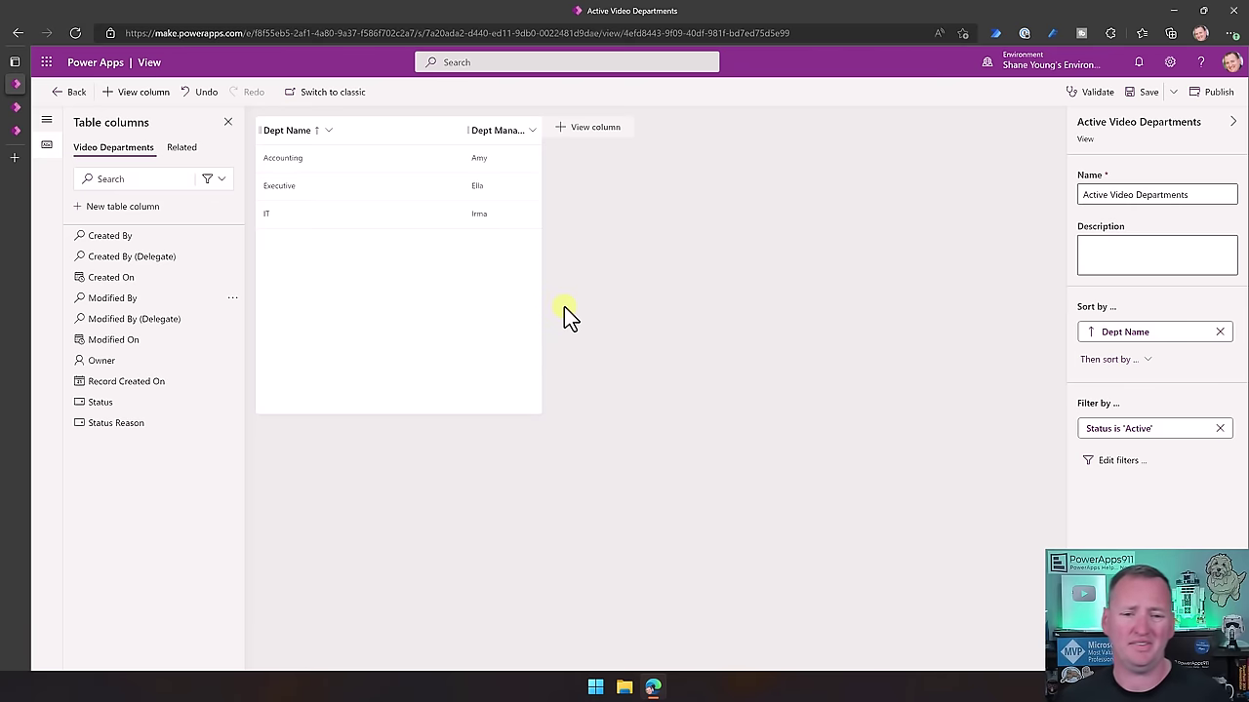
pyautogui.click(1225, 96)
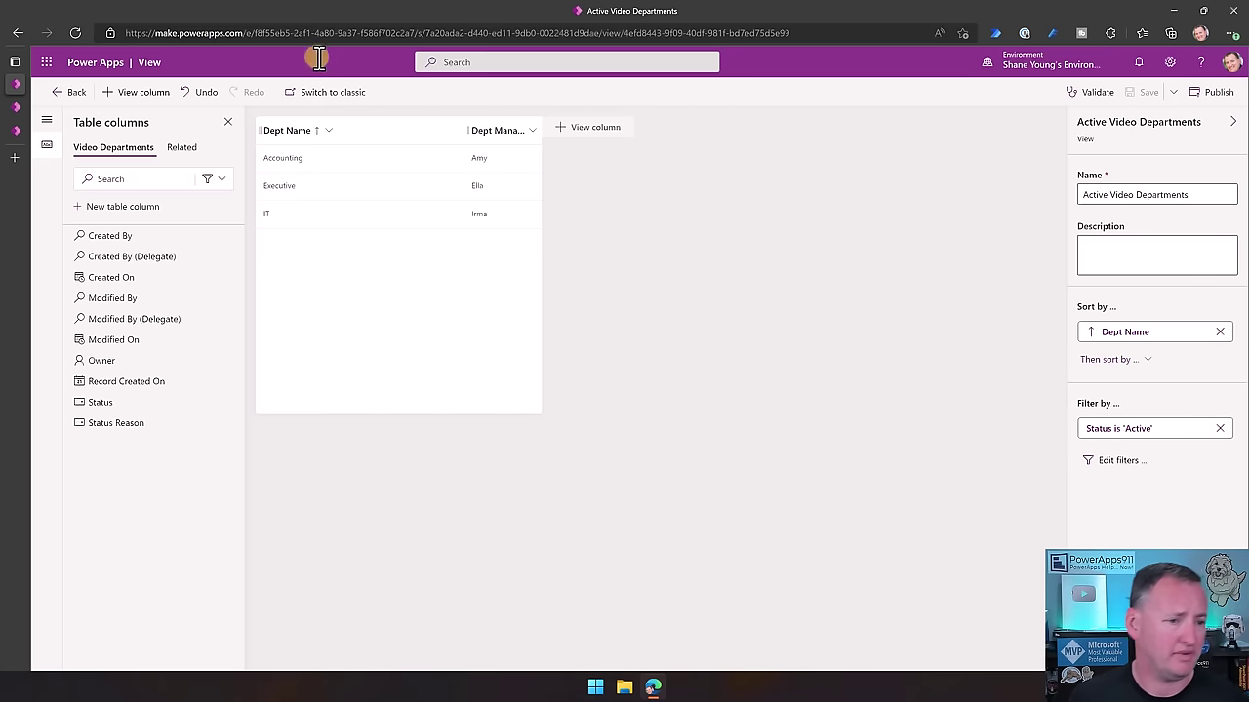
pyautogui.click(76, 94)
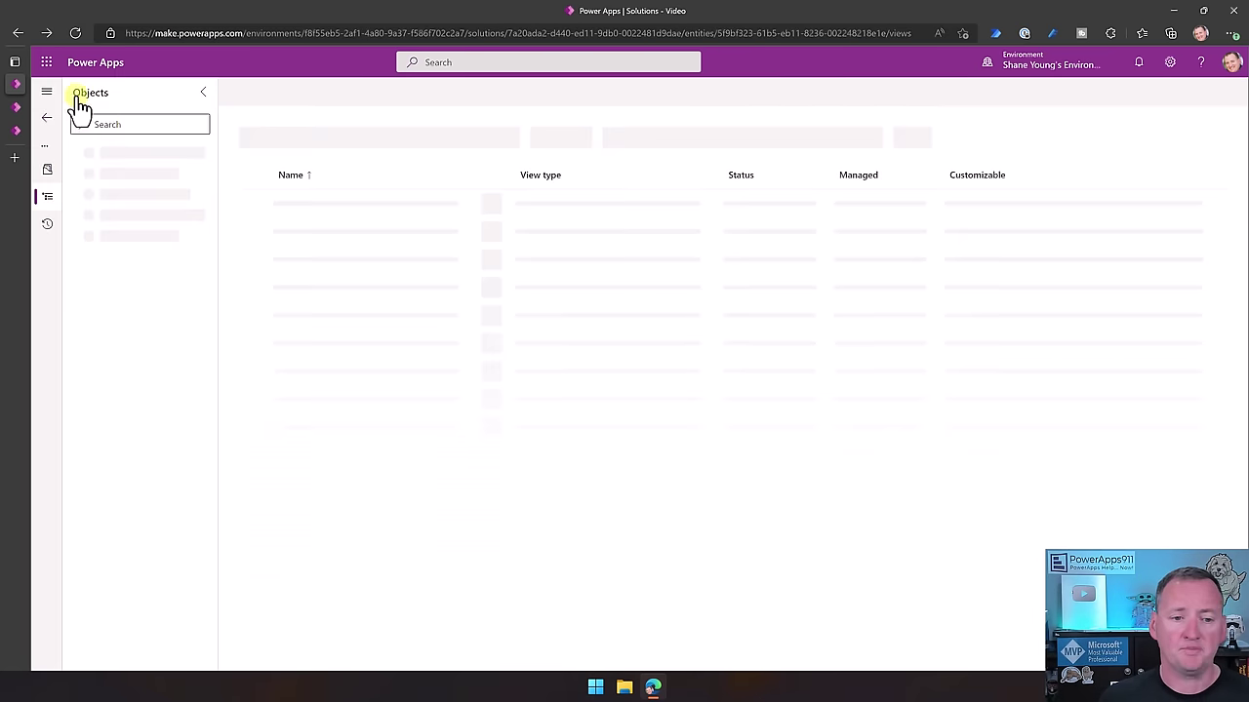
# Compare the Video Departments and Video Employees views in the running app
pyautogui.click(13, 108)
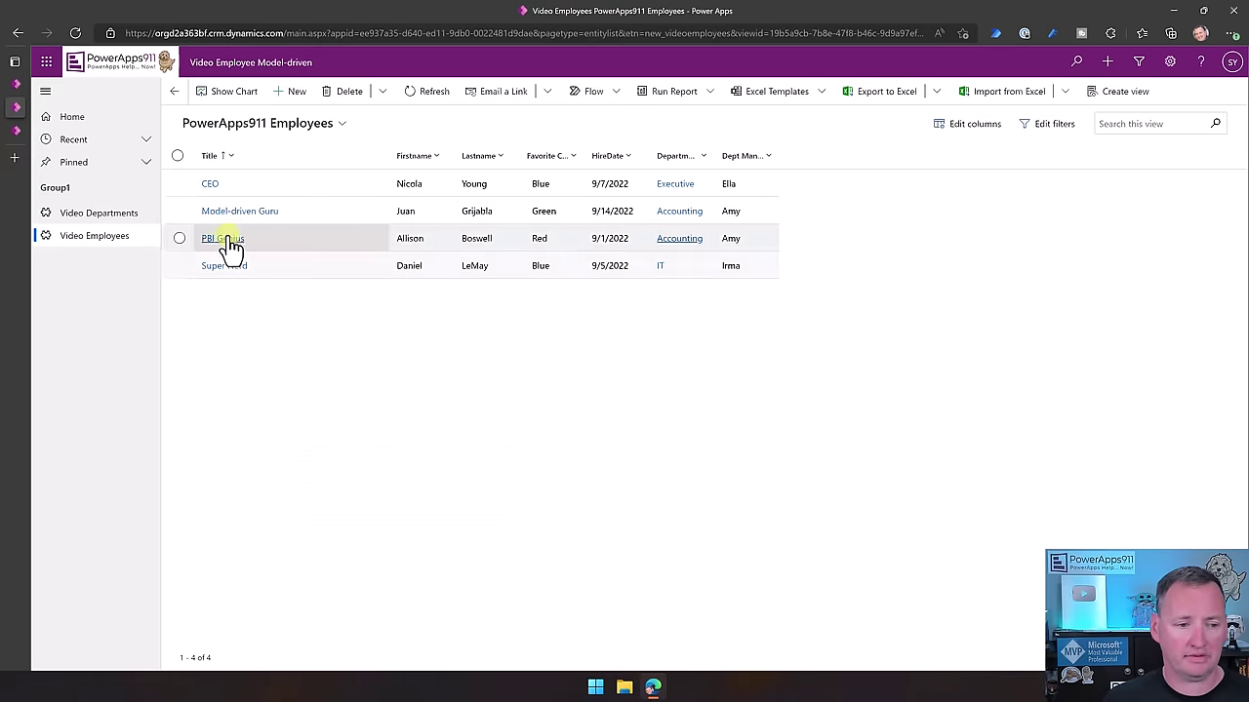
pyautogui.click(107, 215)
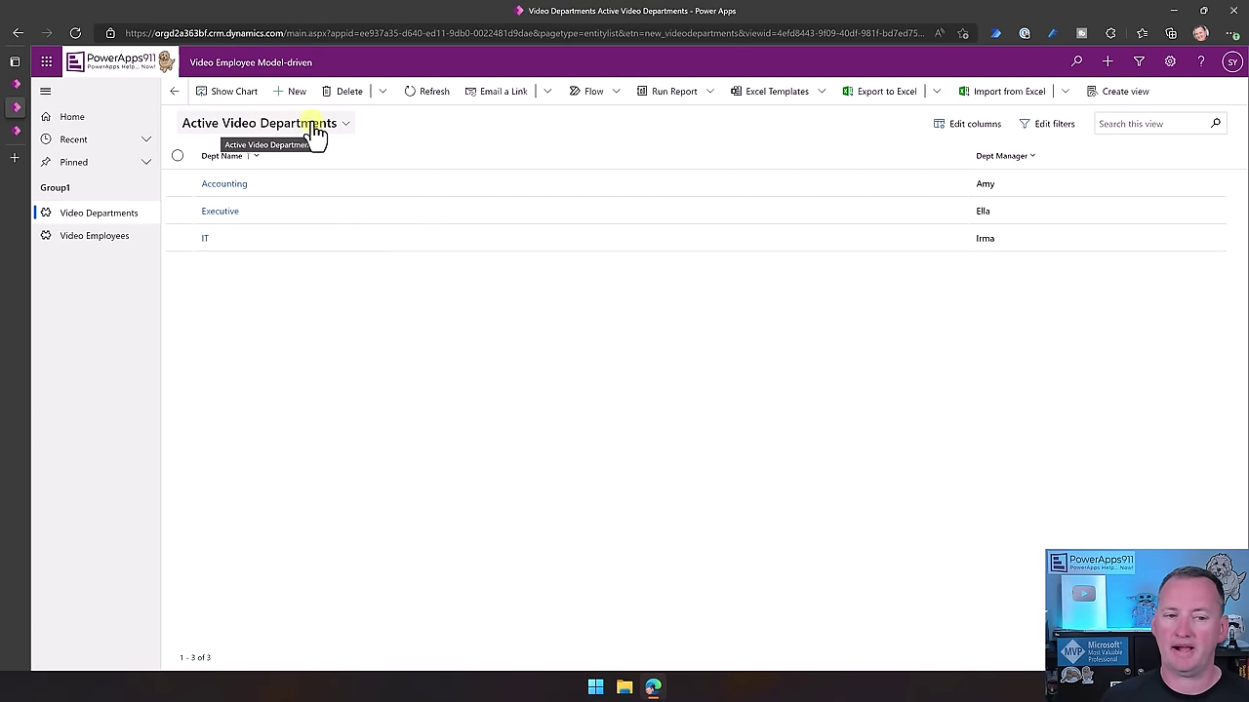
pyautogui.click(100, 237)
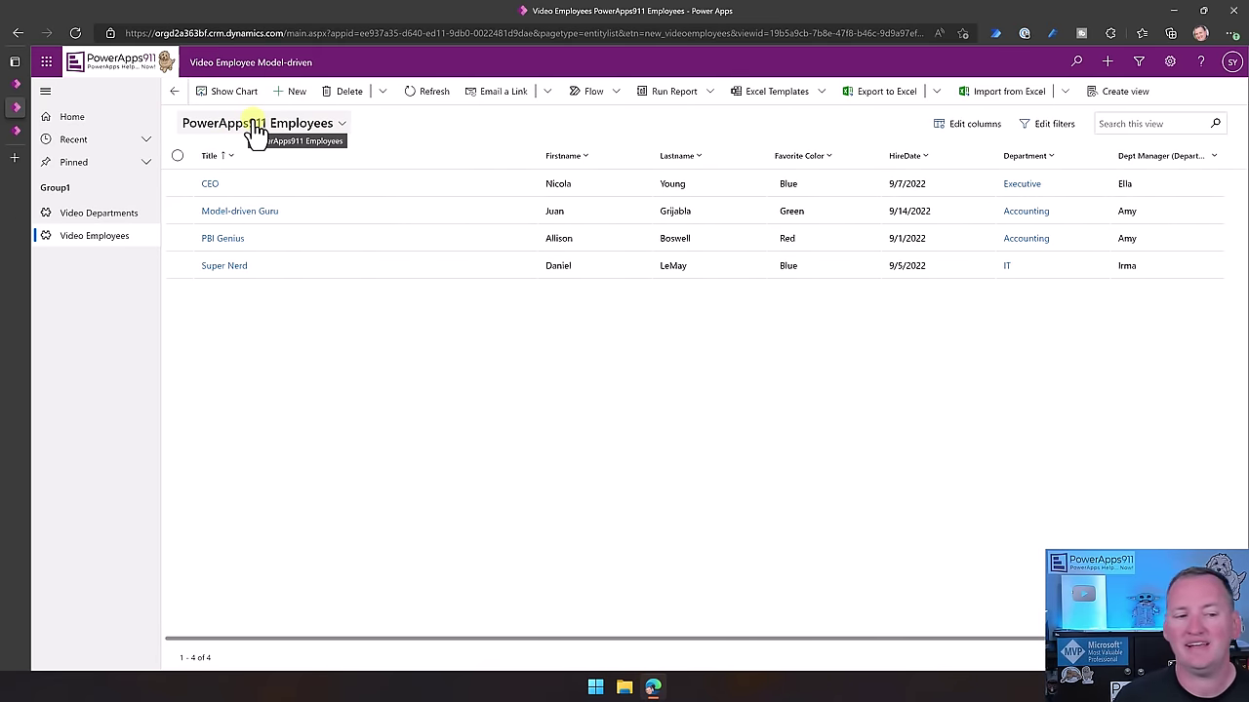
pyautogui.click(105, 215)
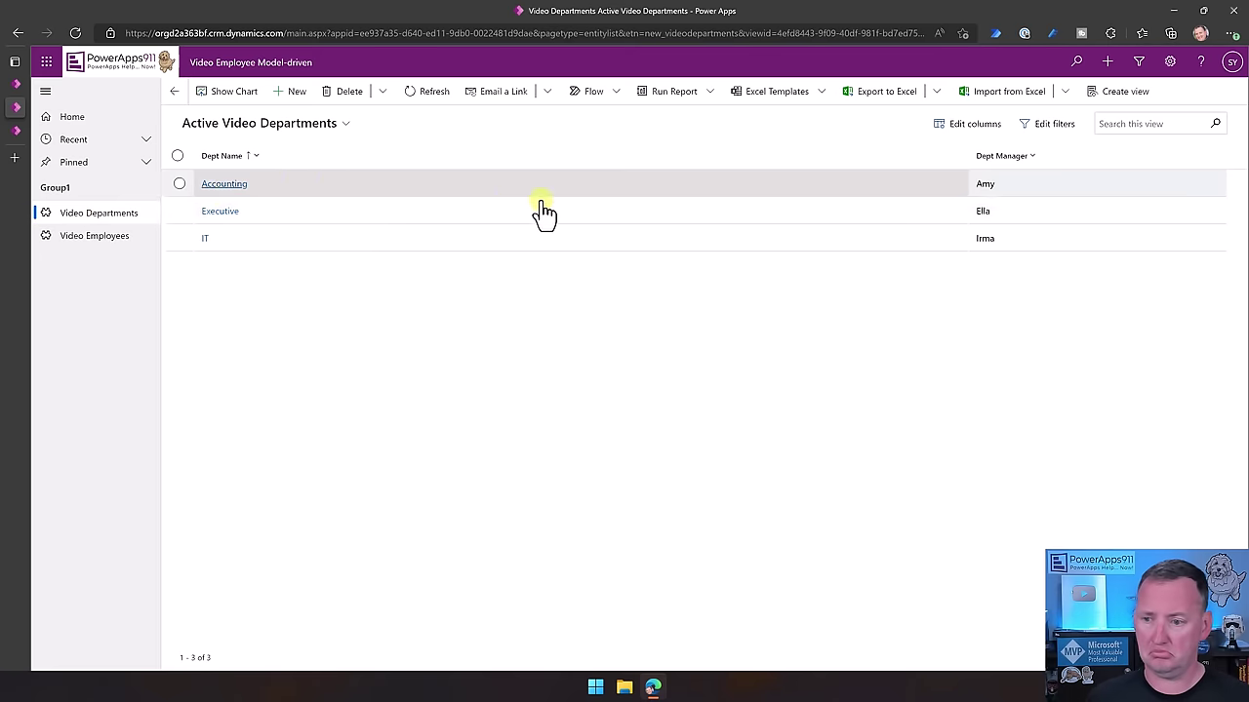
# Check the CEO employee record's form in the running app, and open the Video Employees table's main Information form for editing
pyautogui.click(78, 238)
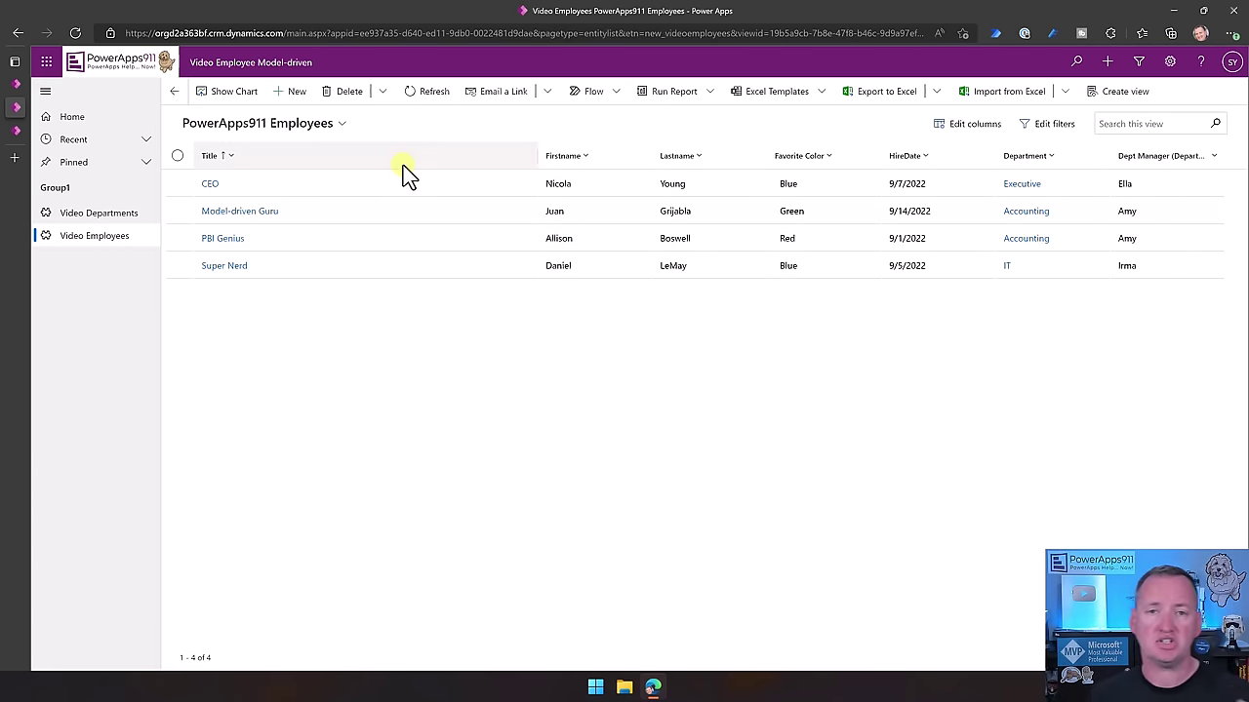
pyautogui.click(210, 186)
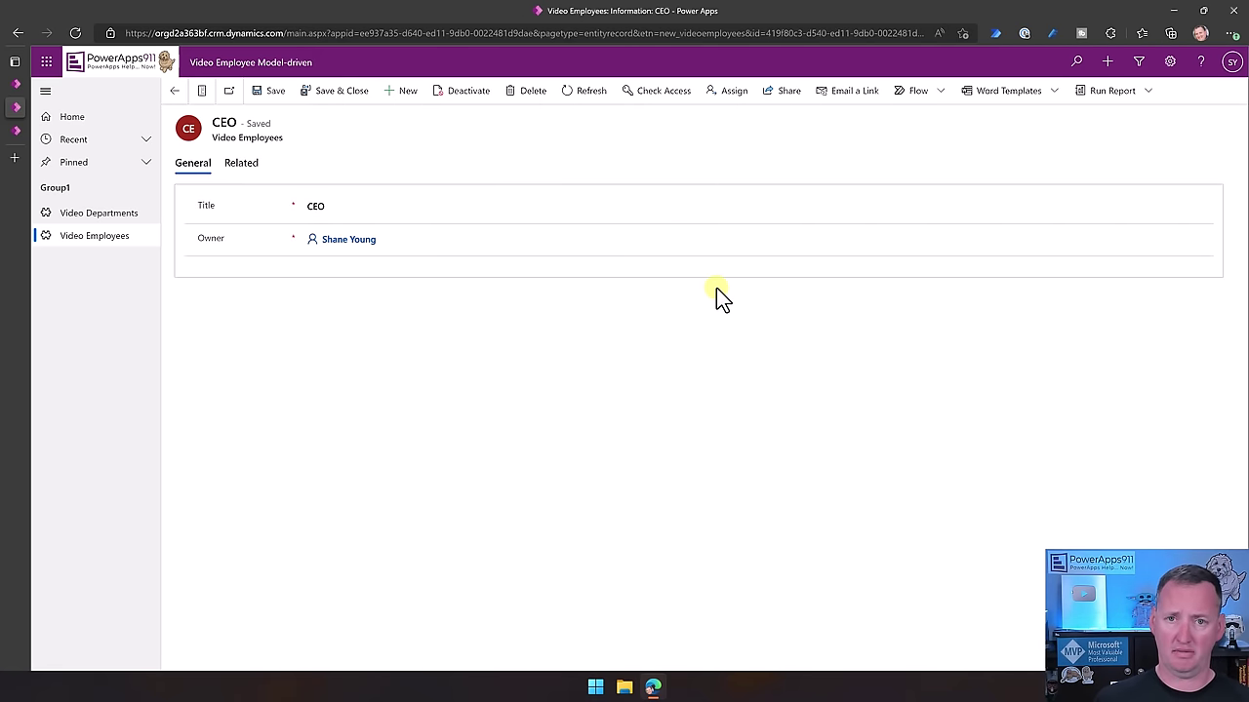
pyautogui.click(11, 84)
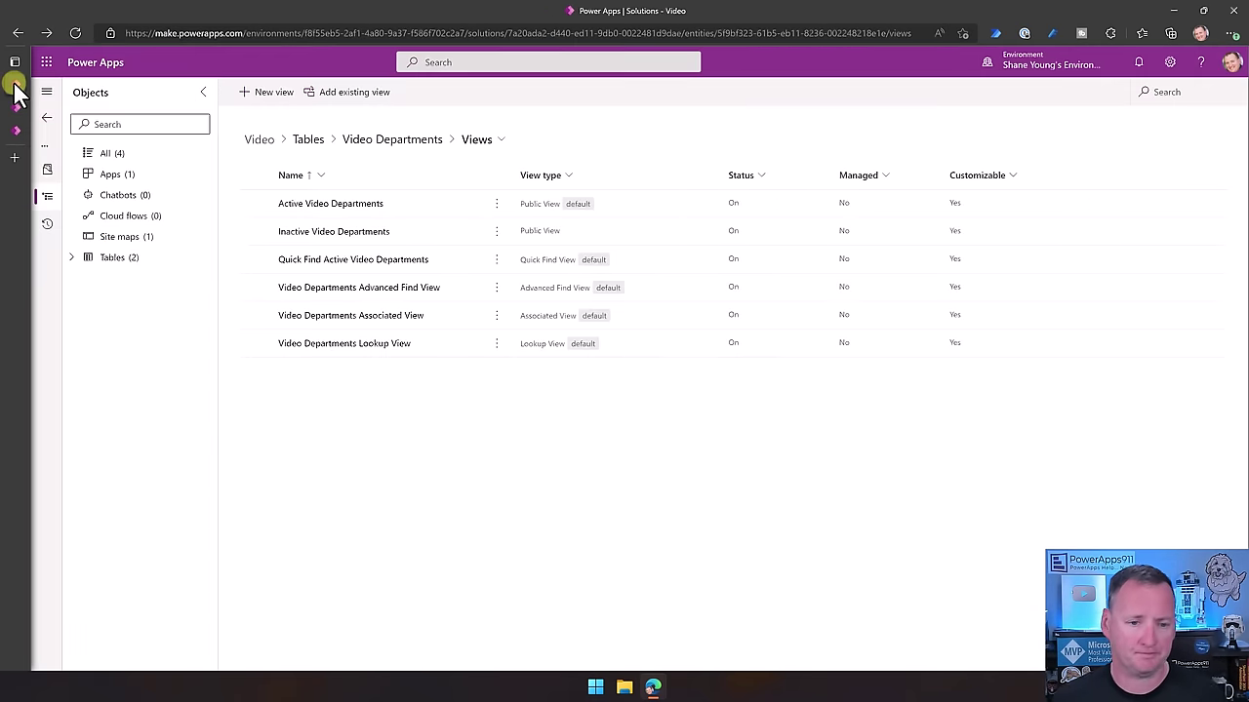
pyautogui.click(308, 142)
pyautogui.click(322, 231)
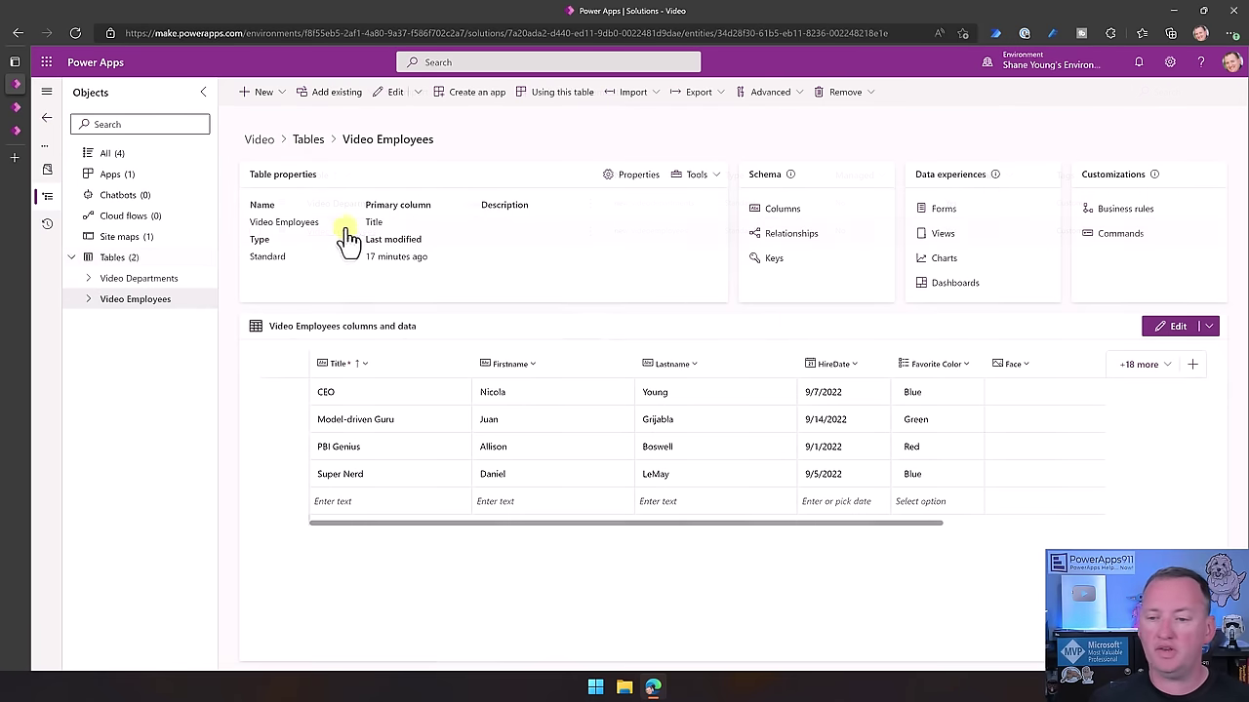
pyautogui.click(944, 214)
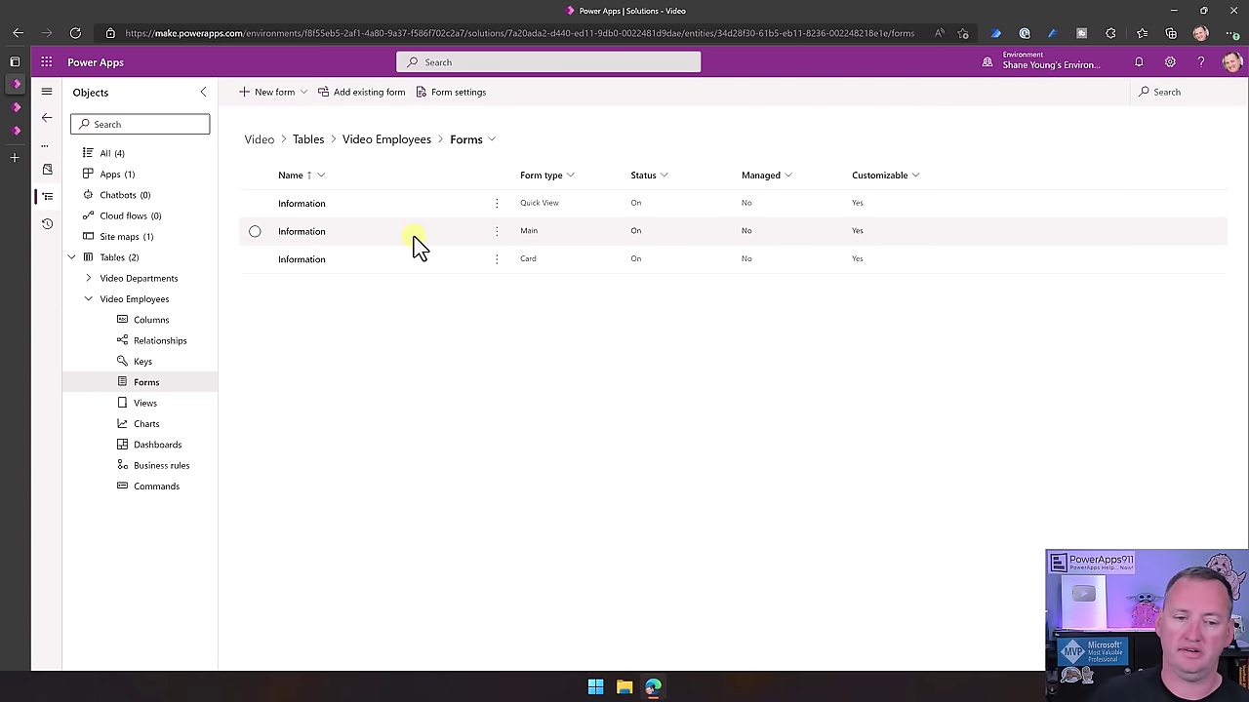
pyautogui.click(309, 236)
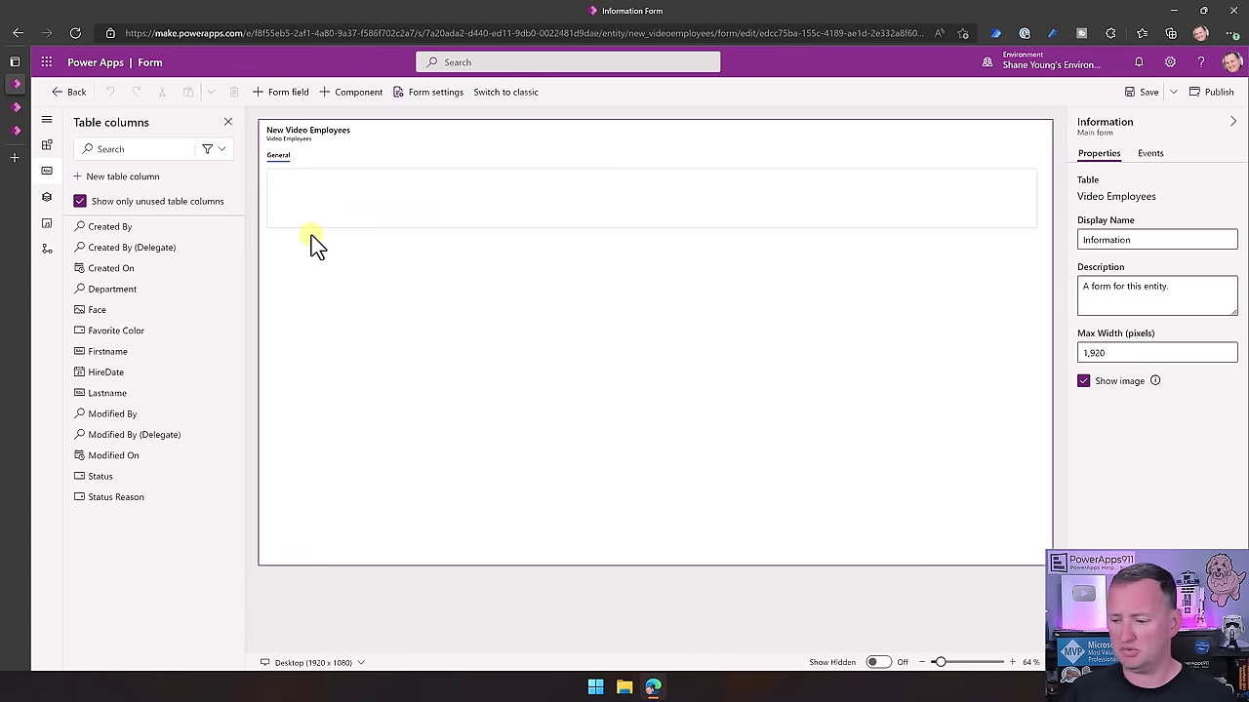
# Set the General section of the employee form to a 2-column layout
pyautogui.click(494, 279)
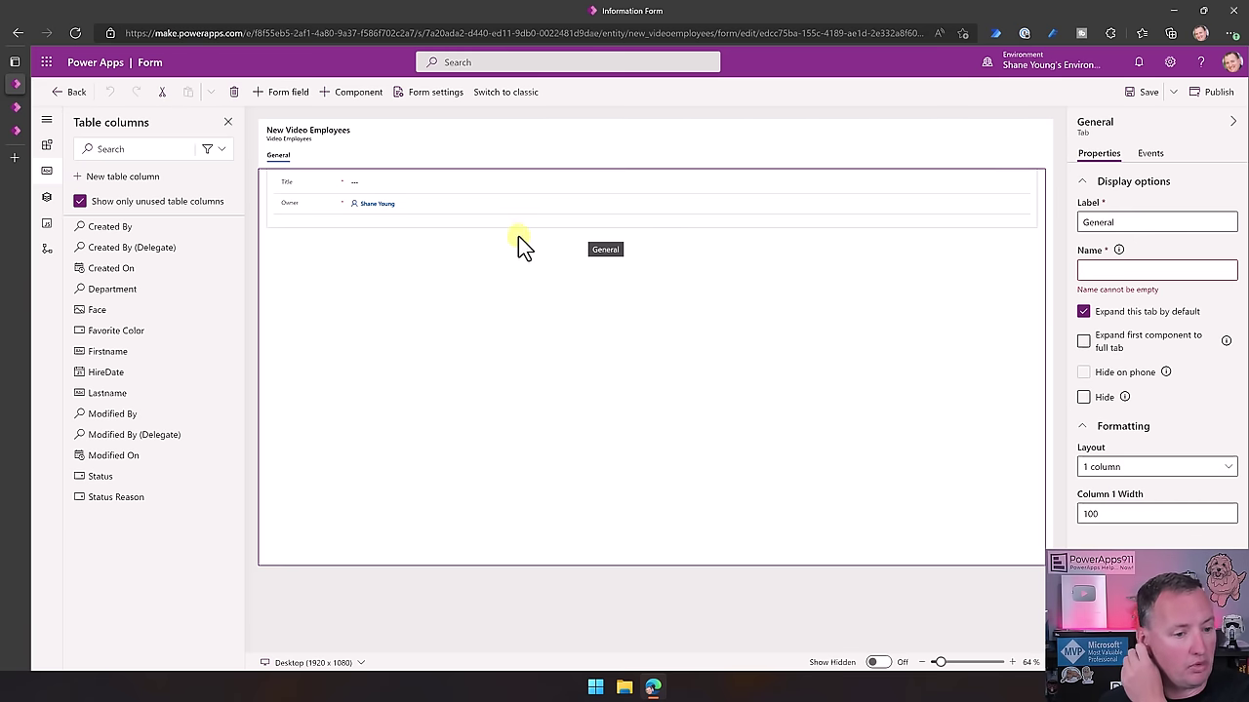
pyautogui.click(488, 226)
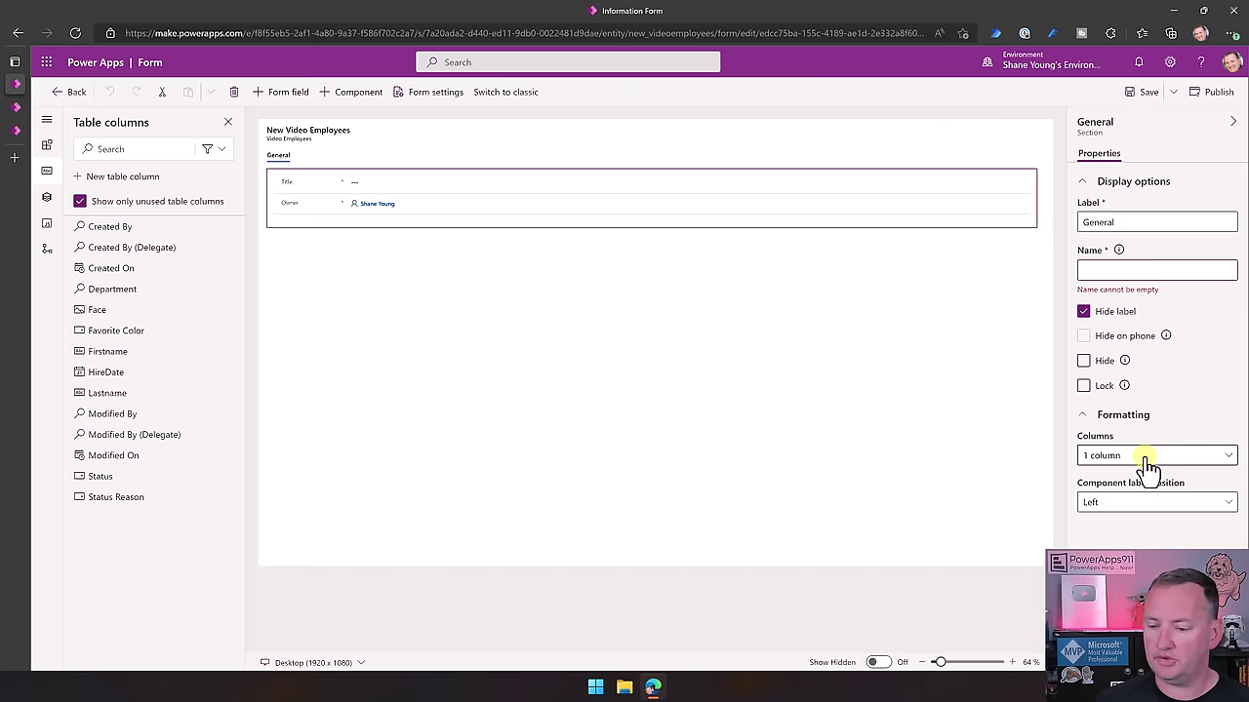
pyautogui.click(355, 311)
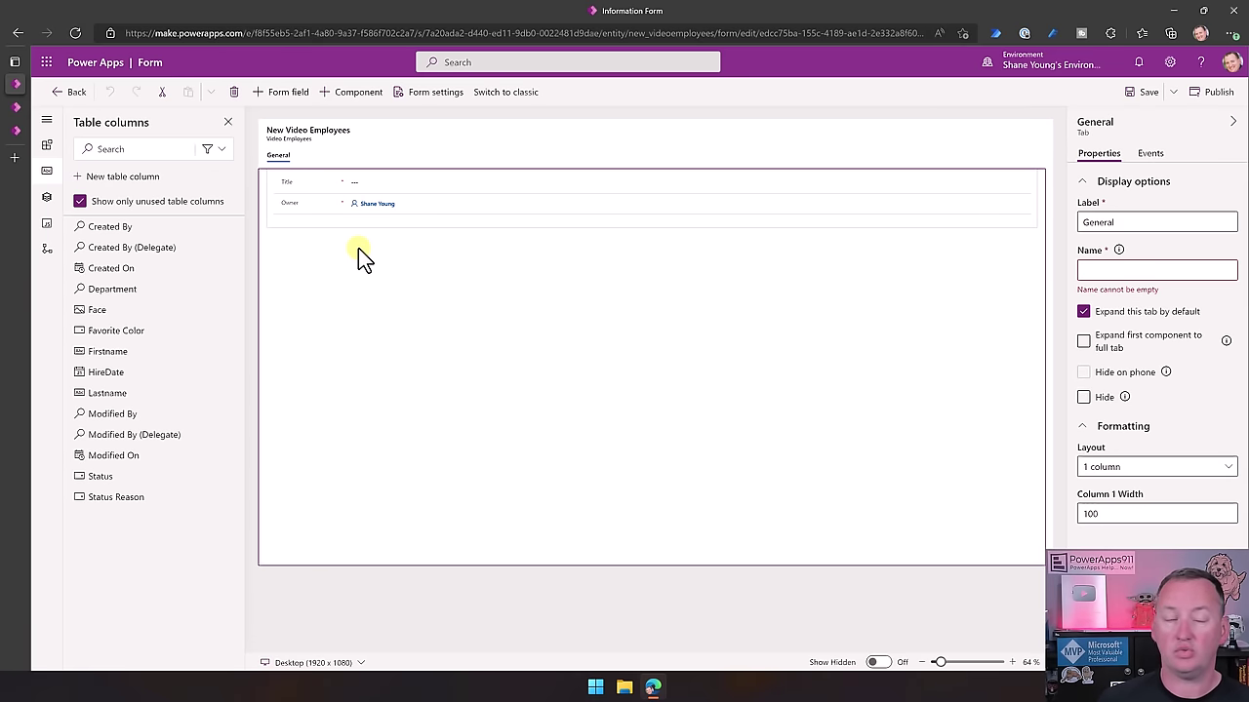
pyautogui.click(410, 224)
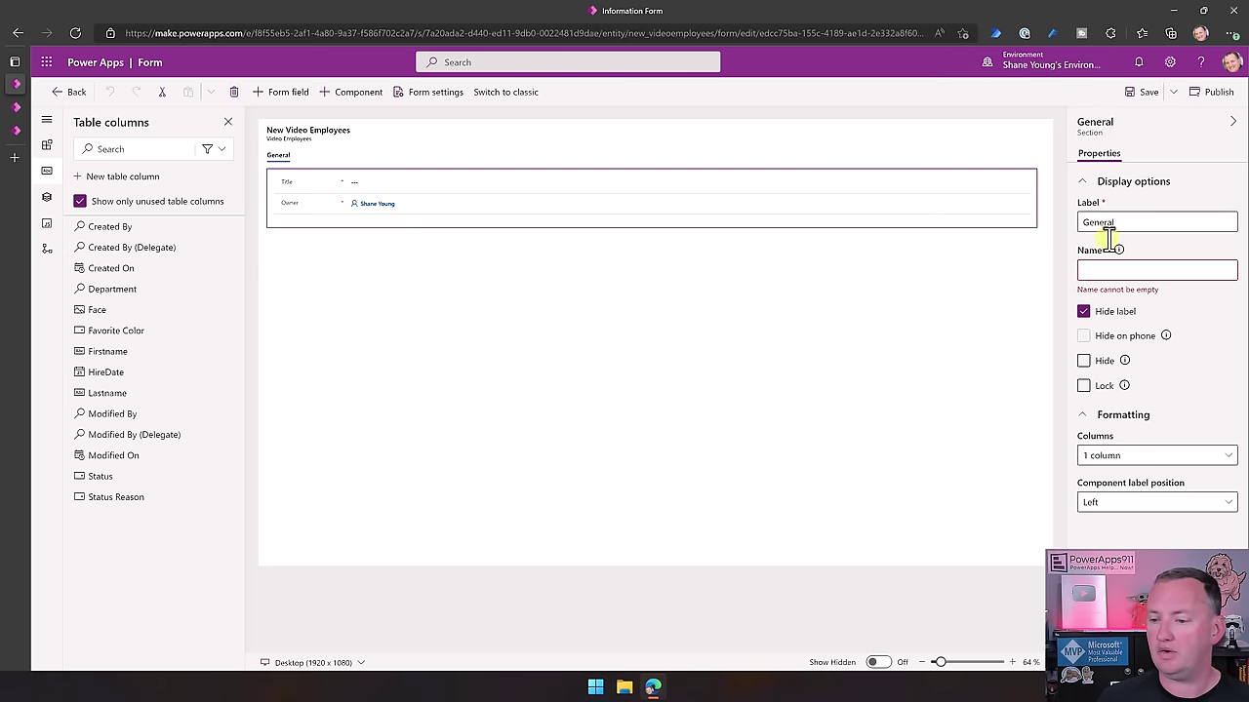
pyautogui.click(1141, 459)
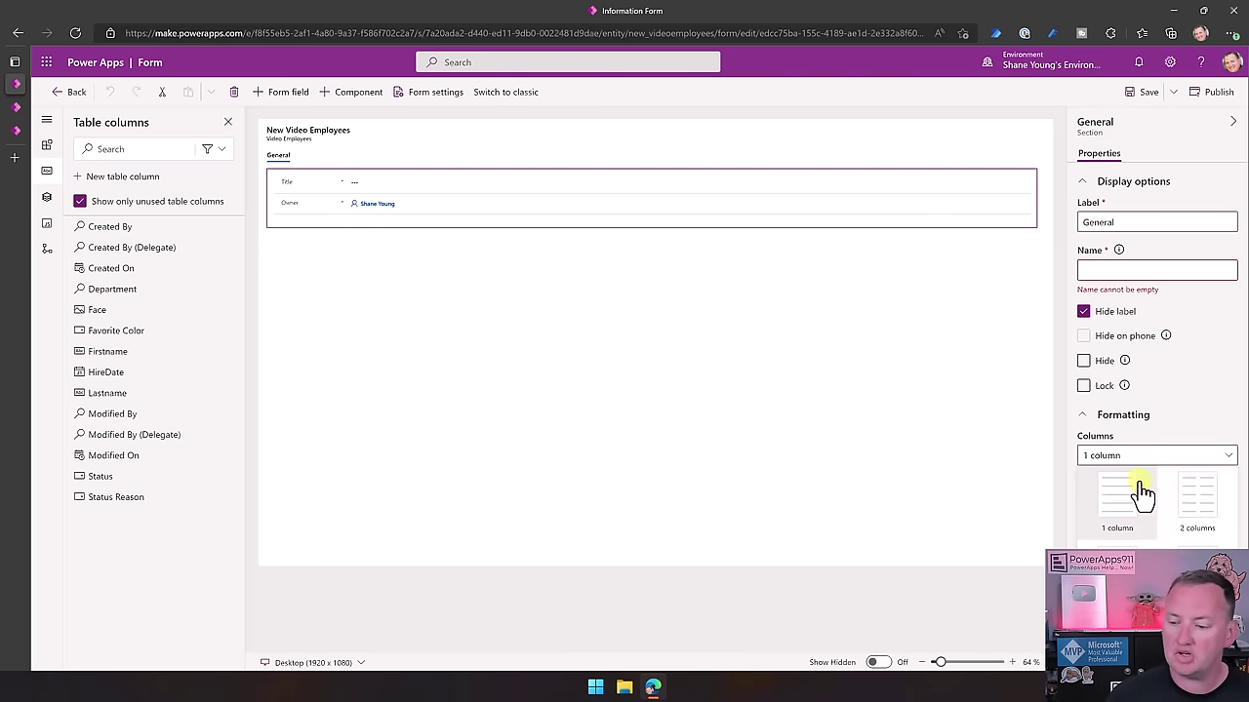
pyautogui.click(1207, 503)
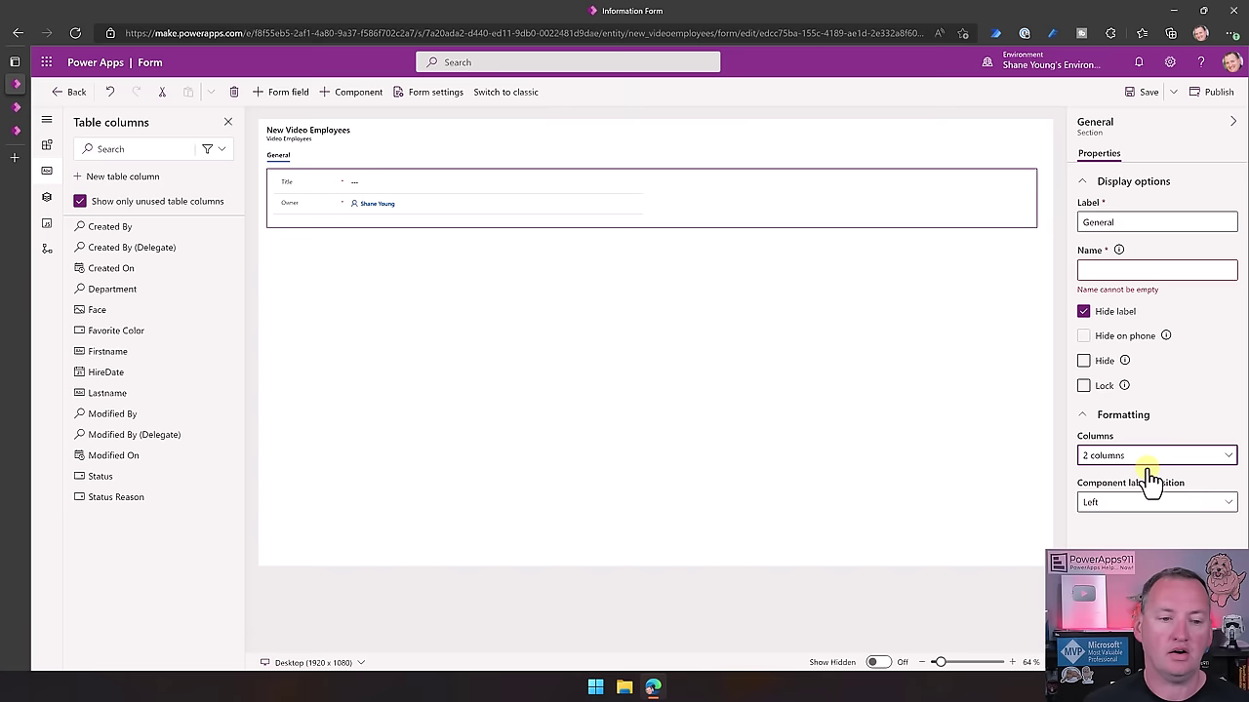
# Add the Firstname, Lastname and Favorite Color fields to the General section's second column
pyautogui.click(117, 363)
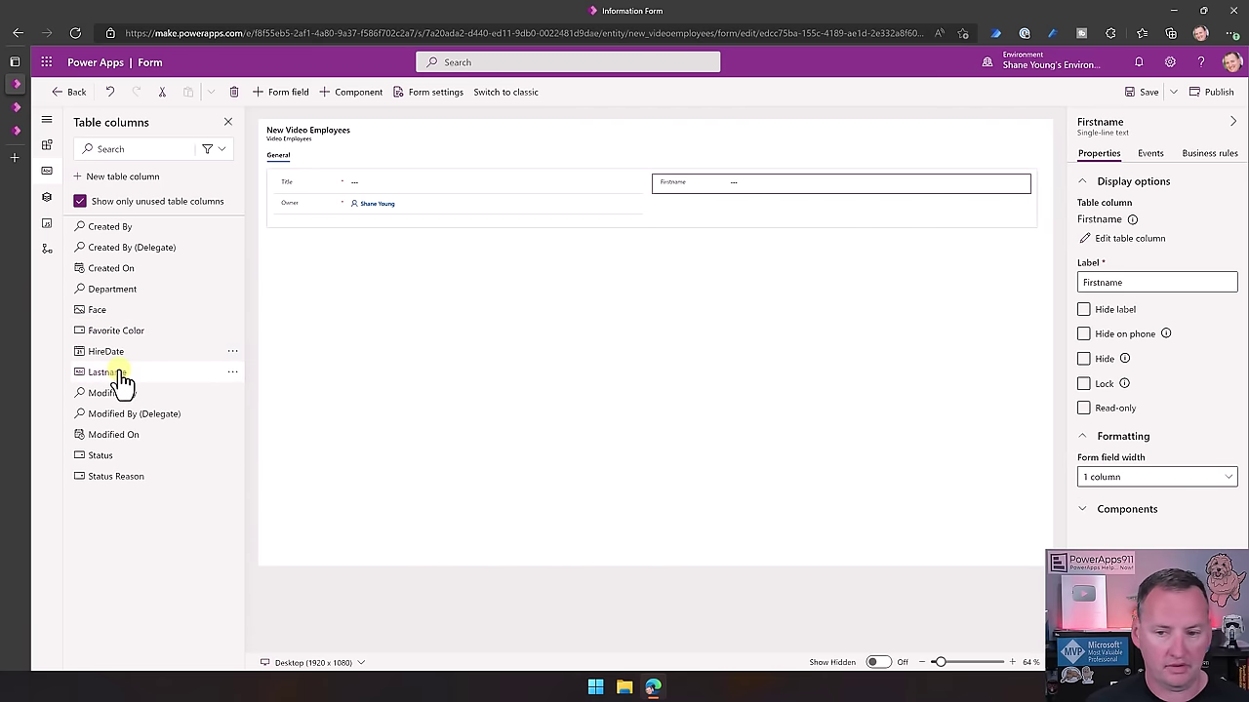
pyautogui.click(117, 373)
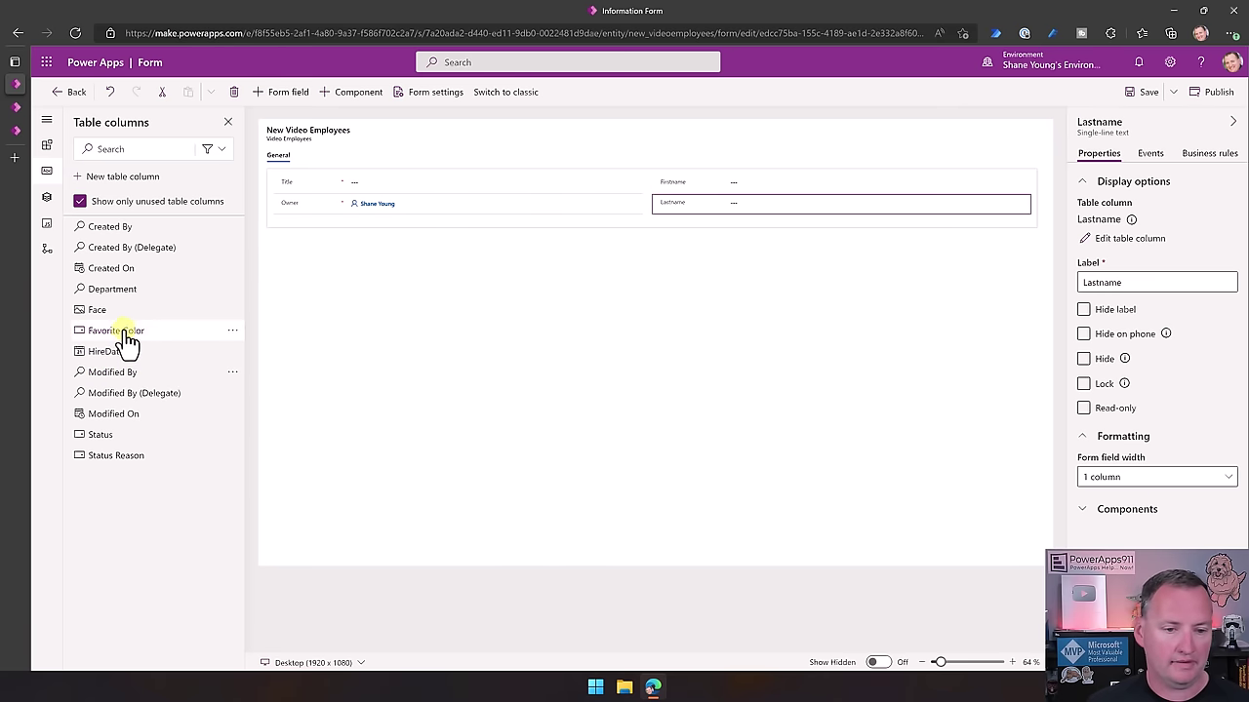
pyautogui.click(125, 331)
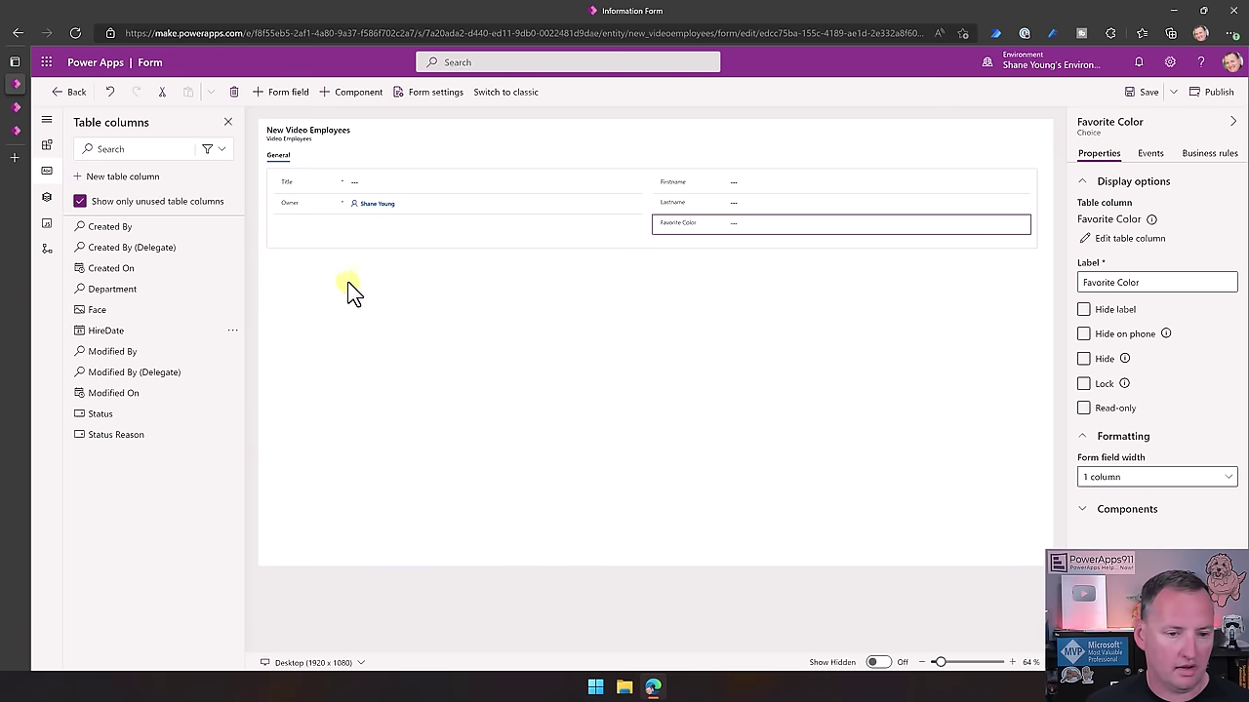
# Add HireDate and Department below Owner in the first column, and Face below Favorite Color in the second
pyautogui.moveTo(97, 331); pyautogui.dragTo(331, 219)
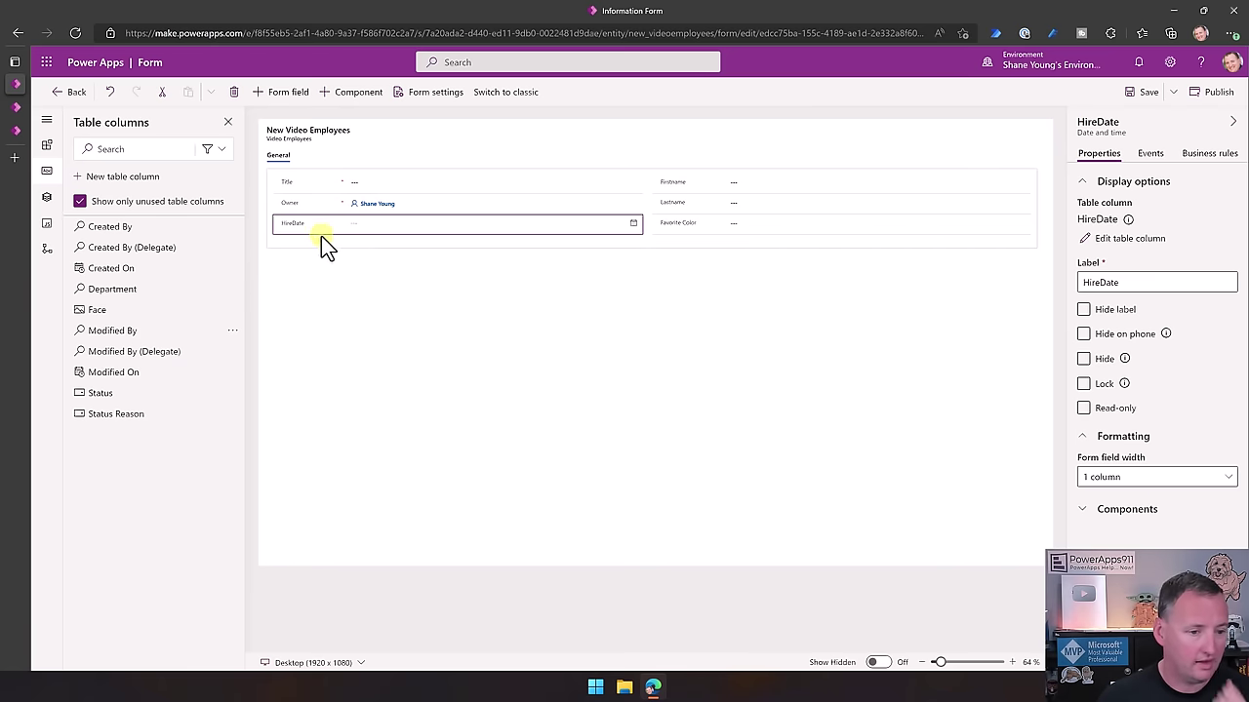
pyautogui.moveTo(117, 288); pyautogui.dragTo(409, 244)
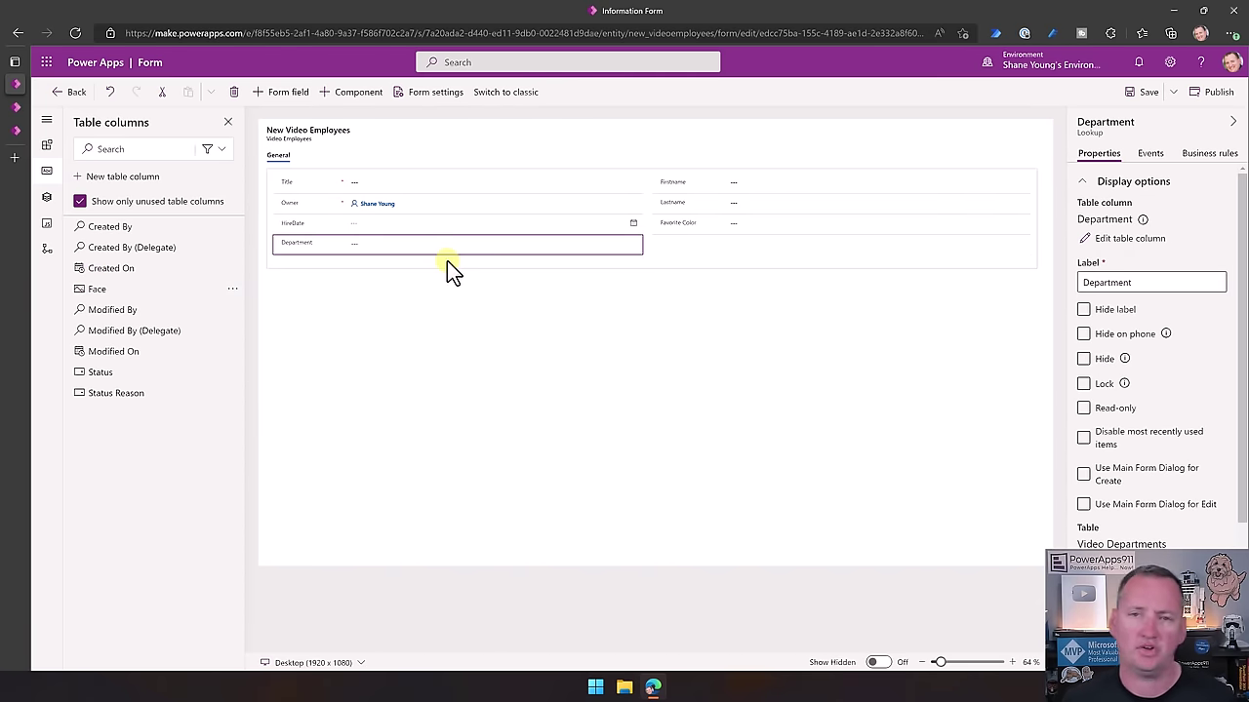
pyautogui.moveTo(125, 408)
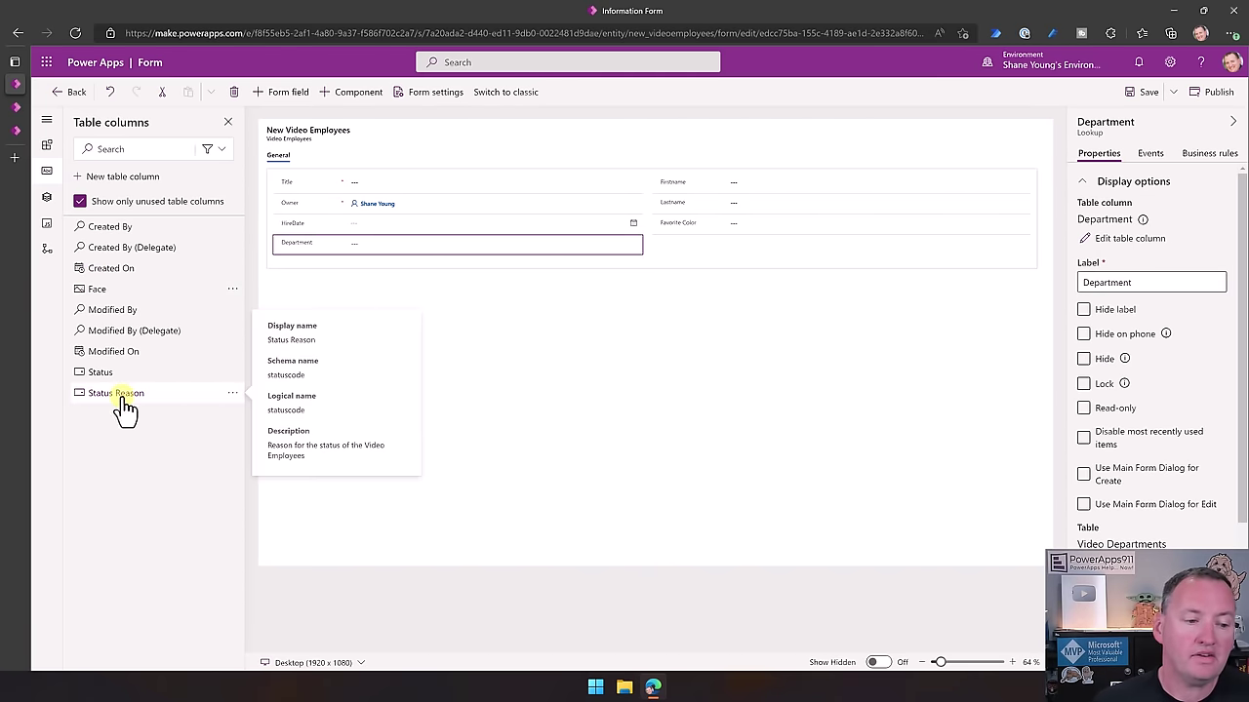
pyautogui.moveTo(106, 290); pyautogui.dragTo(696, 257)
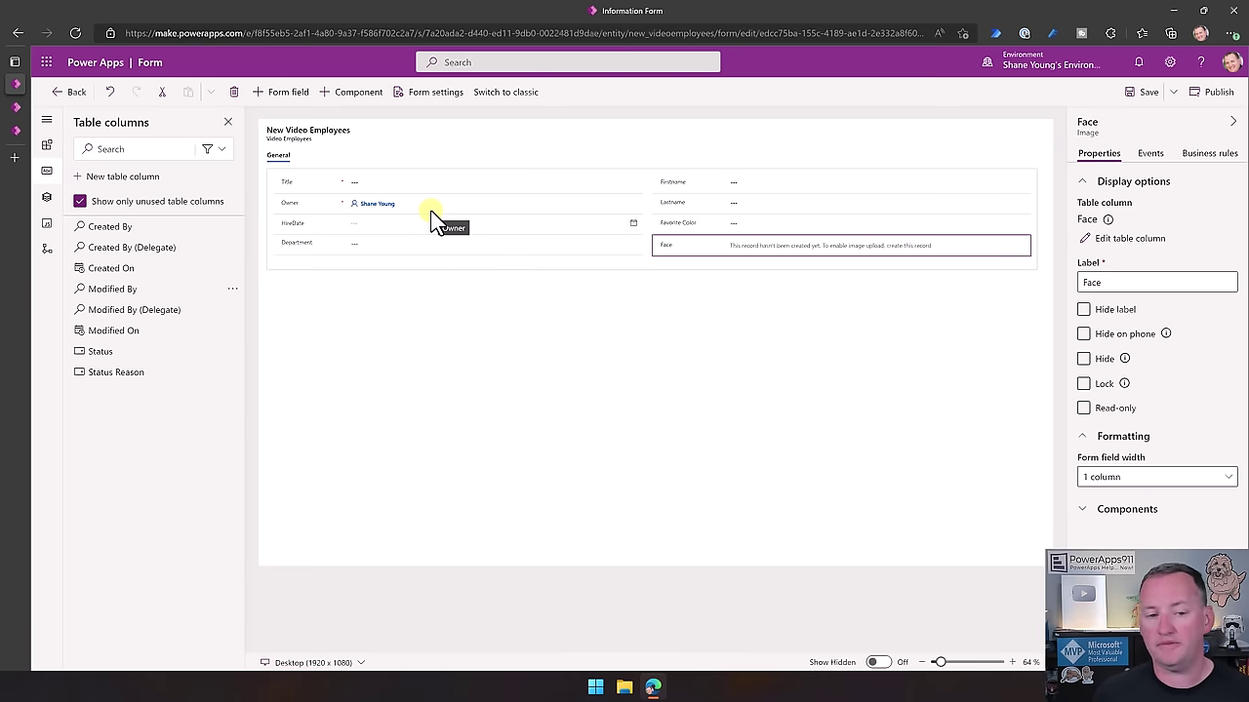
# Lock the Owner field, make it read-only, and move it into the form header
pyautogui.moveTo(430, 209); pyautogui.dragTo(427, 209)
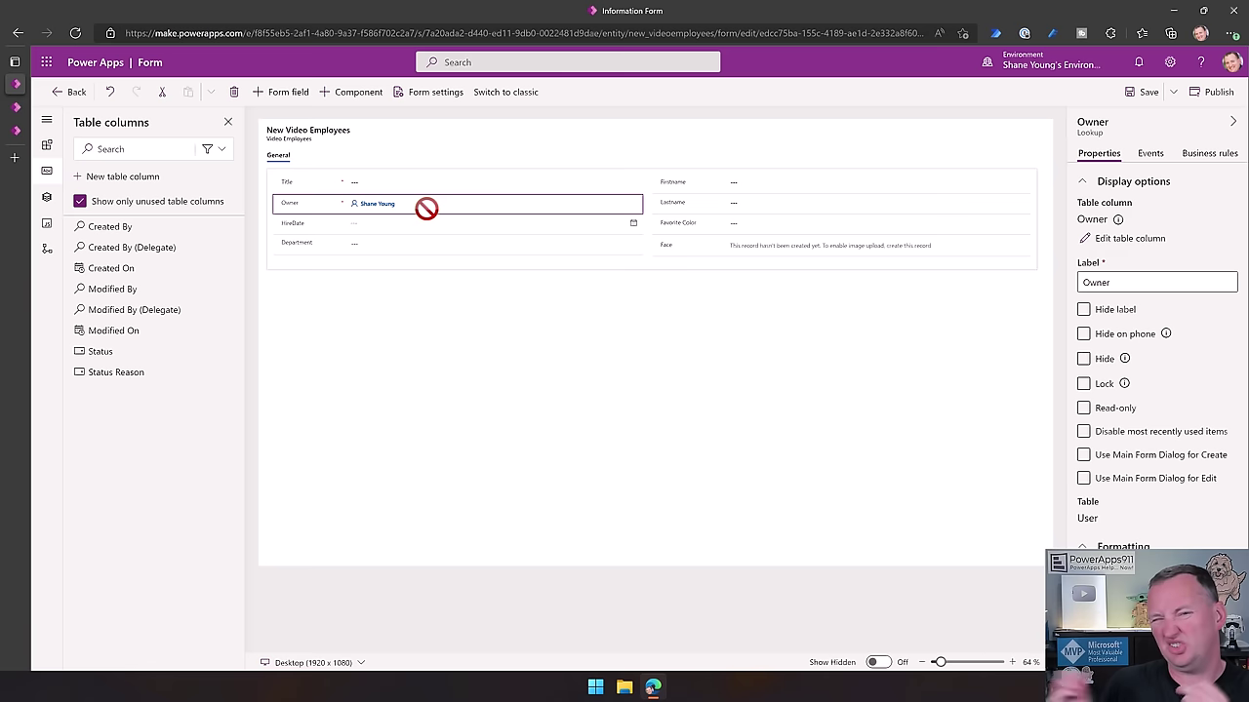
pyautogui.moveTo(420, 205); pyautogui.dragTo(1090, 387)
pyautogui.click(1085, 384)
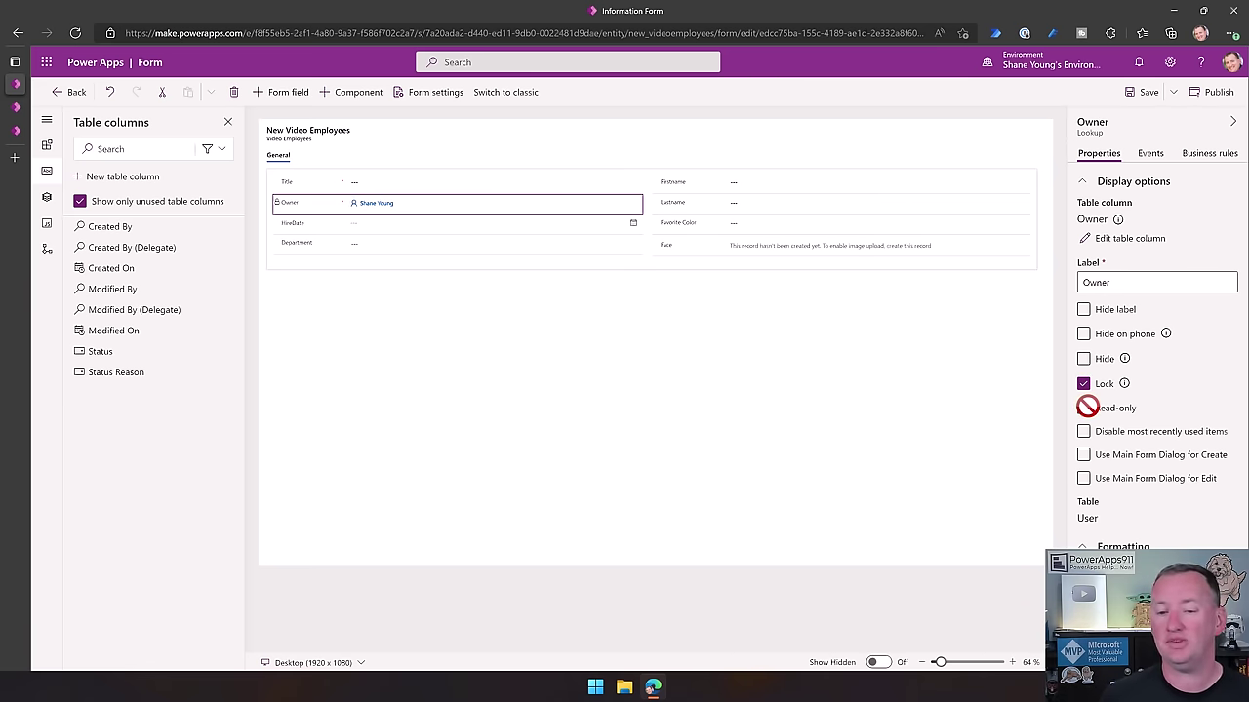
pyautogui.click(1085, 408)
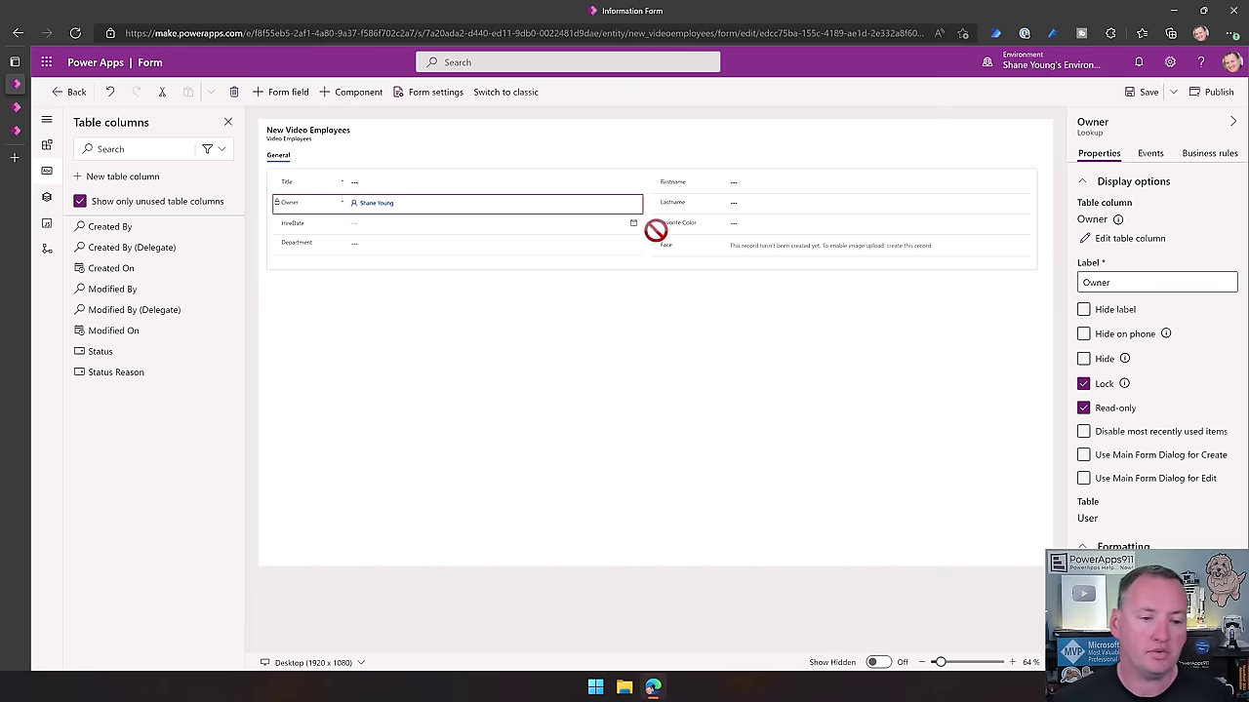
pyautogui.moveTo(328, 202); pyautogui.dragTo(1003, 128)
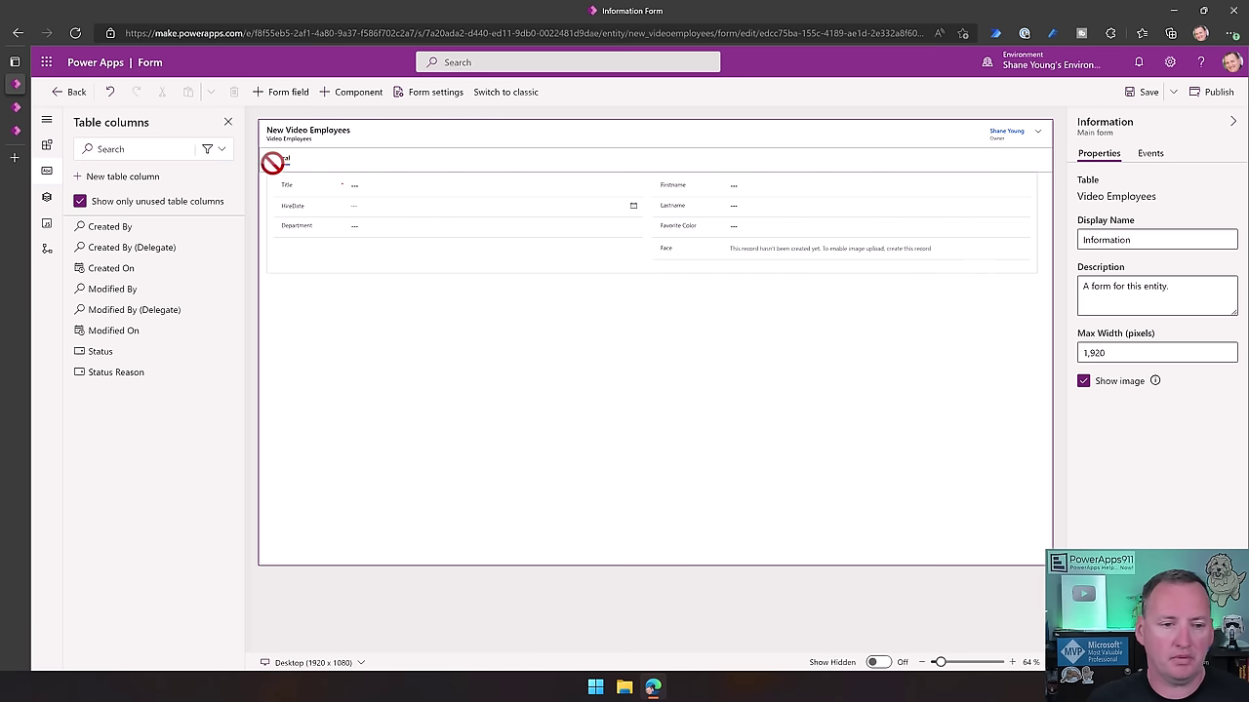
# Change the General tab's label to Employee Info and fill in the tab's required name
pyautogui.click(365, 272)
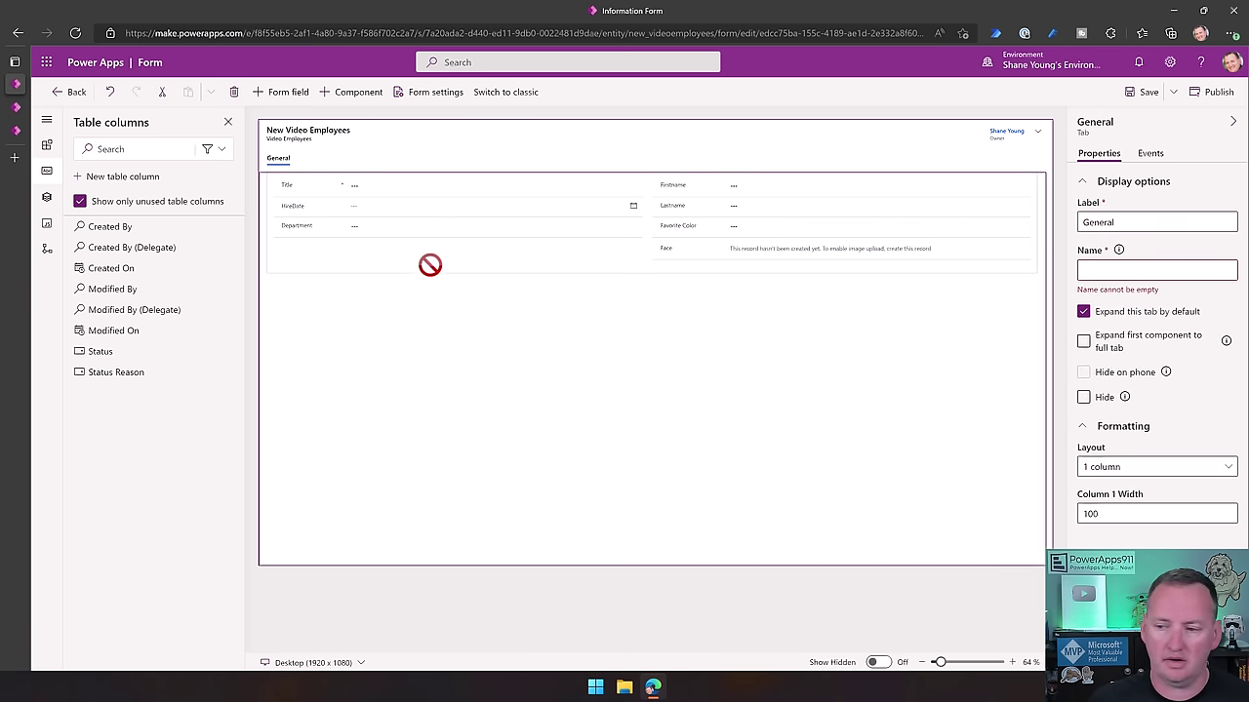
pyautogui.click(1094, 226)
pyautogui.doubleClick(1093, 224)
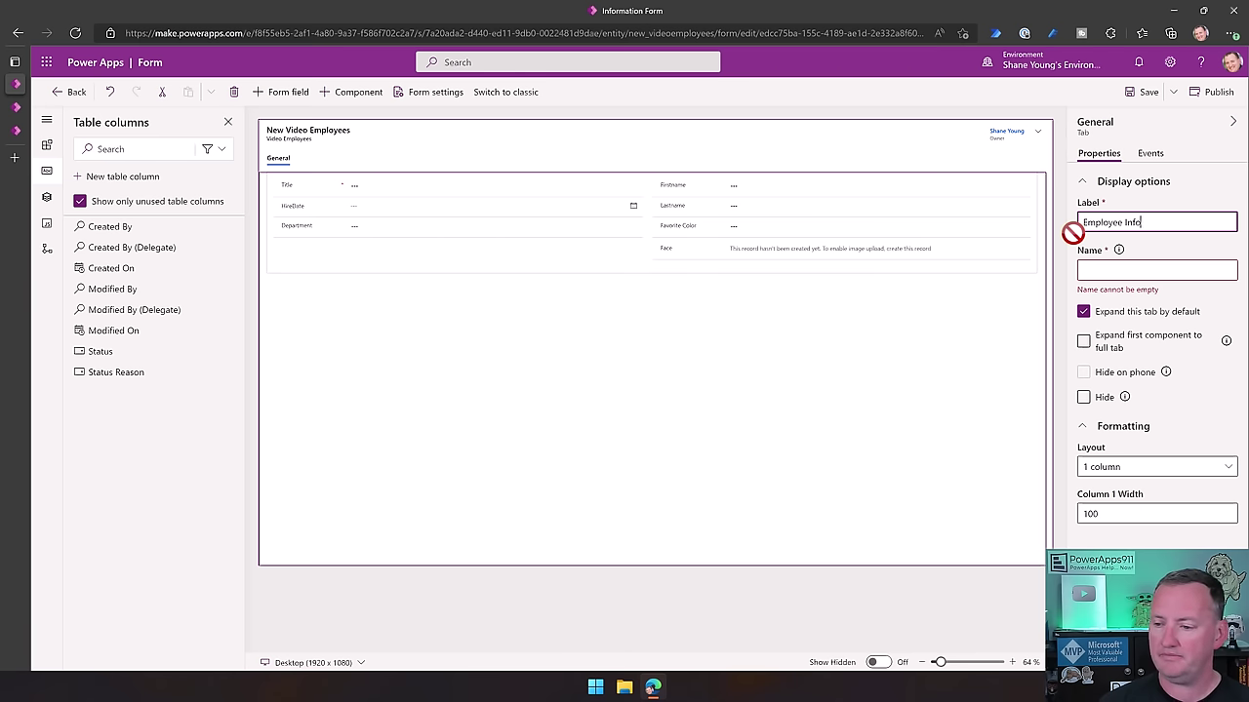
pyautogui.click(1137, 244)
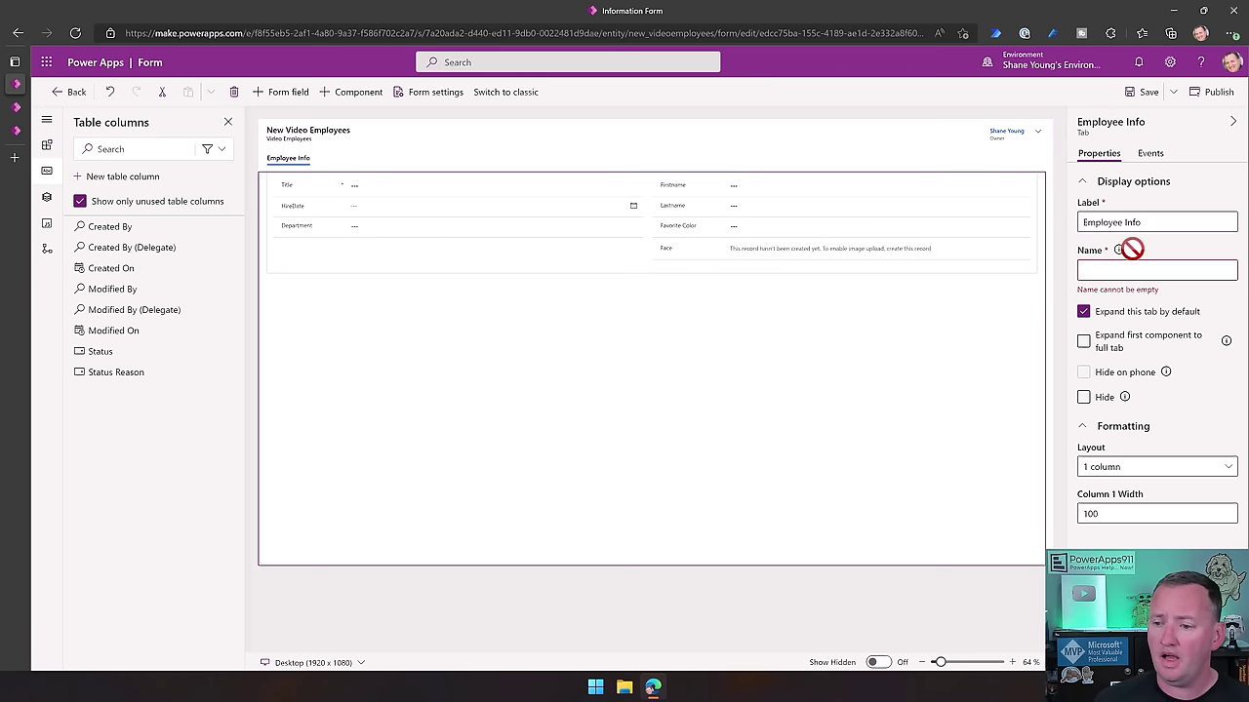
pyautogui.moveTo(1127, 253)
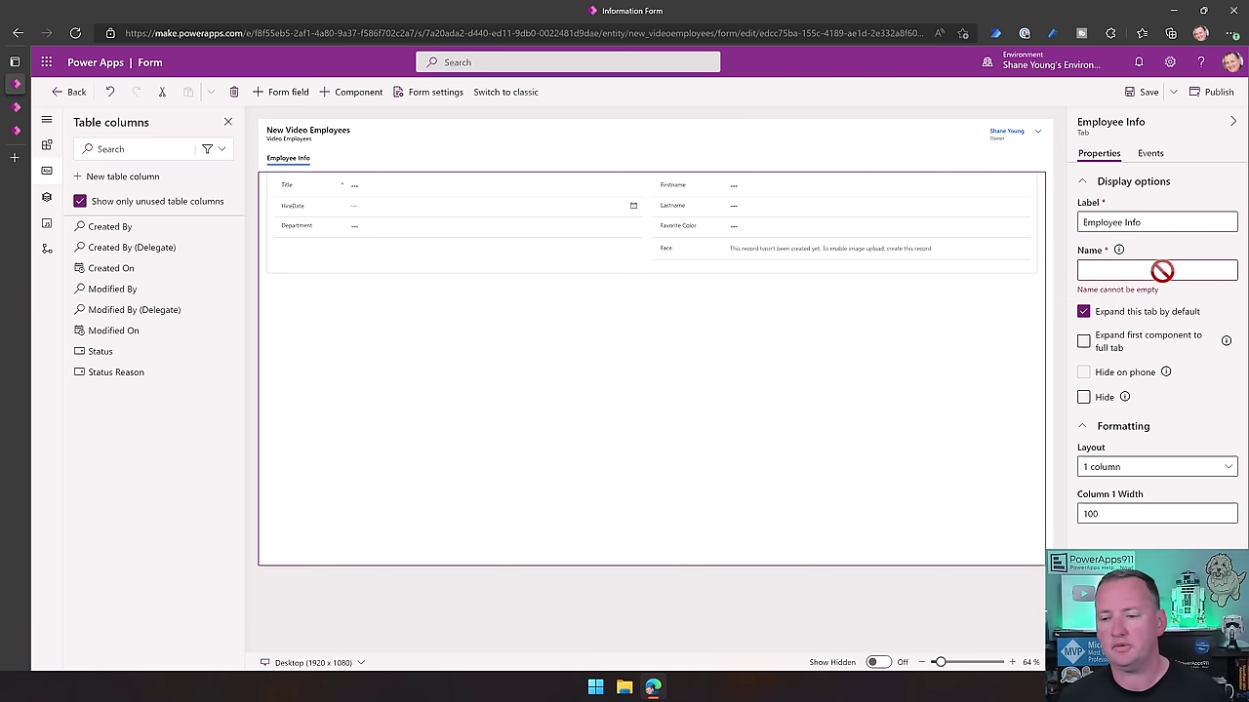
pyautogui.click(1161, 271)
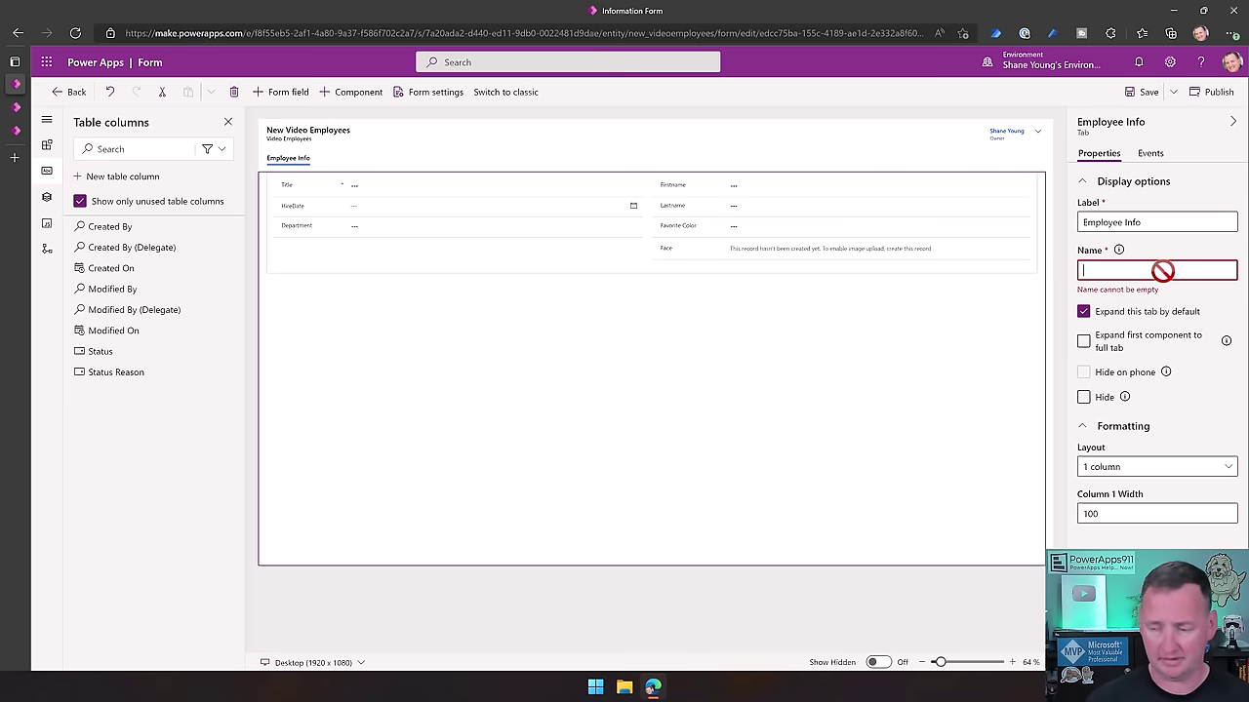
pyautogui.write('E')
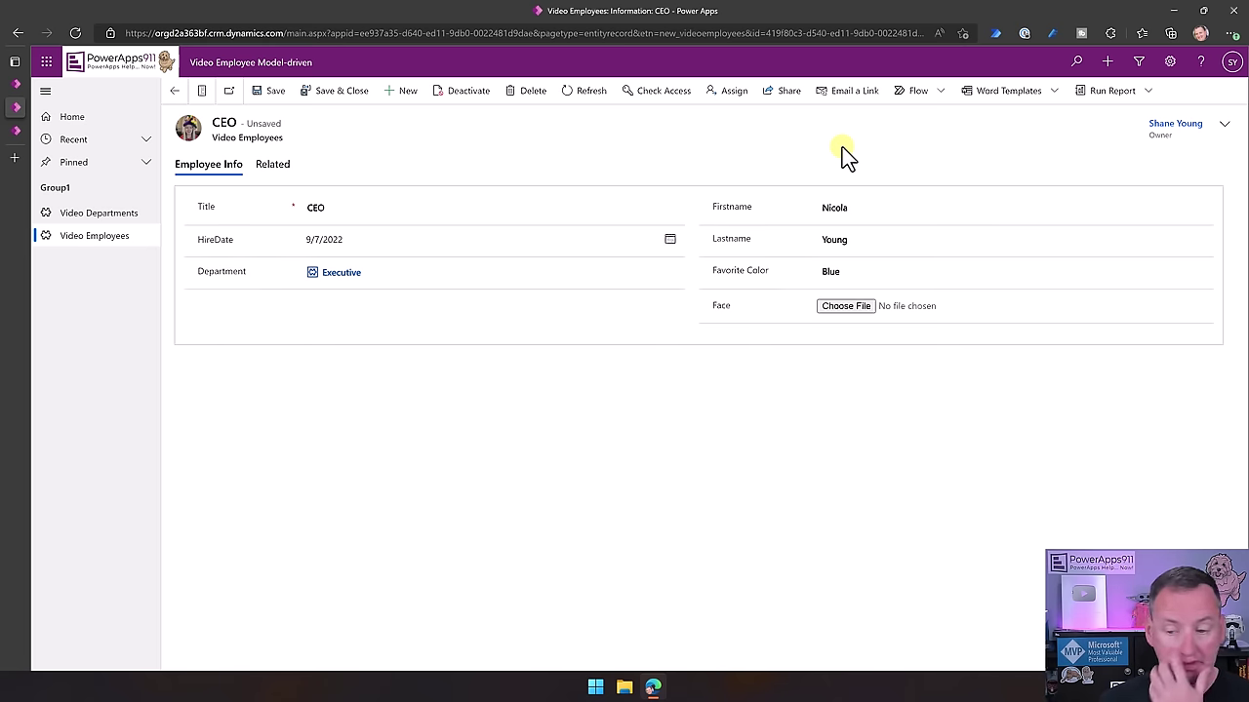
# Upload a Face picture to the CEO employee record in the running app, and save and close the record
pyautogui.click(862, 310)
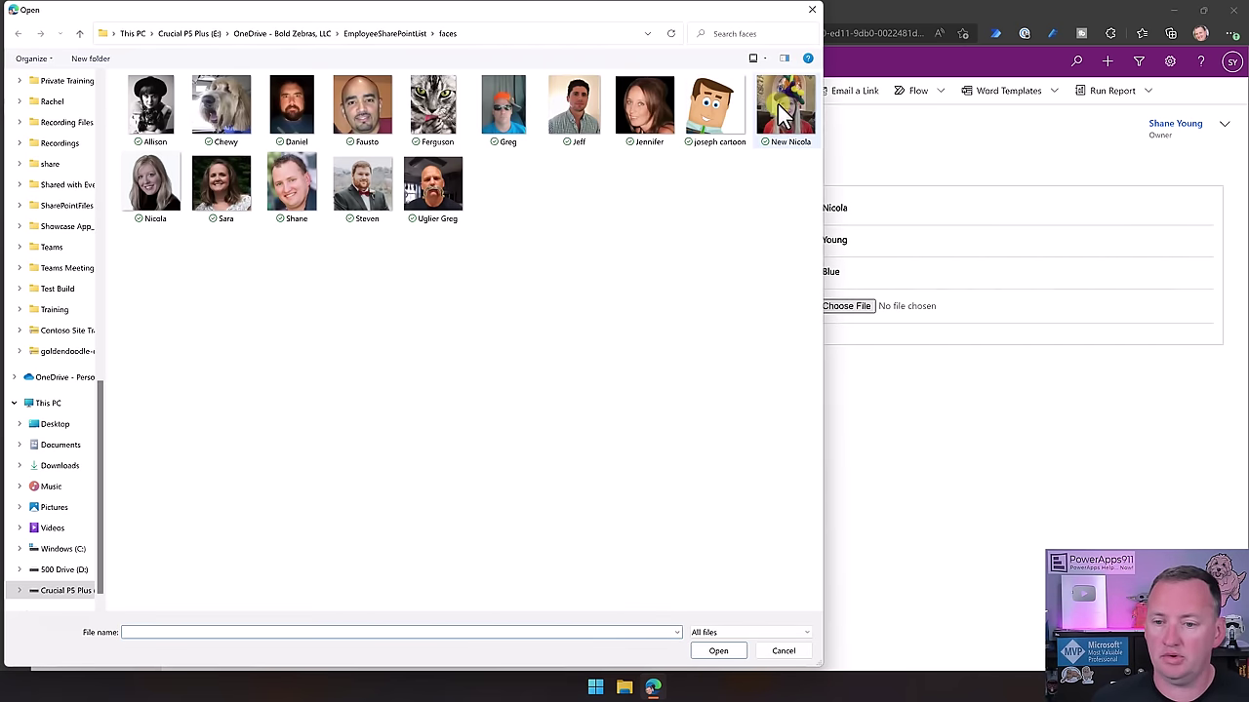
pyautogui.doubleClick(778, 103)
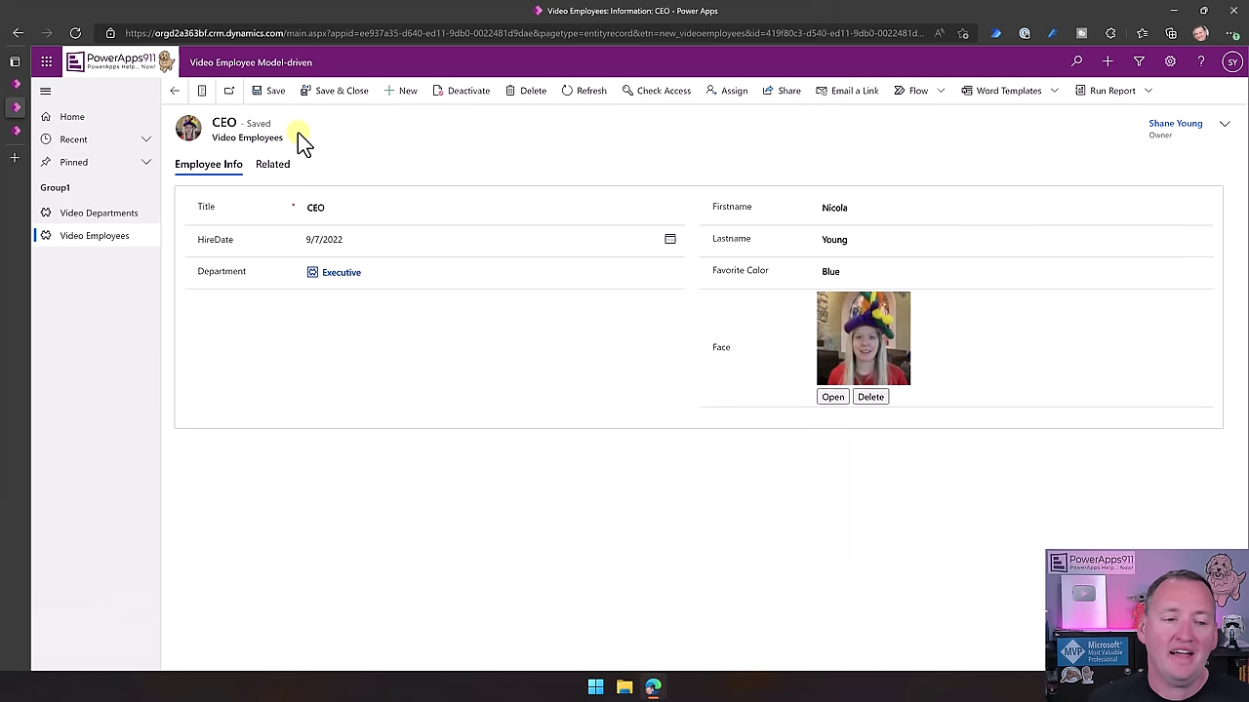
pyautogui.click(311, 95)
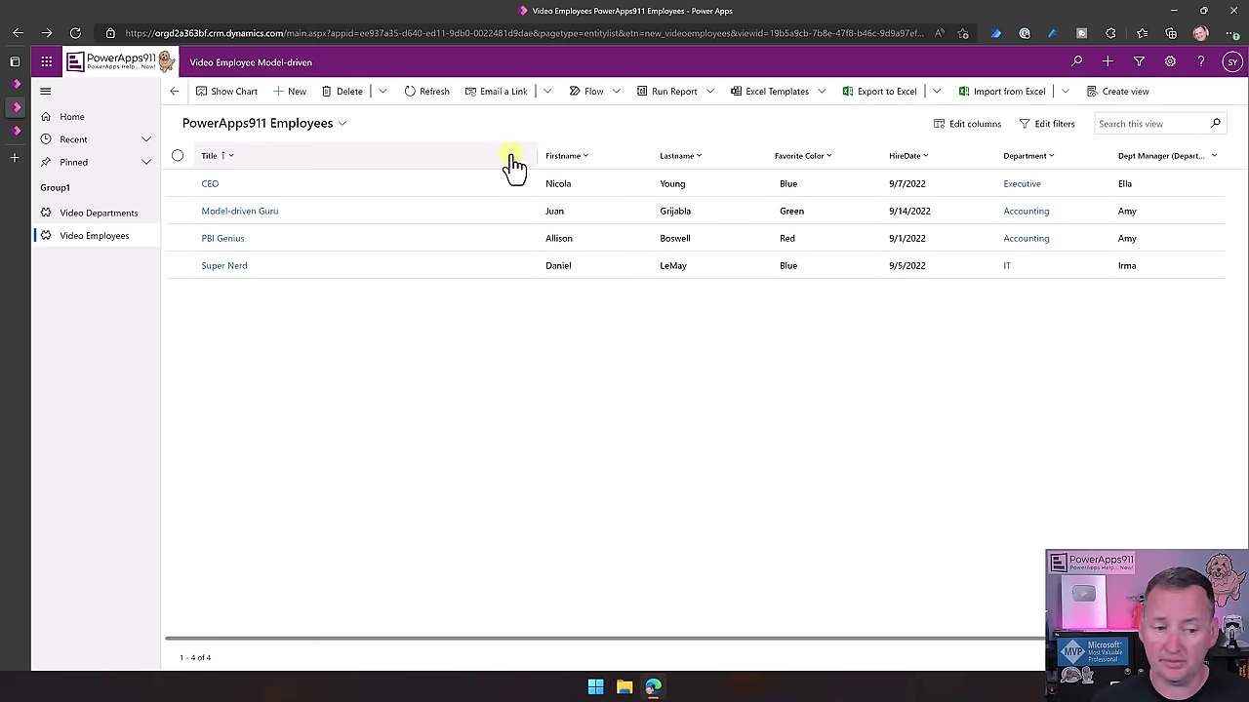
# Open the PBI Genius employee record and upload the matching employee's picture to its Face field
pyautogui.click(229, 240)
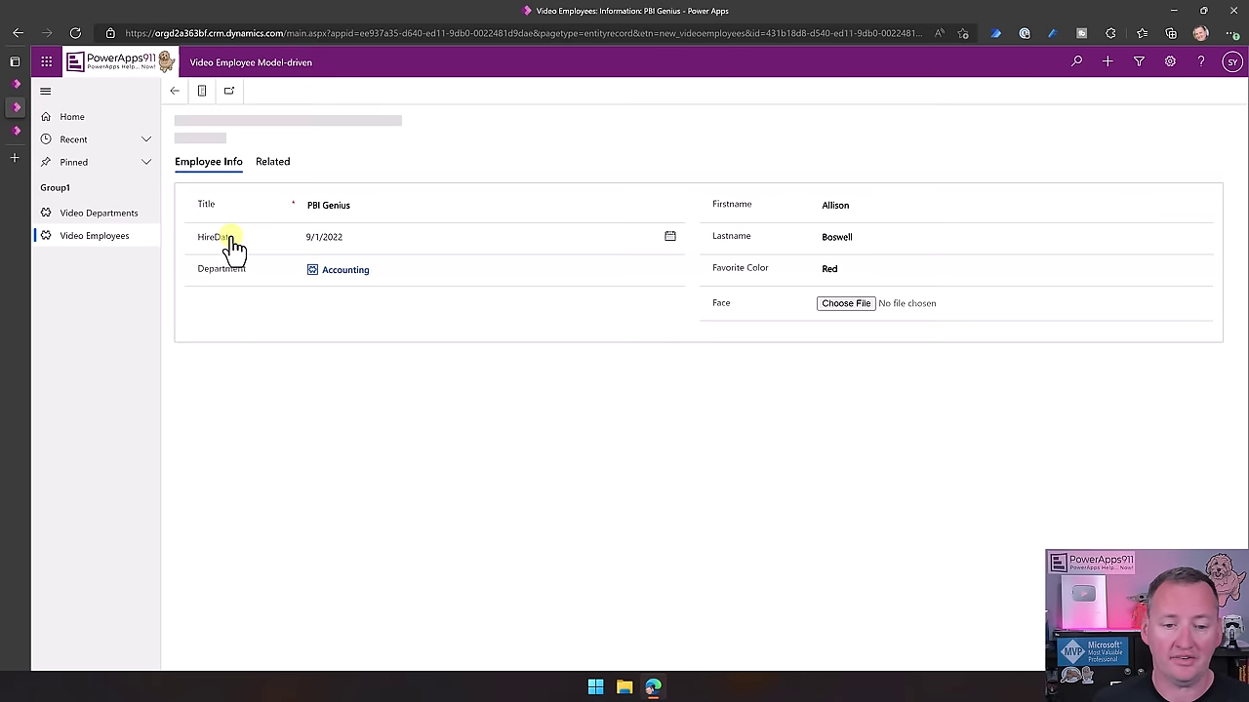
pyautogui.click(847, 304)
pyautogui.doubleClick(151, 109)
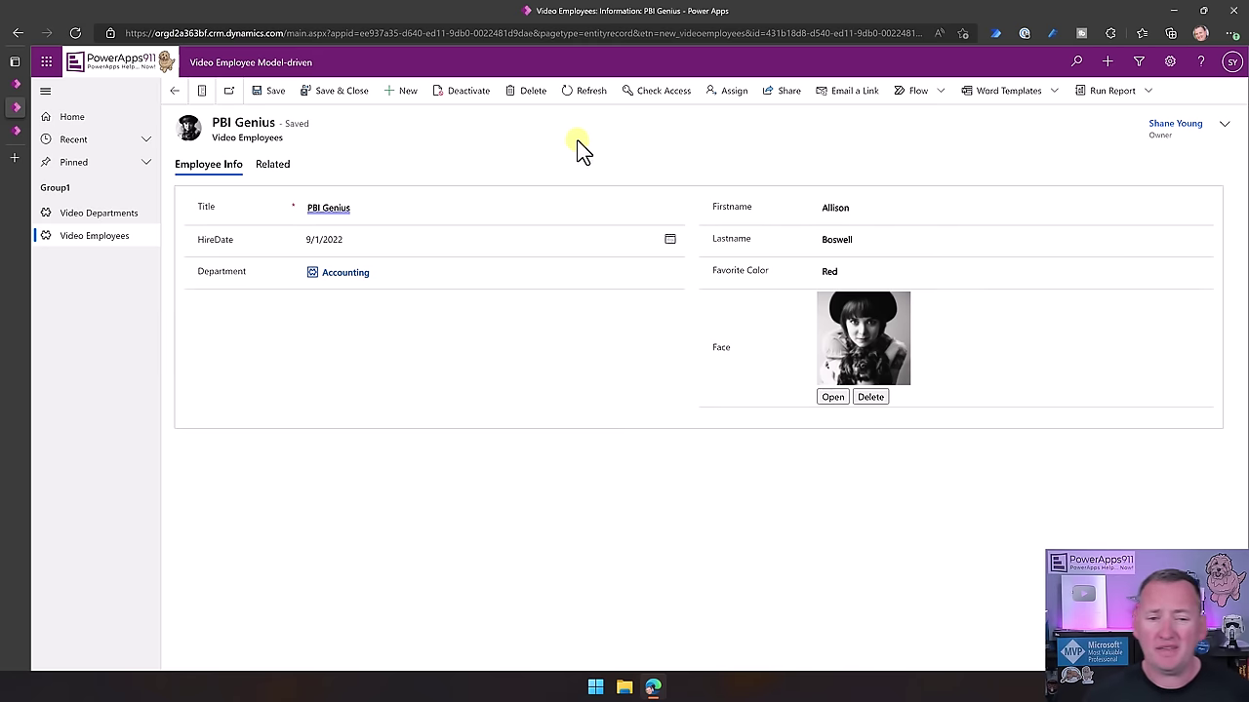
# View the blank form for a new employee, return to the Video Employees list, and select the Super Nerd record
pyautogui.click(400, 97)
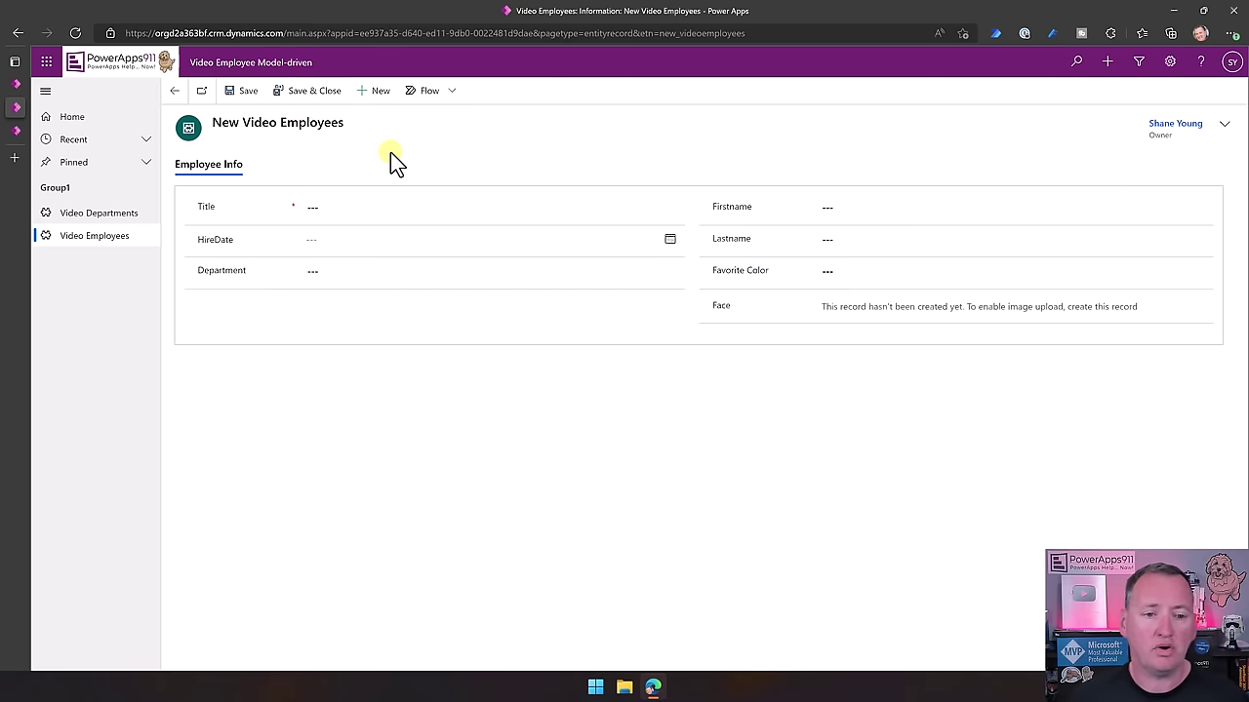
pyautogui.click(176, 91)
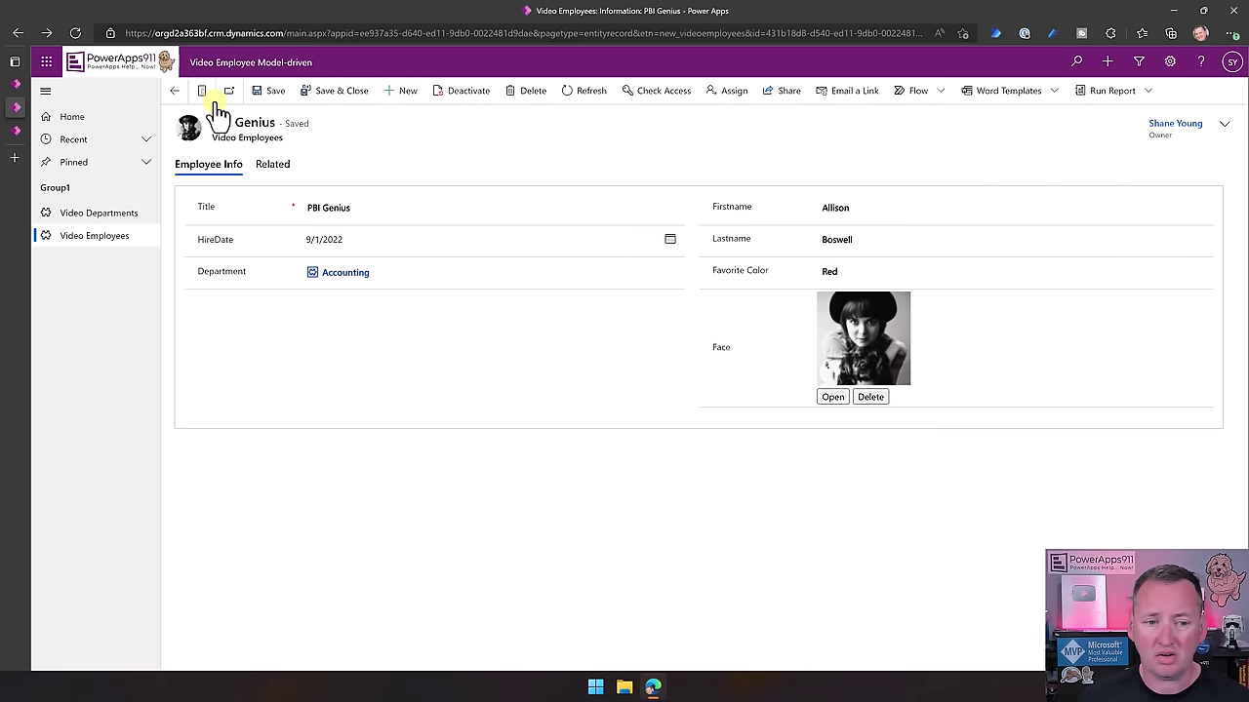
pyautogui.click(98, 237)
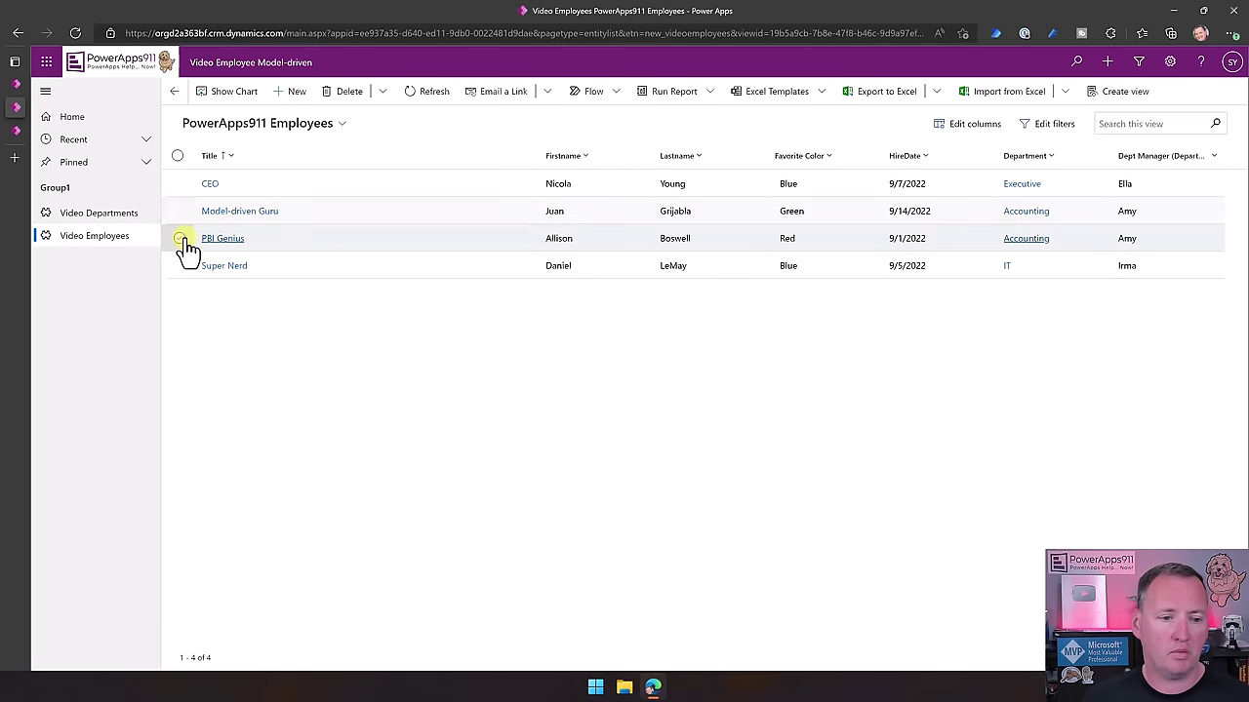
pyautogui.click(180, 266)
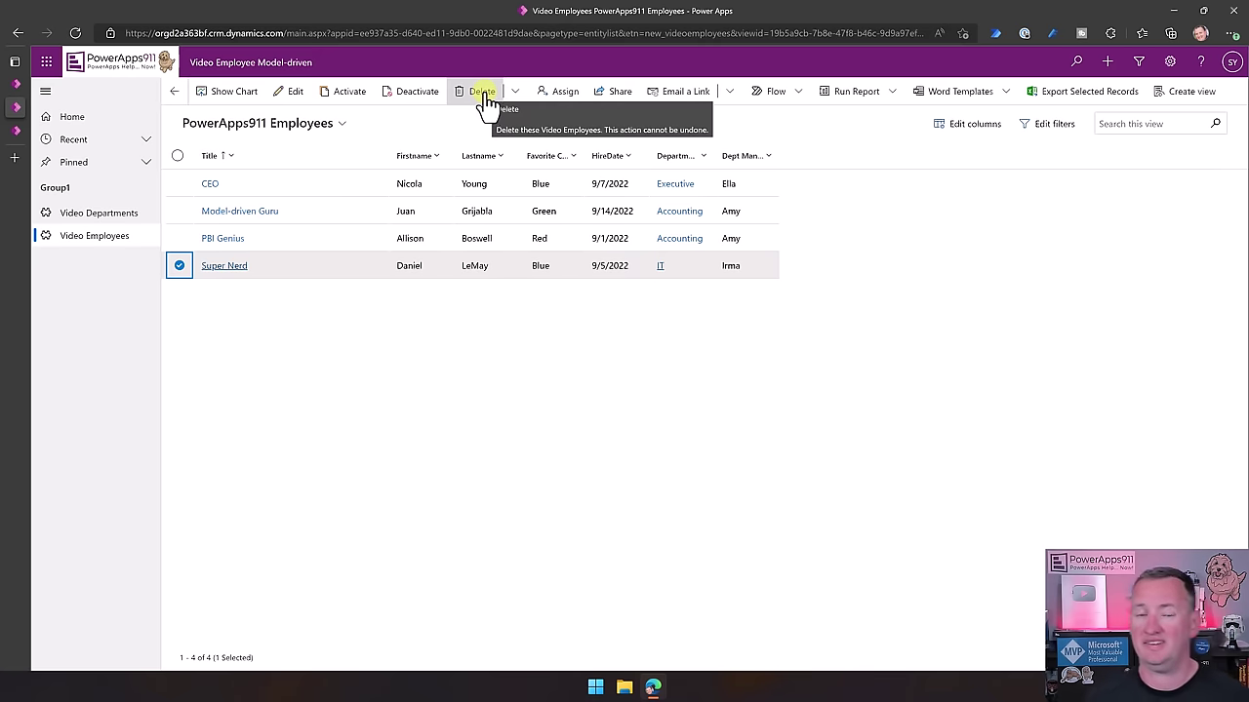
# Open the IT record from Video Departments to examine its default form
pyautogui.click(118, 215)
pyautogui.click(204, 239)
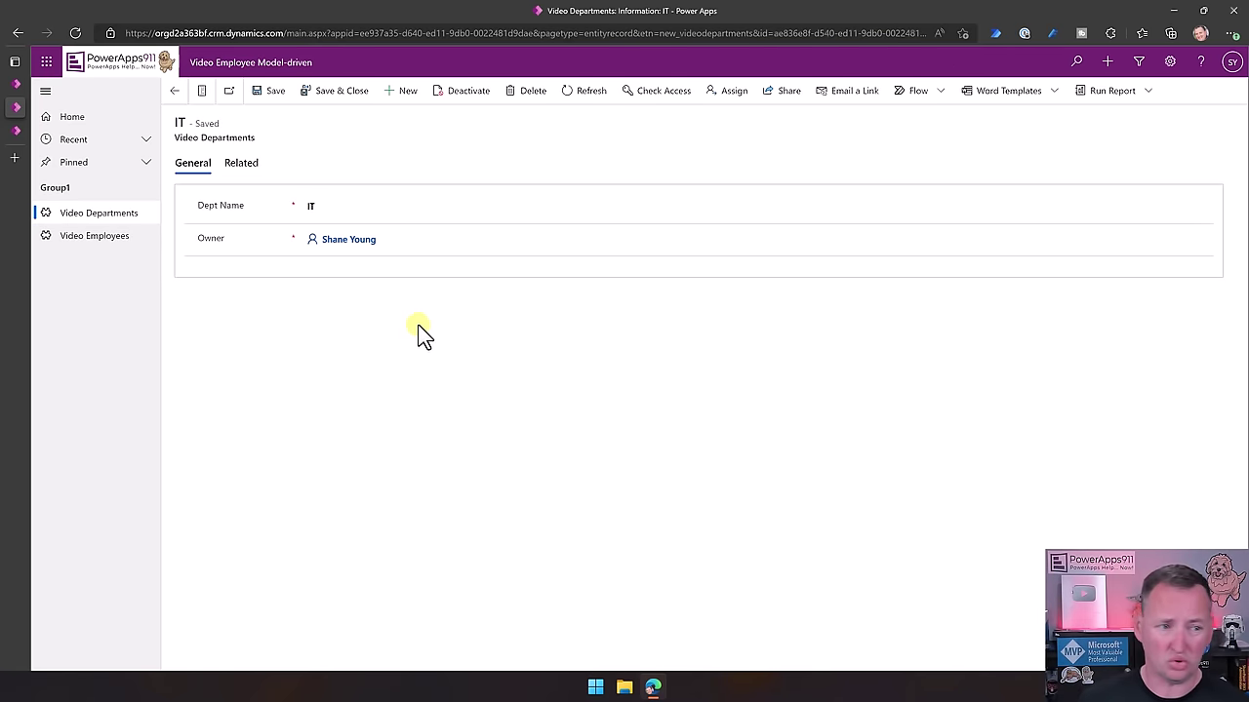
# Leave the employee form editor in the maker portal and open the Main Information form of the Video Departments table for editing
pyautogui.click(16, 82)
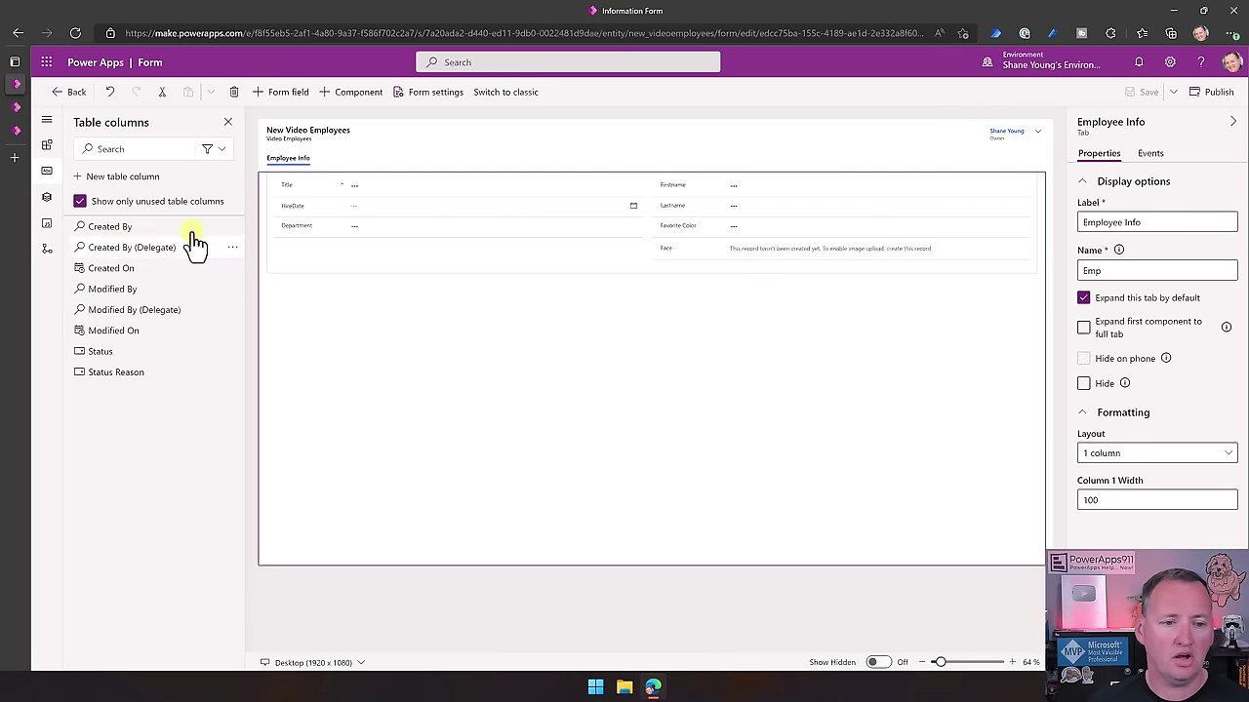
pyautogui.click(72, 96)
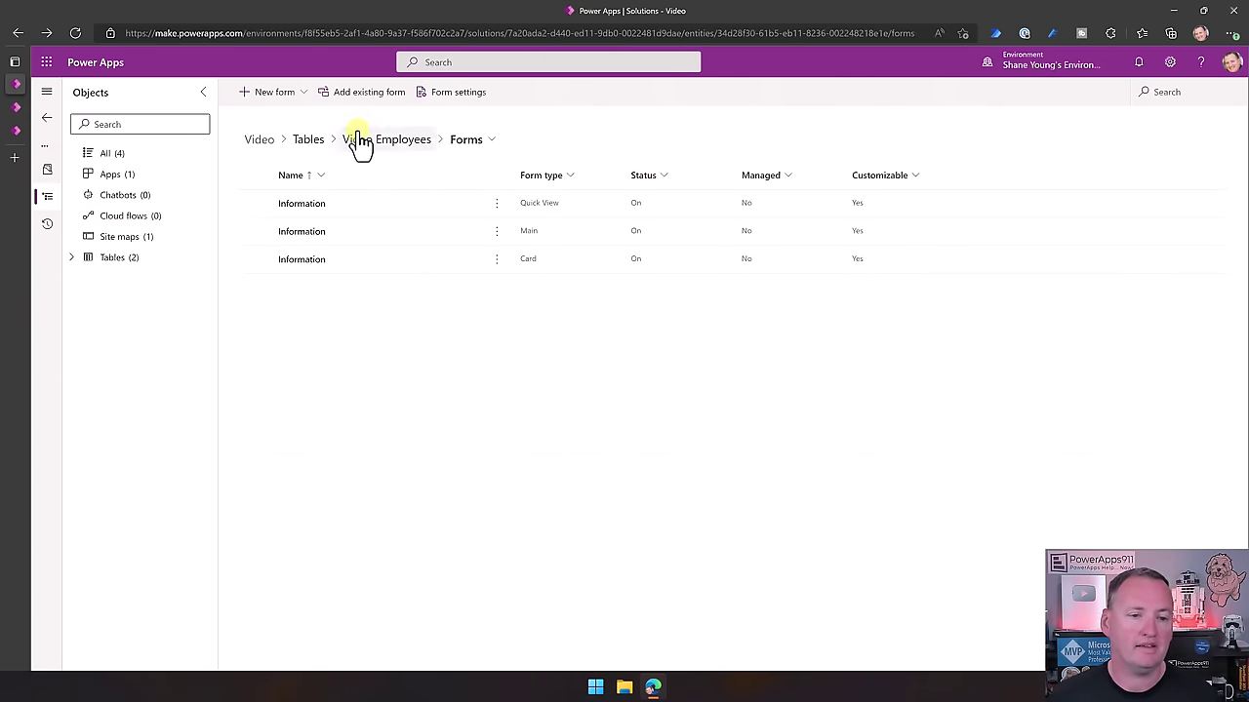
pyautogui.click(317, 141)
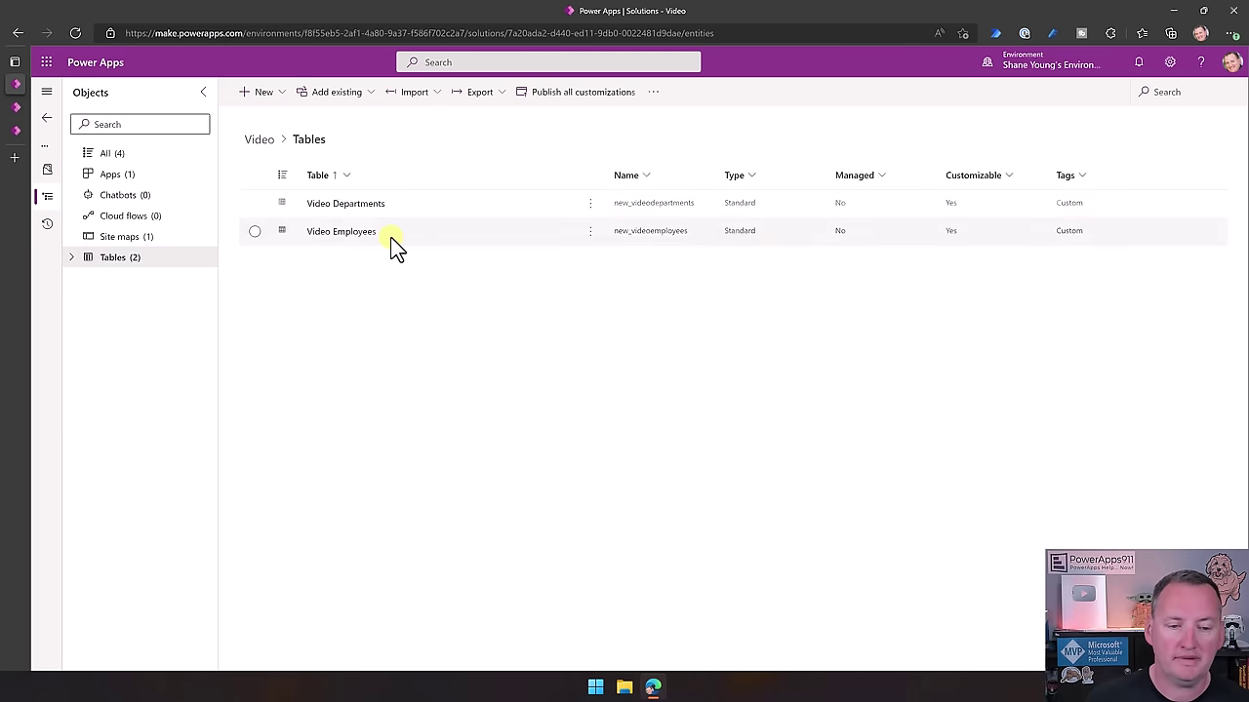
pyautogui.click(357, 207)
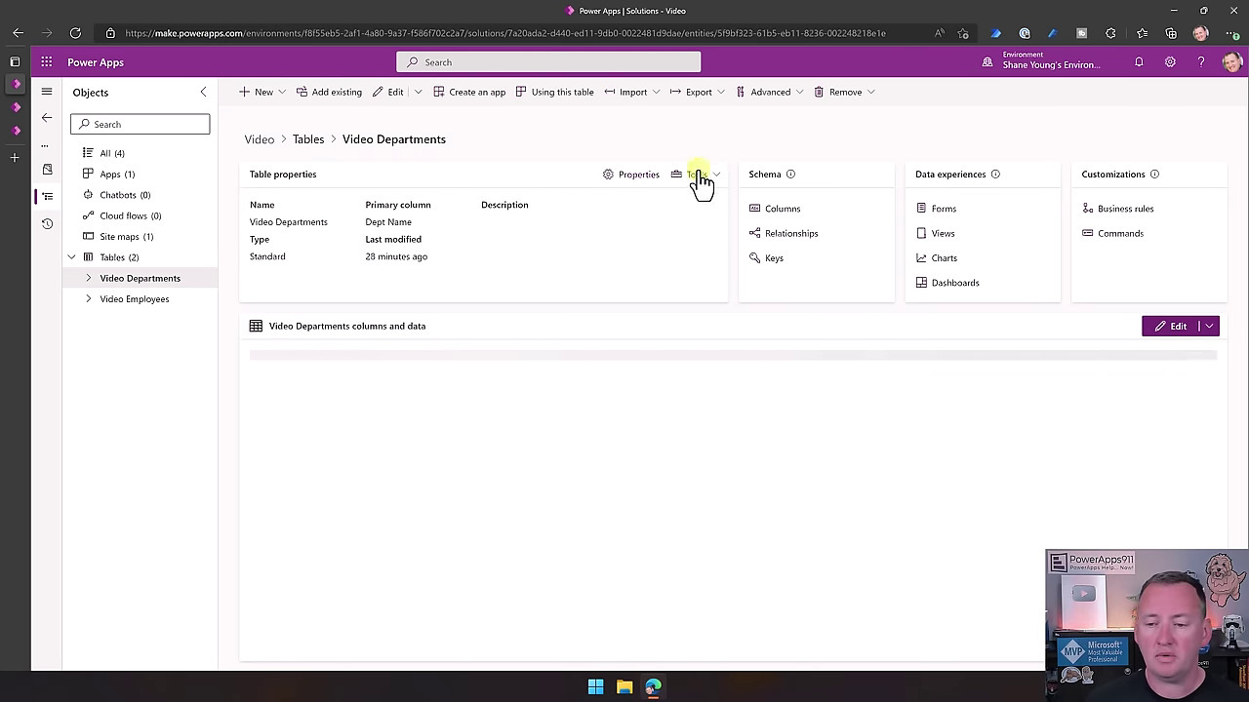
pyautogui.click(944, 210)
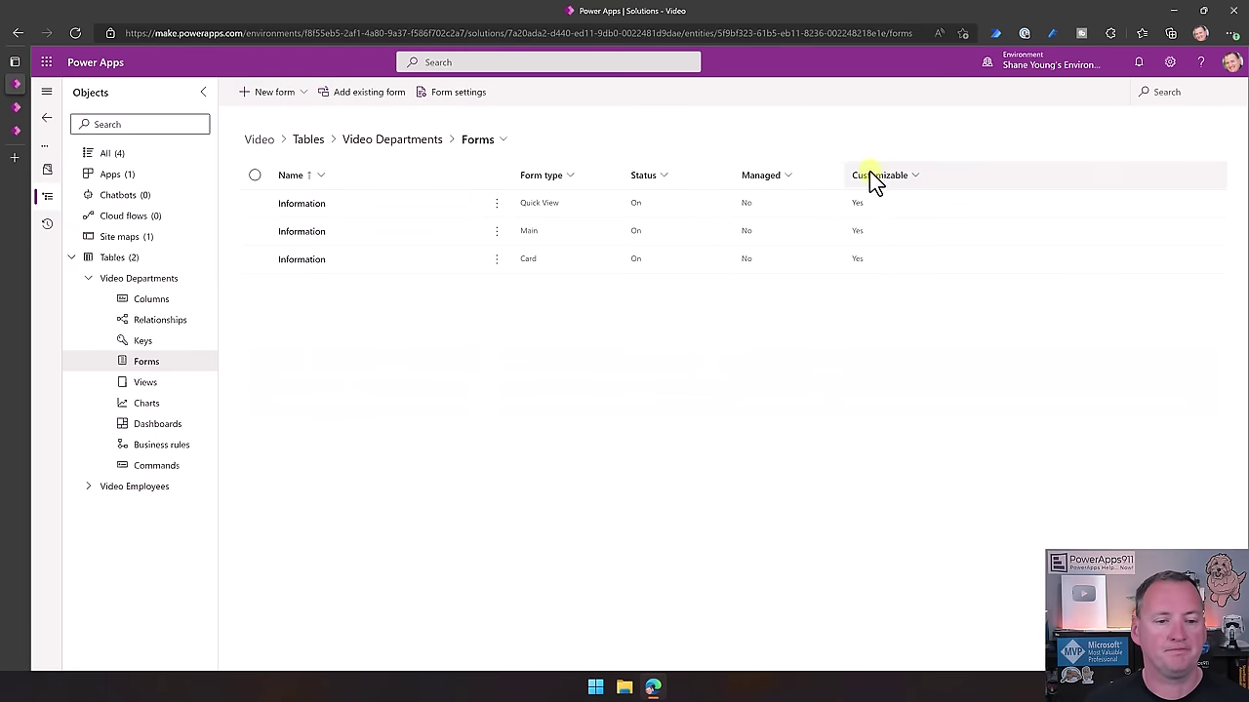
pyautogui.click(302, 232)
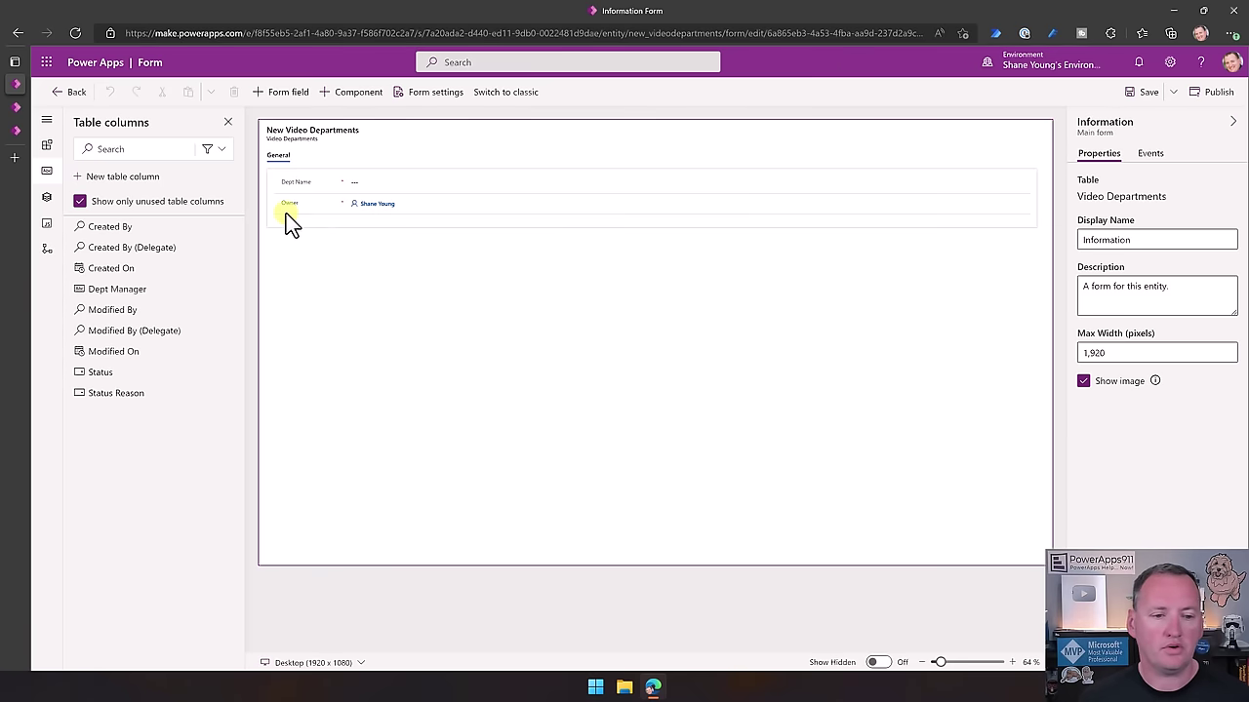
# Move the Owner field into the form header and add the Dept Manager column below Dept Name
pyautogui.moveTo(291, 216); pyautogui.dragTo(975, 139)
pyautogui.moveTo(136, 290); pyautogui.dragTo(313, 203)
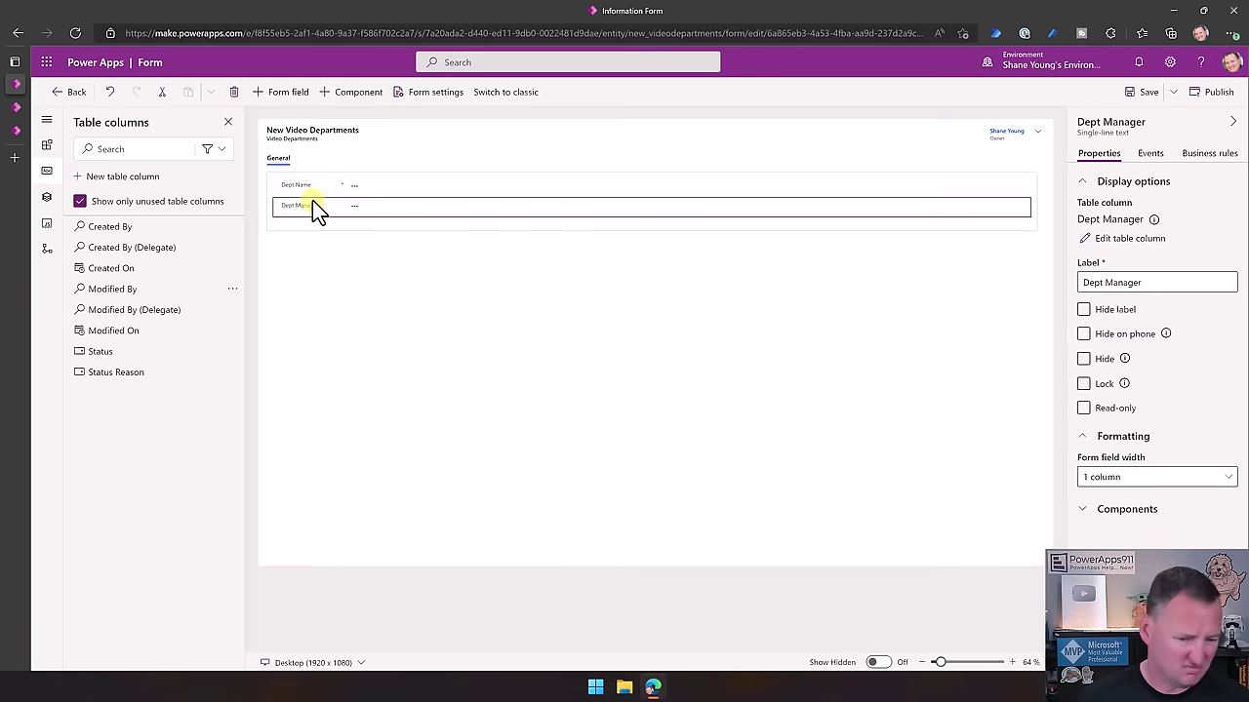
pyautogui.click(397, 274)
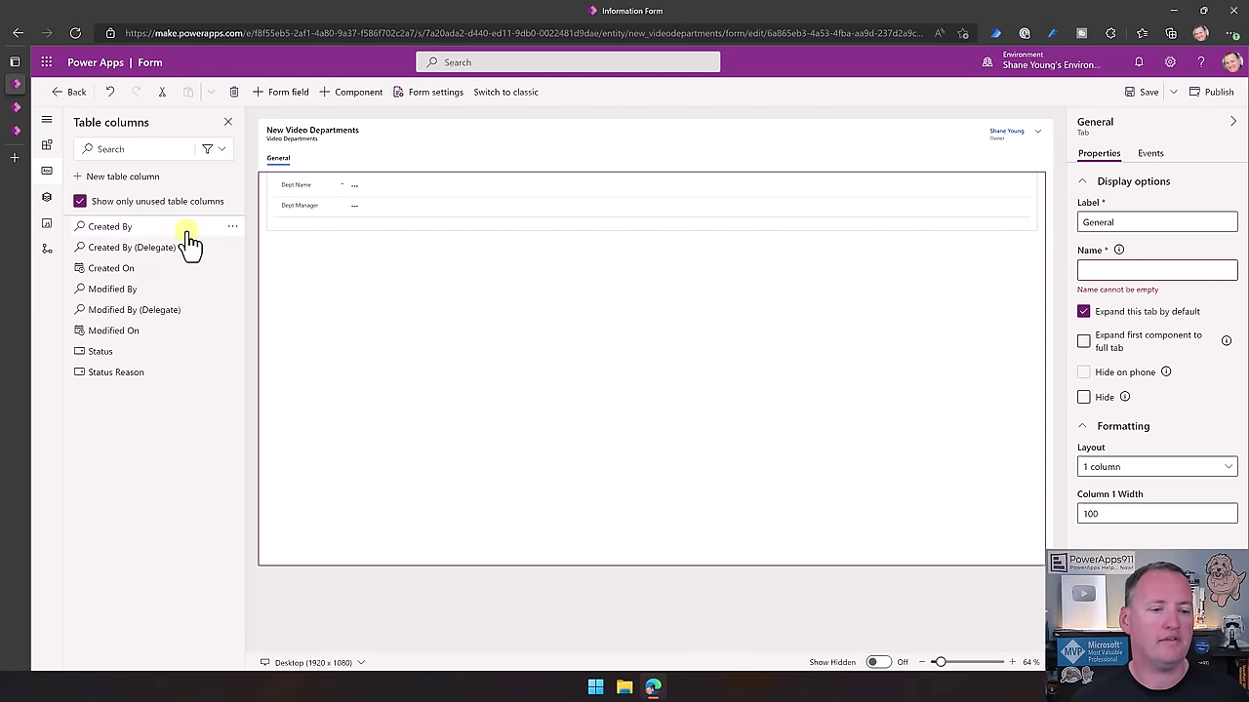
# Add a subgrid below Dept Manager showing related Video Employees (Department) records with the PowerApps911 Employees default view
pyautogui.click(47, 146)
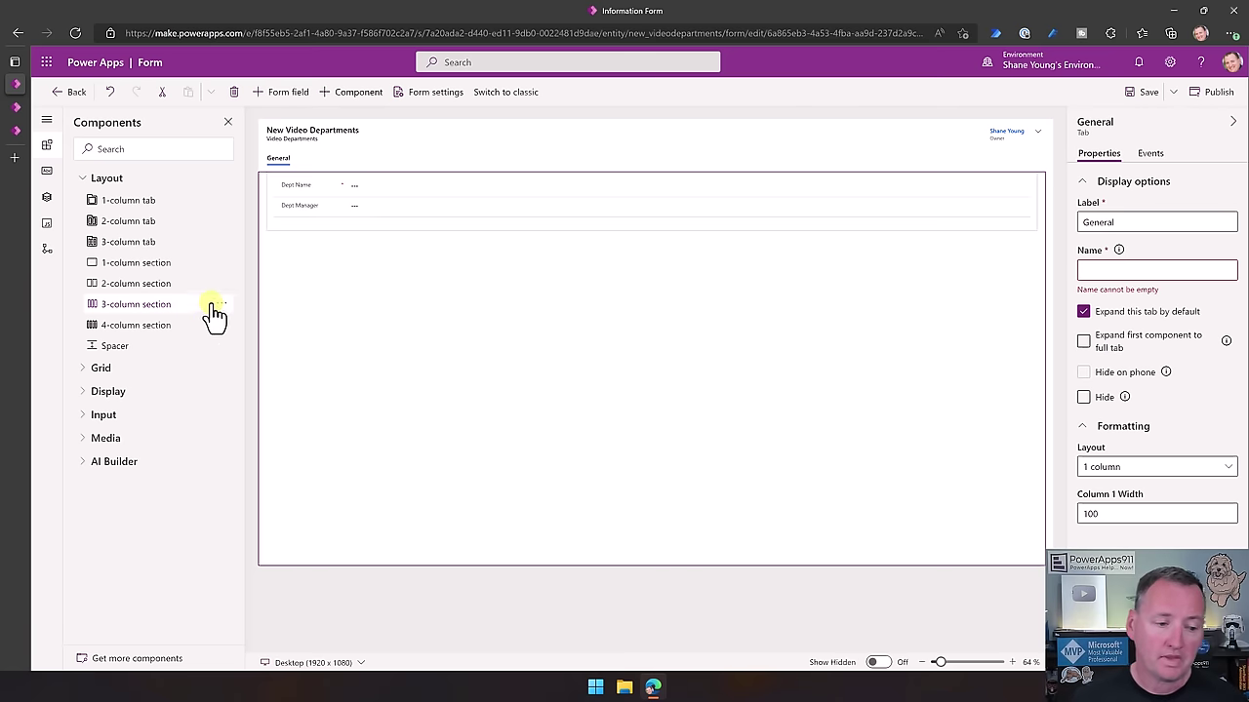
pyautogui.click(87, 373)
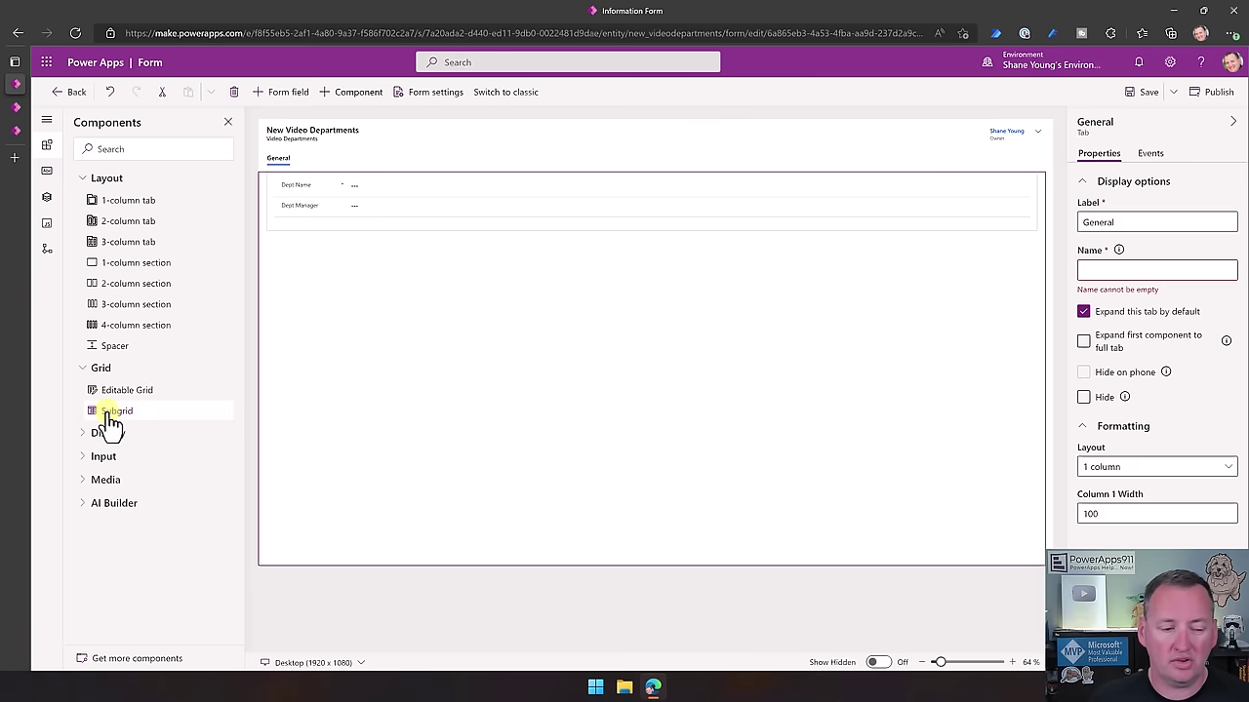
pyautogui.moveTo(115, 398)
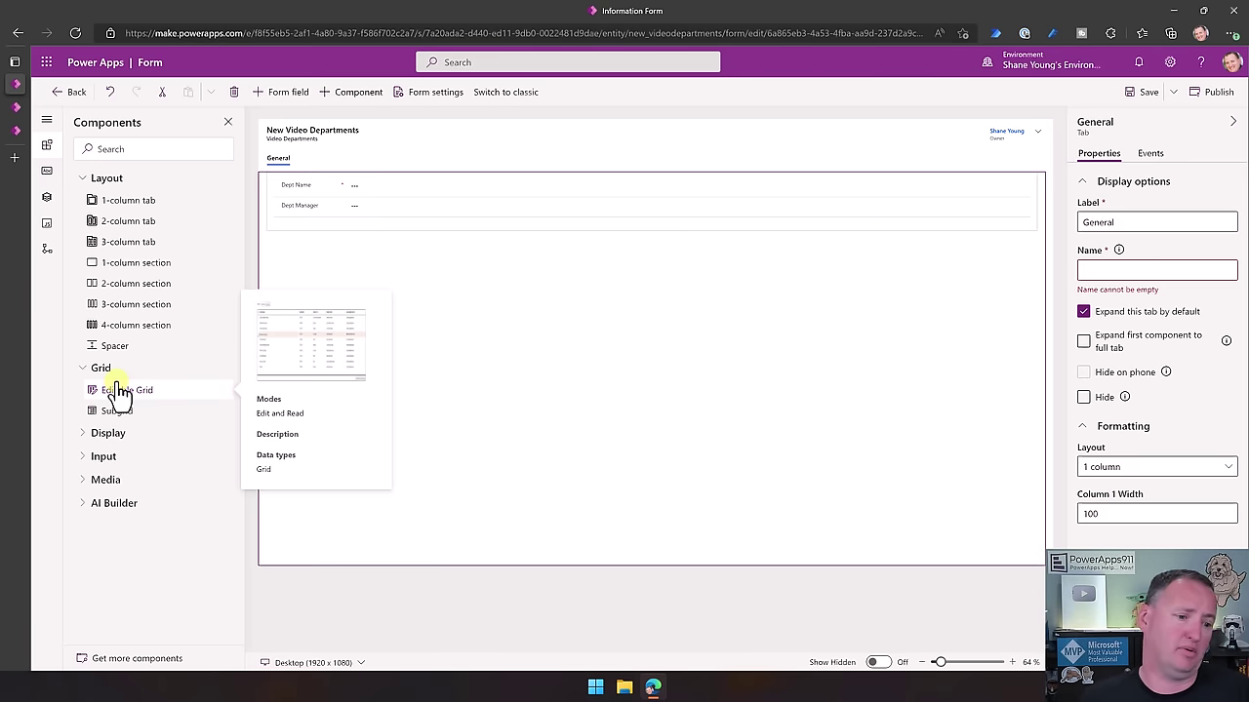
pyautogui.moveTo(116, 417); pyautogui.dragTo(342, 239)
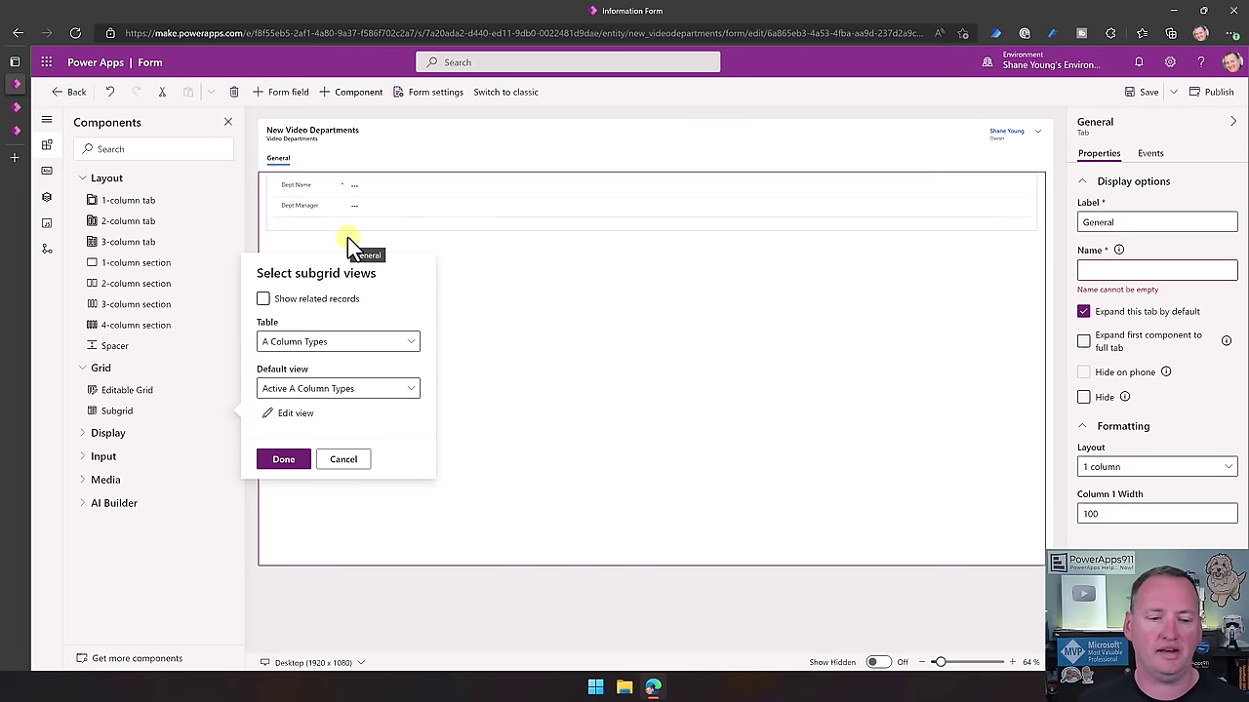
pyautogui.click(308, 310)
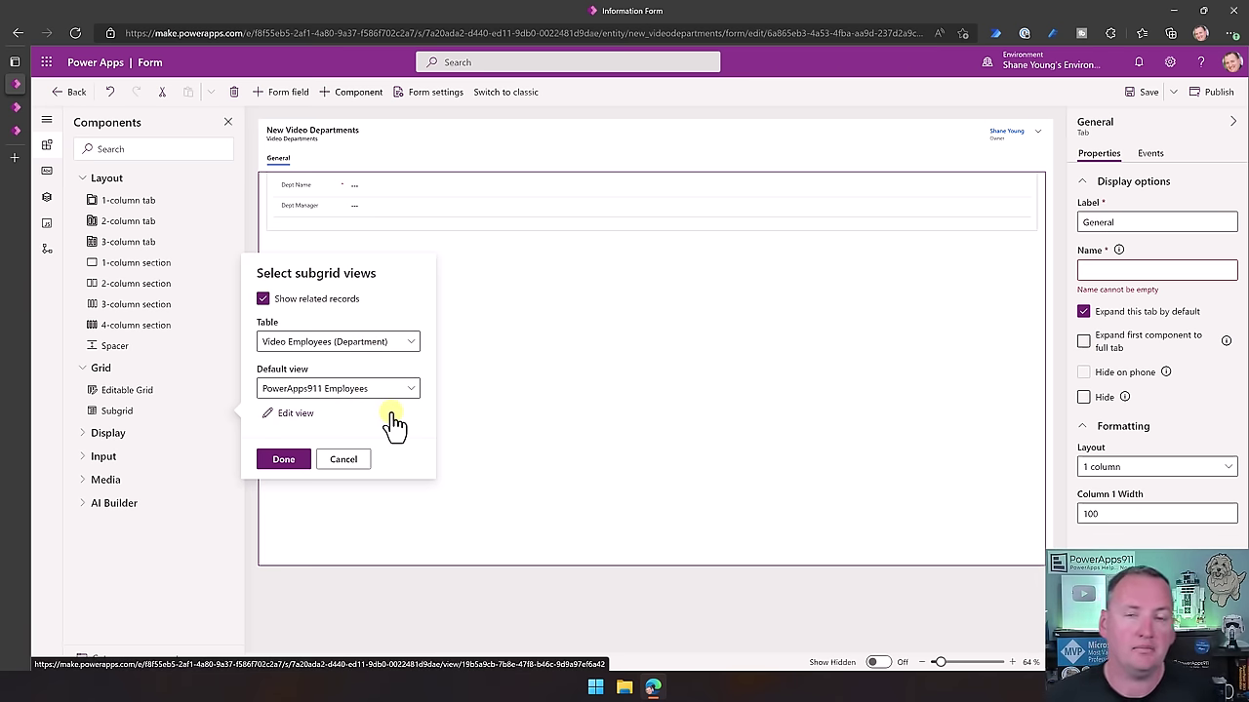
pyautogui.click(281, 461)
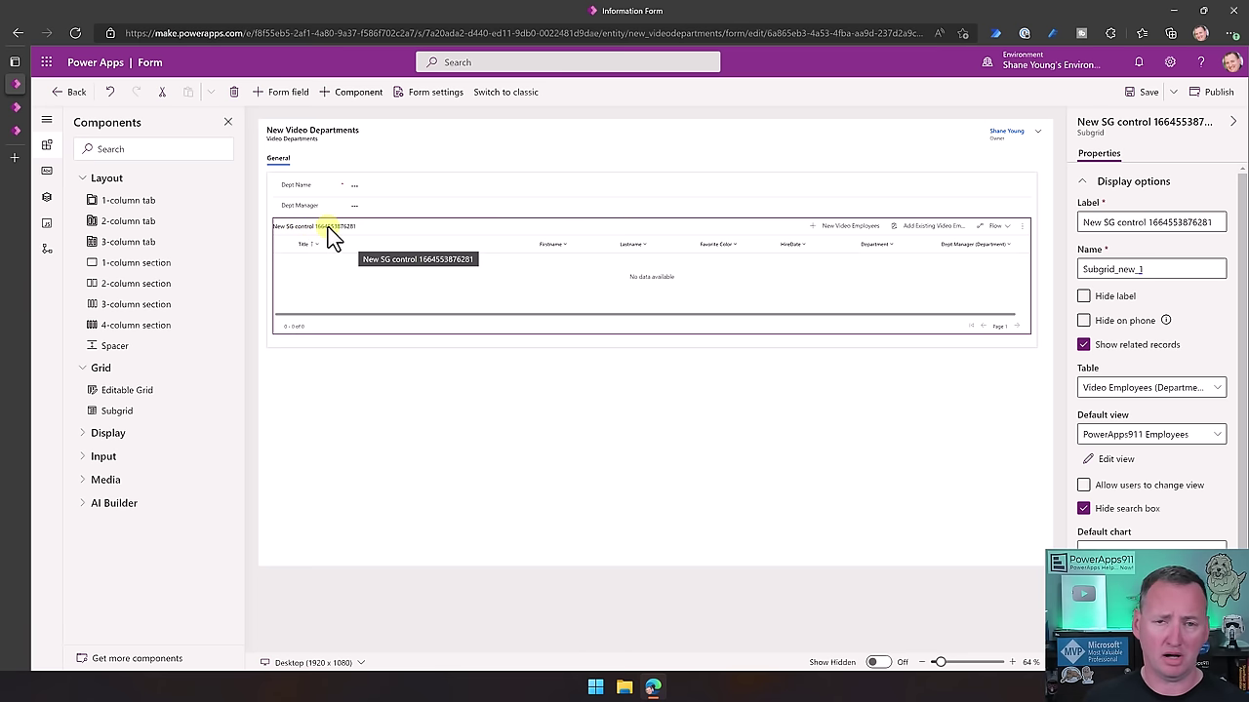
# Change the subgrid's label to PowerApps911 Employees, and save and publish the form
pyautogui.tripleClick(1145, 222)
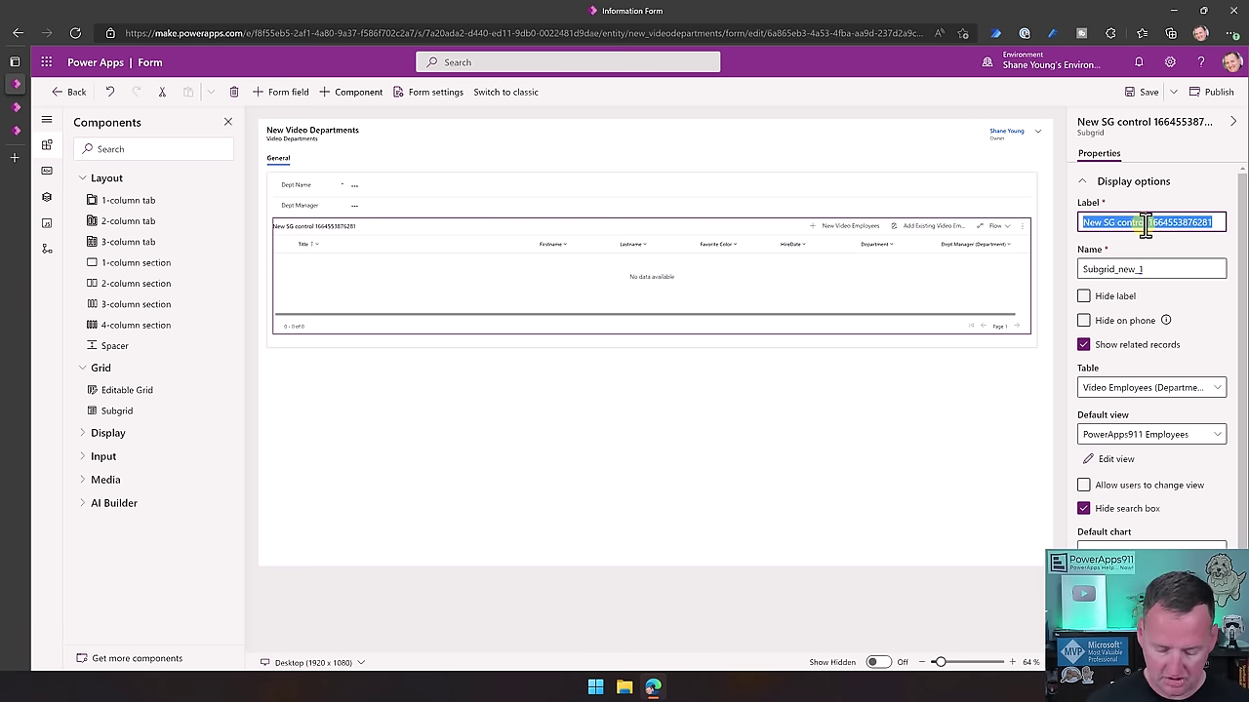
pyautogui.write('PowerApps911 Employees')
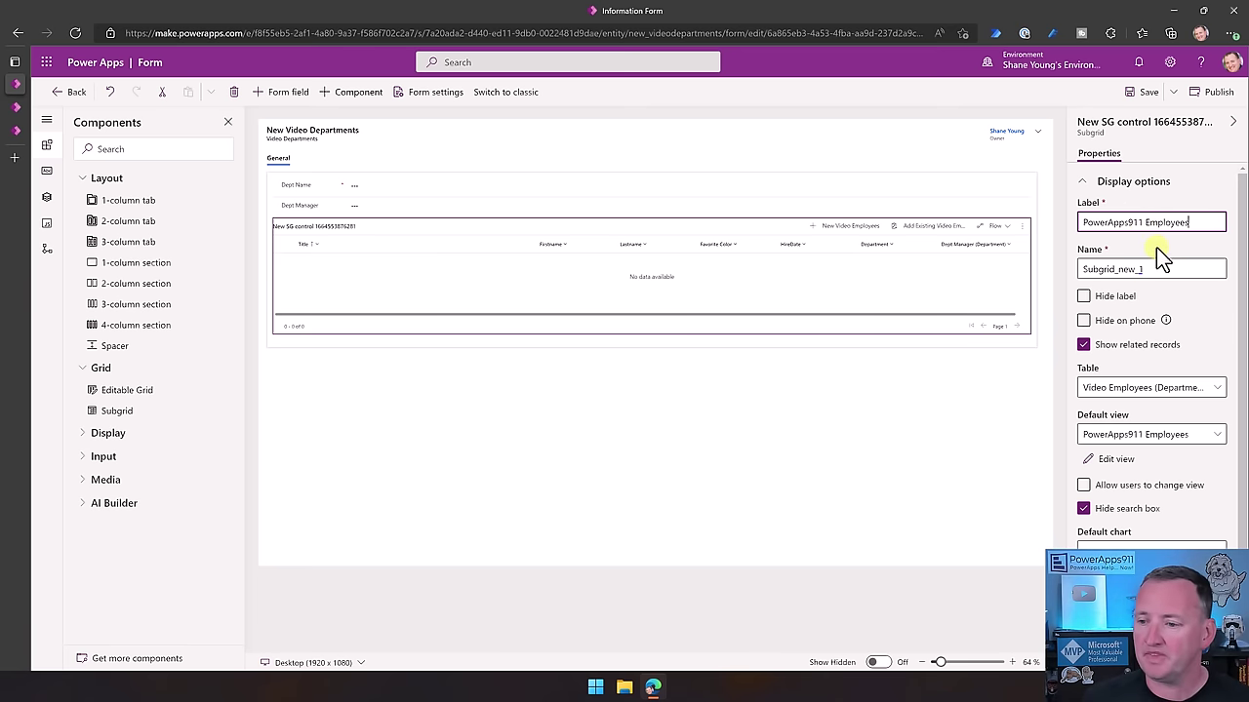
pyautogui.press('Return')
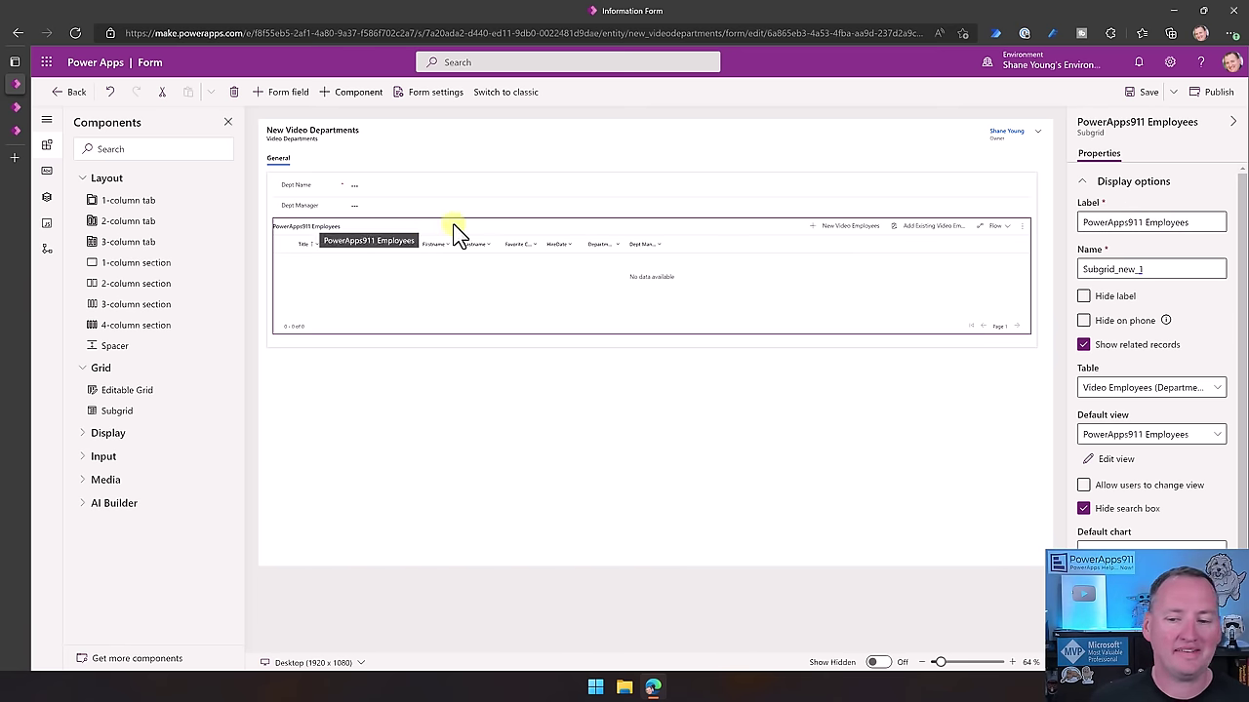
pyautogui.click(1139, 93)
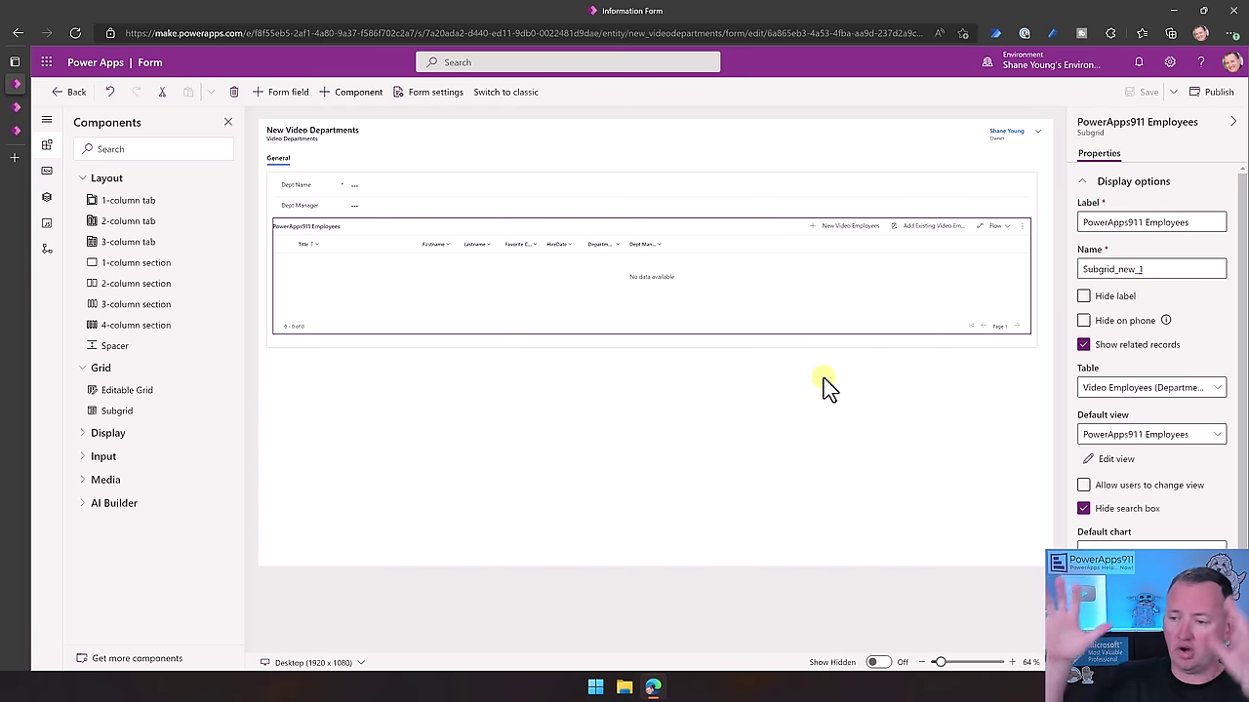
pyautogui.click(1215, 97)
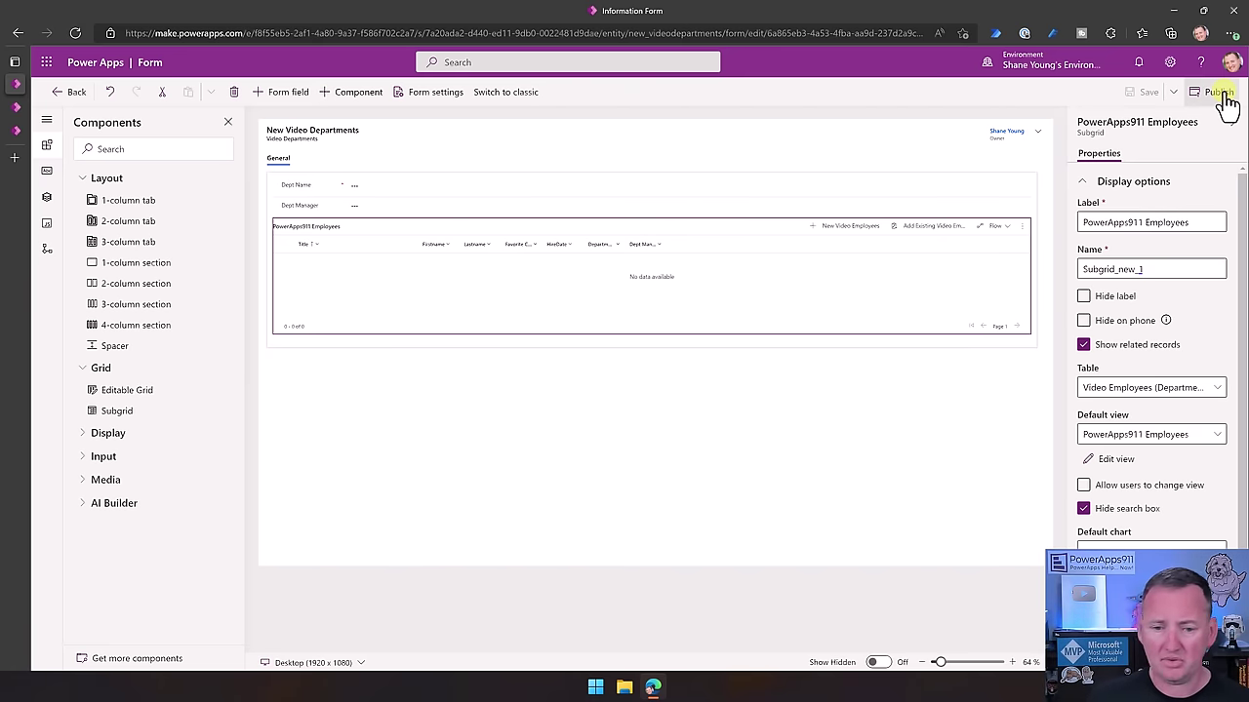
# Refresh the running app and open the Executive department record to check the updated form and its employee subgrid
pyautogui.click(15, 107)
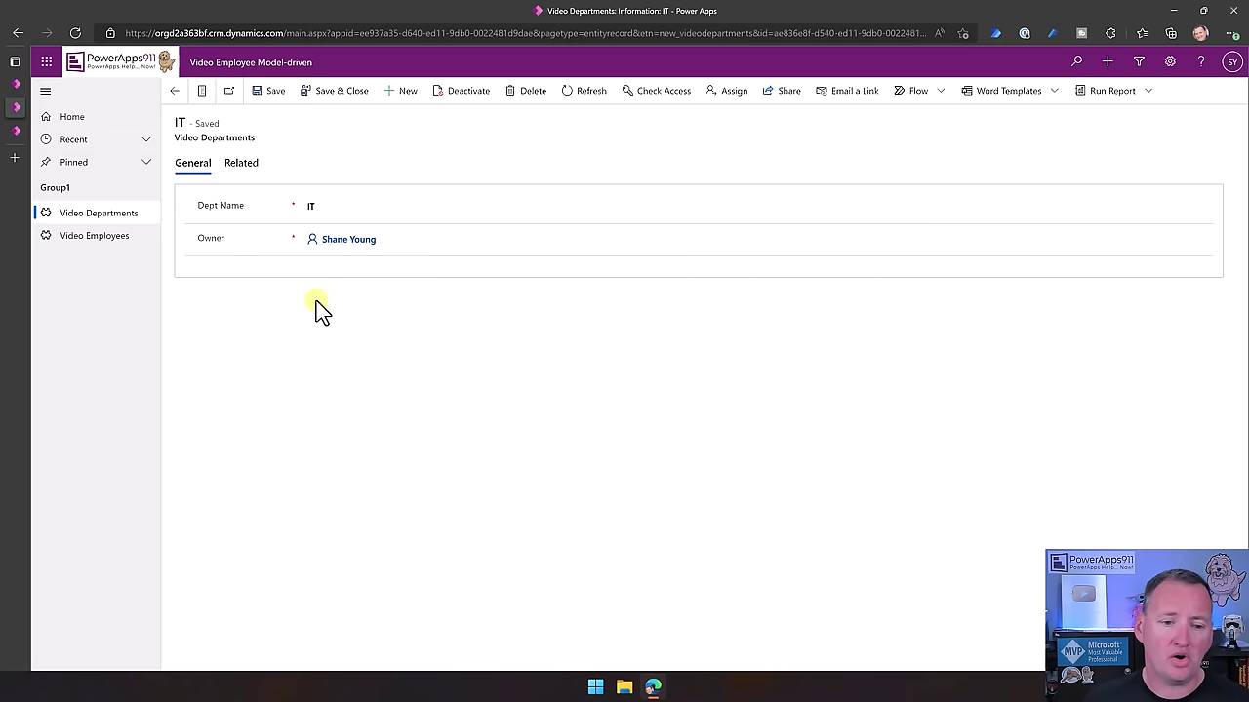
pyautogui.click(73, 31)
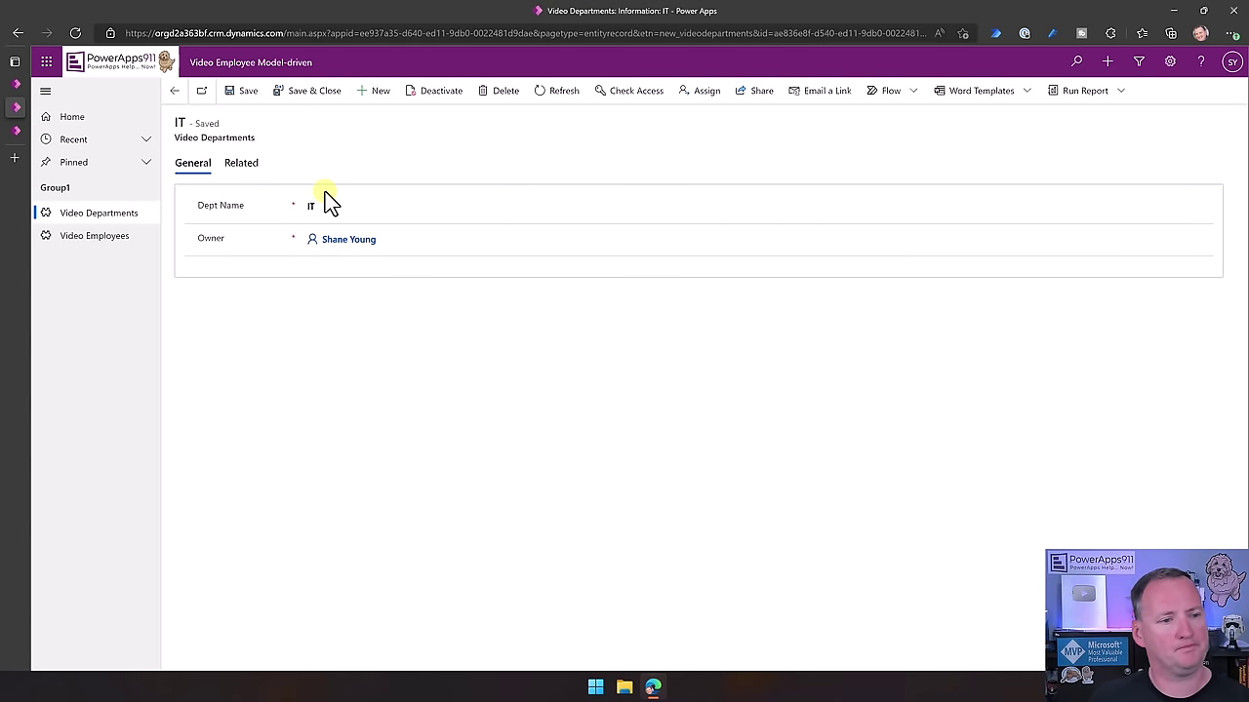
pyautogui.click(73, 237)
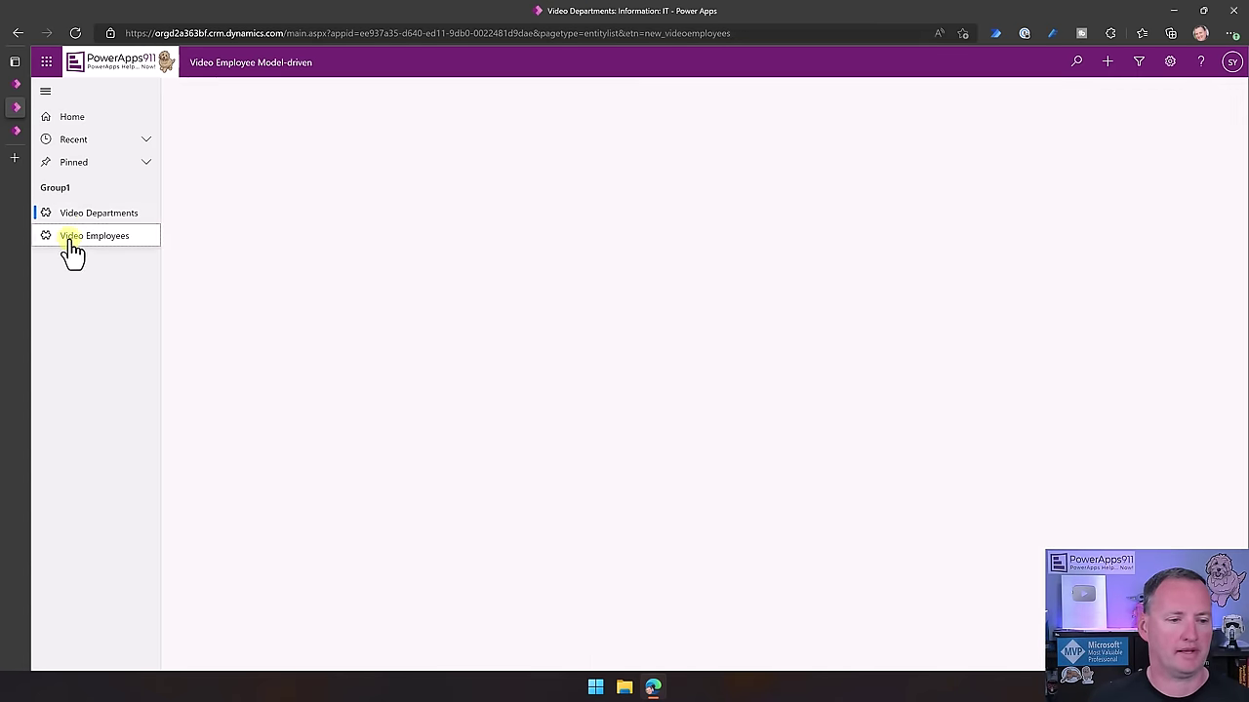
pyautogui.click(103, 221)
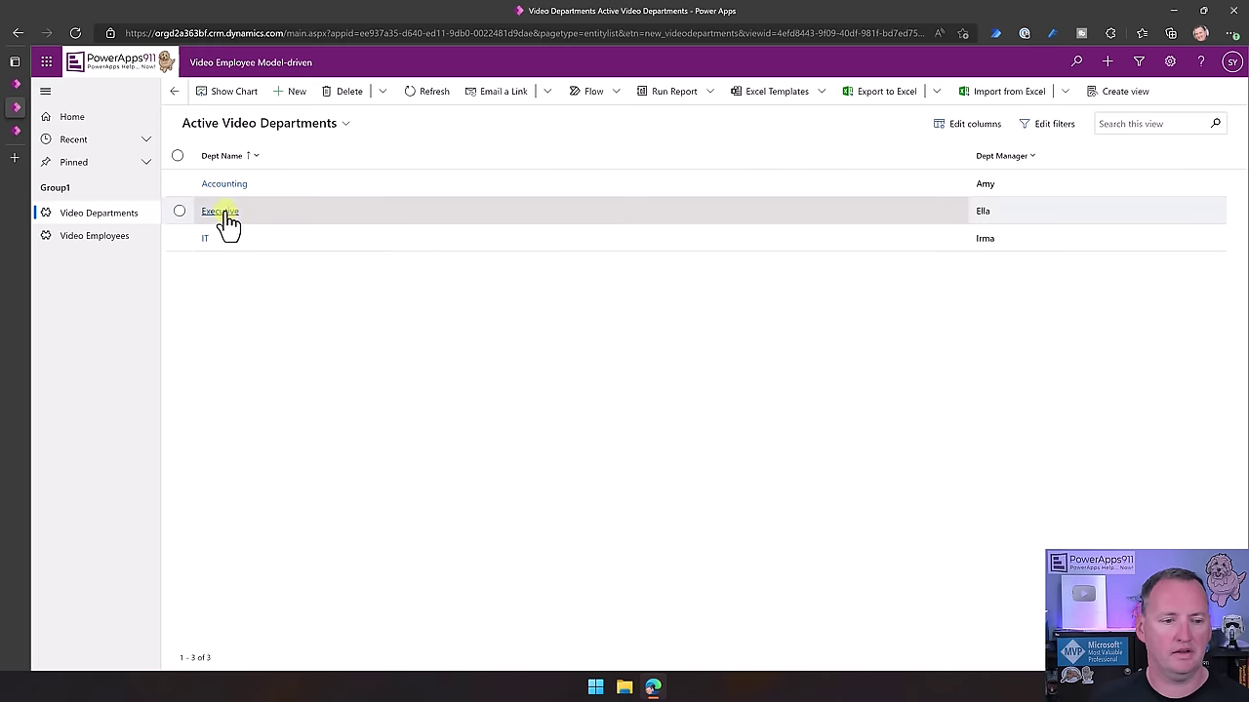
pyautogui.click(223, 219)
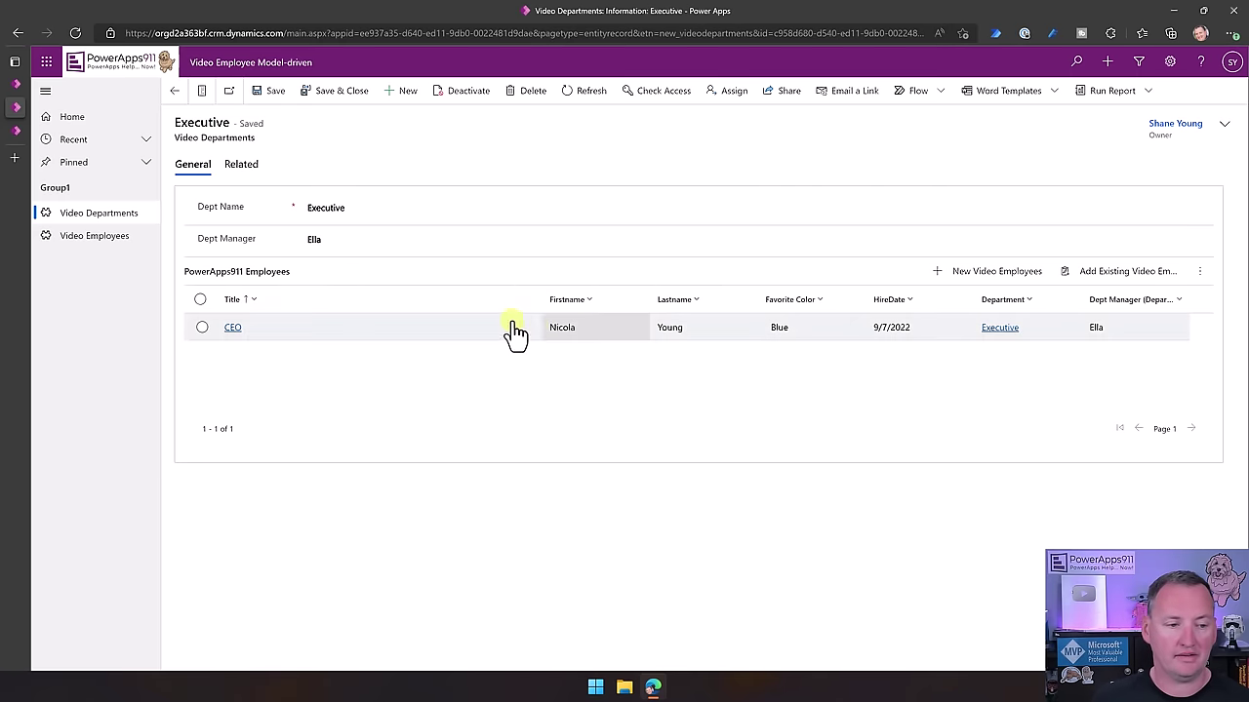
# Open the Accounting department record and drill into the PBI Genius employee from its subgrid
pyautogui.click(178, 96)
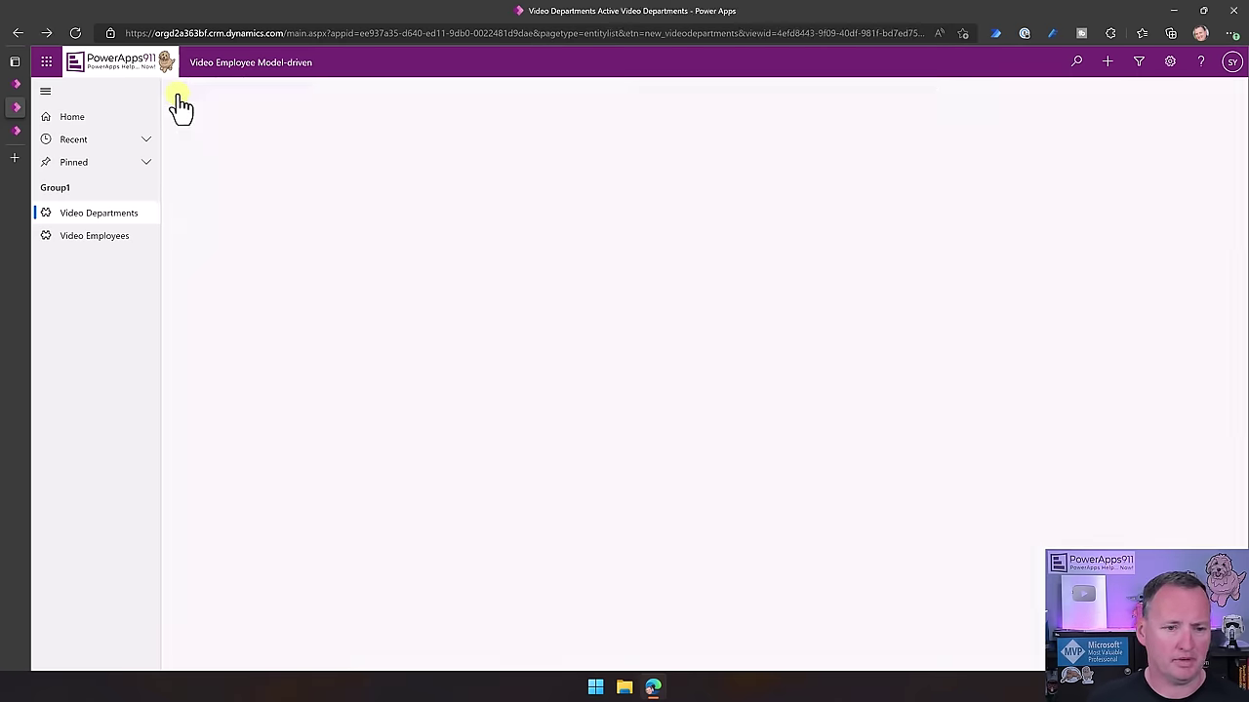
pyautogui.click(227, 194)
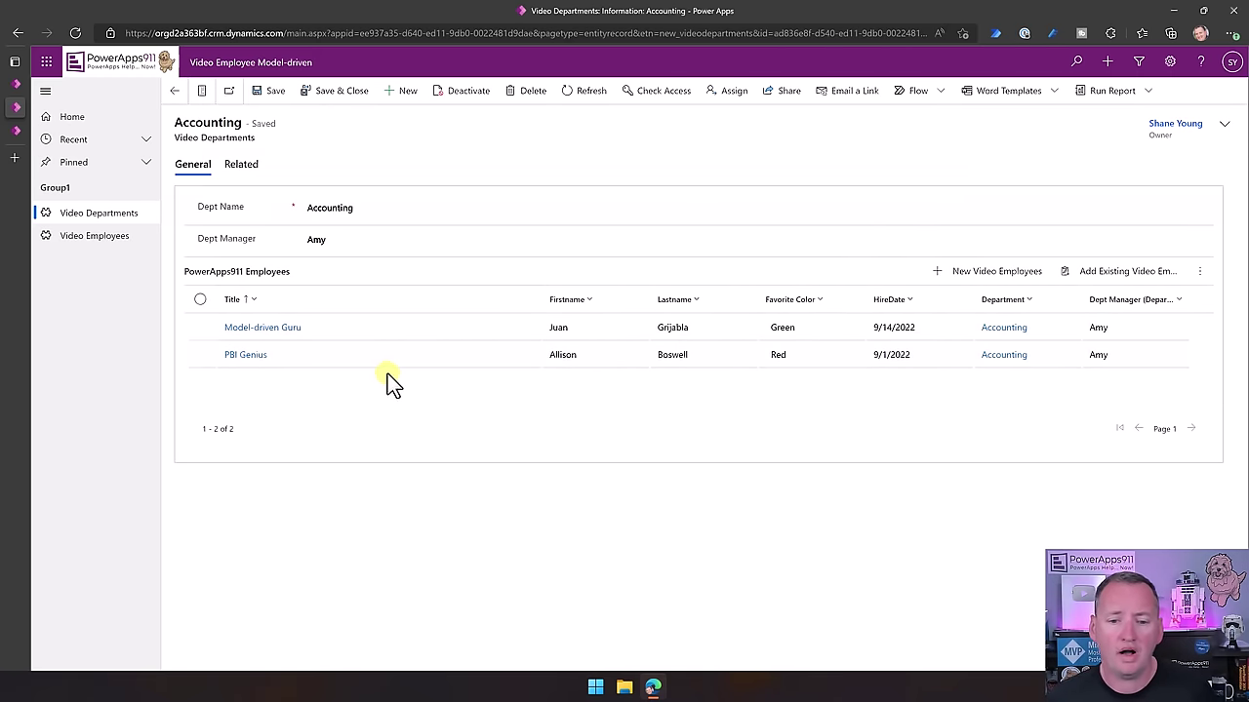
pyautogui.click(251, 356)
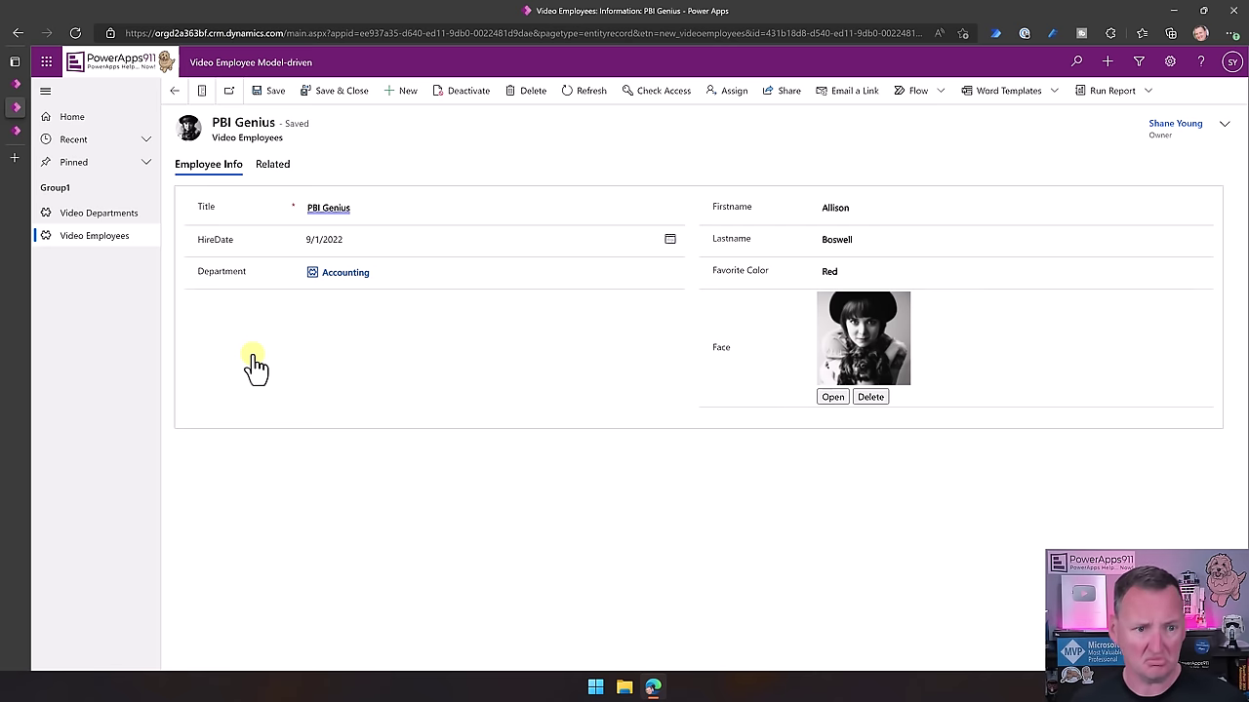
# Return to the Video solution in the maker portal and open the Video Employees table's main Information form for editing
pyautogui.click(17, 85)
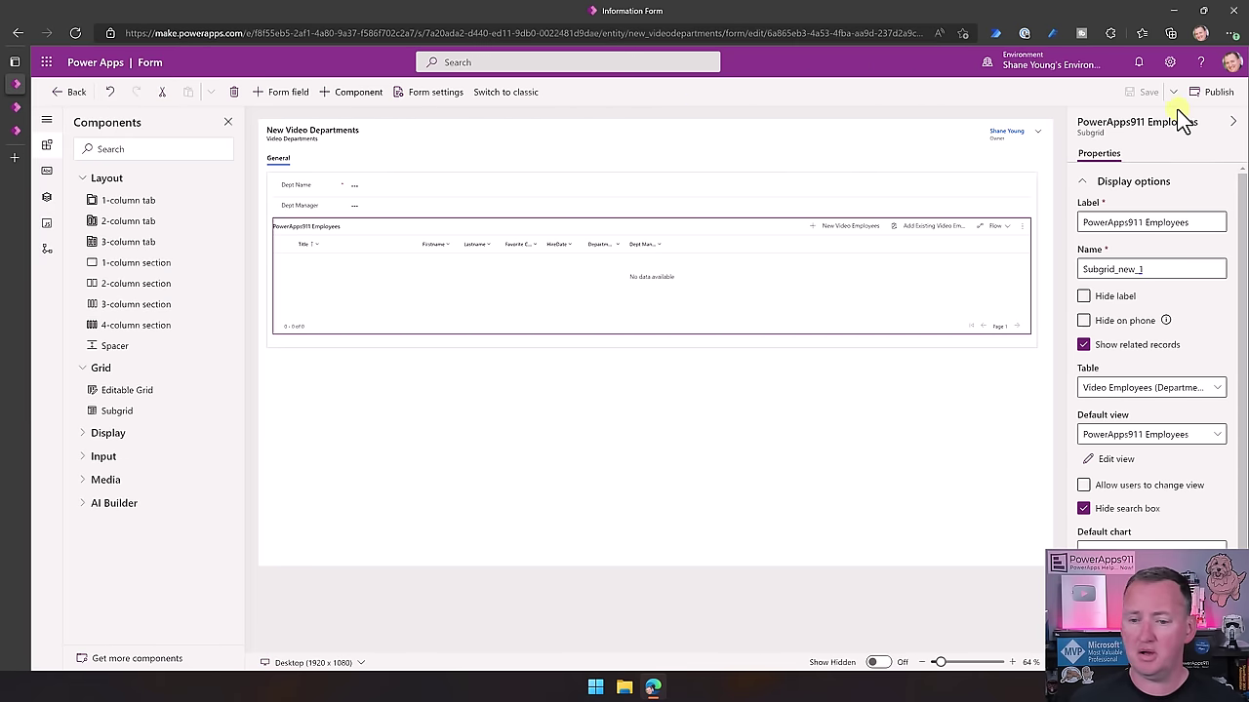
pyautogui.click(98, 147)
pyautogui.click(67, 93)
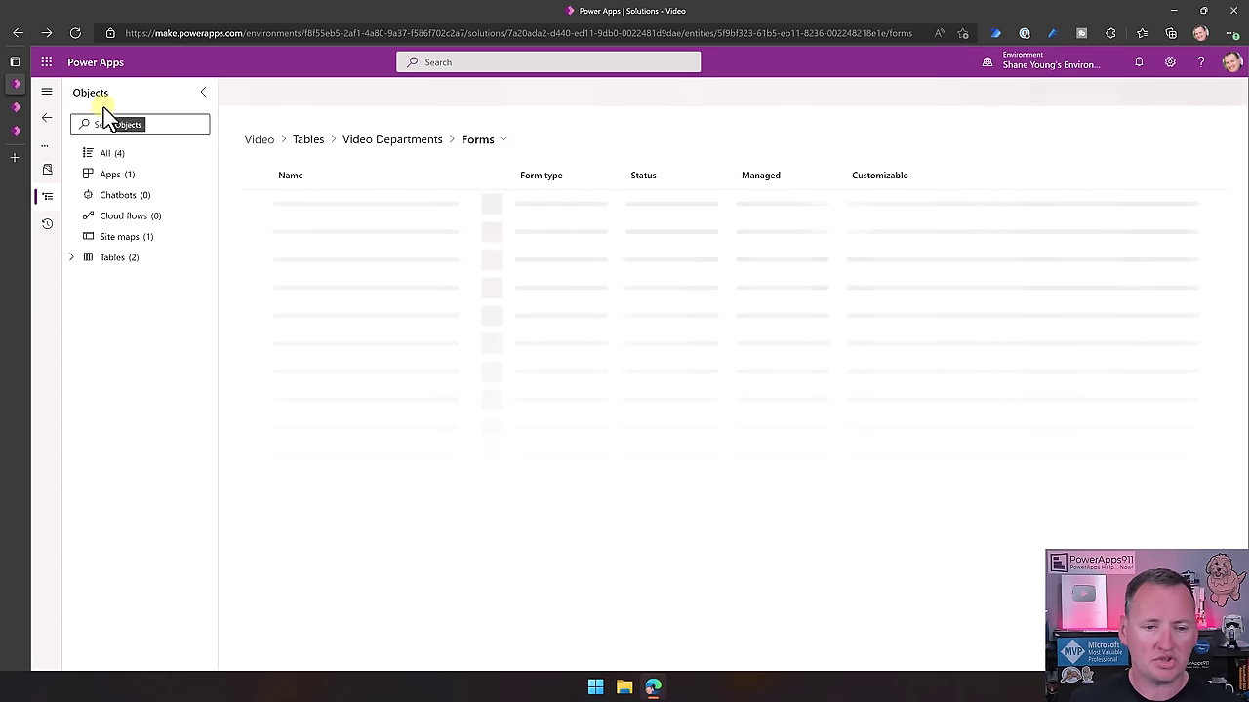
pyautogui.click(372, 146)
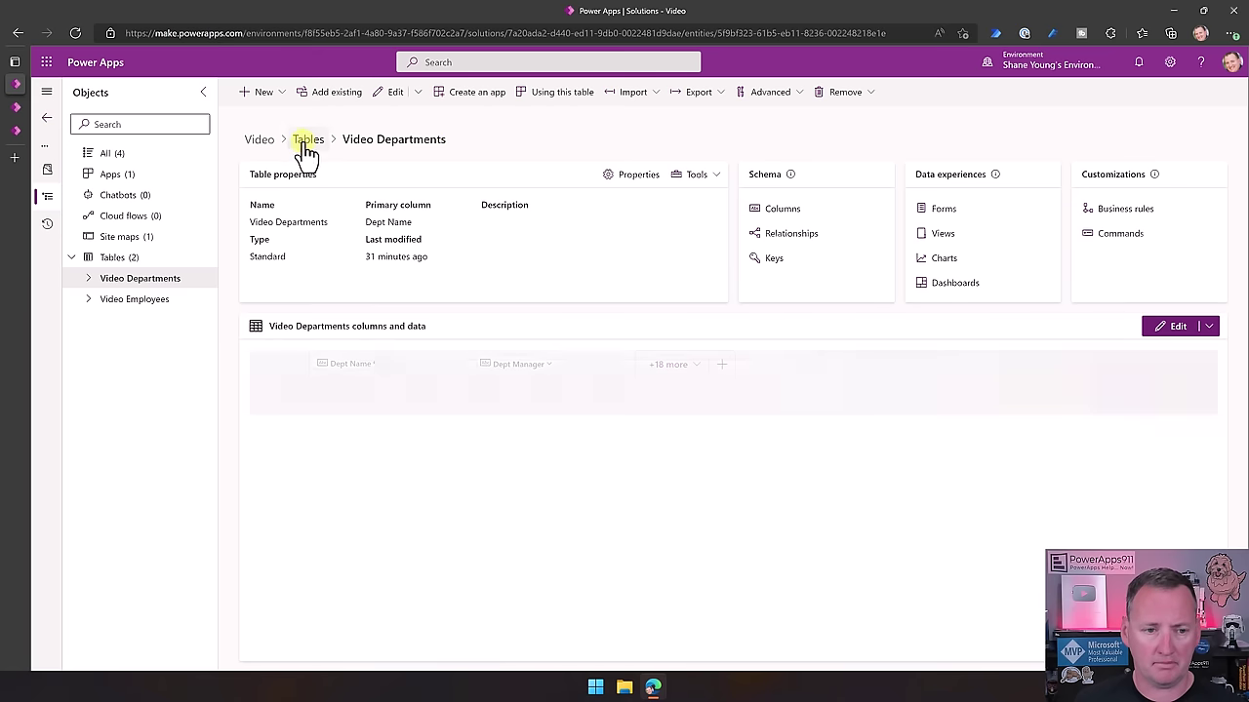
pyautogui.click(323, 146)
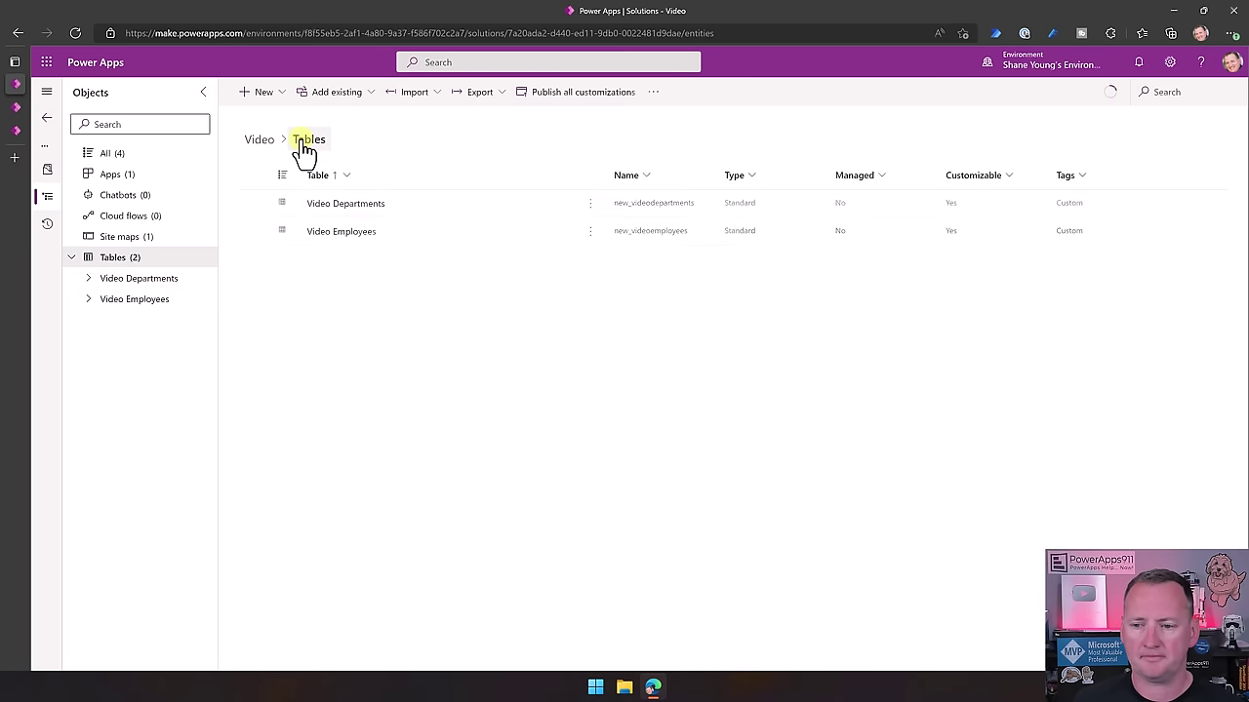
pyautogui.click(348, 244)
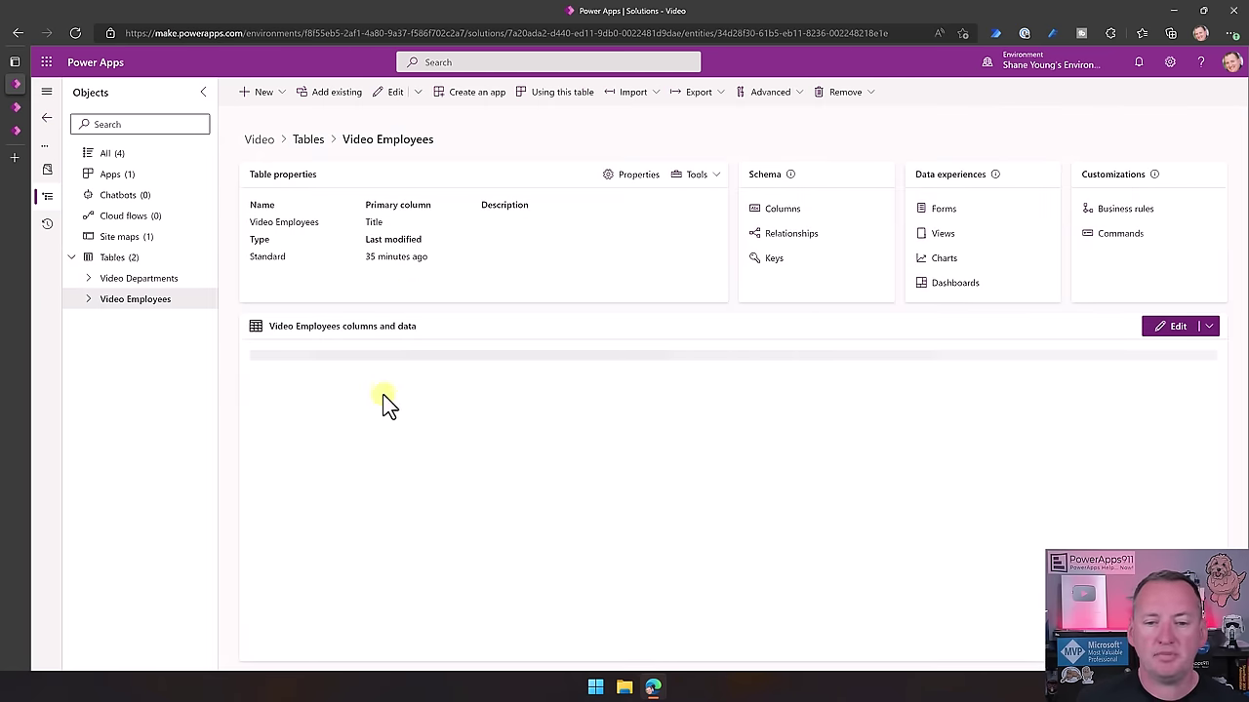
pyautogui.click(942, 211)
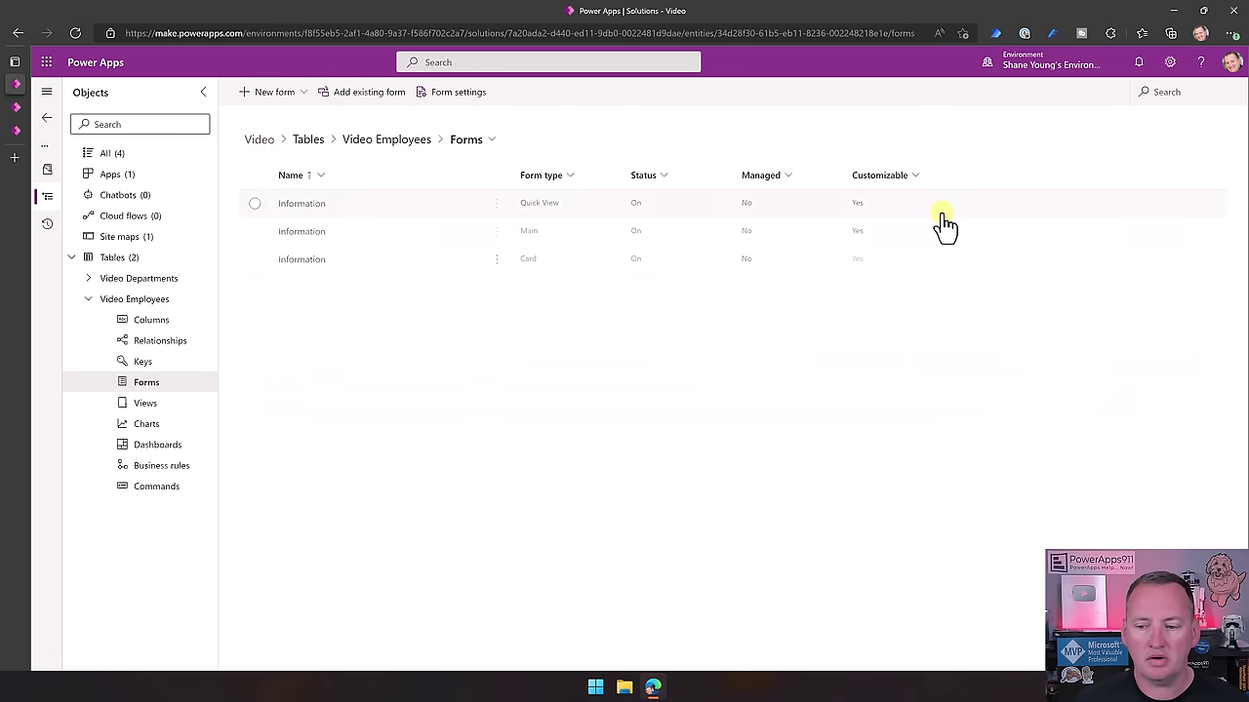
pyautogui.click(302, 234)
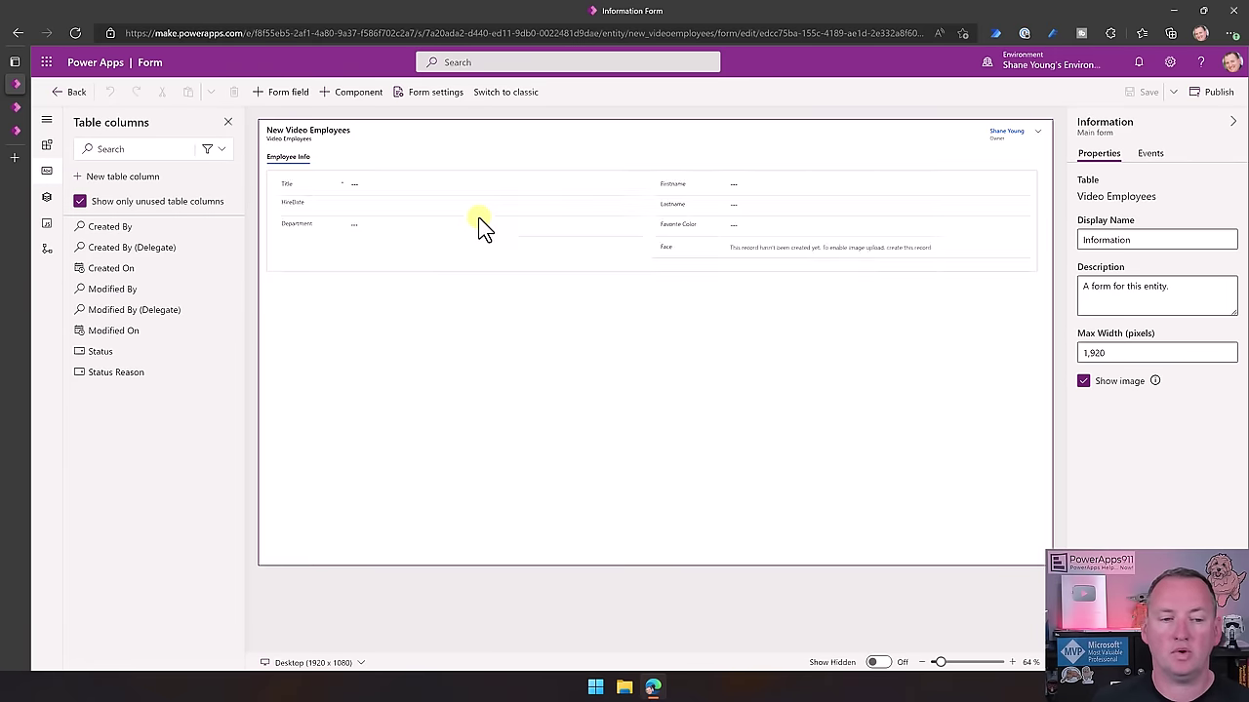
# Set the Title field's width on the Video Employees form to 2 columns
pyautogui.click(517, 185)
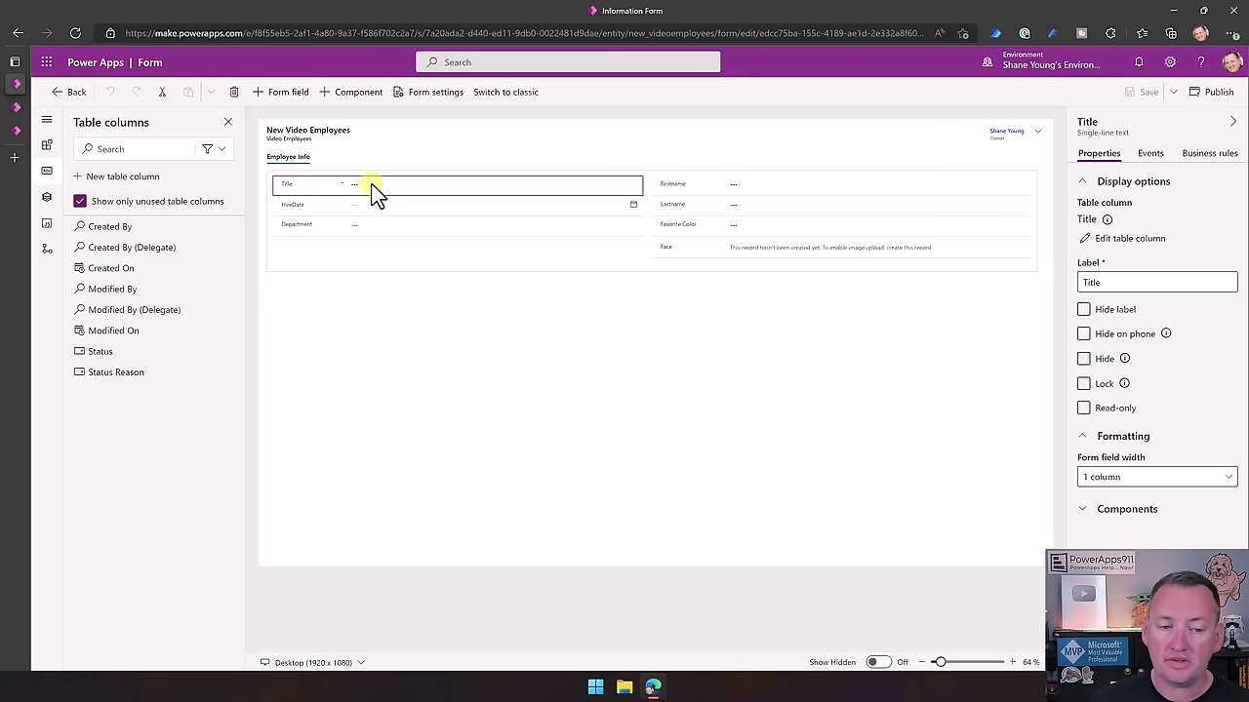
pyautogui.click(1210, 478)
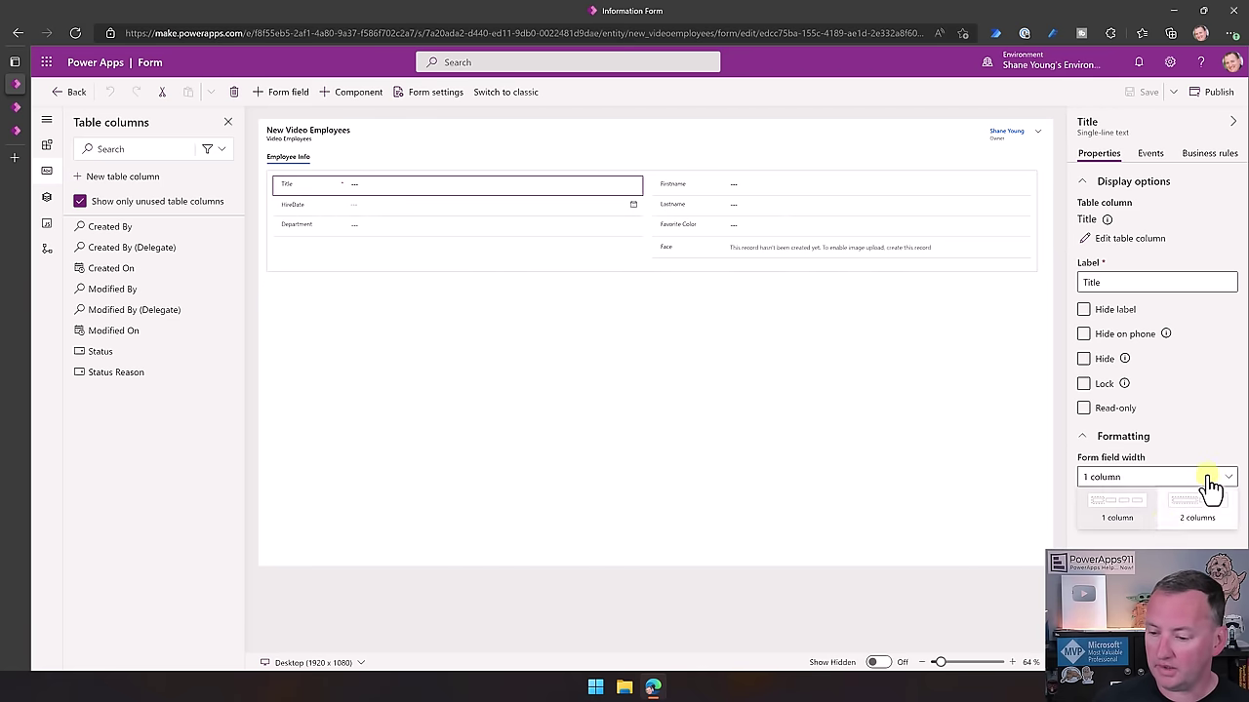
pyautogui.click(1195, 515)
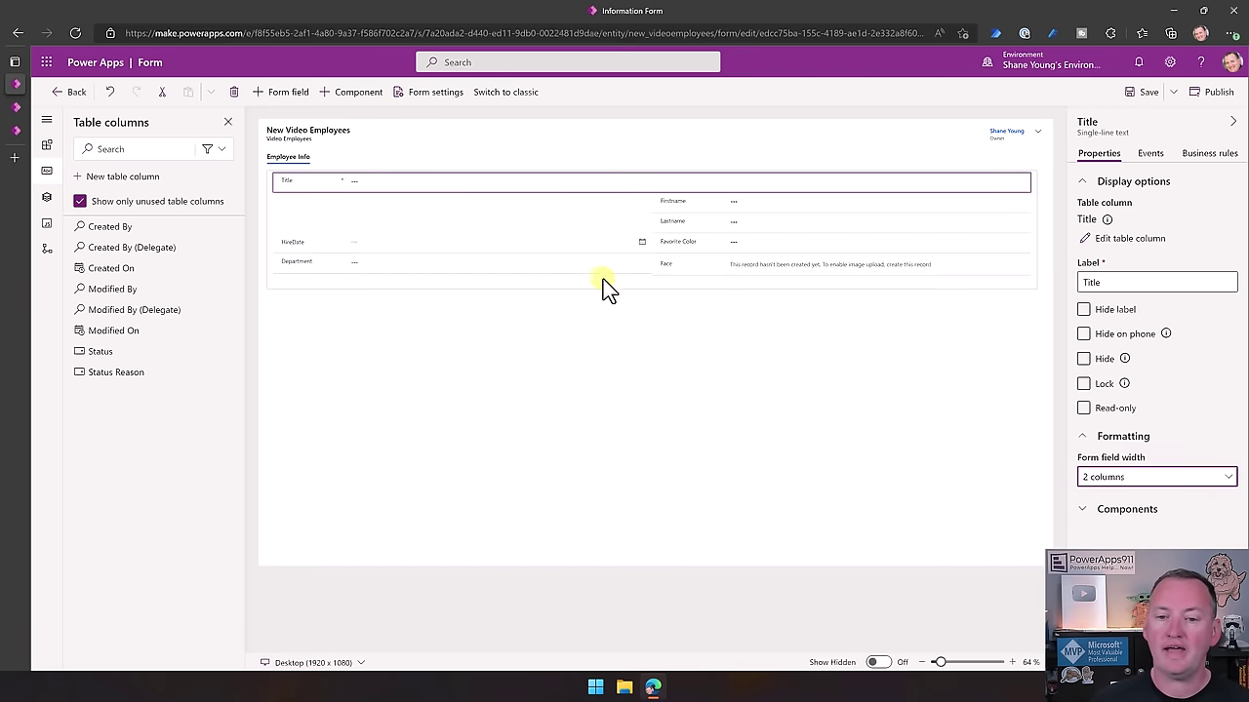
# Move HireDate and Department up directly below Title in the form's first column, and publish the form
pyautogui.click(552, 245)
pyautogui.click(505, 222)
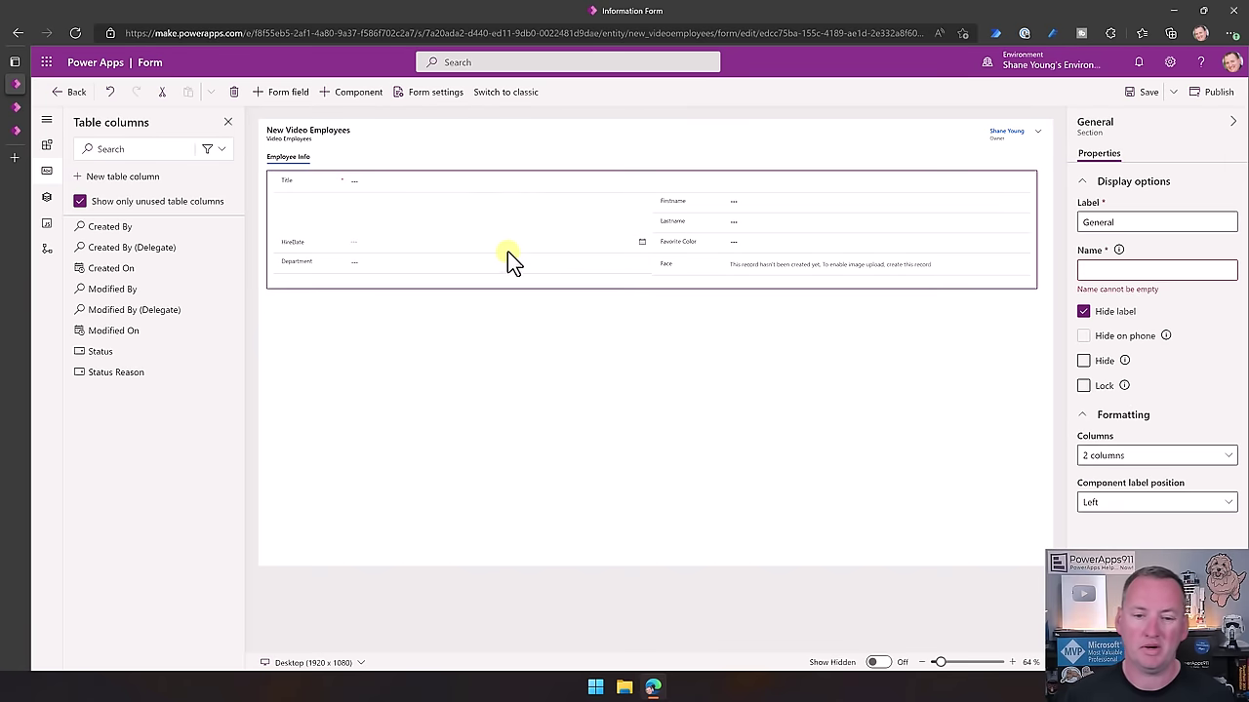
pyautogui.click(499, 249)
pyautogui.moveTo(499, 249); pyautogui.dragTo(496, 203)
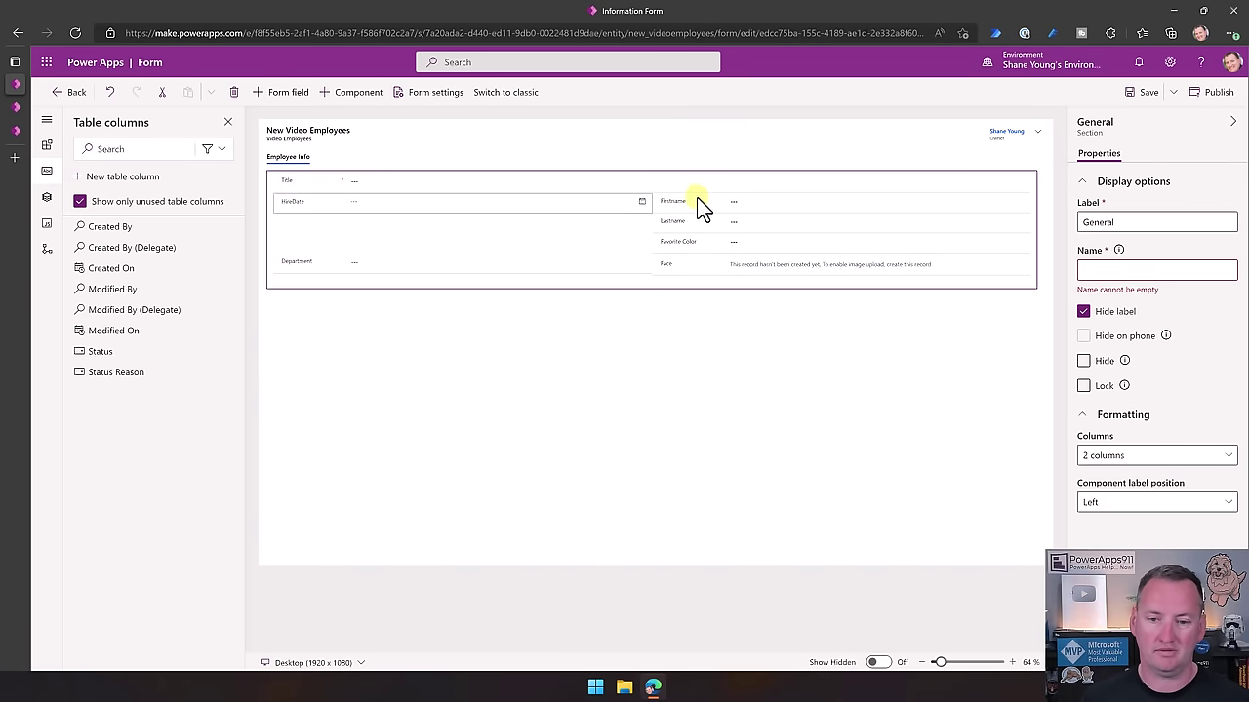
pyautogui.moveTo(593, 218); pyautogui.dragTo(616, 237)
pyautogui.click(736, 207)
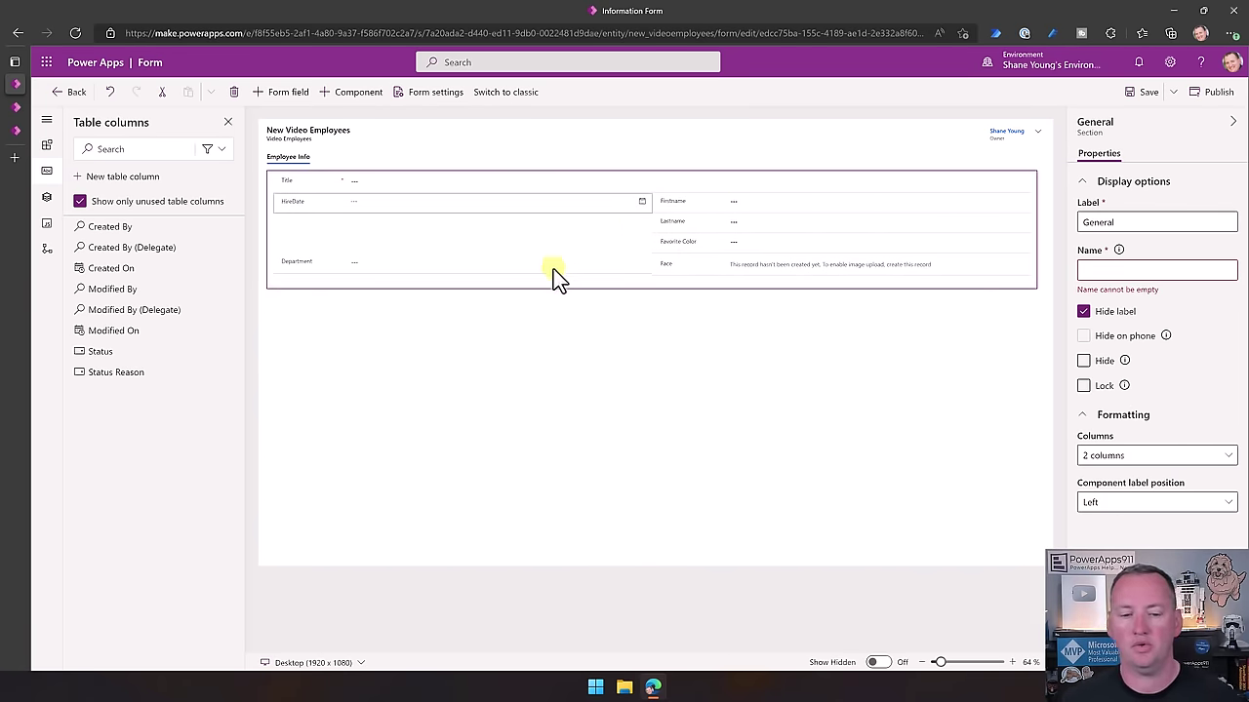
pyautogui.moveTo(552, 279); pyautogui.dragTo(547, 226)
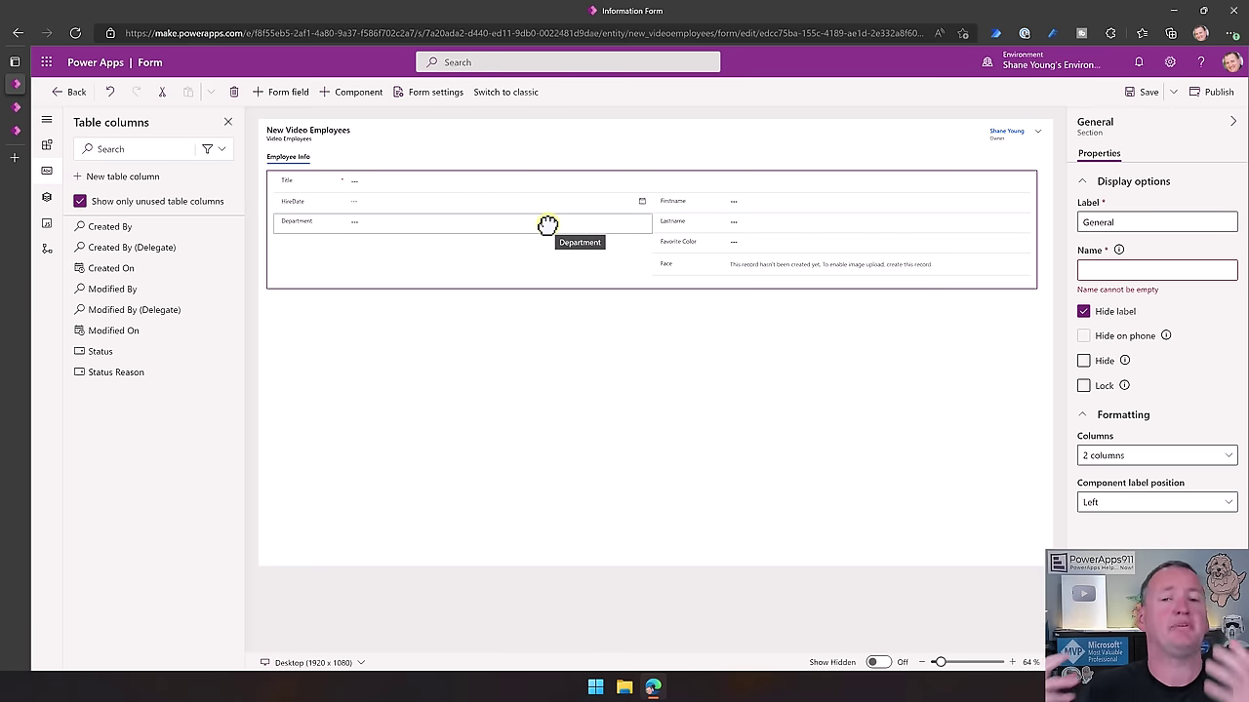
pyautogui.click(1215, 94)
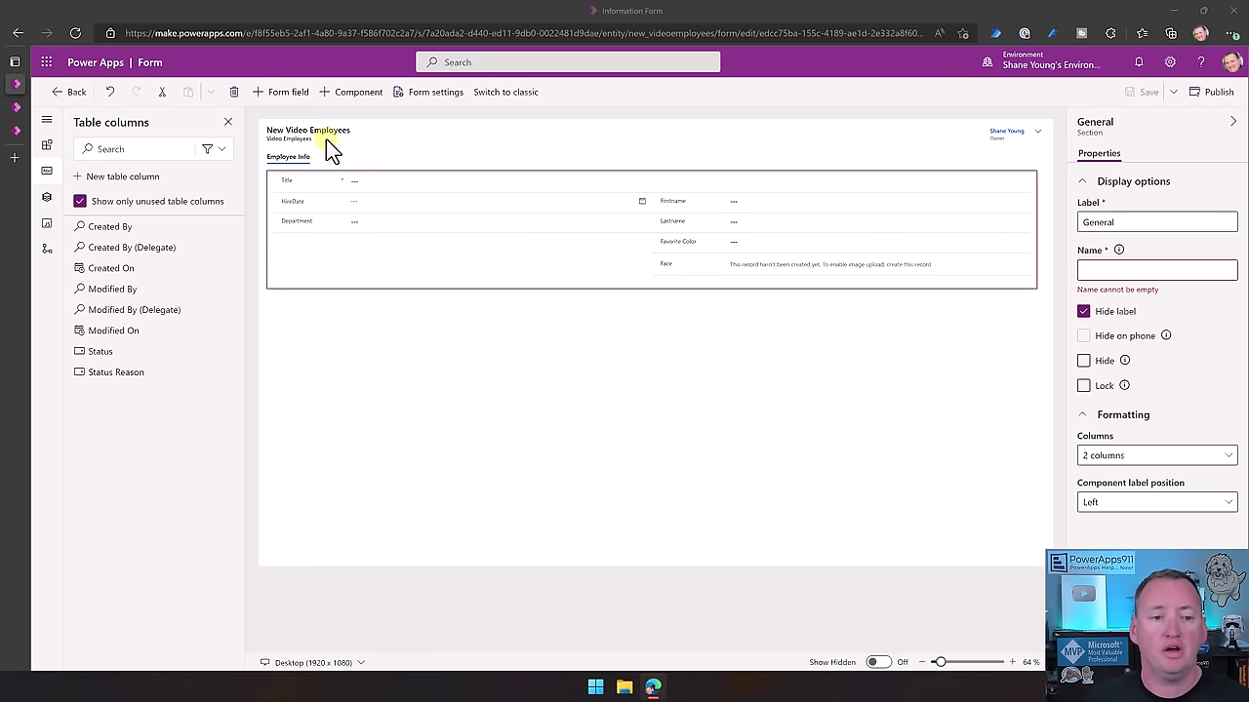
# Create a new chart for the Video Employees table and name it Count of people by color
pyautogui.click(71, 92)
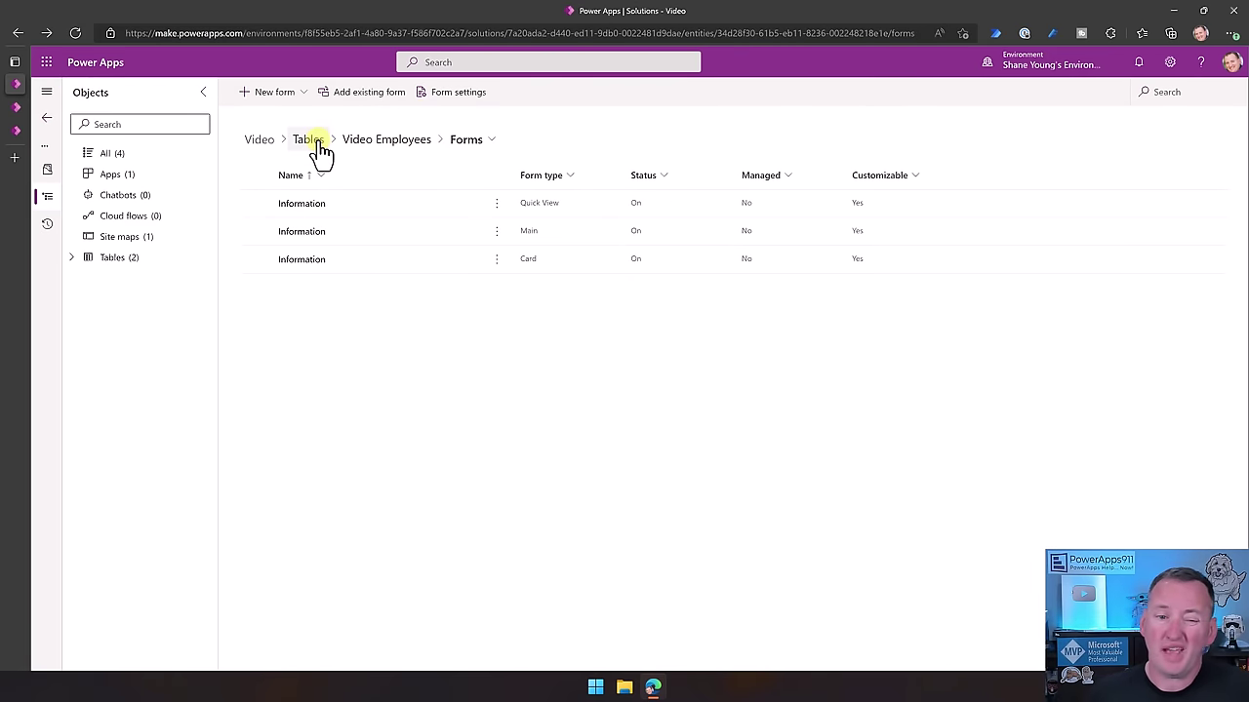
pyautogui.click(381, 141)
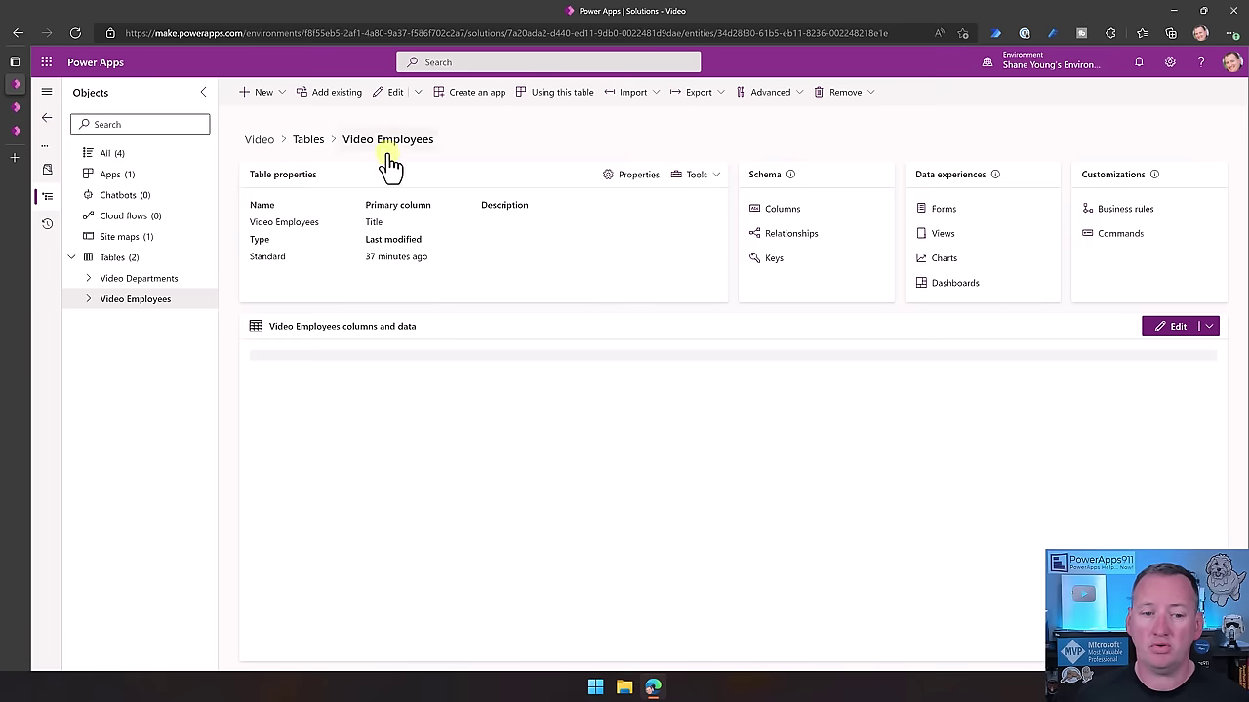
pyautogui.click(945, 261)
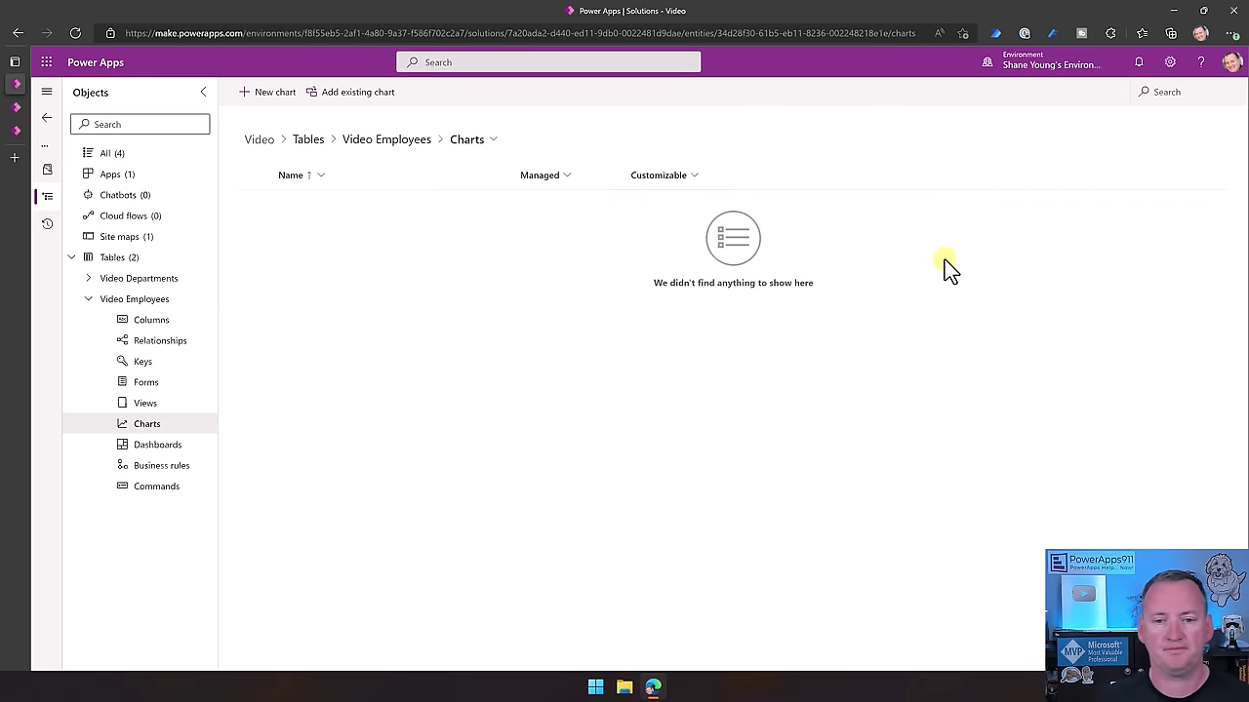
pyautogui.click(269, 94)
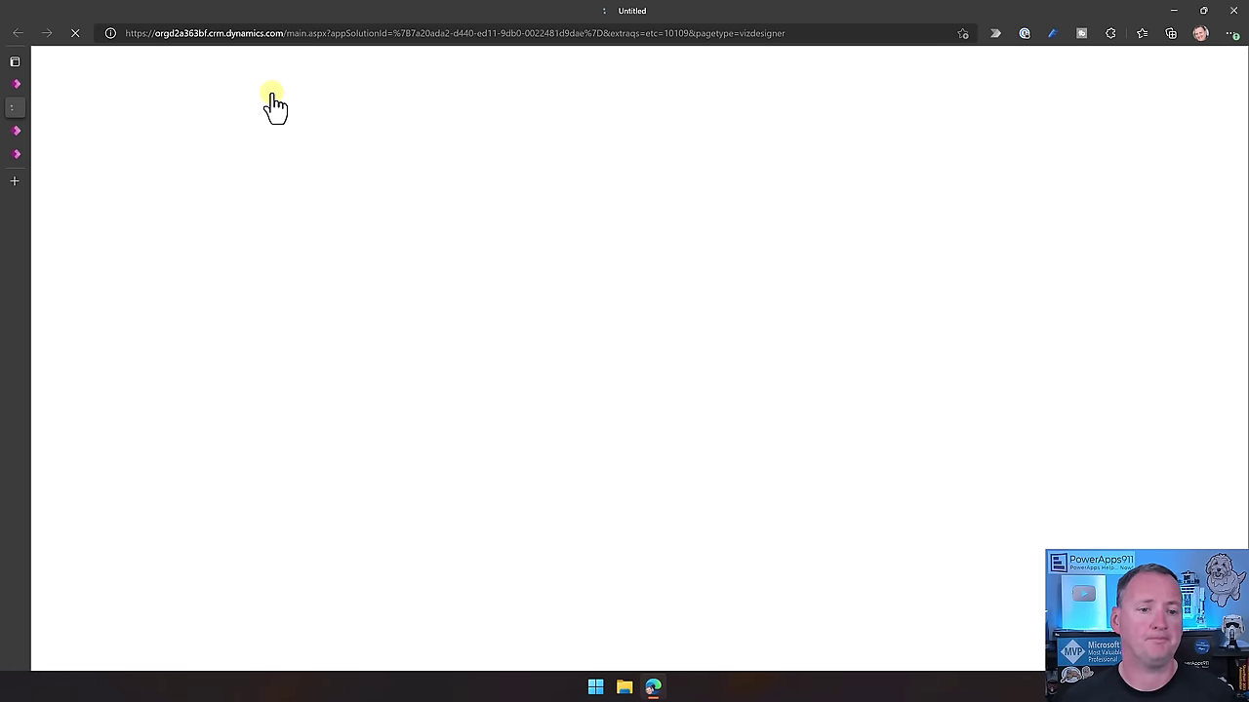
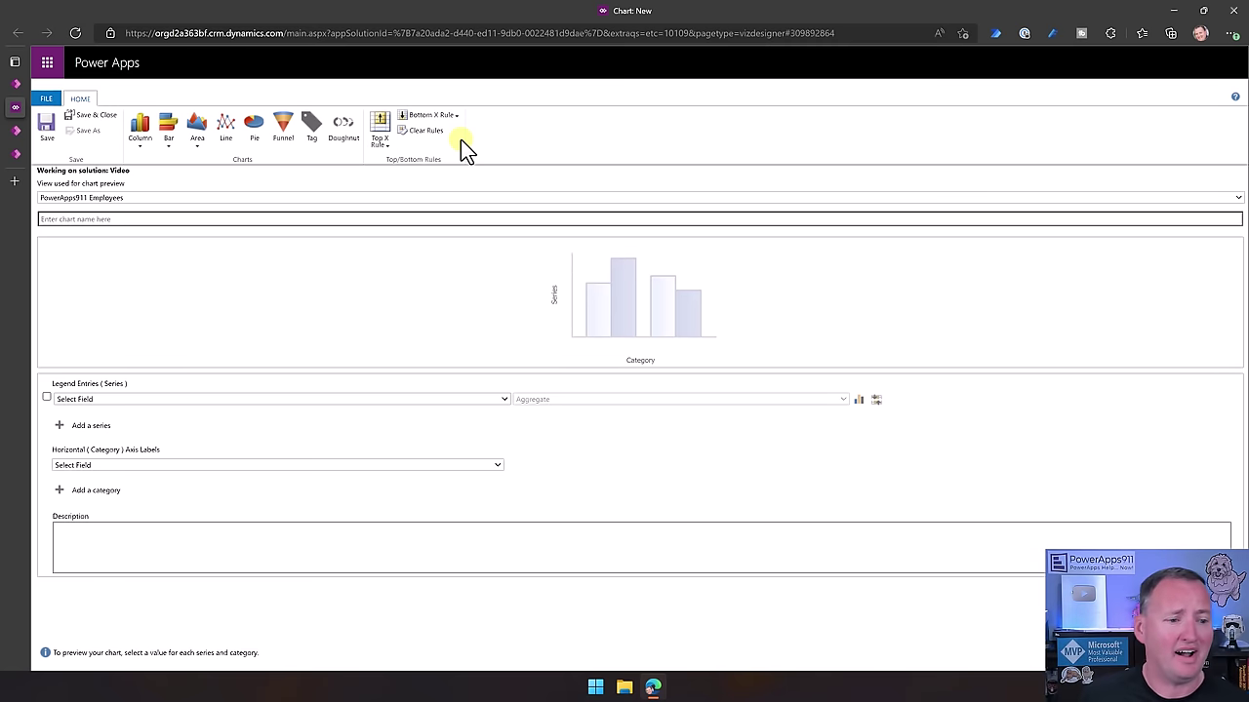
pyautogui.click(117, 223)
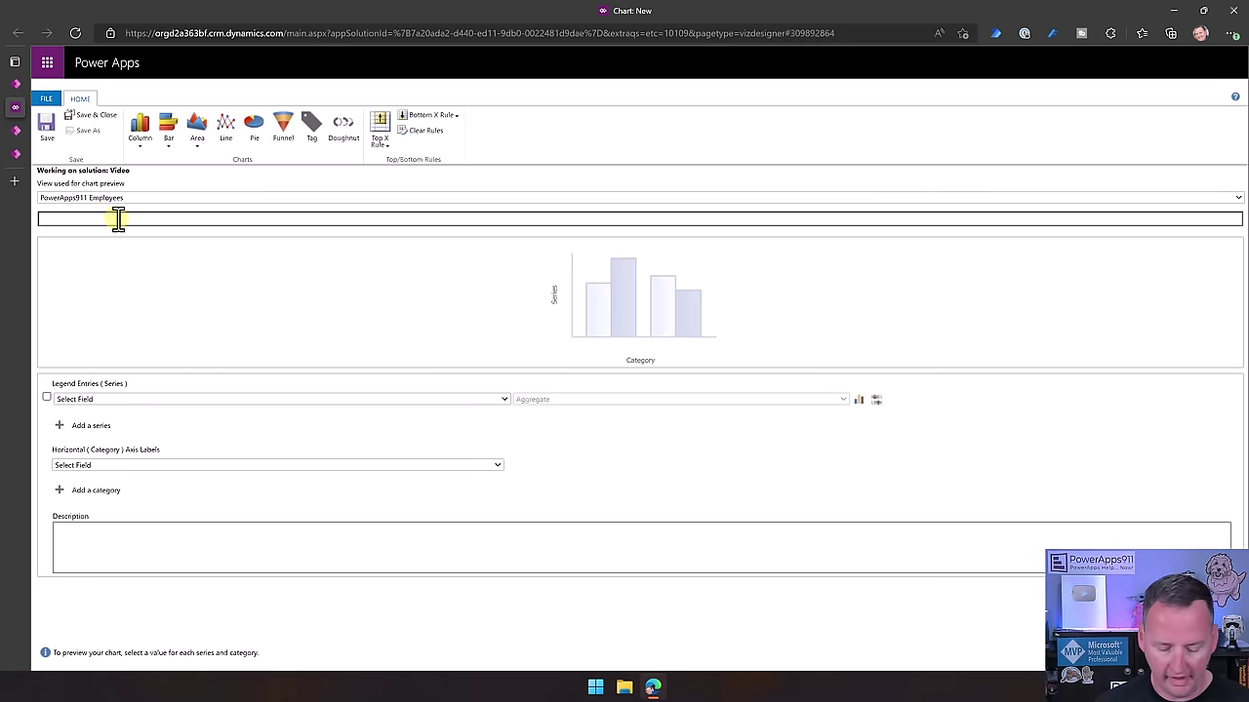
pyautogui.write('Count of people by color')
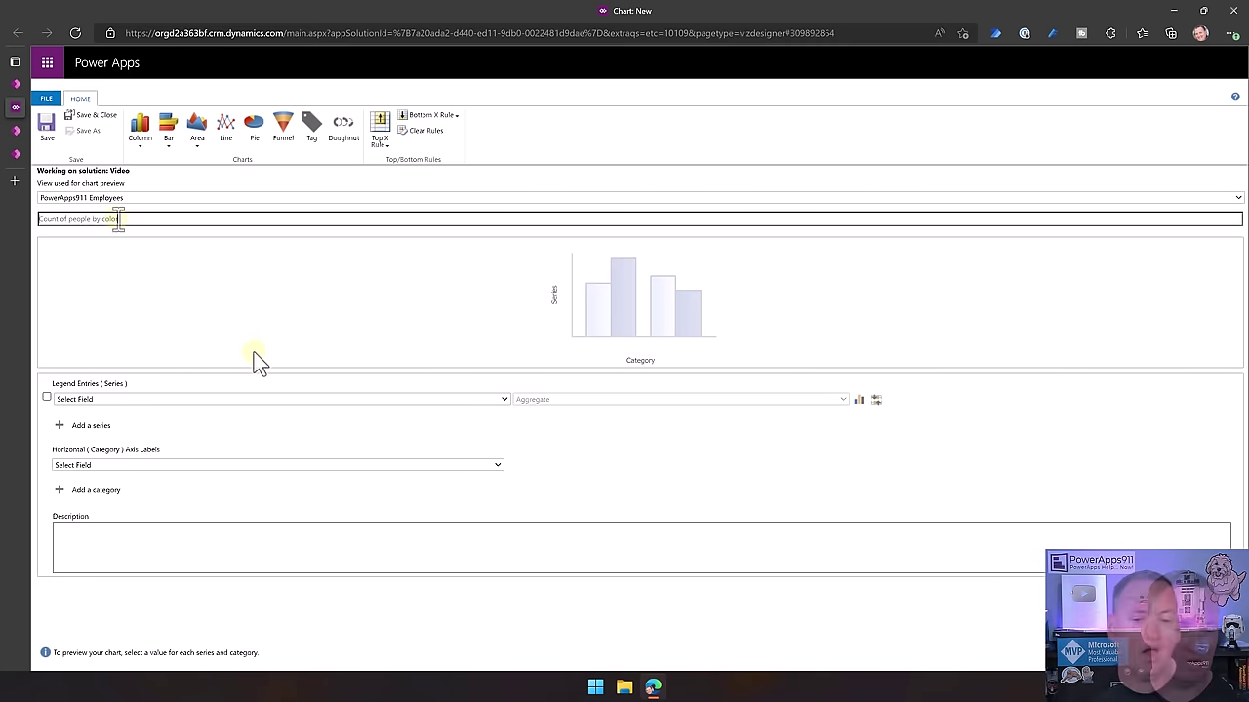
# Set the chart's legend entries series to Favorite Color
pyautogui.click(164, 400)
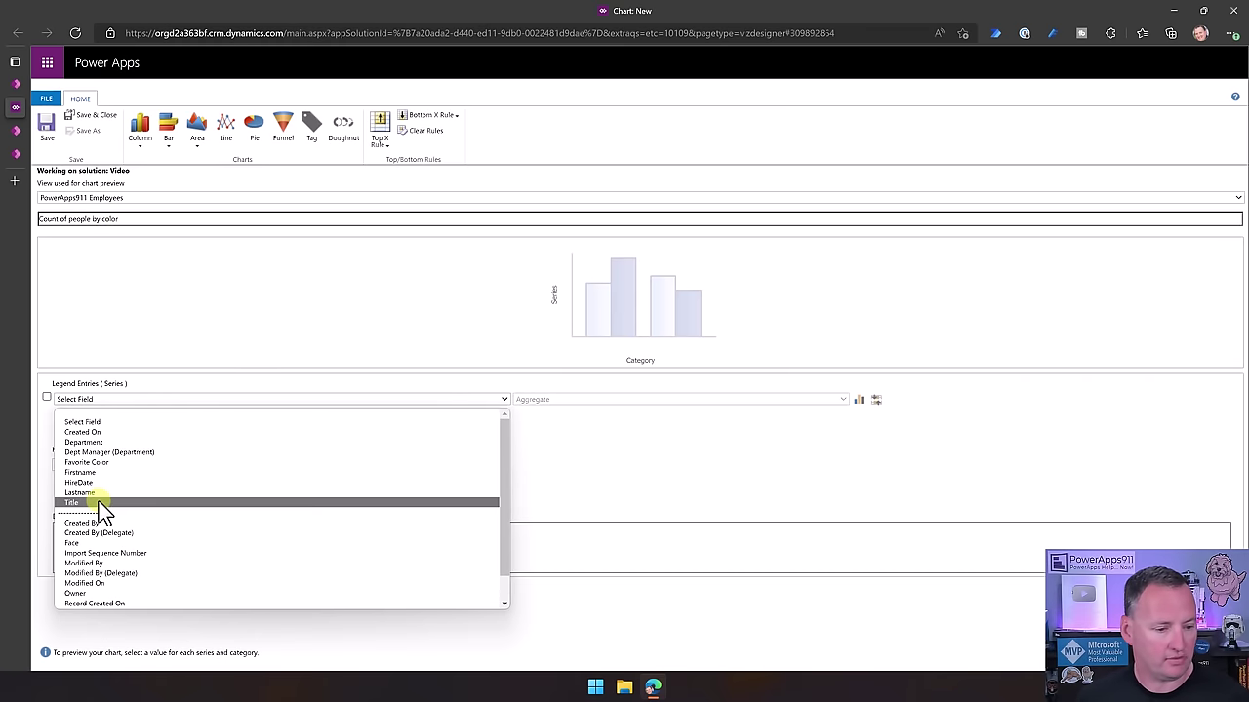
pyautogui.click(108, 463)
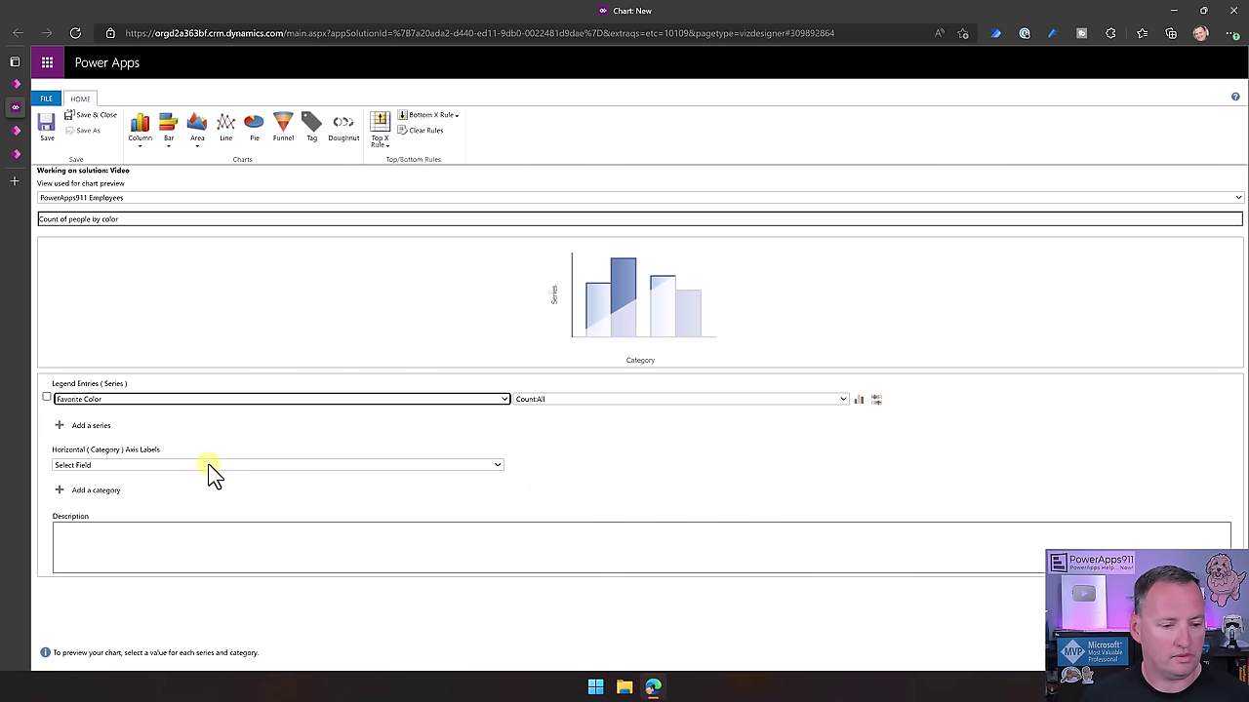
pyautogui.click(220, 402)
pyautogui.click(218, 400)
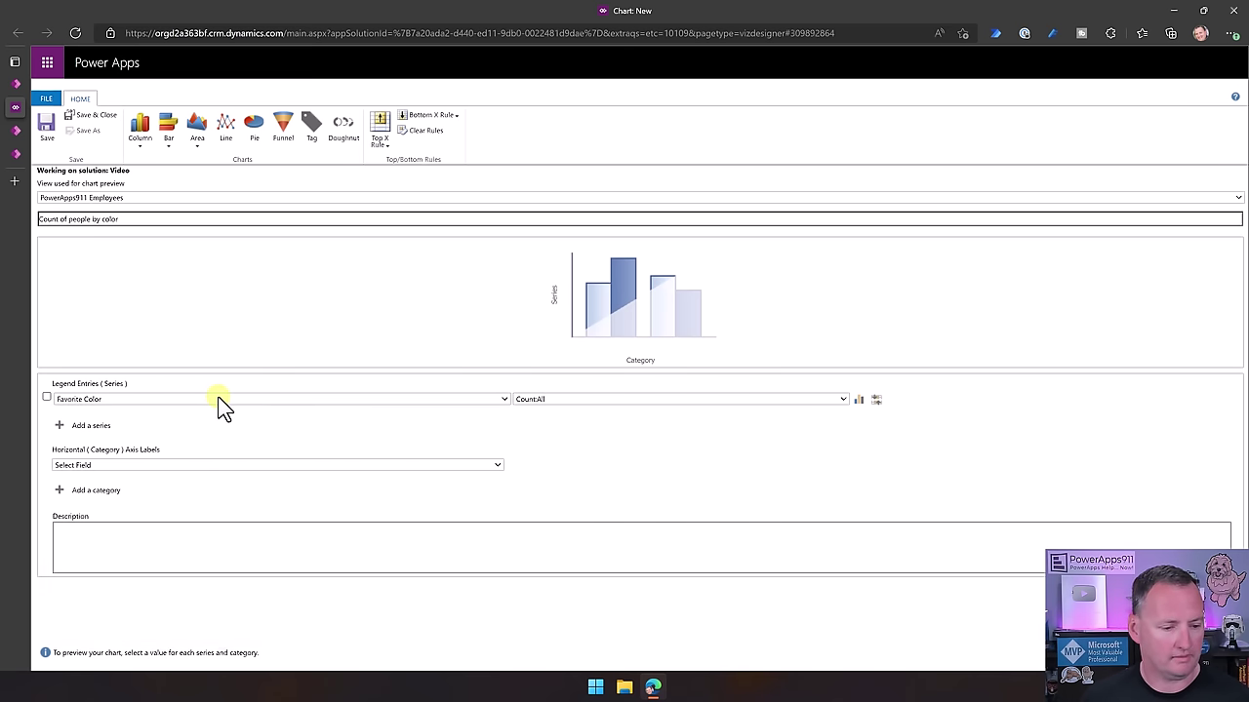
# Try Firstname as the chart's horizontal category and check the preview
pyautogui.click(187, 466)
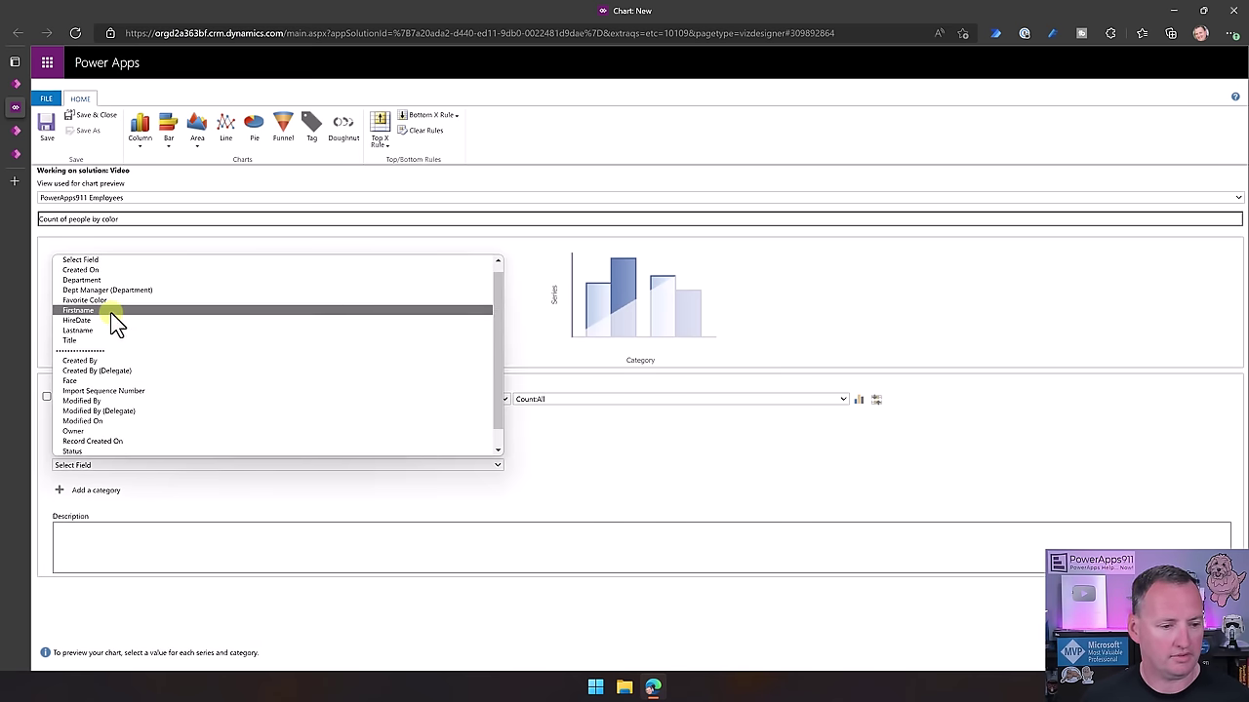
pyautogui.click(114, 311)
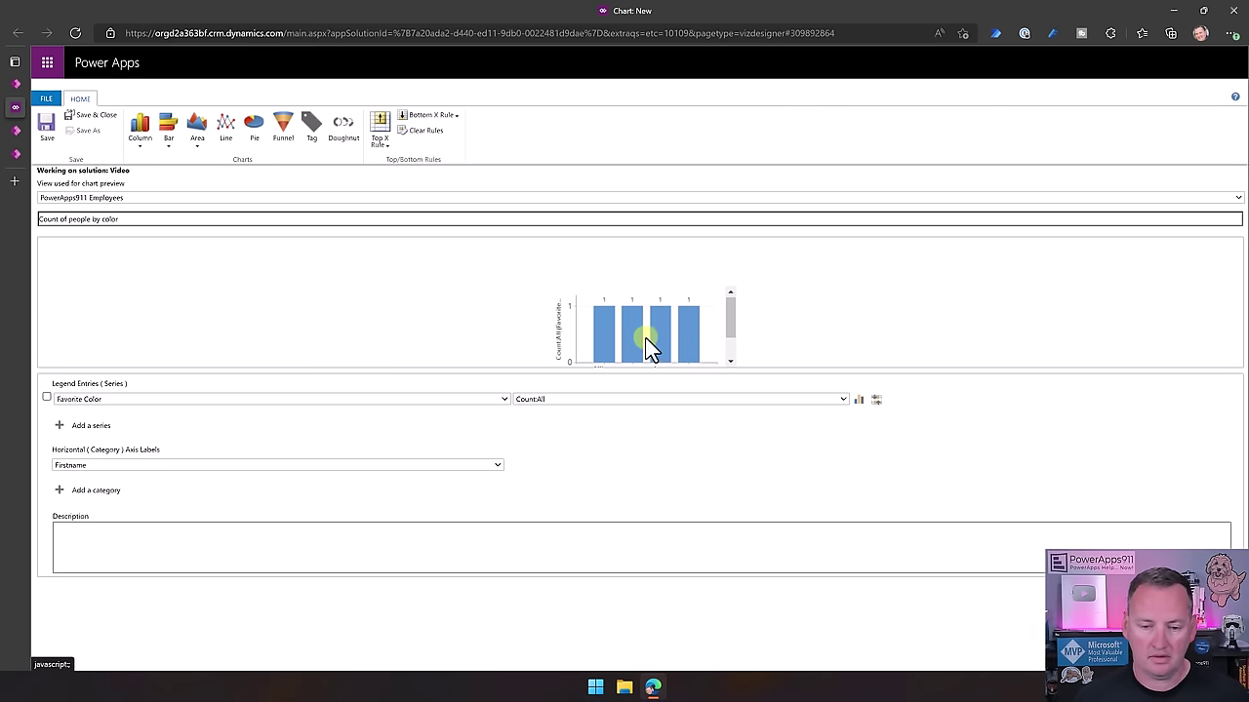
pyautogui.scroll(-1, 580, 327)
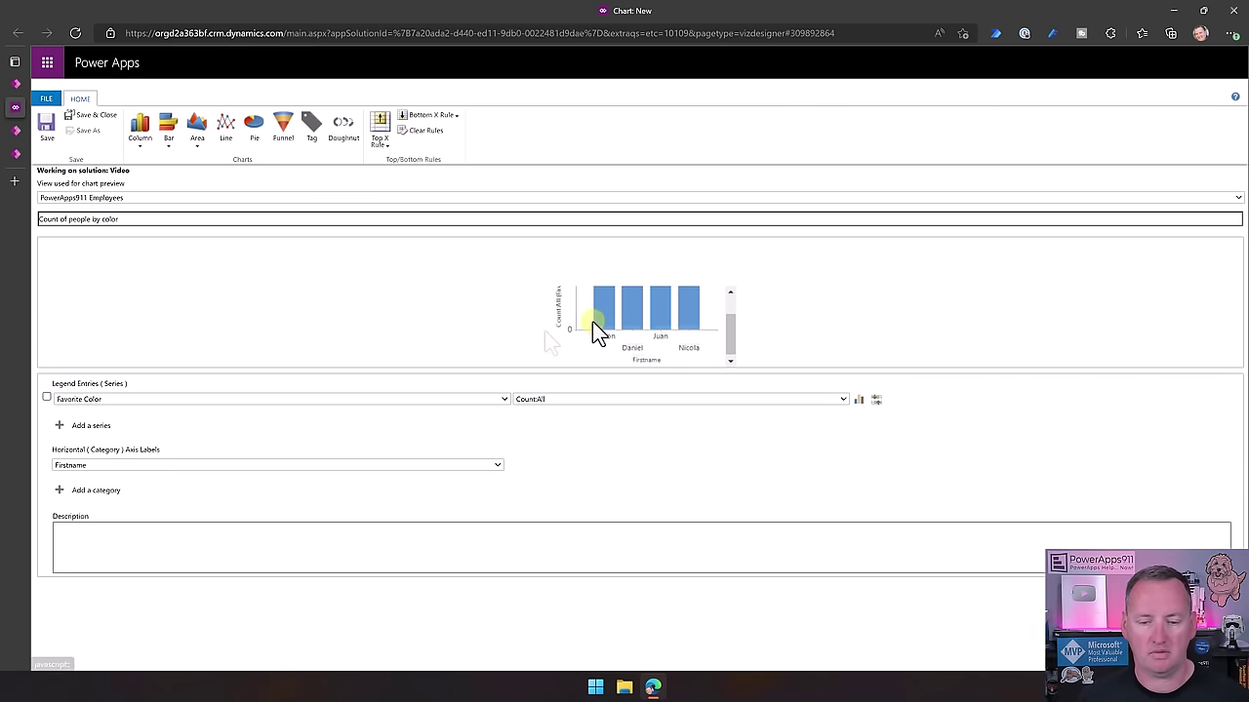
# Set the chart's horizontal category to Favorite Color, save and close it, and refresh the table's chart list
pyautogui.click(497, 466)
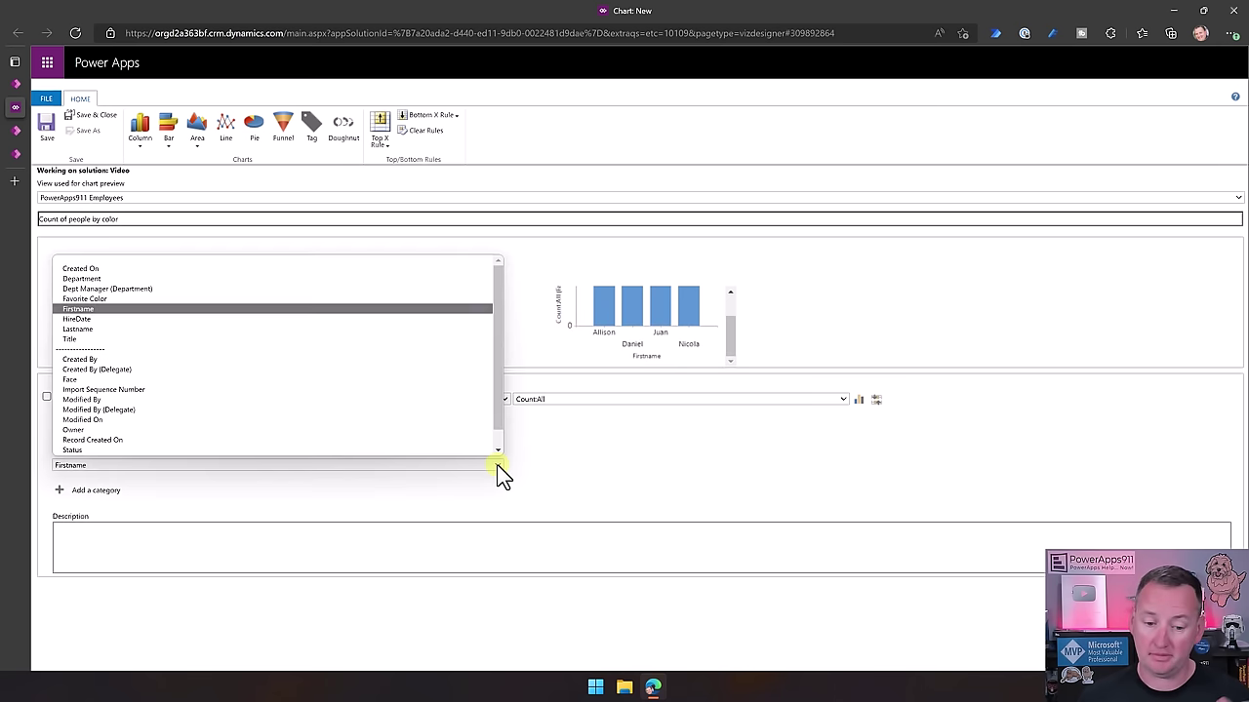
pyautogui.click(208, 297)
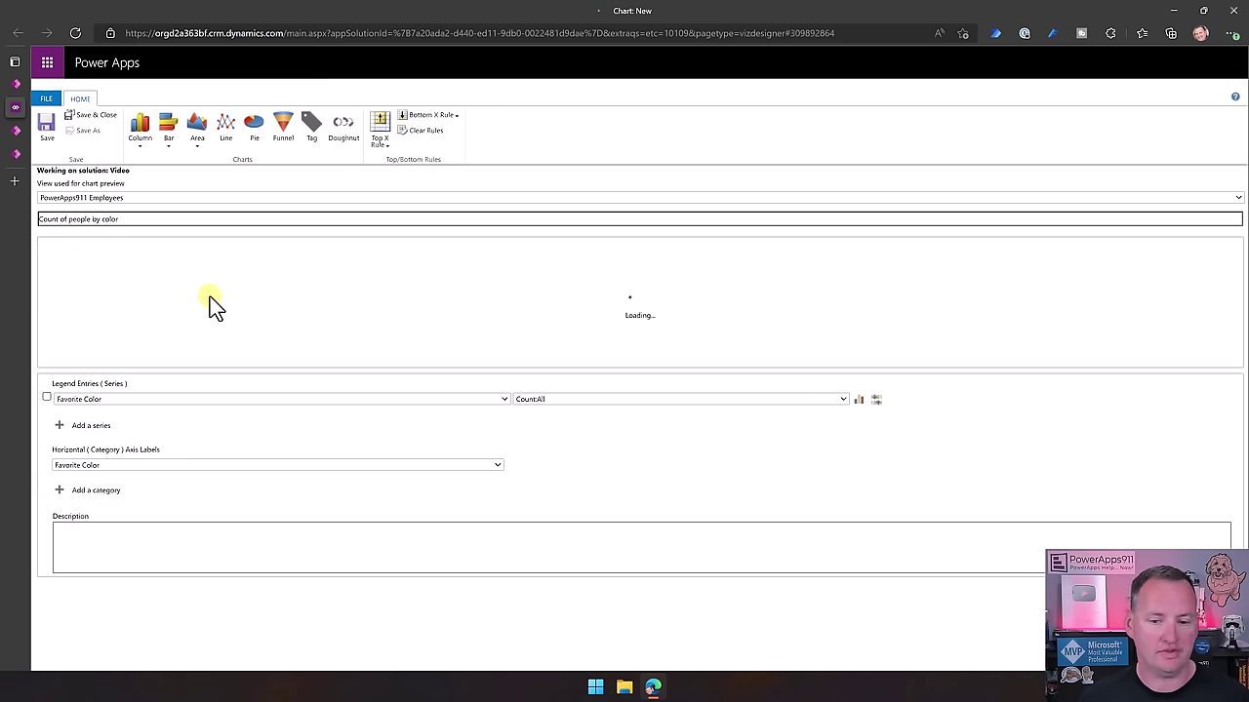
pyautogui.moveTo(725, 326)
pyautogui.mouseDown()
pyautogui.moveTo(722, 343)
pyautogui.moveTo(727, 327)
pyautogui.mouseUp()
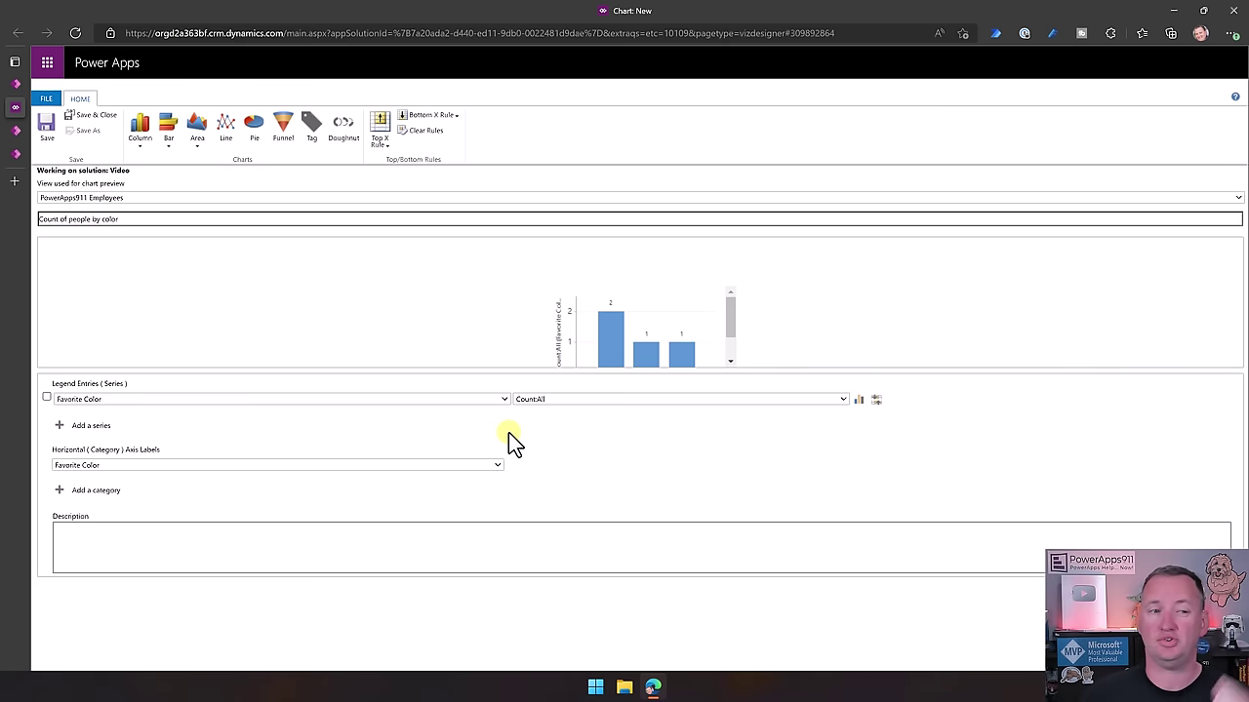
pyautogui.click(97, 114)
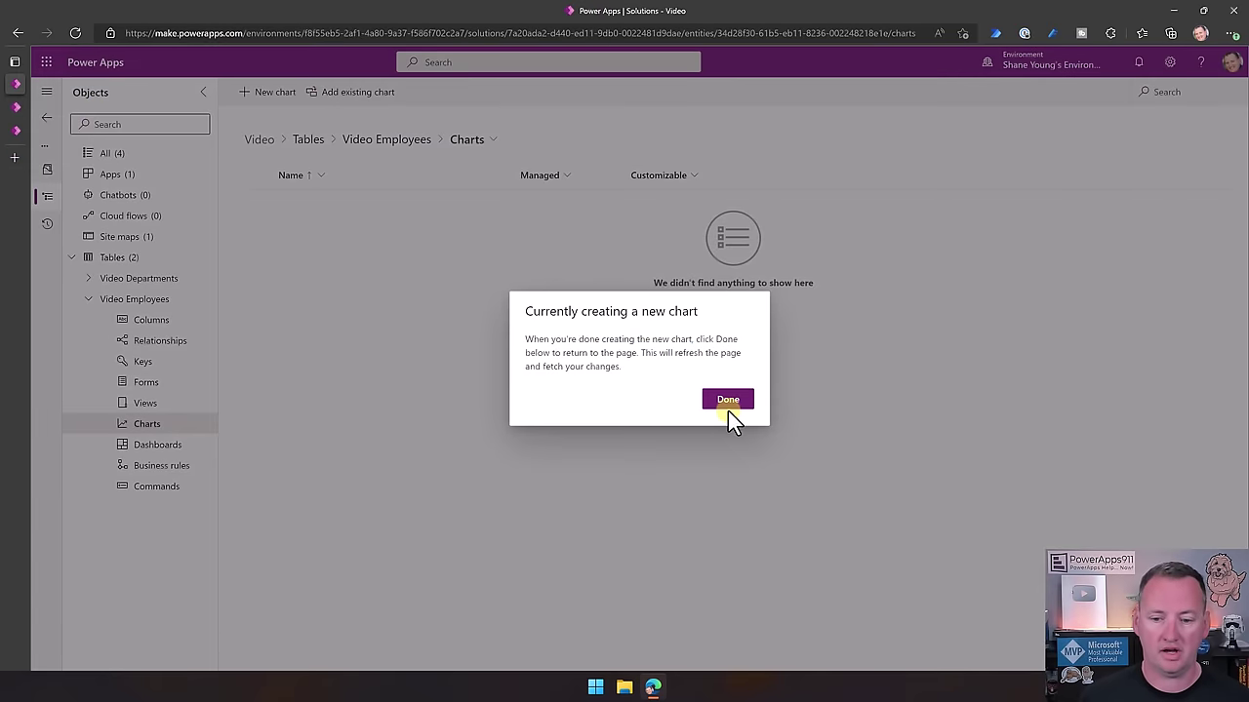
pyautogui.click(727, 401)
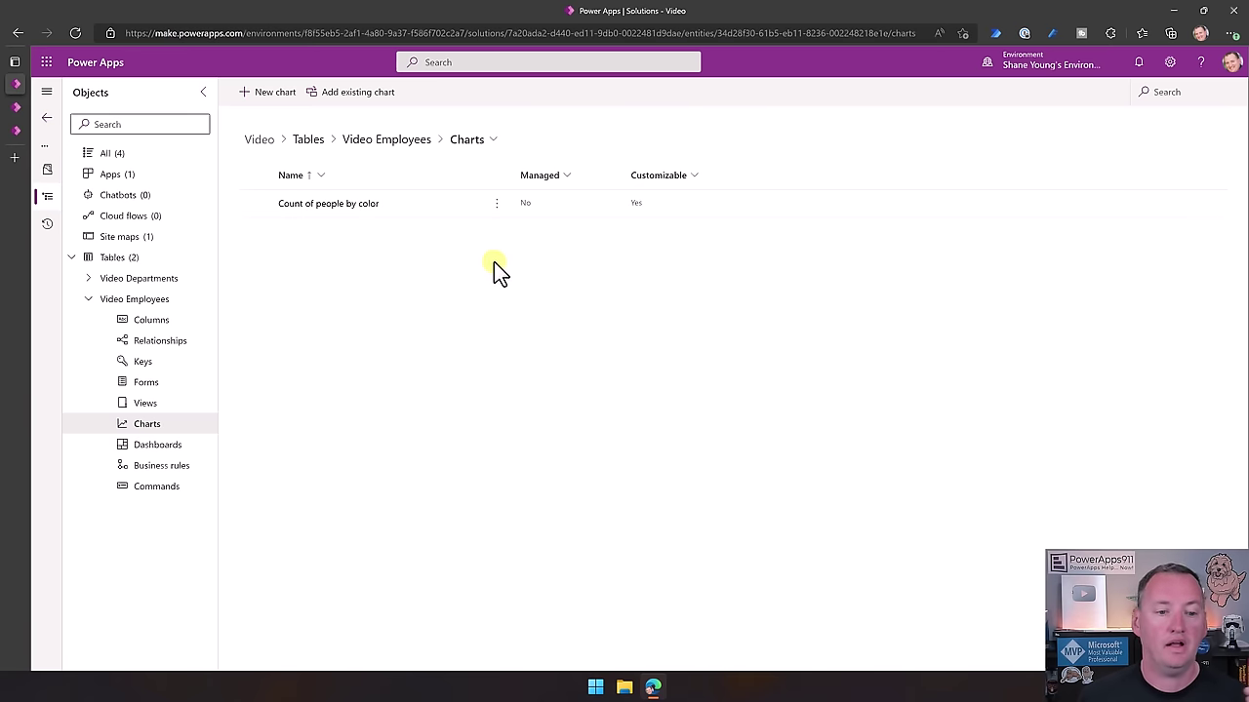
# In the running app, open the Video Employees list and show the chart beside the PowerApps911 Employees view
pyautogui.click(15, 107)
pyautogui.click(94, 241)
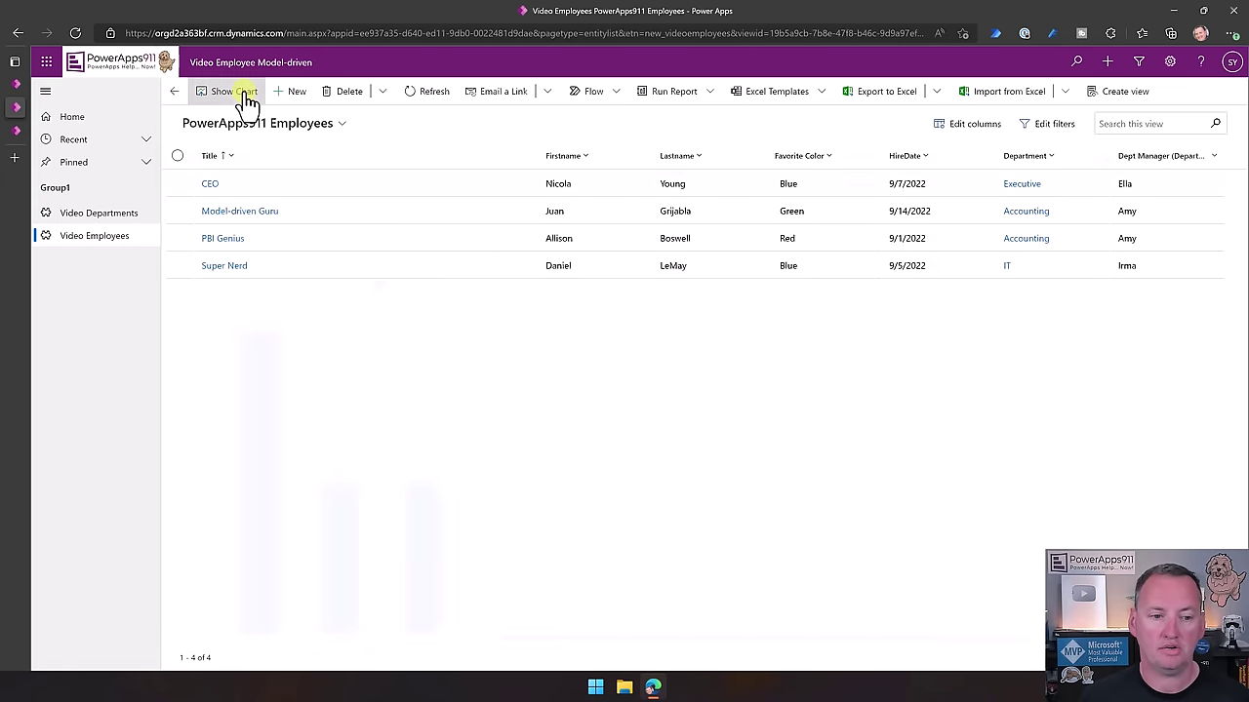
pyautogui.click(247, 92)
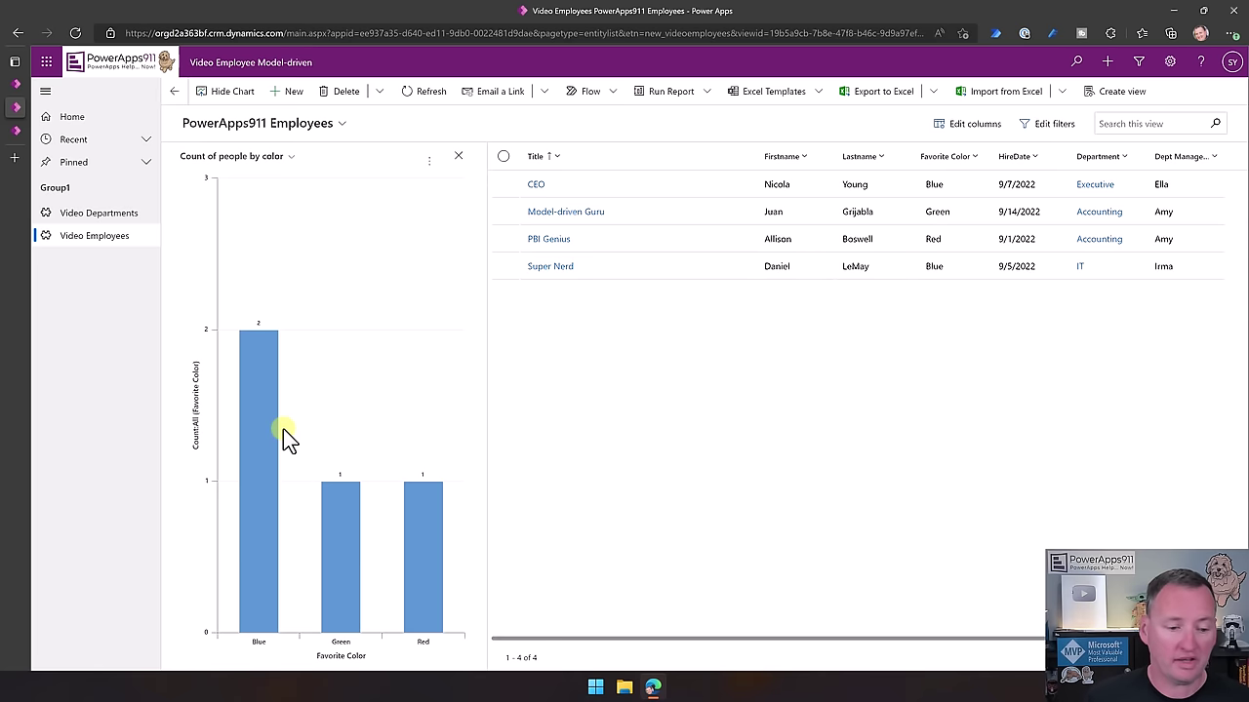
# Filter the employee list through the chart's Blue bar, switch to its Green bar, and clear the chart selection
pyautogui.click(271, 477)
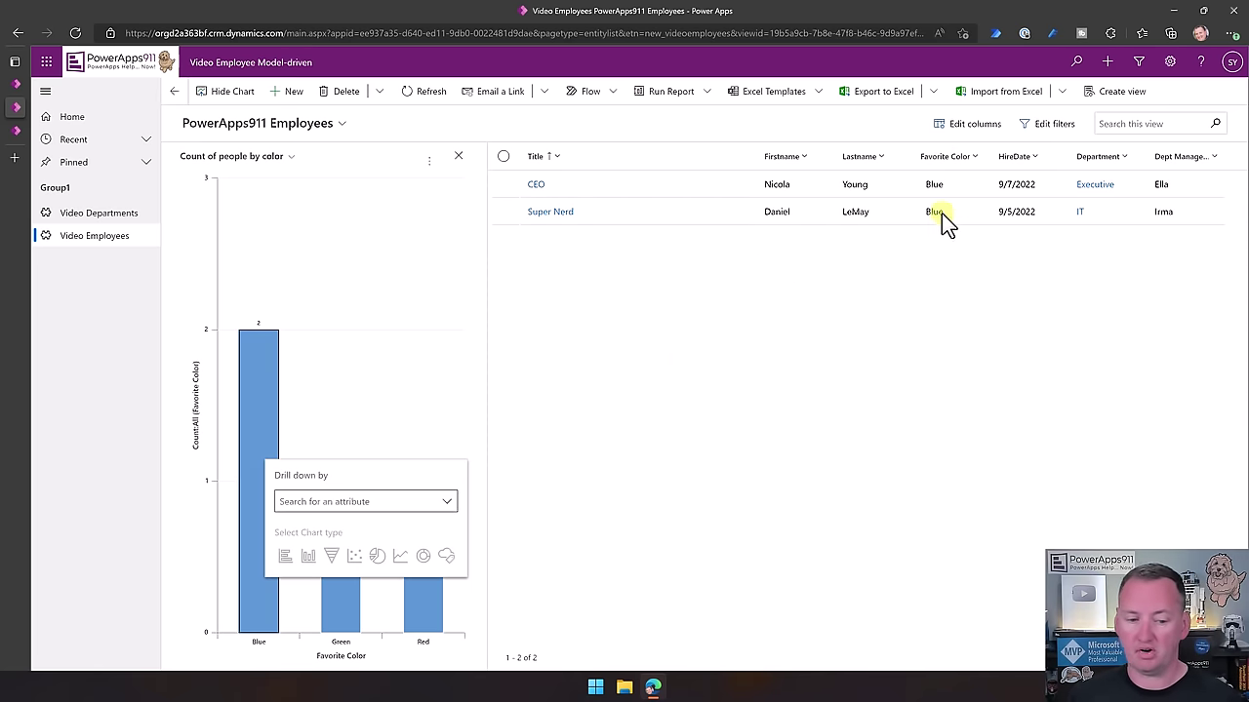
pyautogui.click(339, 546)
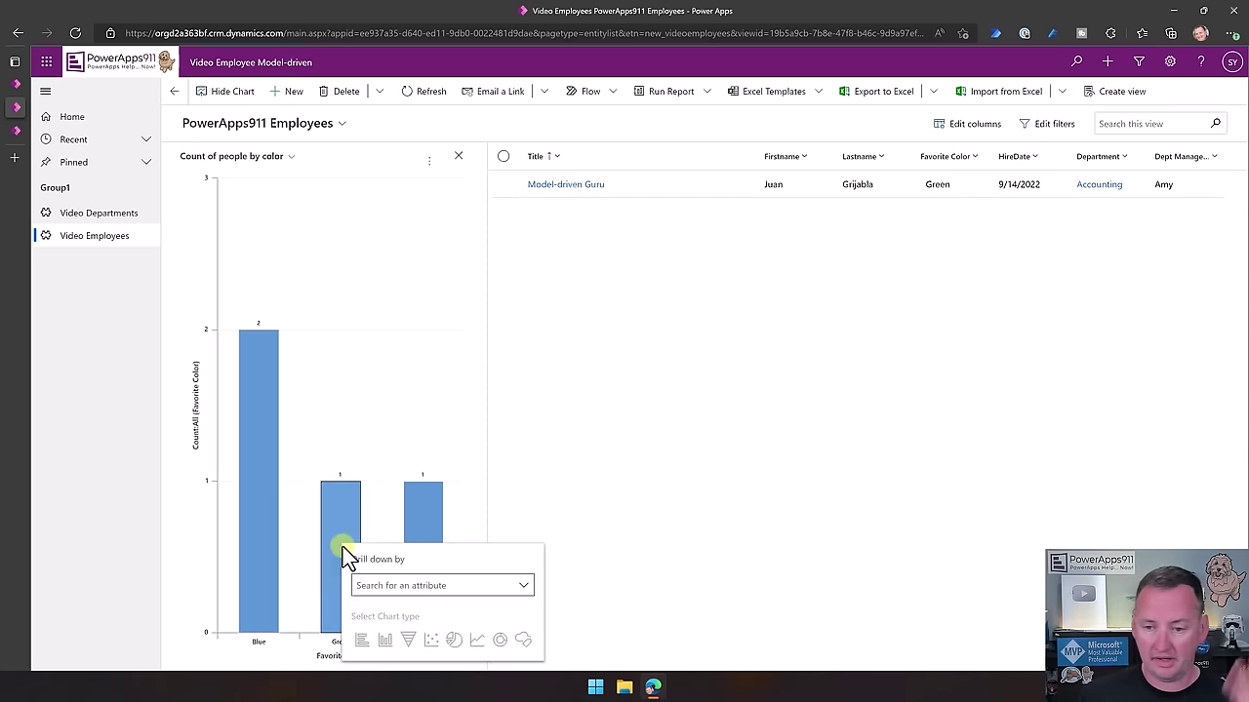
pyautogui.click(337, 534)
pyautogui.click(336, 529)
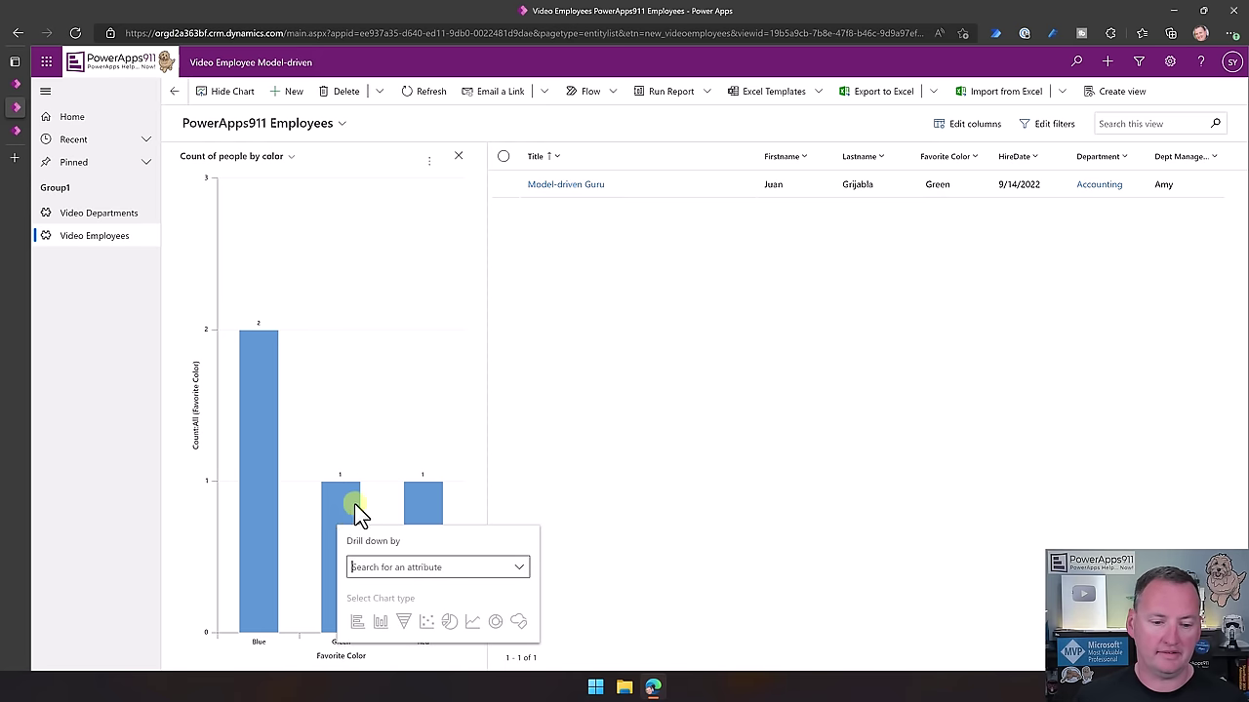
pyautogui.click(459, 415)
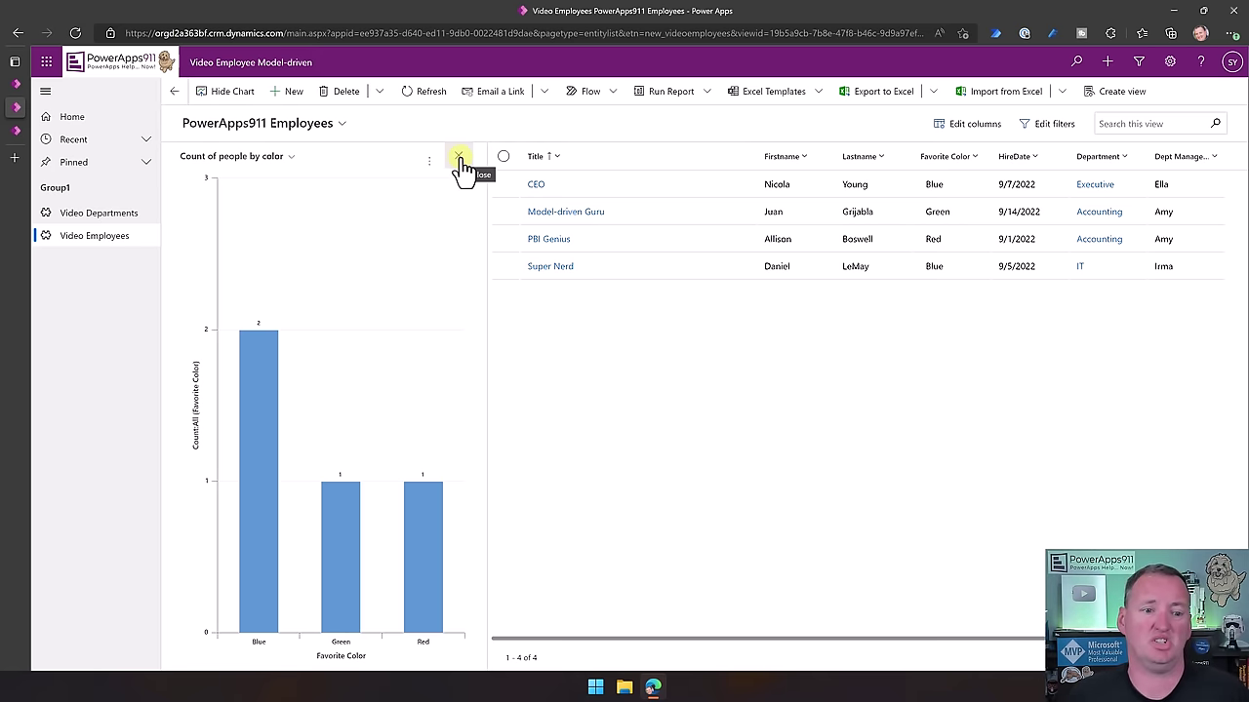
# Check which charts are available for the employee list and hide the chart pane
pyautogui.click(289, 158)
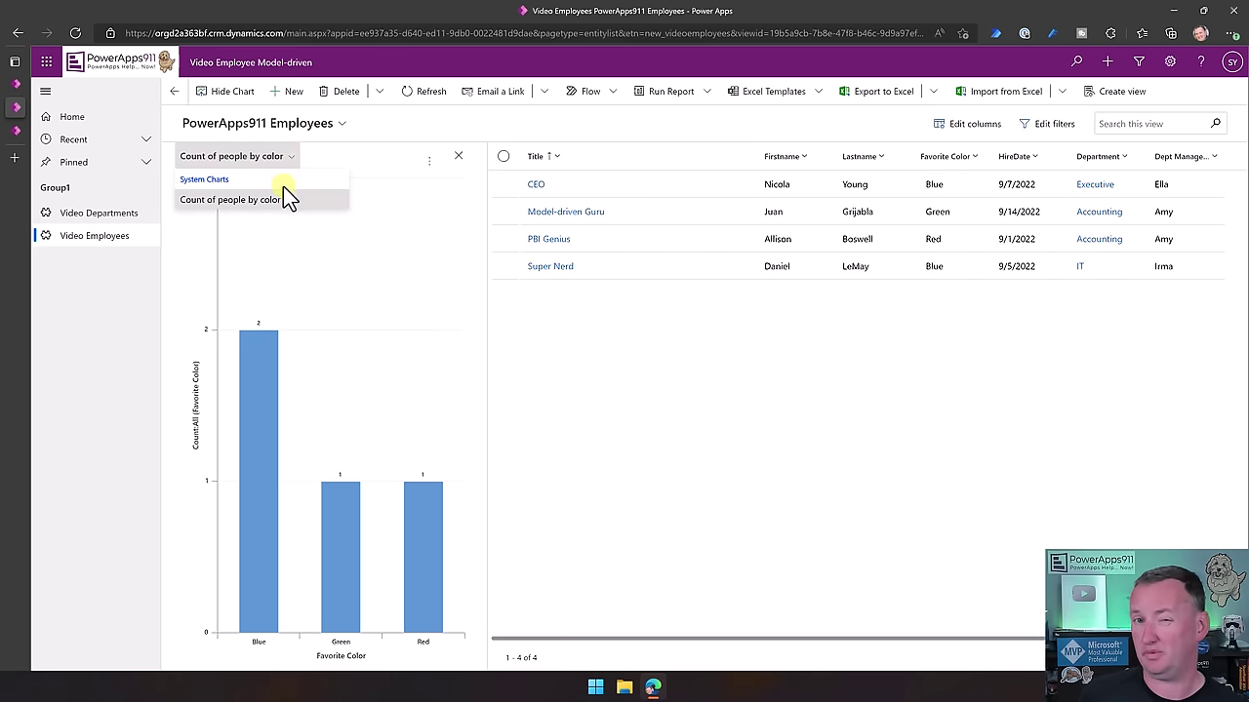
pyautogui.click(461, 162)
pyautogui.click(460, 159)
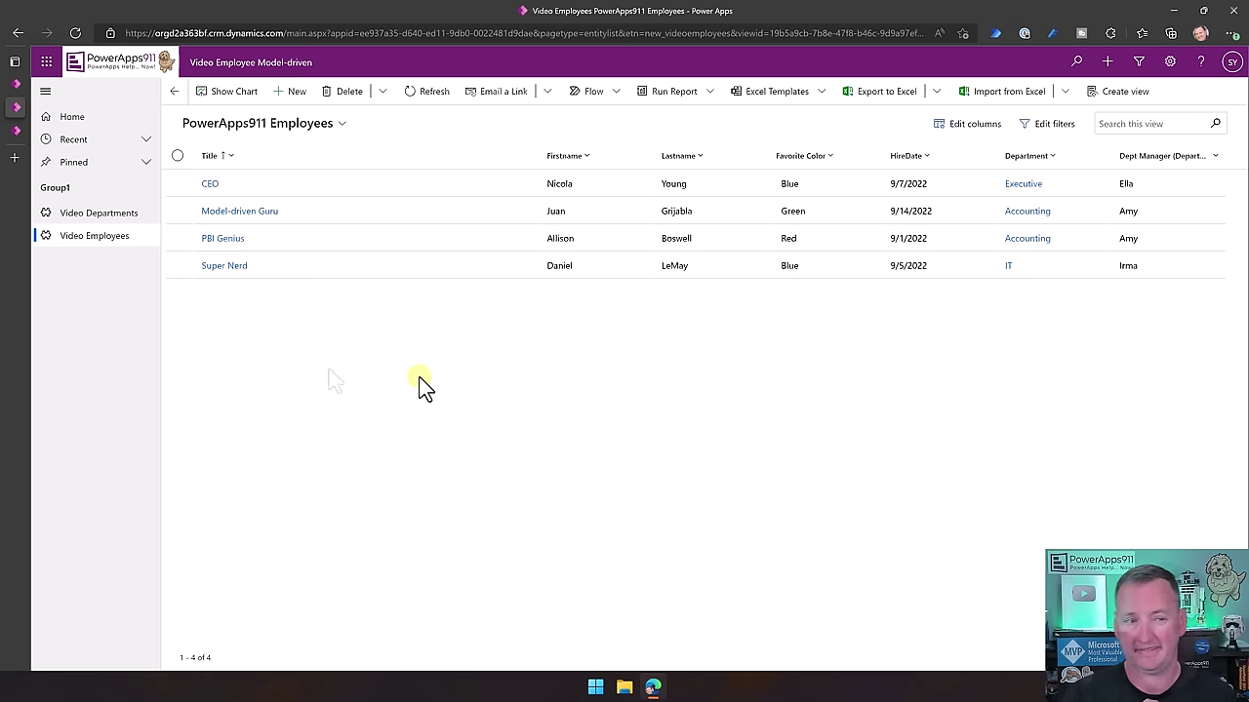
# Return to the Video solution and open the Video Employee Model-driven app for editing
pyautogui.moveTo(24, 78)
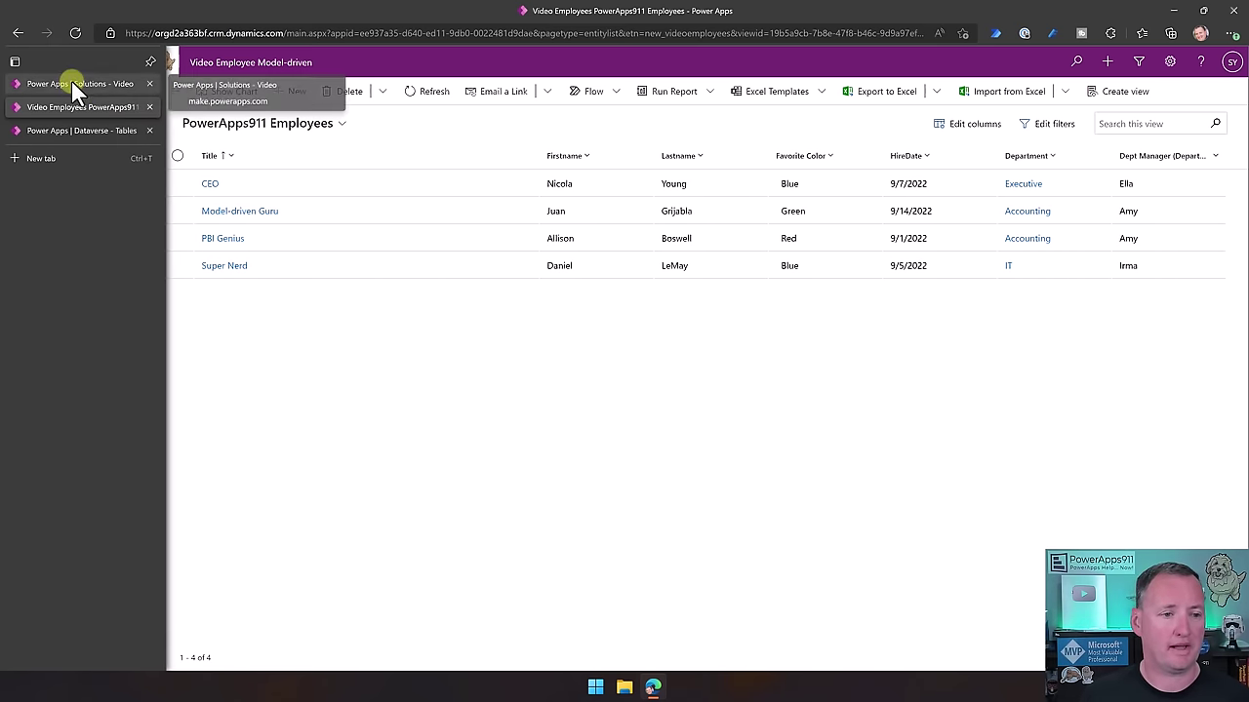
pyautogui.click(71, 82)
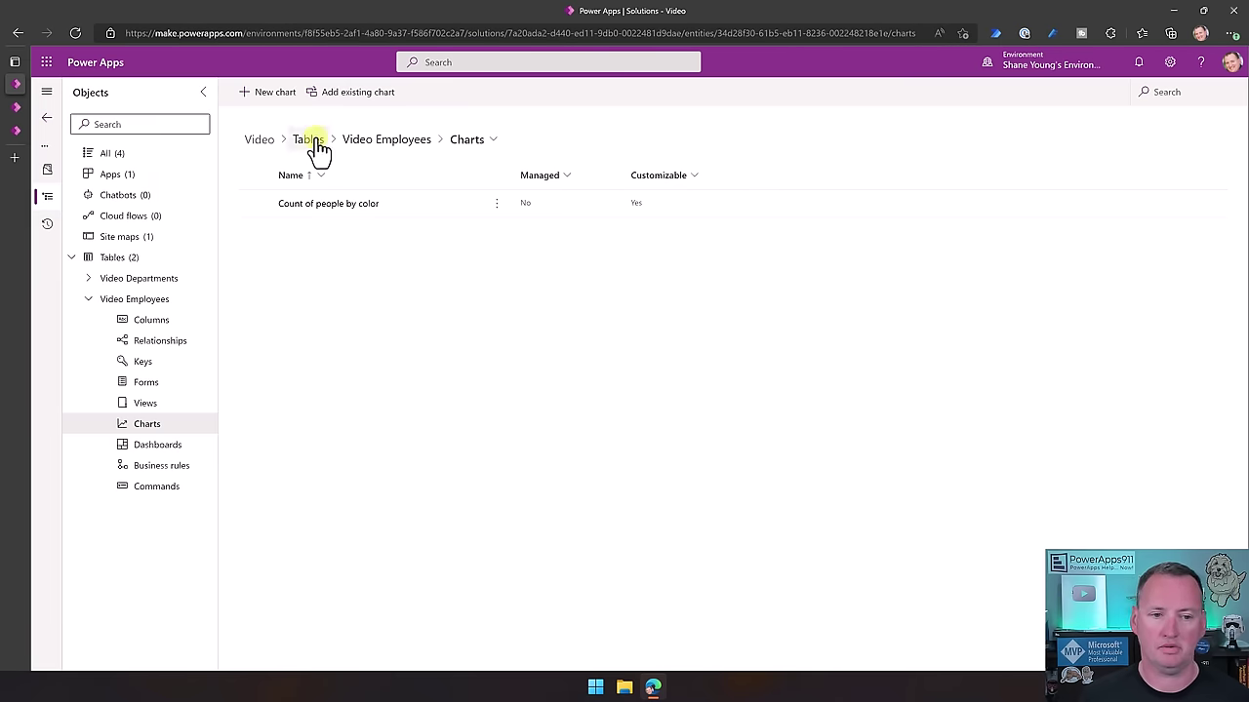
pyautogui.click(124, 183)
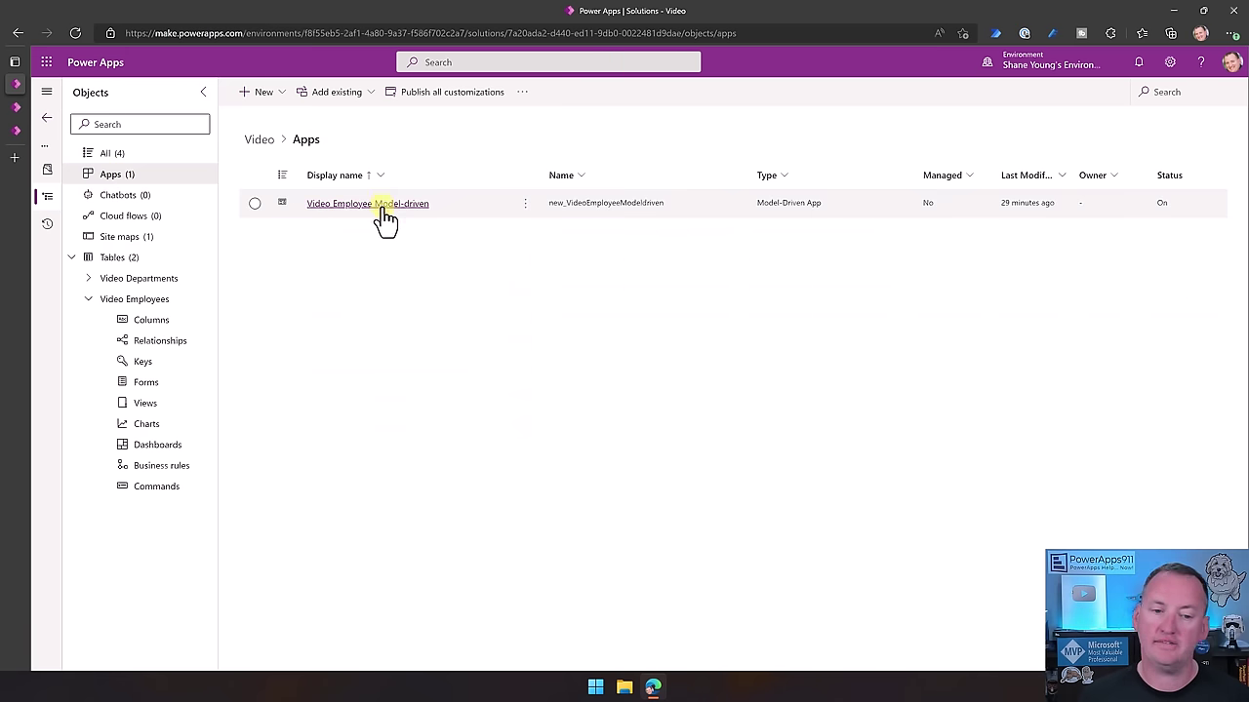
pyautogui.click(526, 205)
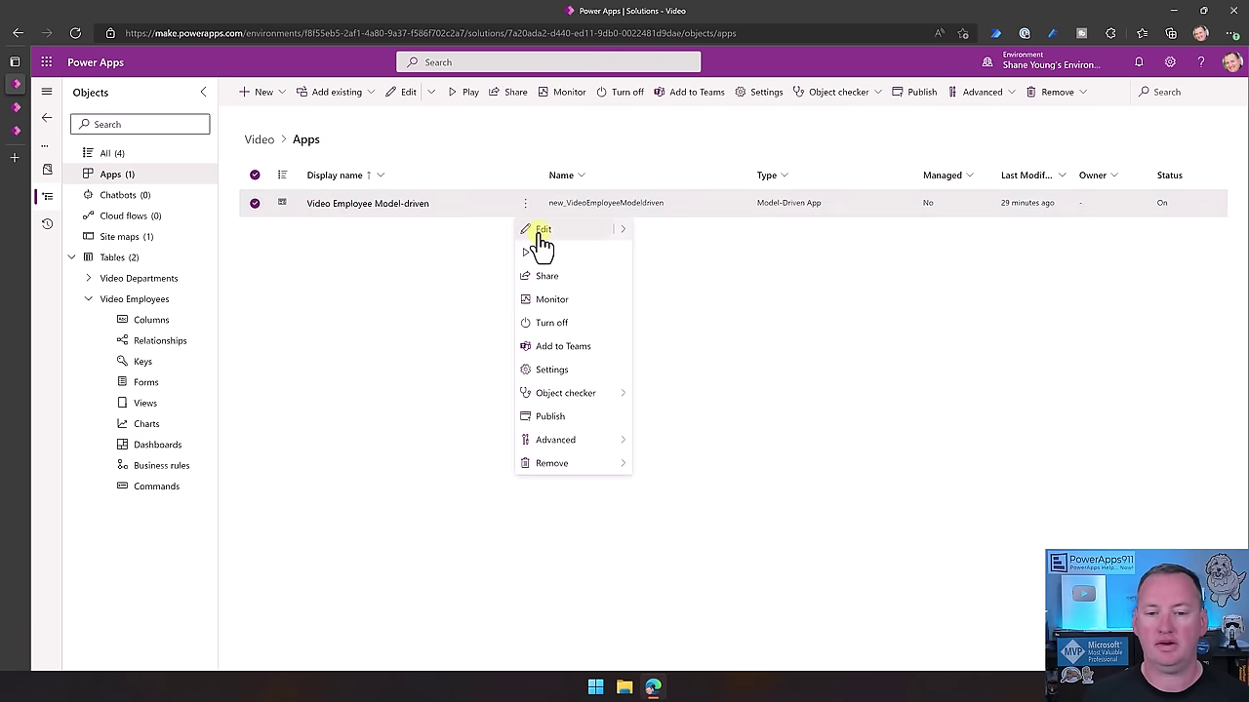
pyautogui.click(537, 230)
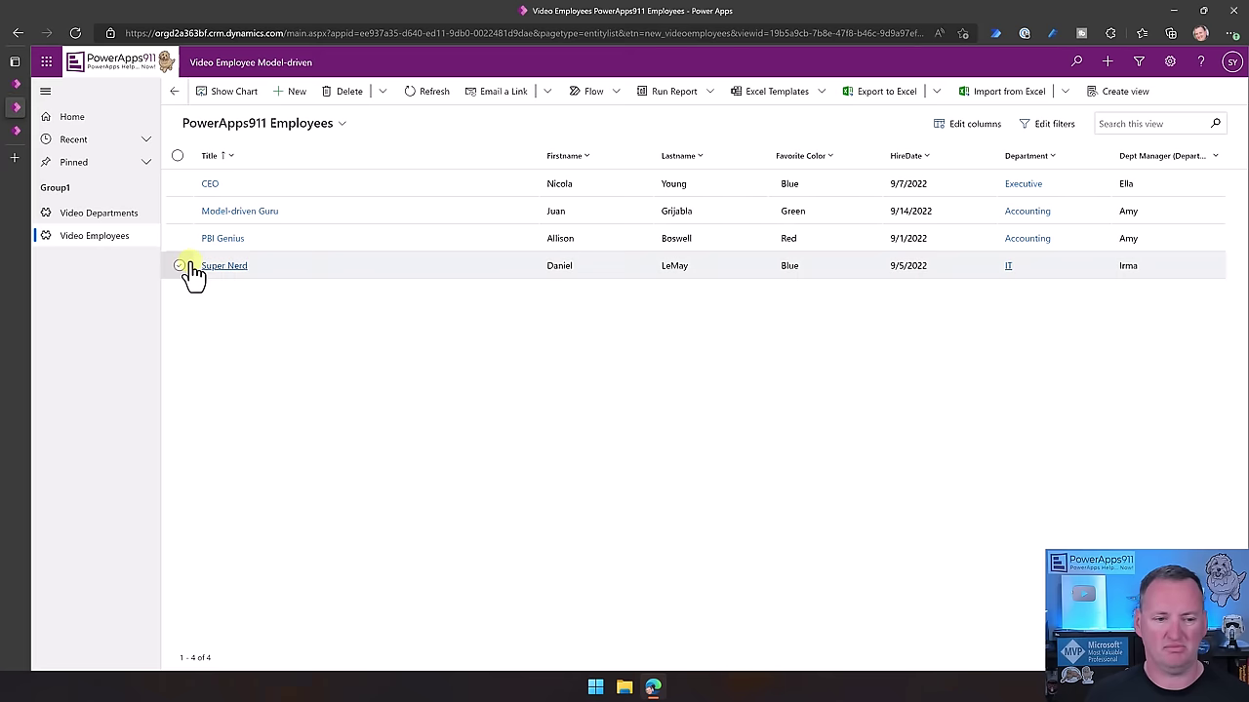
pyautogui.click(17, 84)
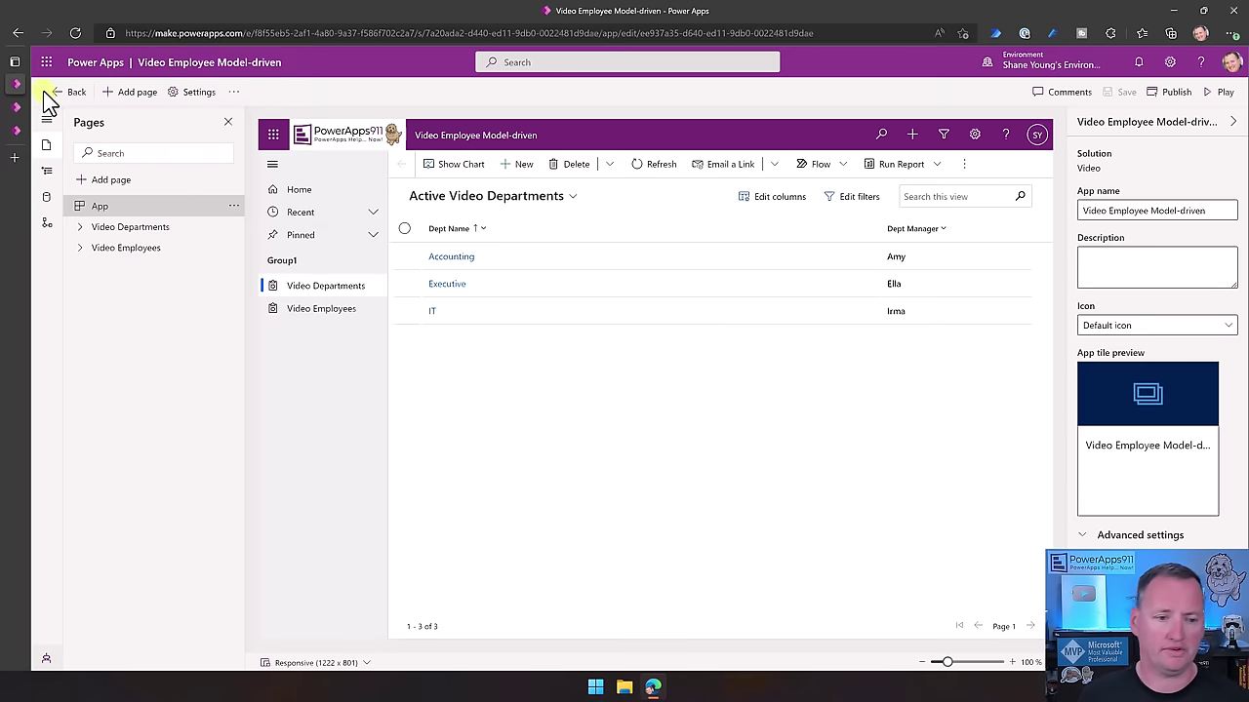
# In the app's navigation, rename the group Group1 to My Views
pyautogui.click(48, 173)
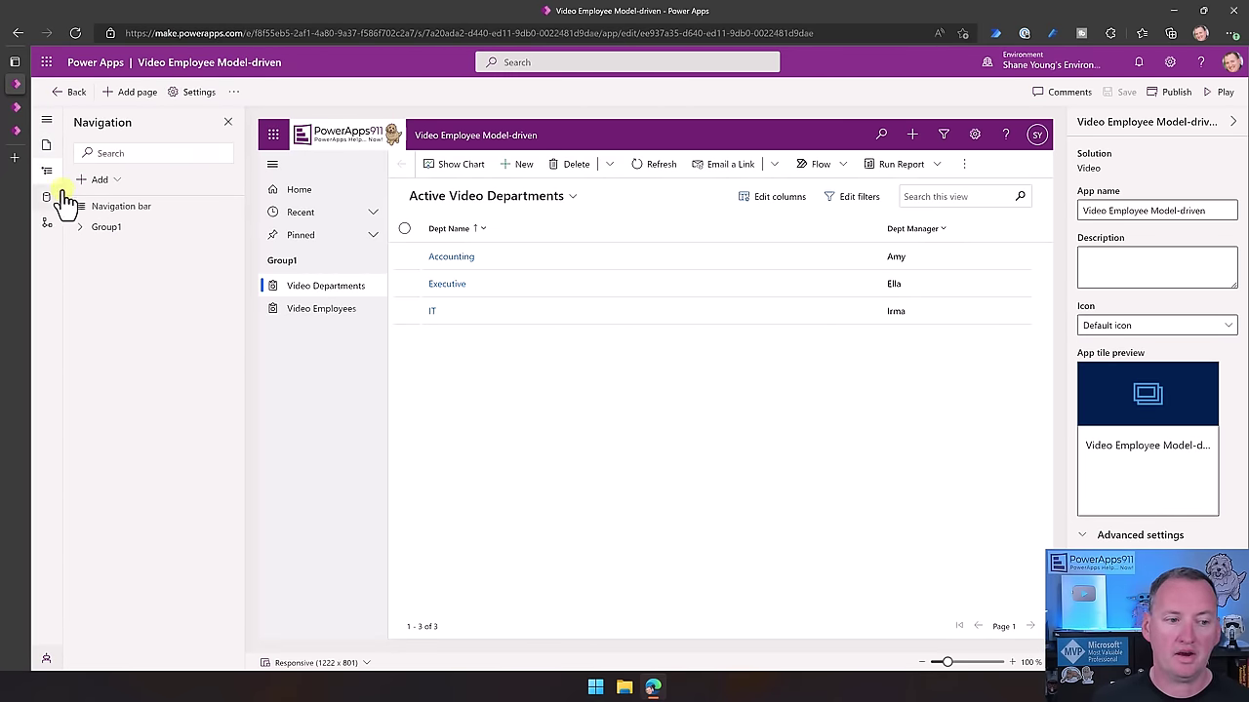
pyautogui.click(107, 237)
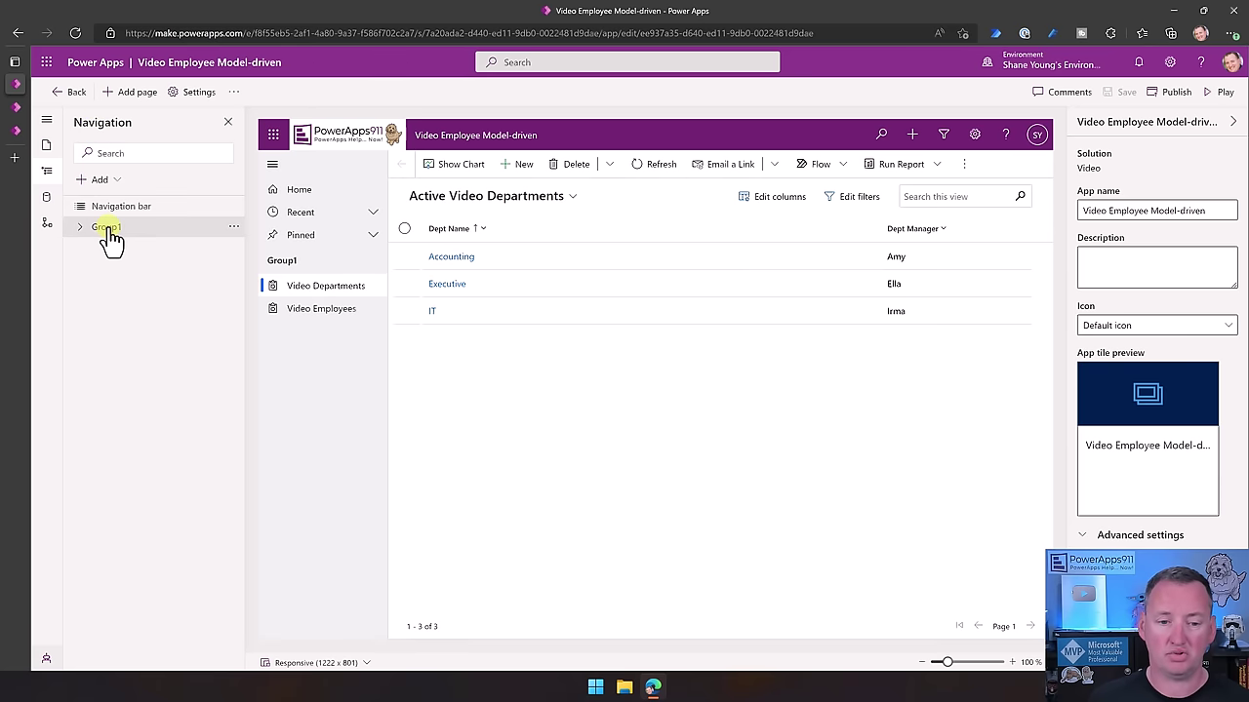
pyautogui.click(1144, 196)
pyautogui.moveTo(1144, 196); pyautogui.dragTo(1073, 200)
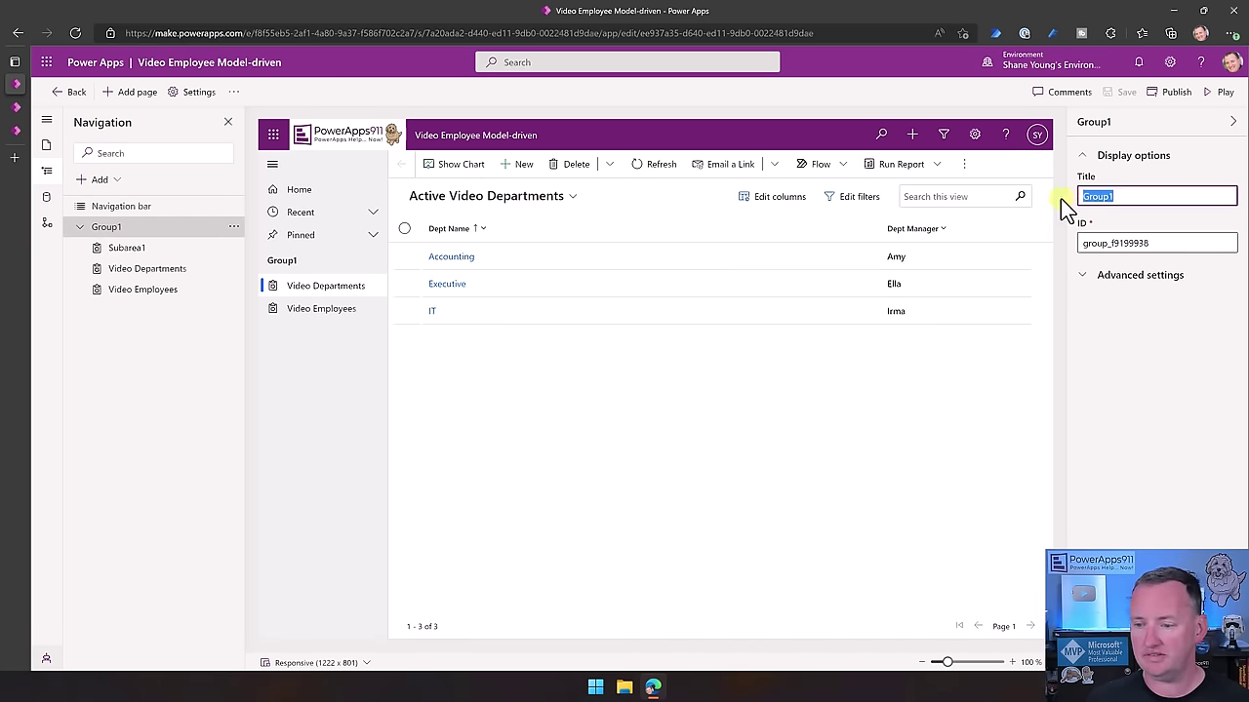
pyautogui.write('My View')
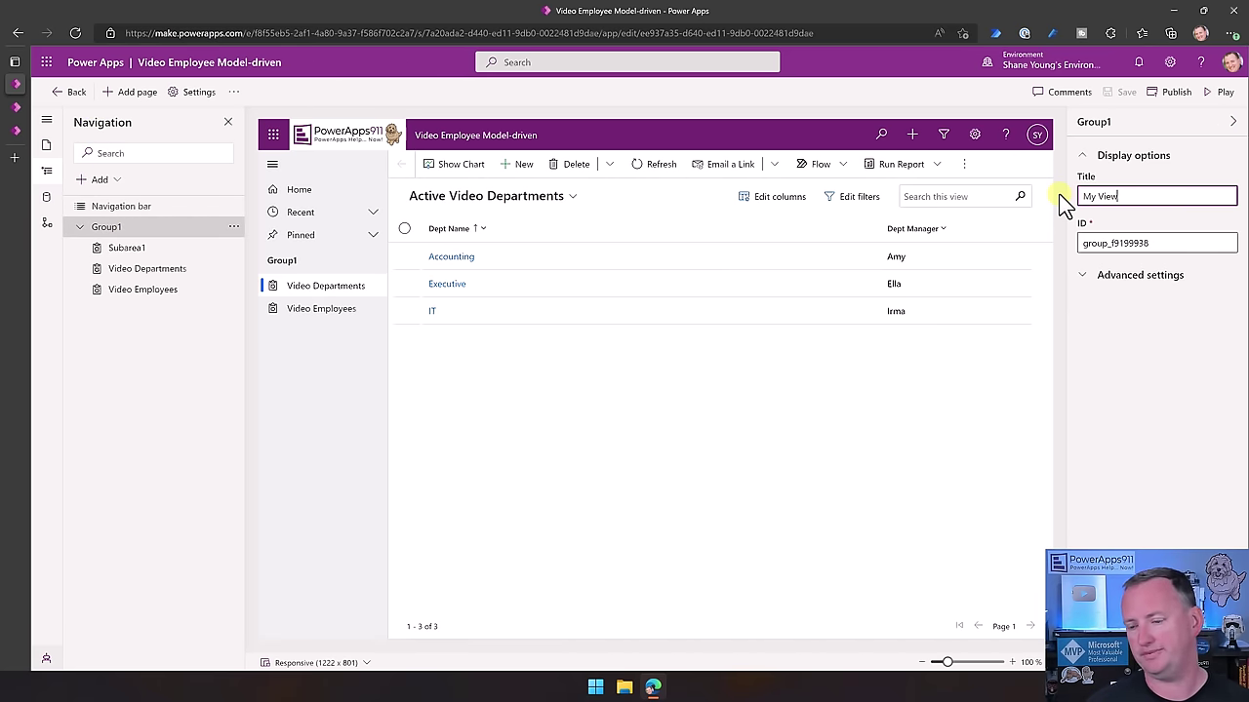
pyautogui.write('s')
pyautogui.click(1184, 229)
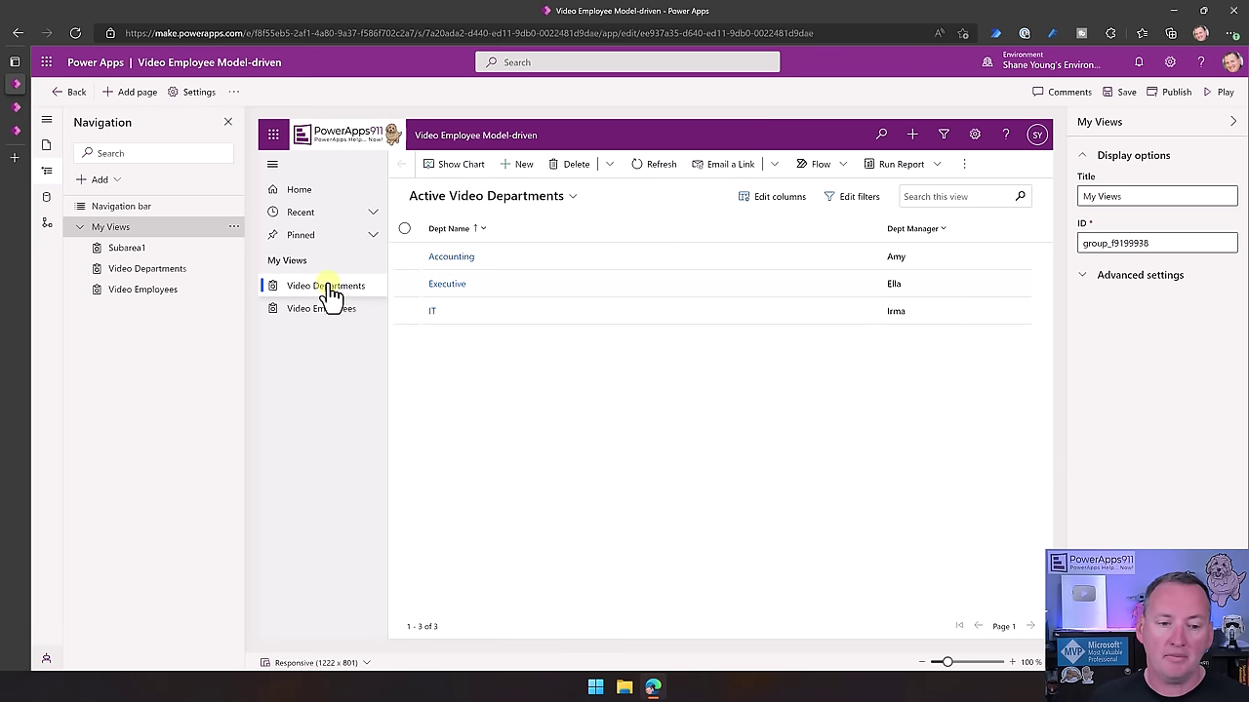
# Shorten the title of the Video Departments navigation entry to Departments
pyautogui.click(193, 276)
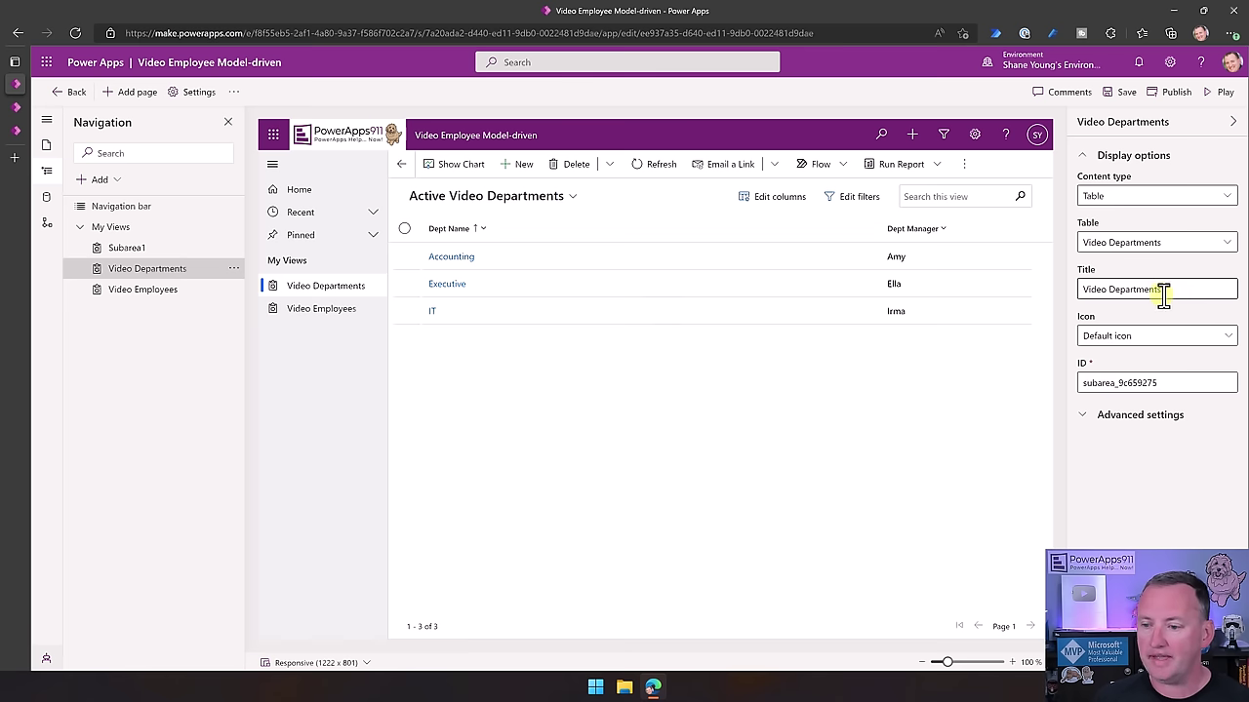
pyautogui.tripleClick(1112, 290)
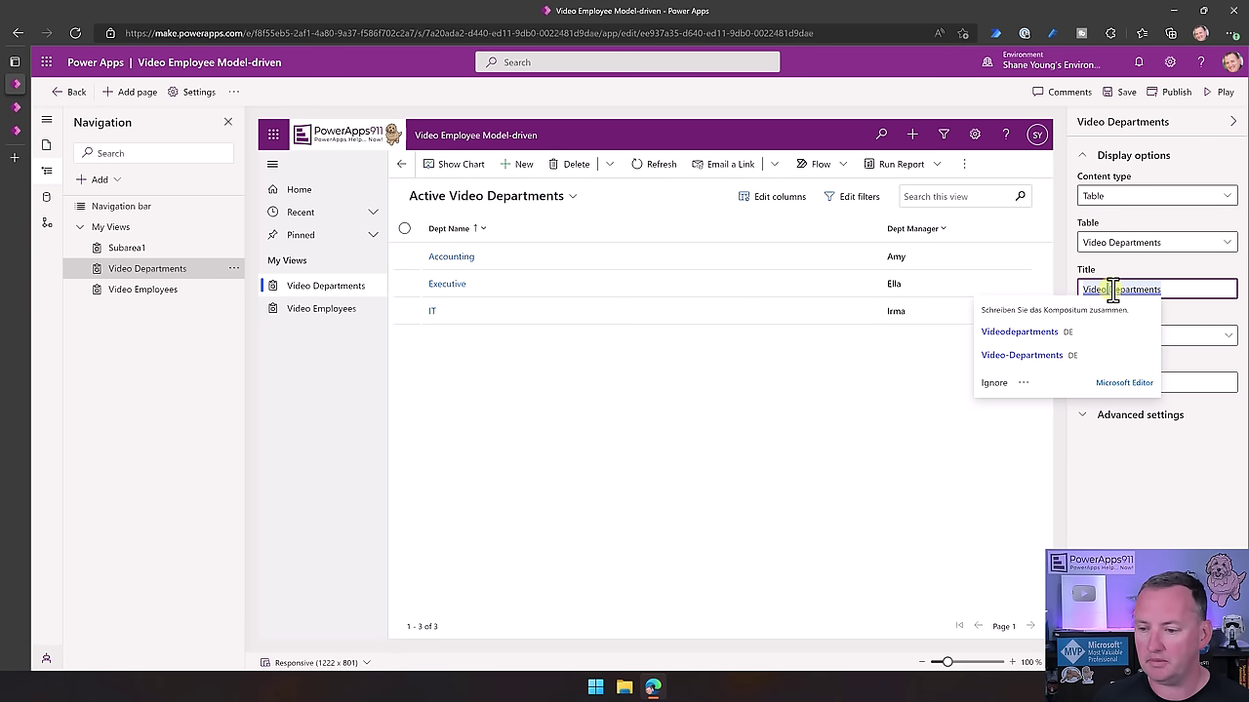
pyautogui.click(1112, 289)
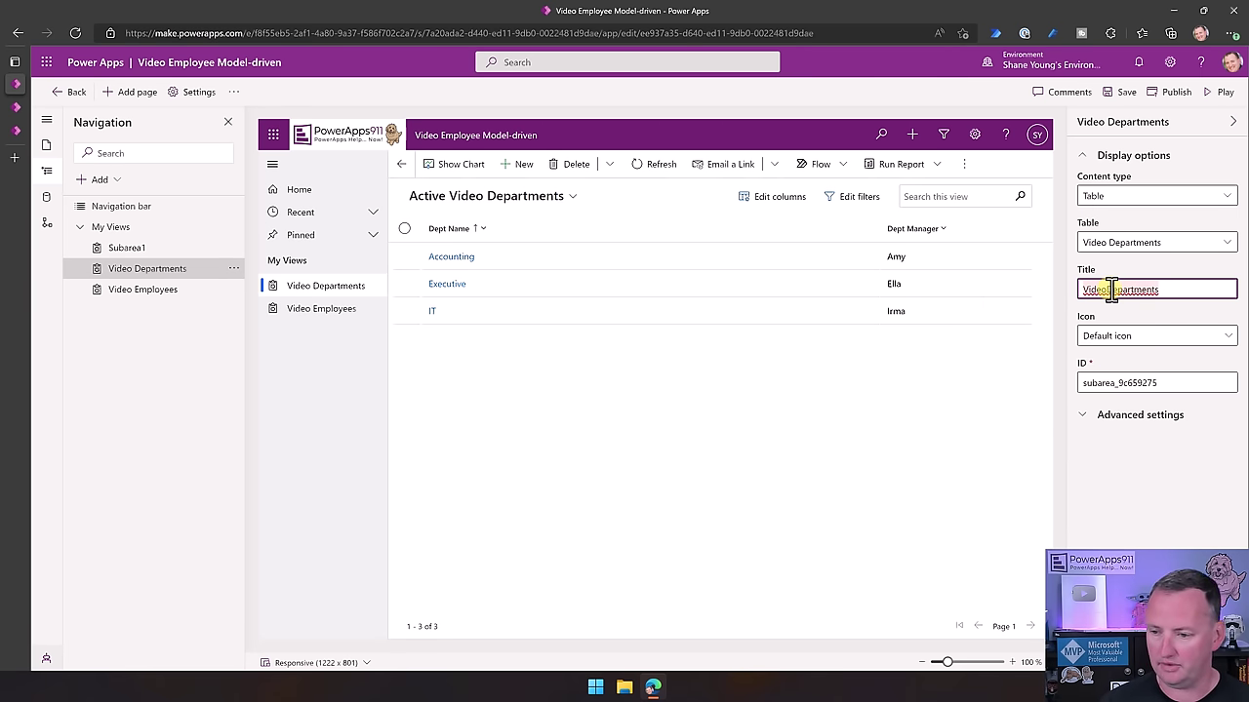
pyautogui.press('BackSpace')
pyautogui.press('BackSpace')
pyautogui.press('BackSpace')
pyautogui.press('BackSpace')
pyautogui.press('BackSpace')
pyautogui.press('BackSpace')
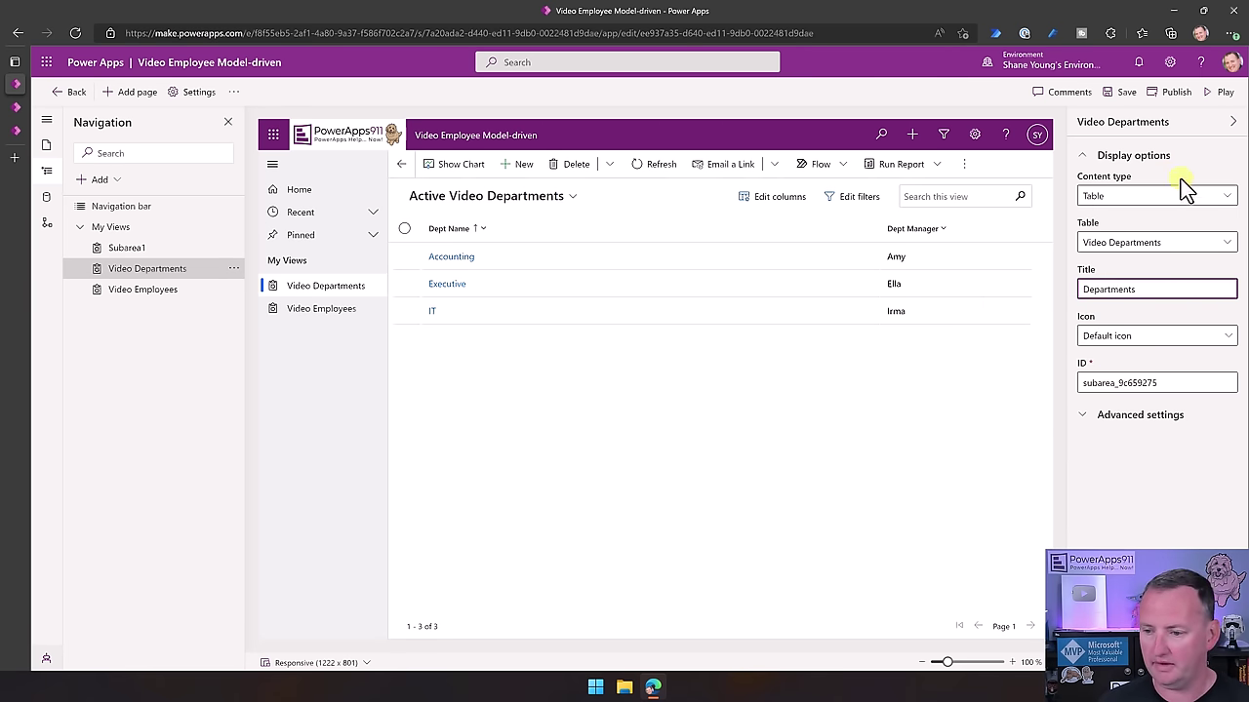
# Shorten the title of the Video Employees navigation entry to Employees
pyautogui.click(317, 310)
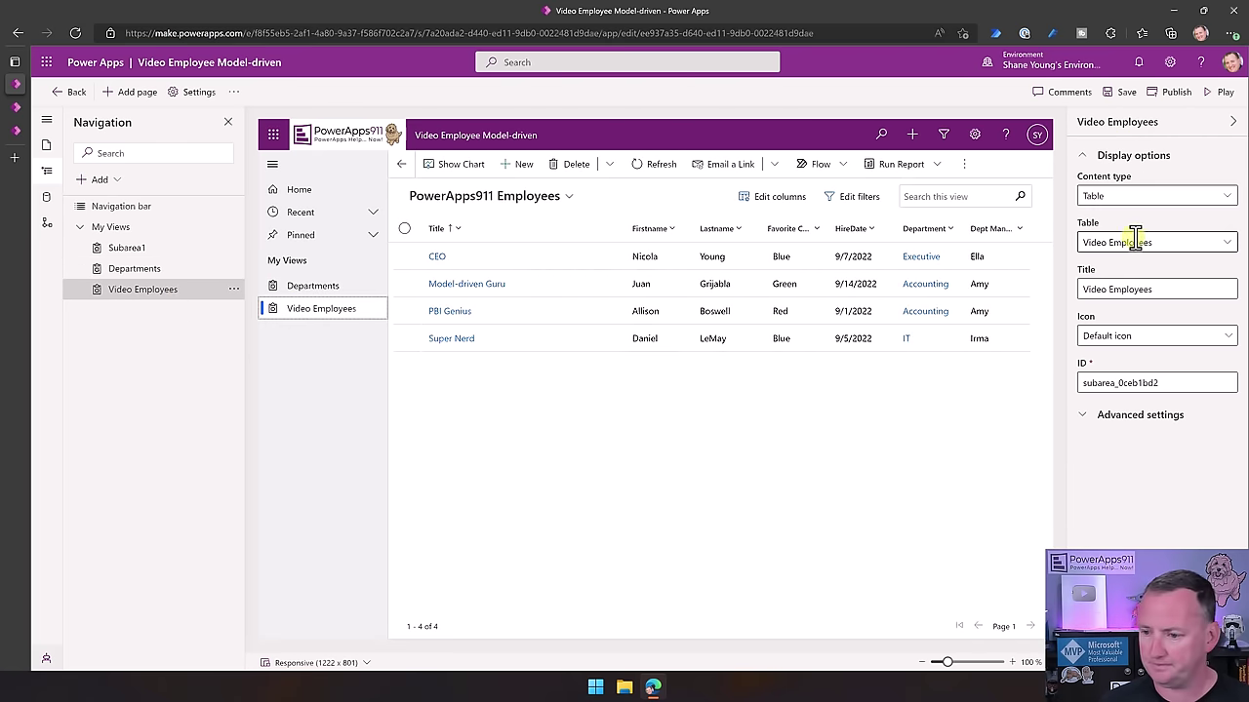
pyautogui.doubleClick(1102, 287)
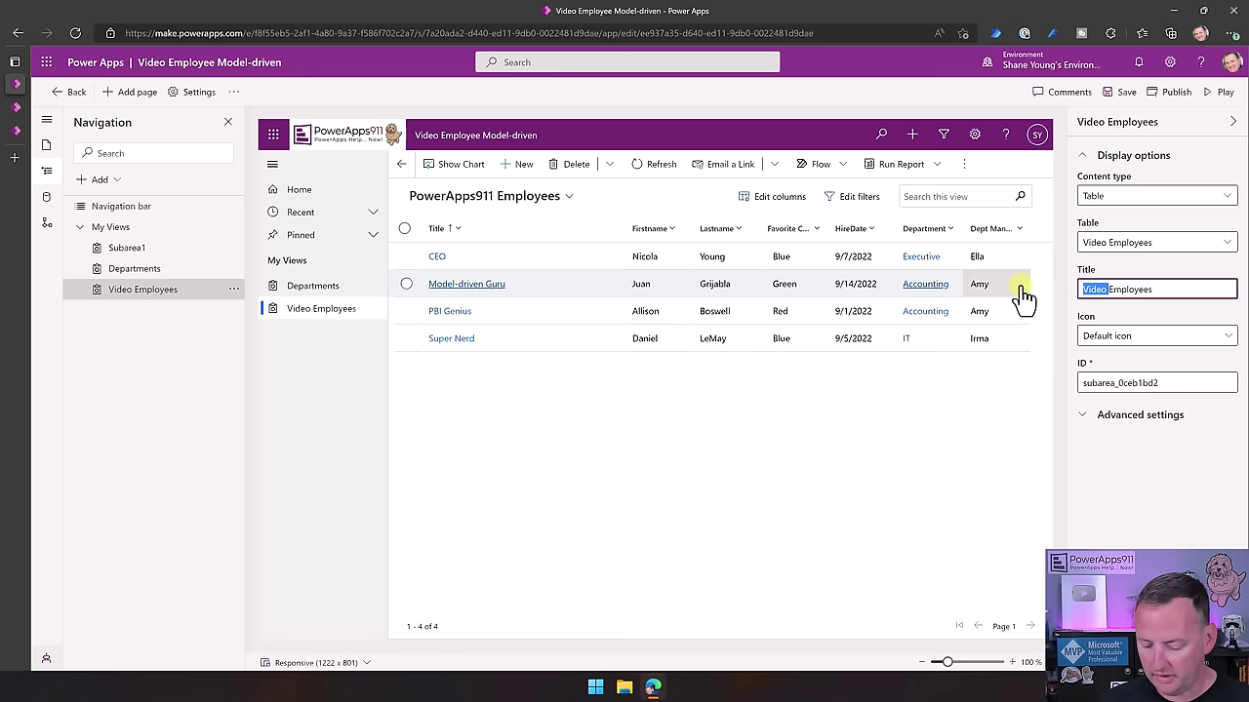
pyautogui.press('BackSpace')
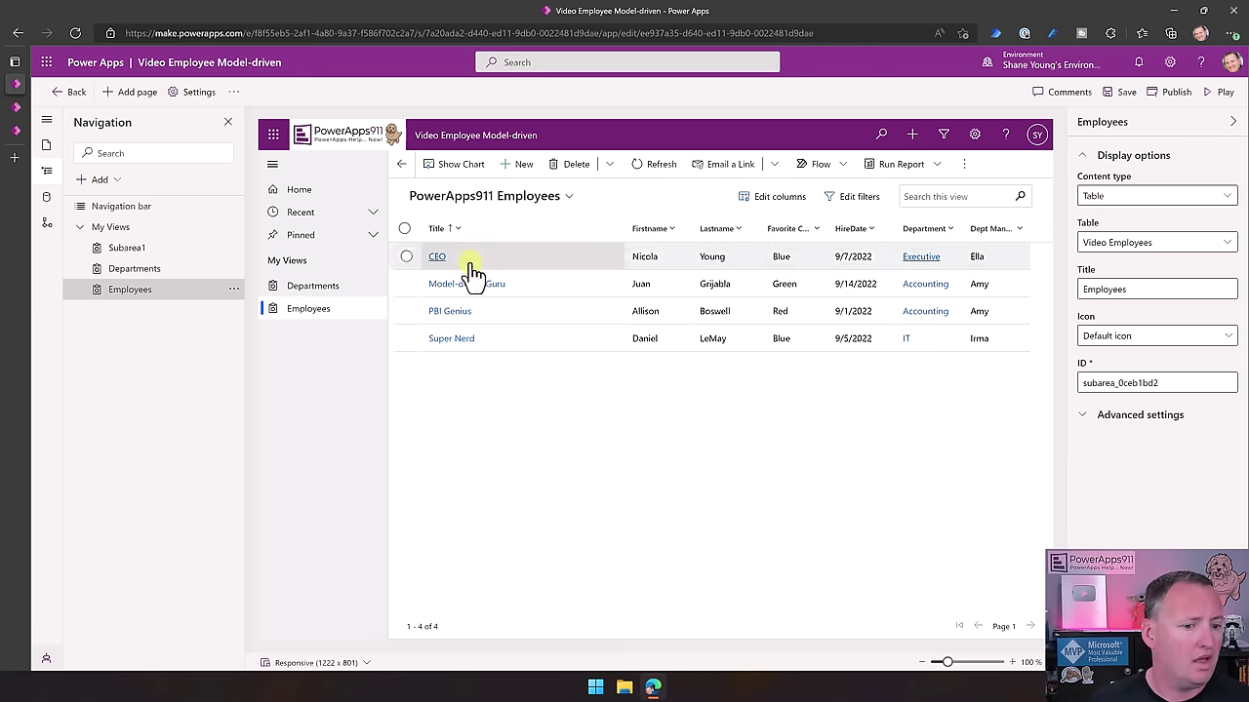
# Examine the Subarea1 settings and the table-based and custom page types offered for a new page, without adding one
pyautogui.click(154, 253)
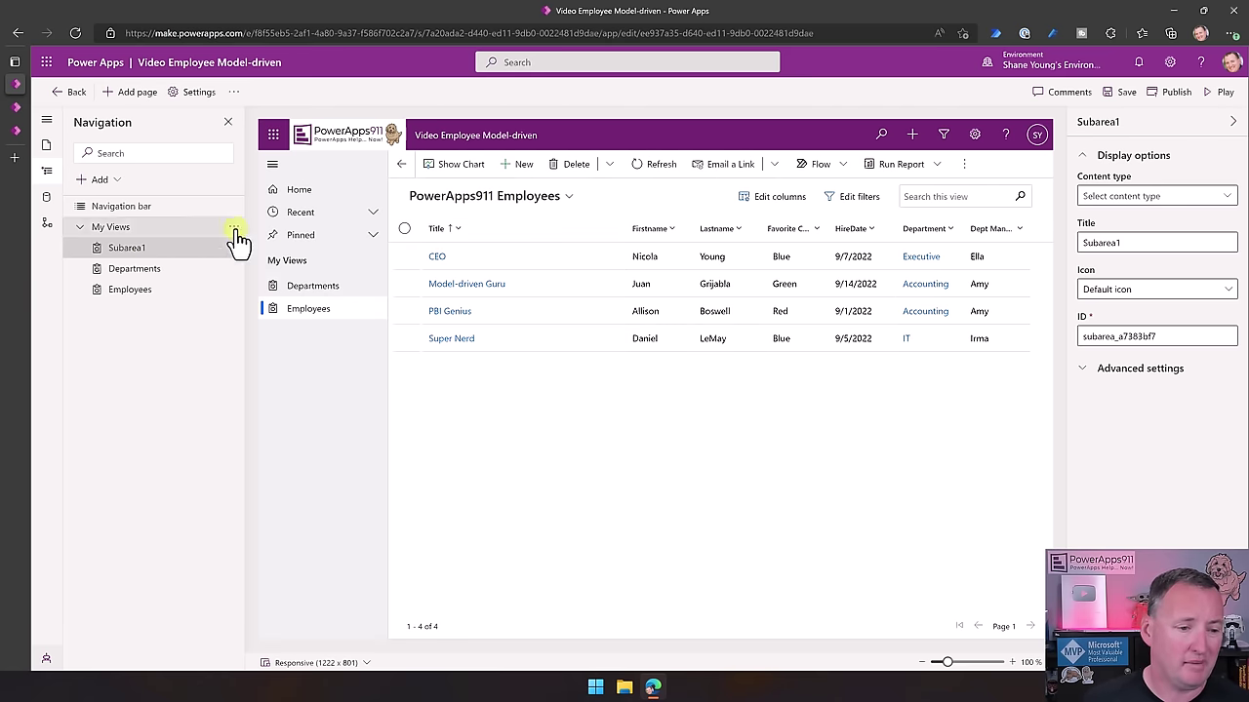
pyautogui.click(46, 145)
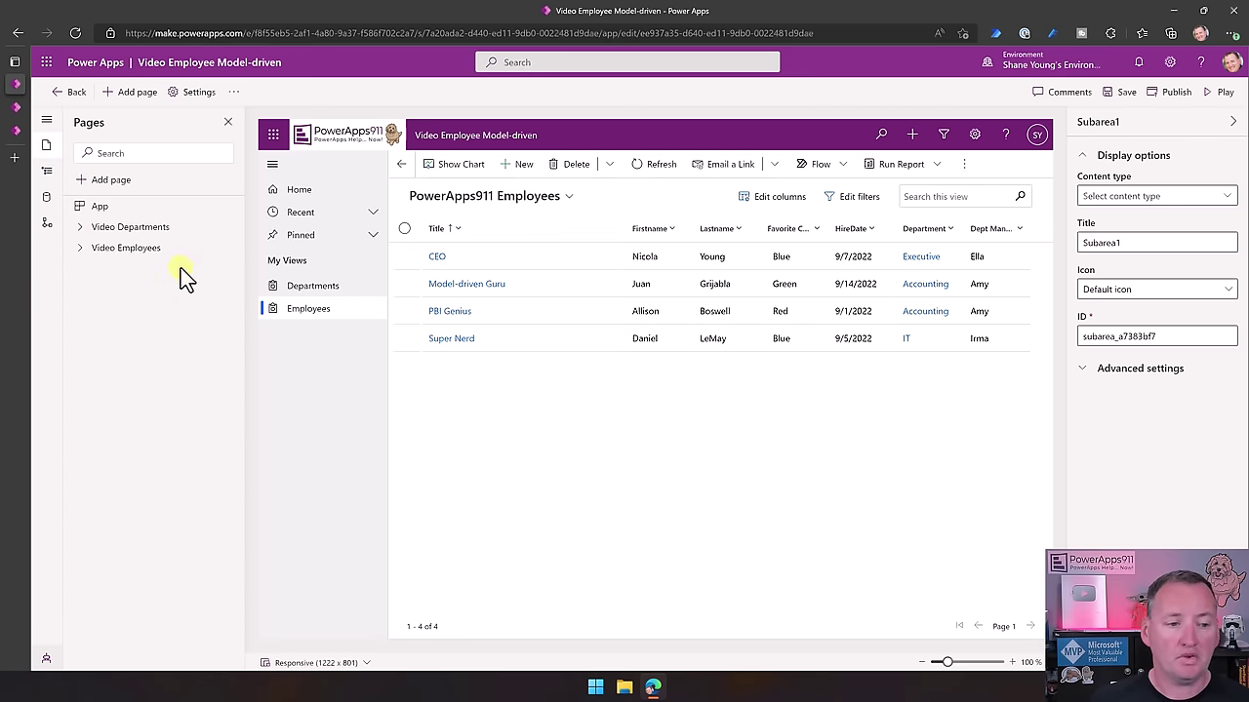
pyautogui.click(110, 180)
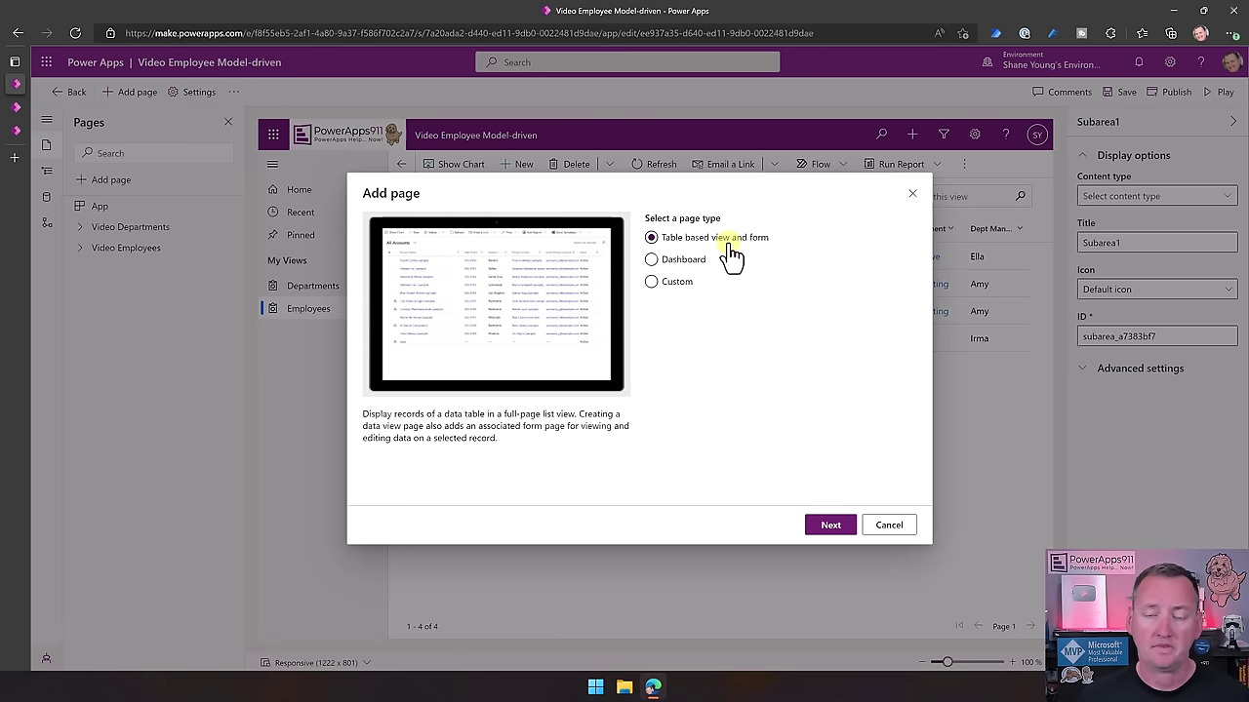
pyautogui.click(830, 527)
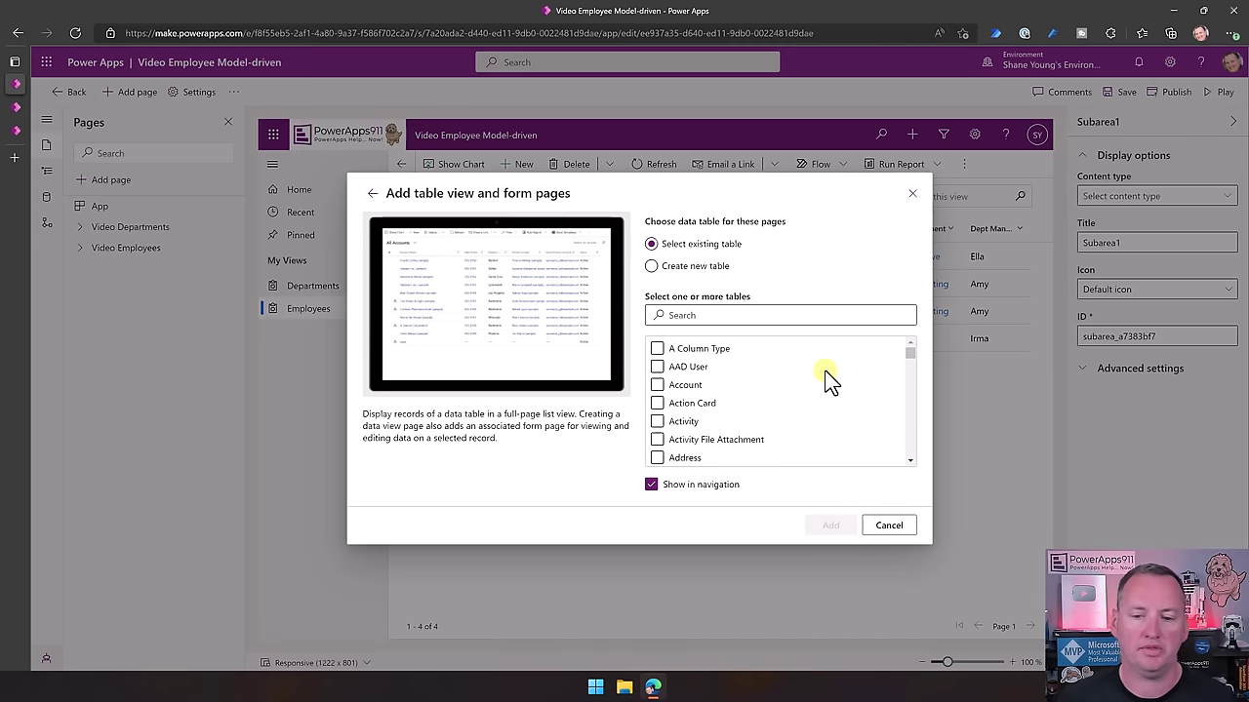
pyautogui.click(888, 526)
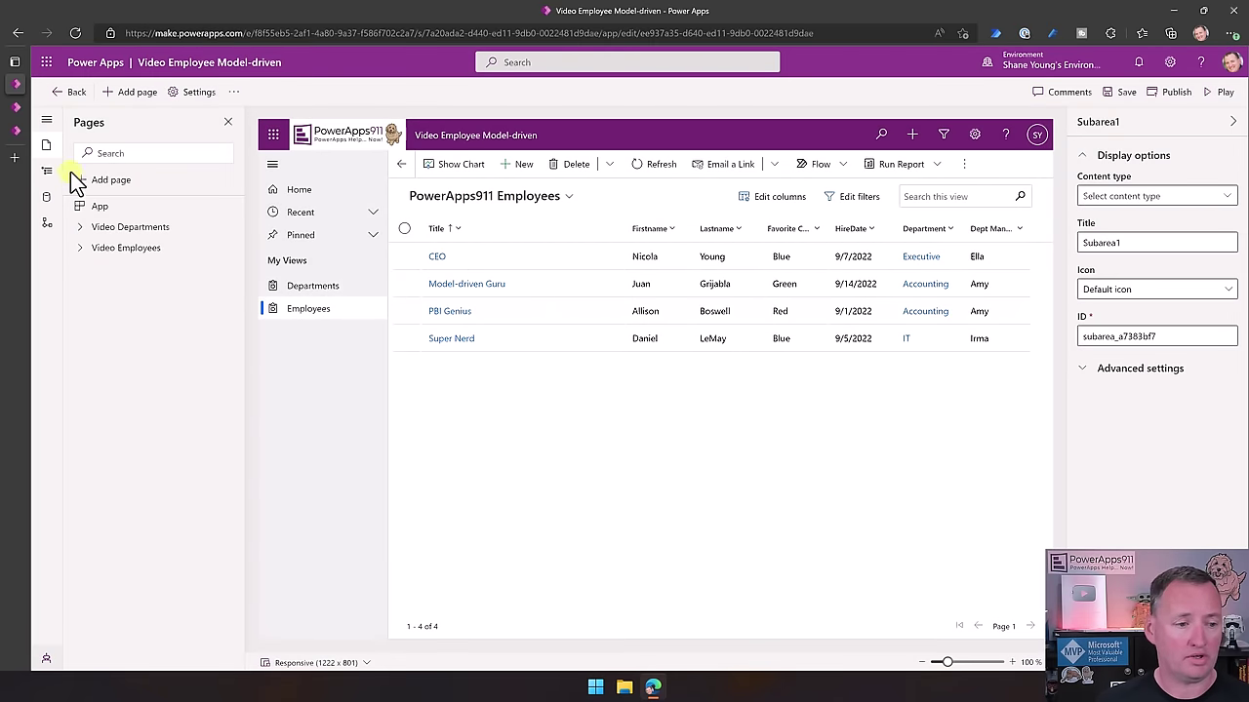
pyautogui.click(103, 182)
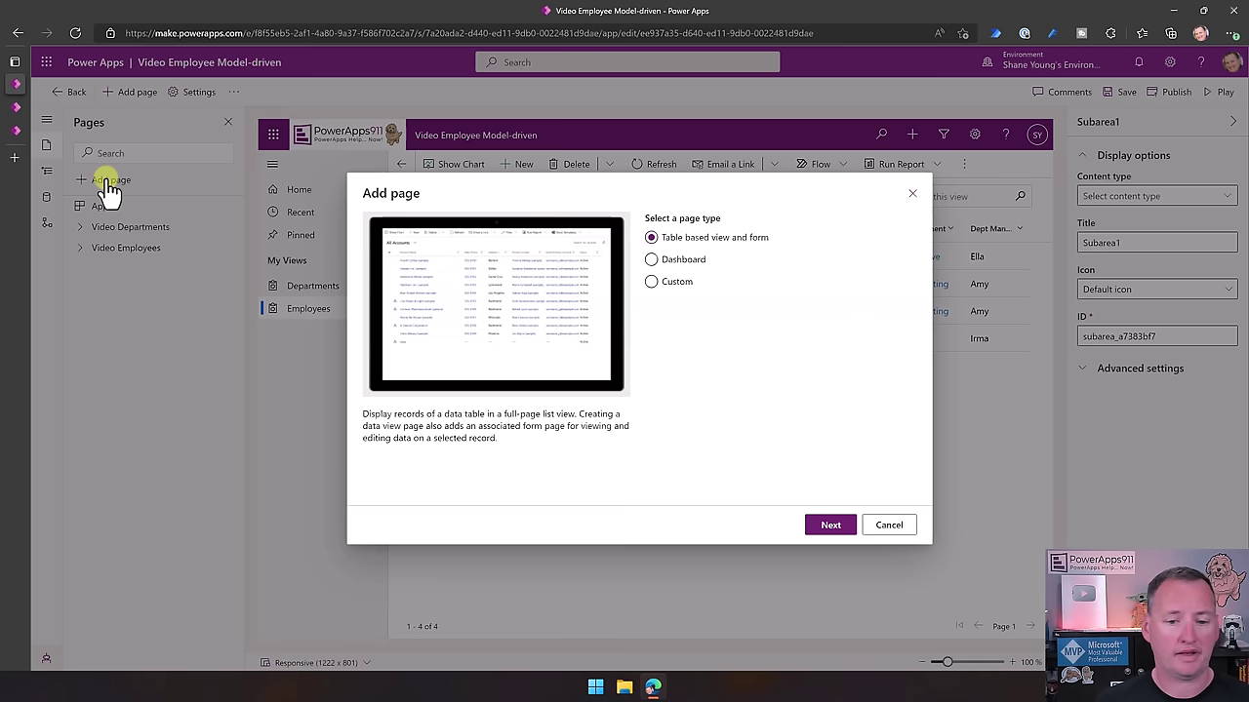
pyautogui.click(673, 282)
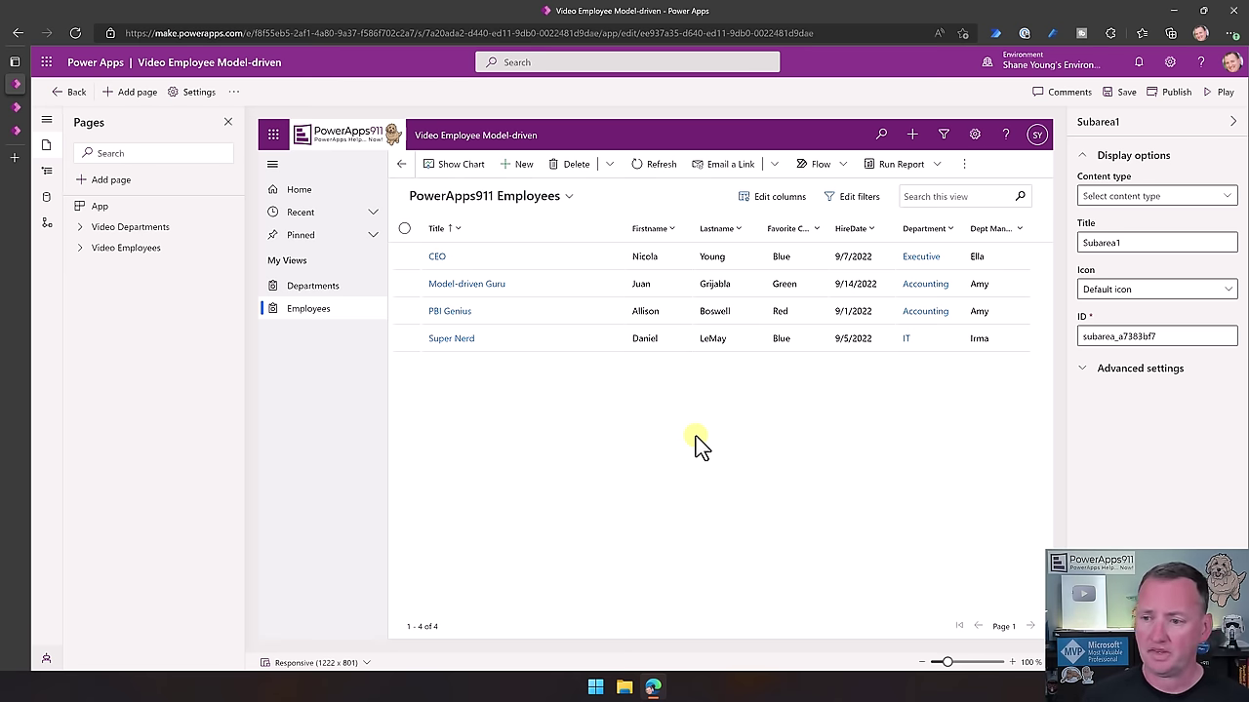
# Save and publish the app, and go back to the Video solution
pyautogui.click(1160, 95)
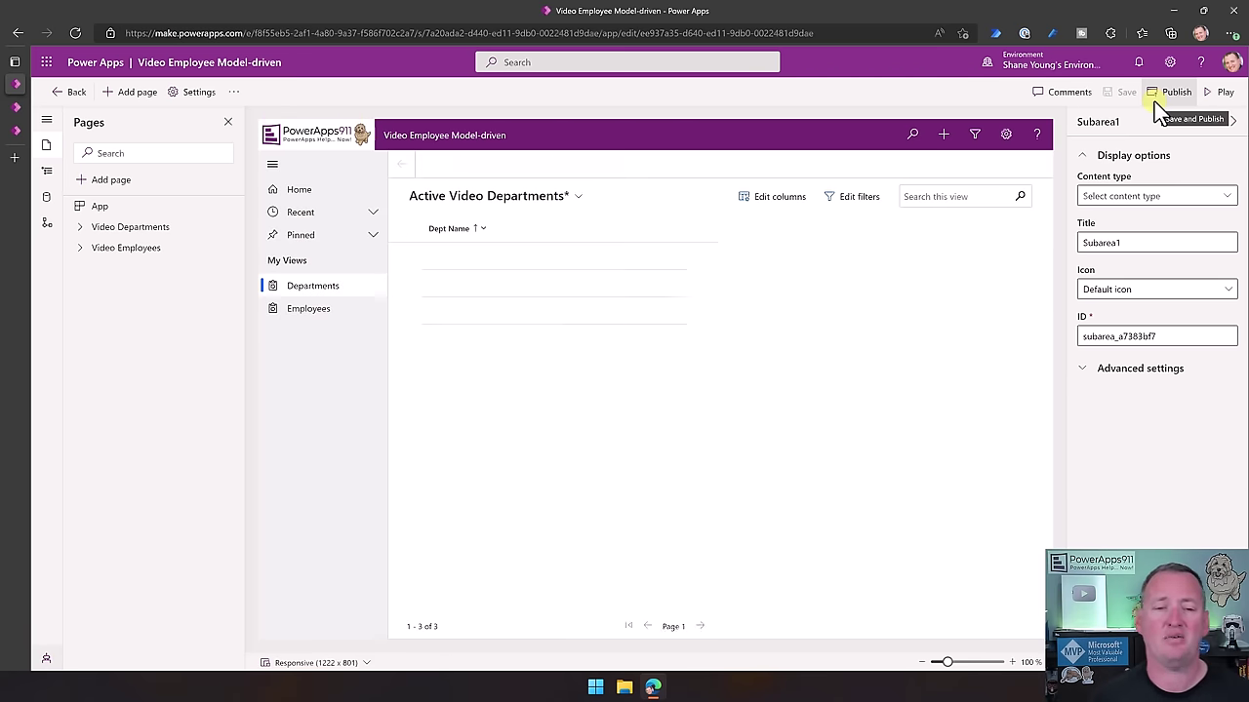
pyautogui.click(70, 94)
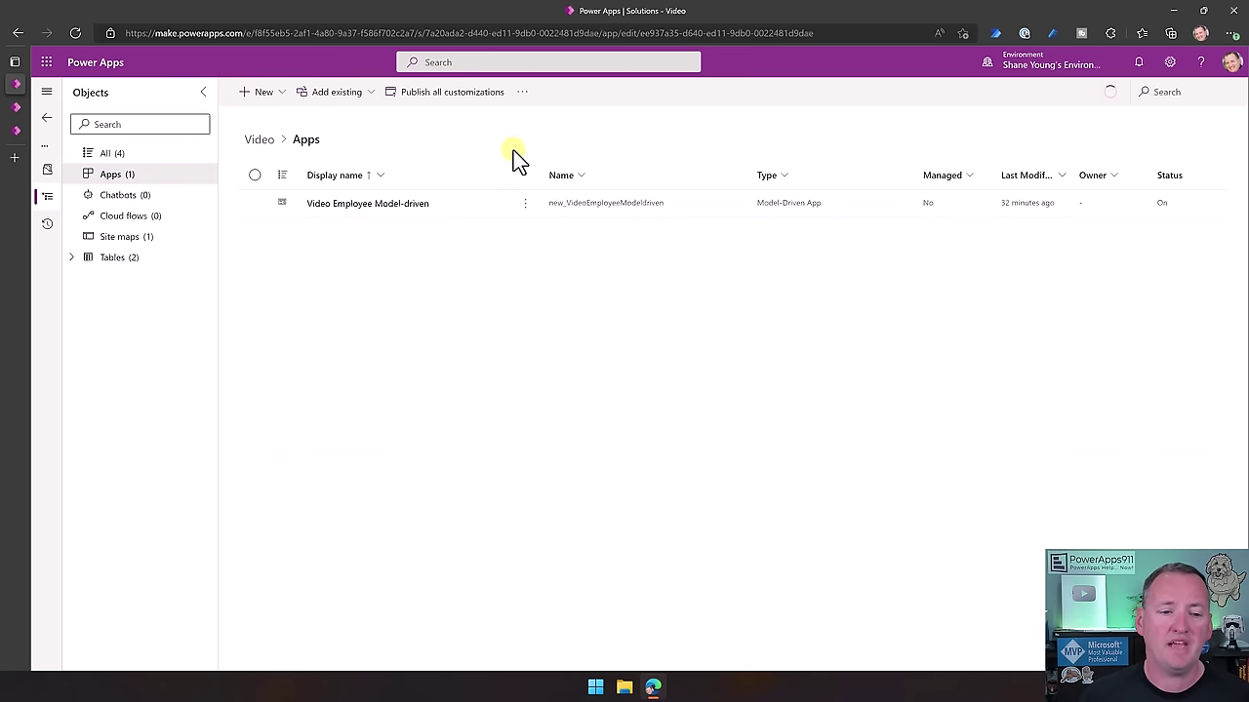
# Create a new security role named Video Employee Users in the Video solution
pyautogui.click(101, 156)
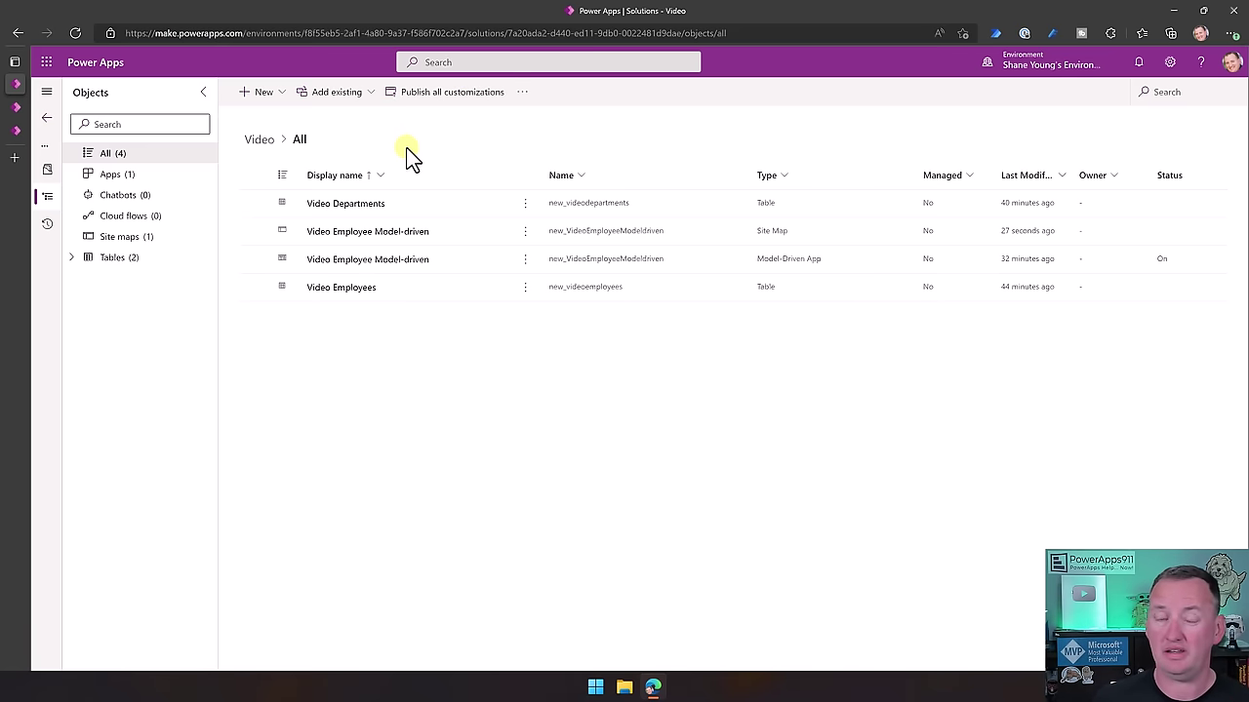
pyautogui.click(275, 93)
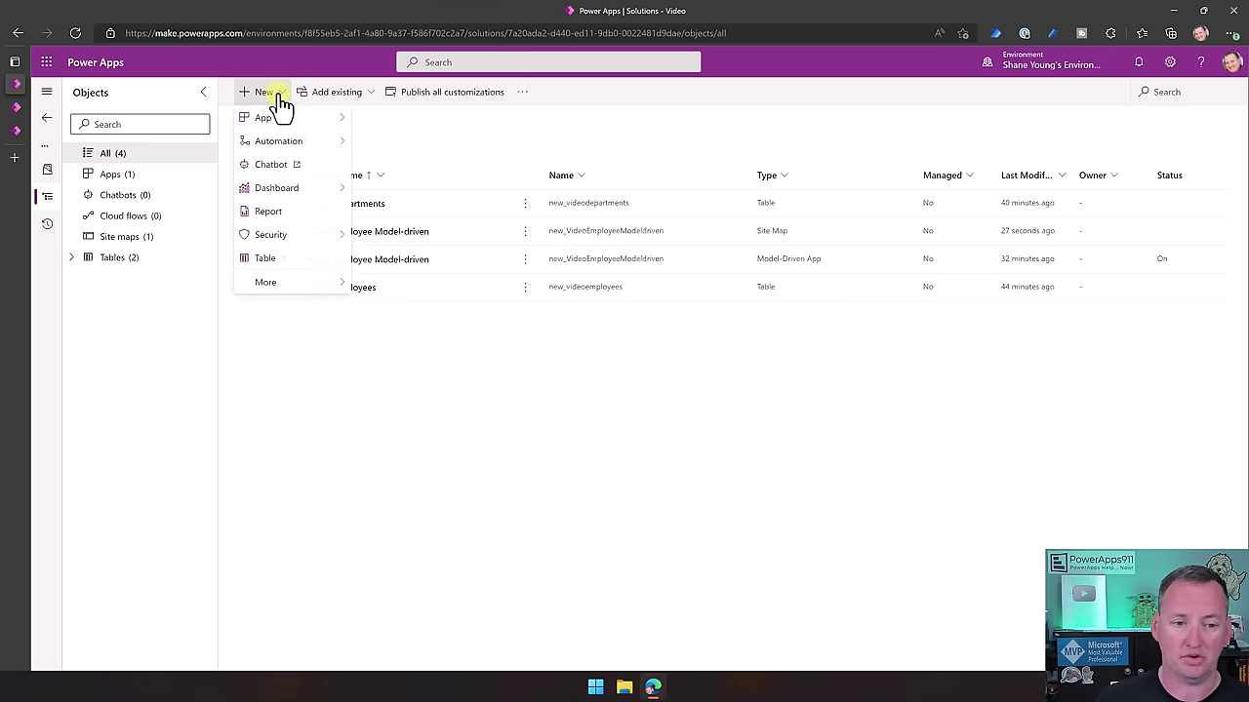
pyautogui.moveTo(288, 244)
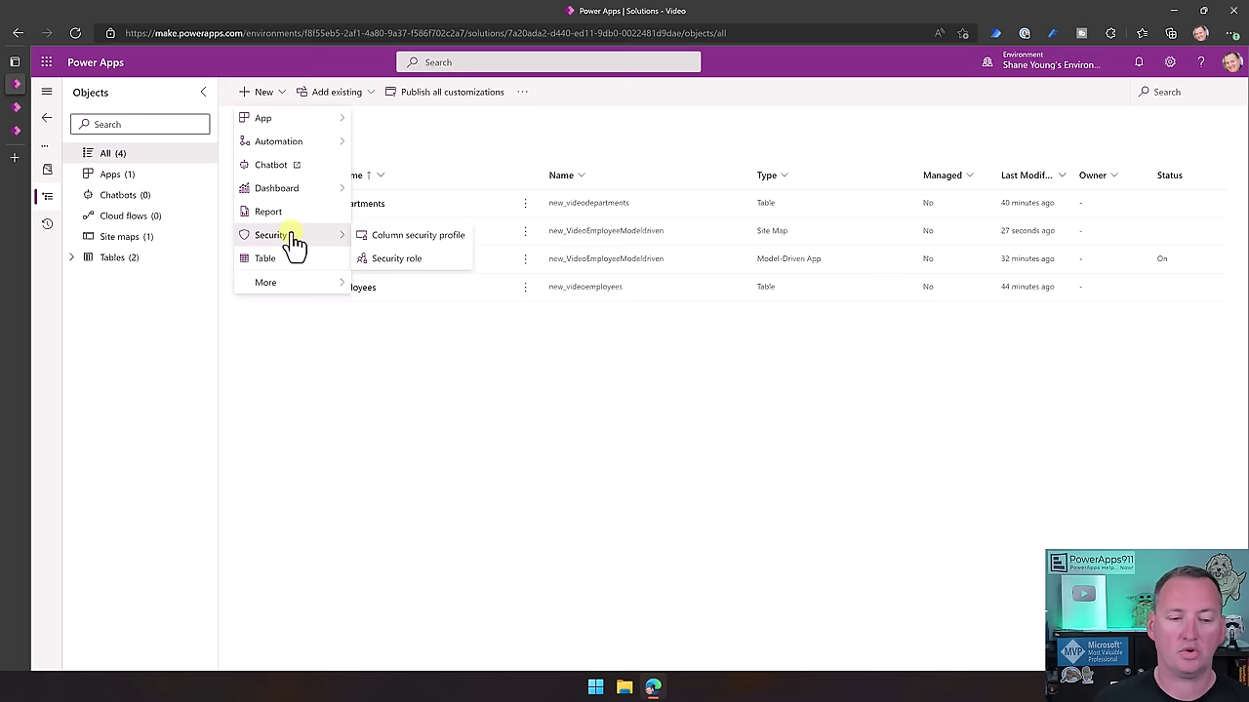
pyautogui.click(401, 263)
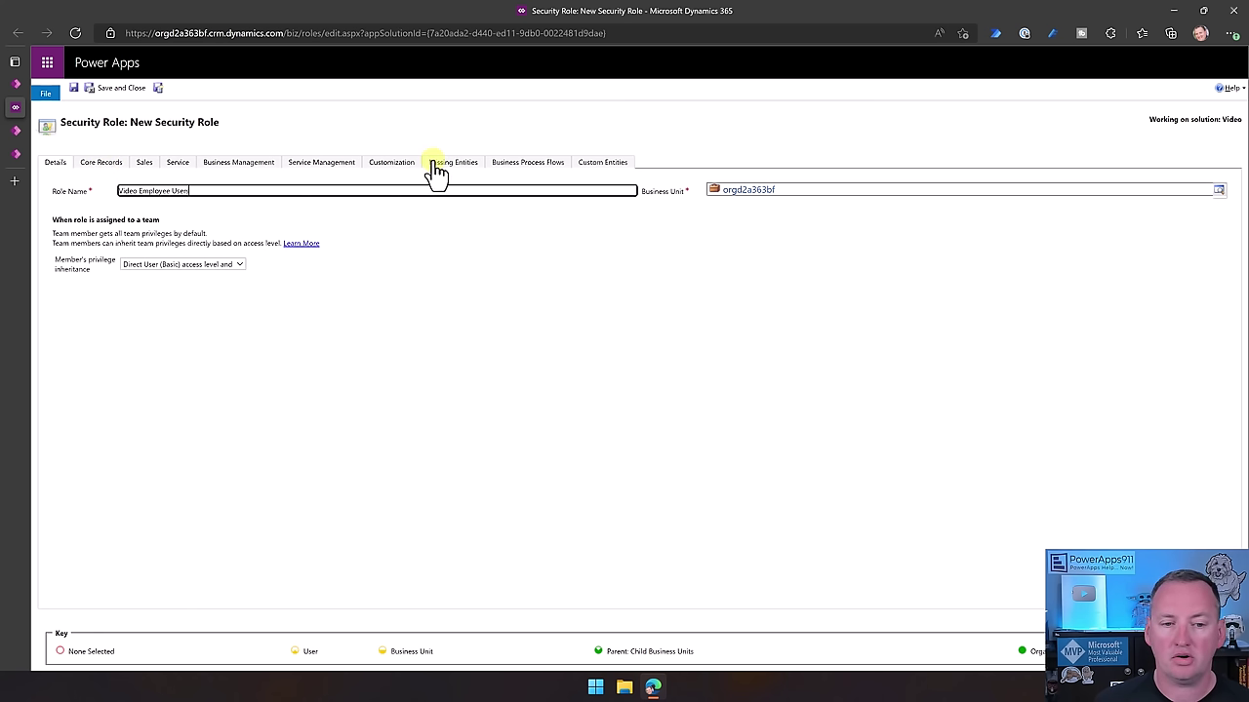
# Grant the role organization-level access for all privileges on the custom tables Video Departments (second entry) and Video Employees
pyautogui.click(592, 173)
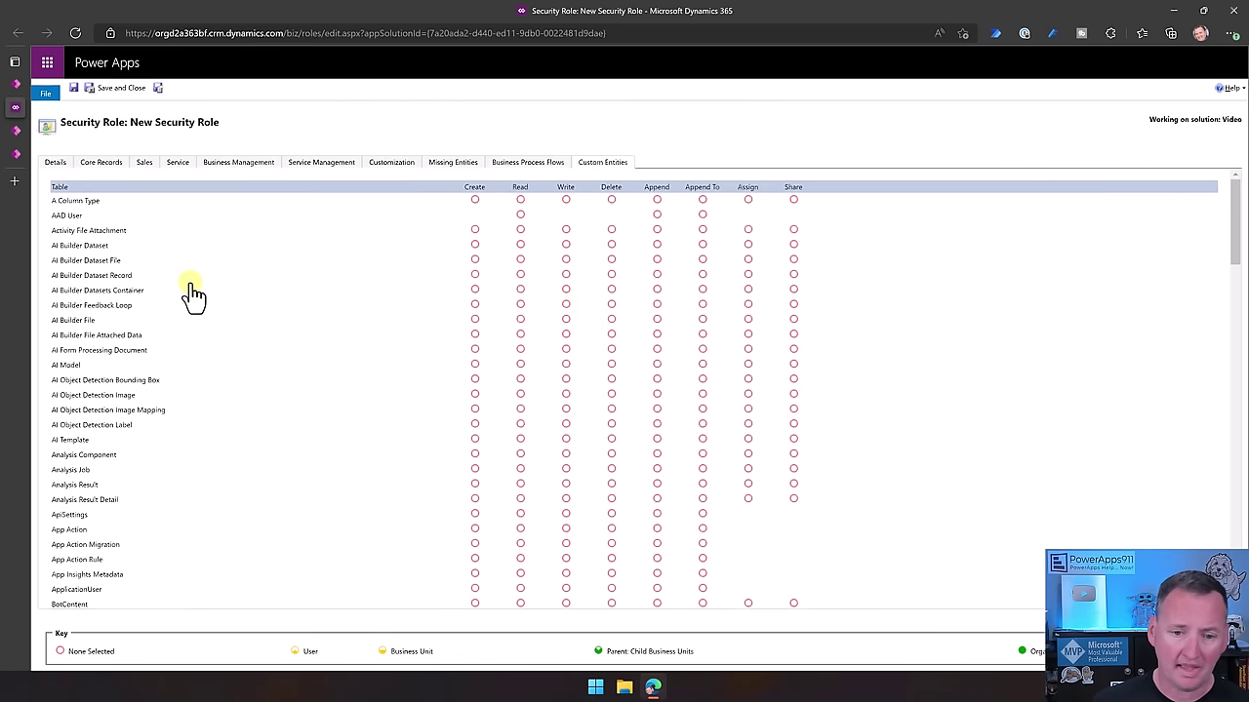
pyautogui.scroll(-2, 192, 297)
pyautogui.scroll(-15, 192, 298)
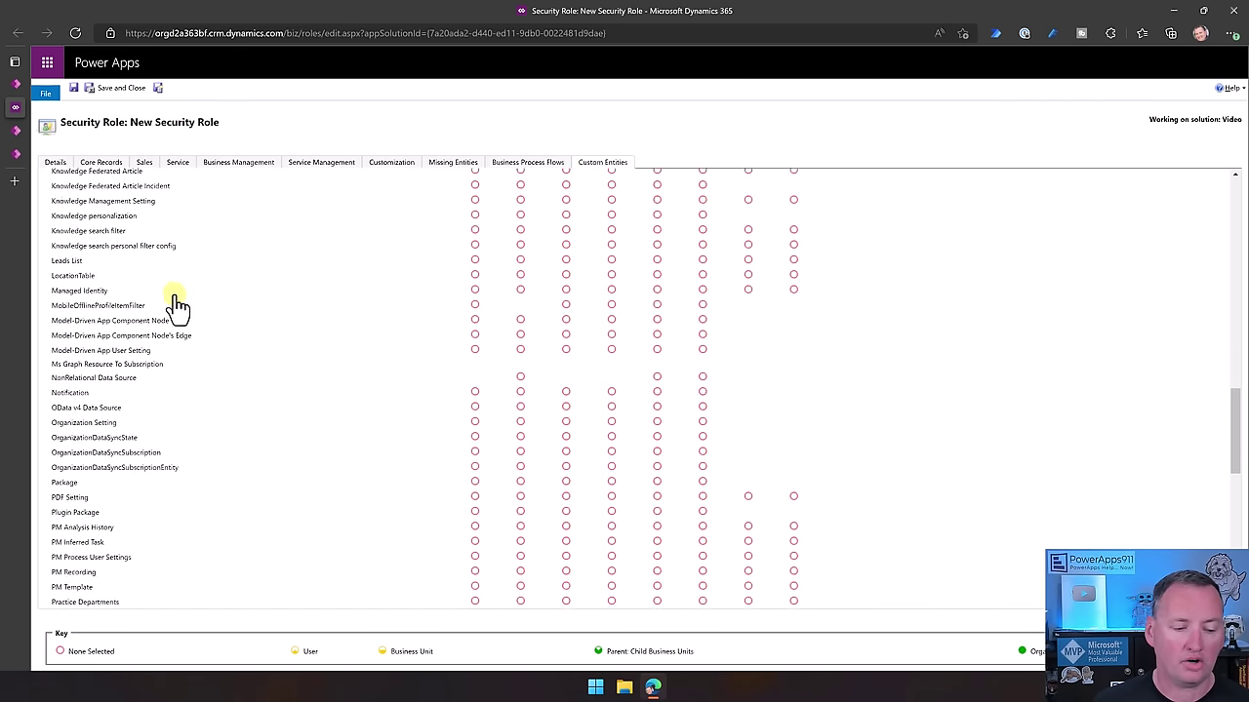
pyautogui.scroll(-1, 165, 307)
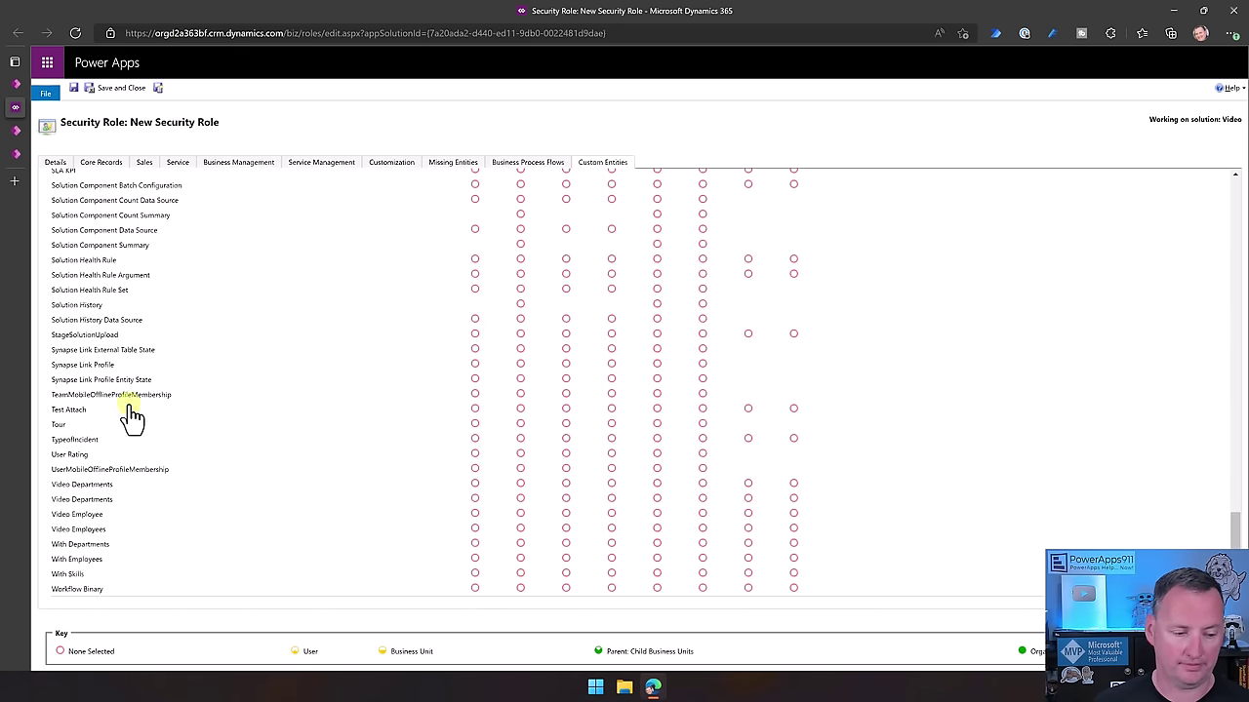
pyautogui.click(112, 502)
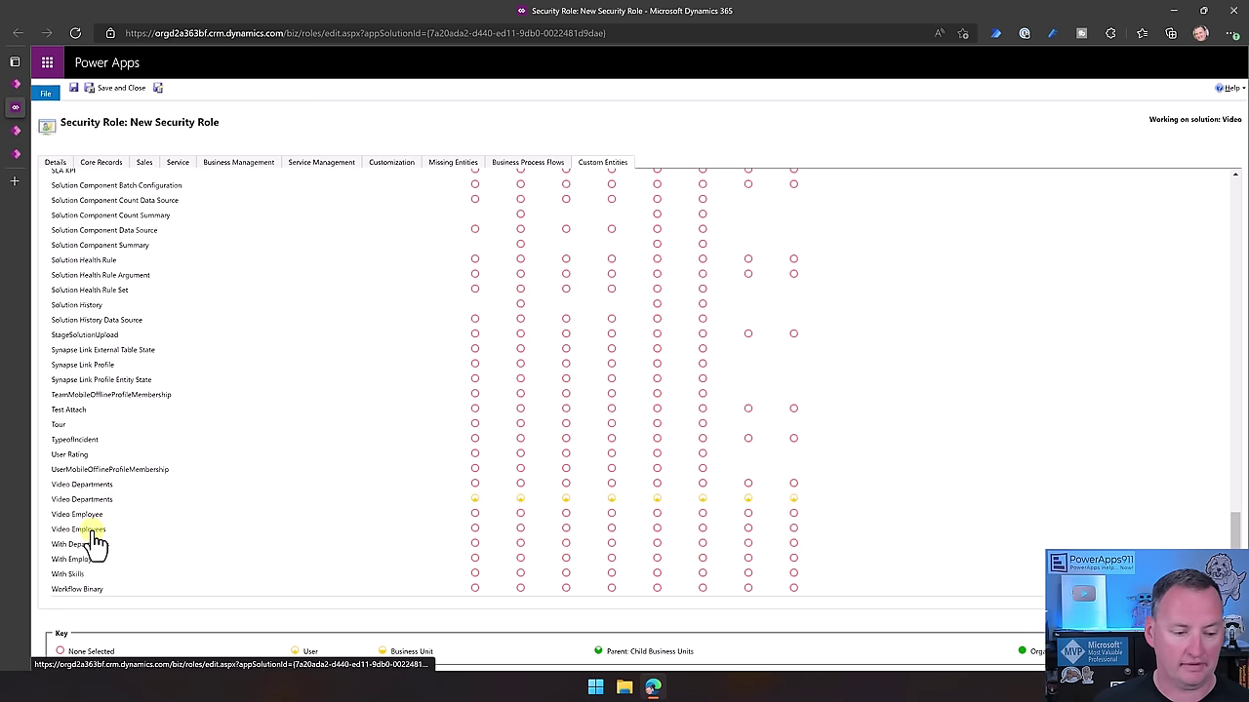
pyautogui.click(108, 505)
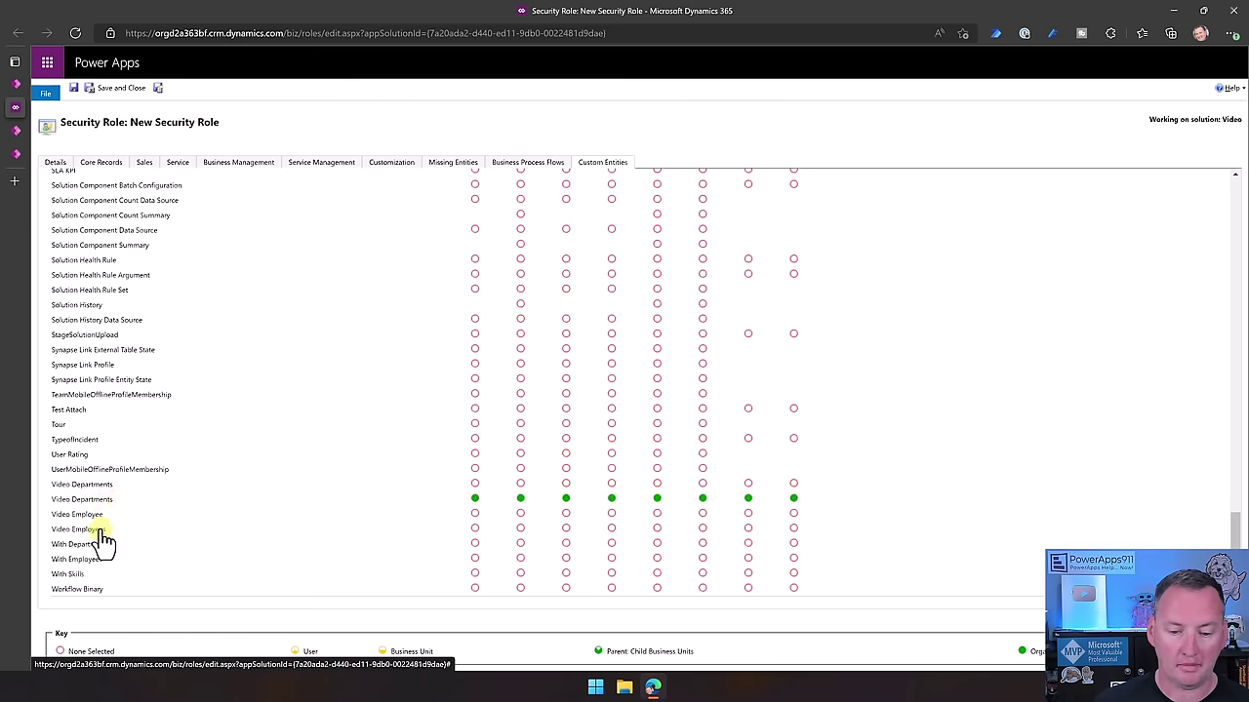
pyautogui.click(101, 532)
pyautogui.click(102, 531)
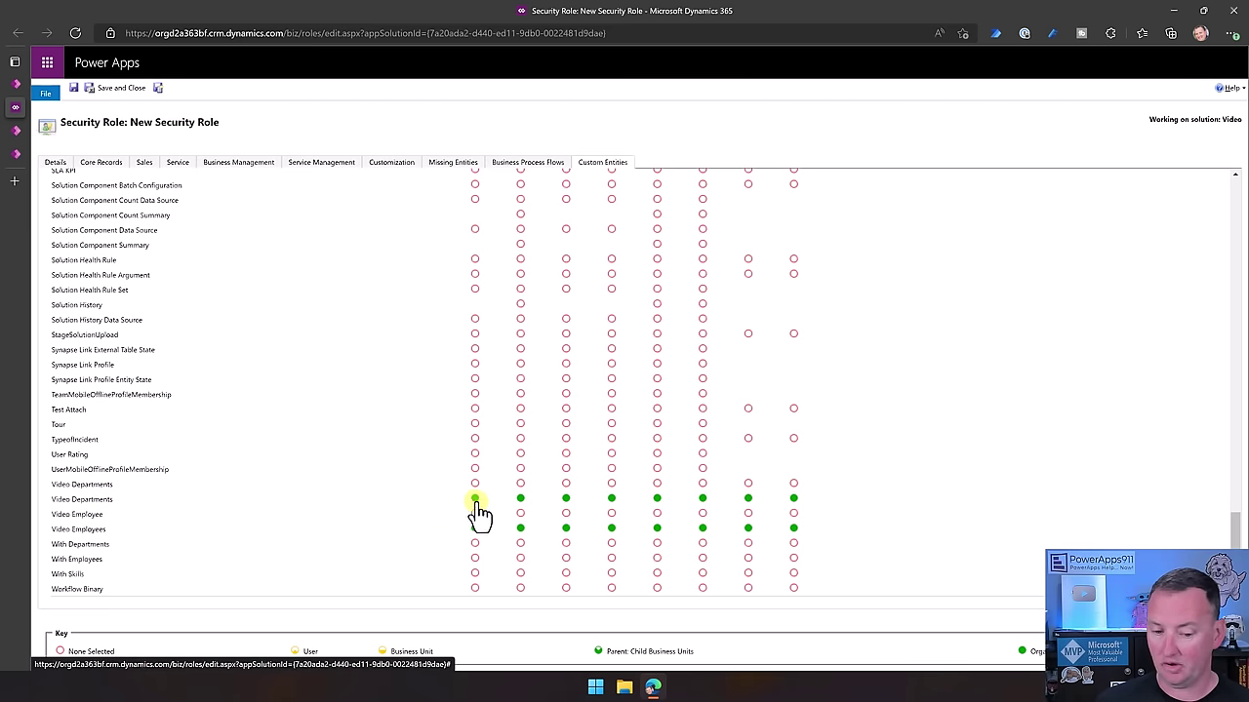
# Review the privilege columns and access-level key, save and close the security role, and return to the refreshed Video solution
pyautogui.scroll(20, 601, 522)
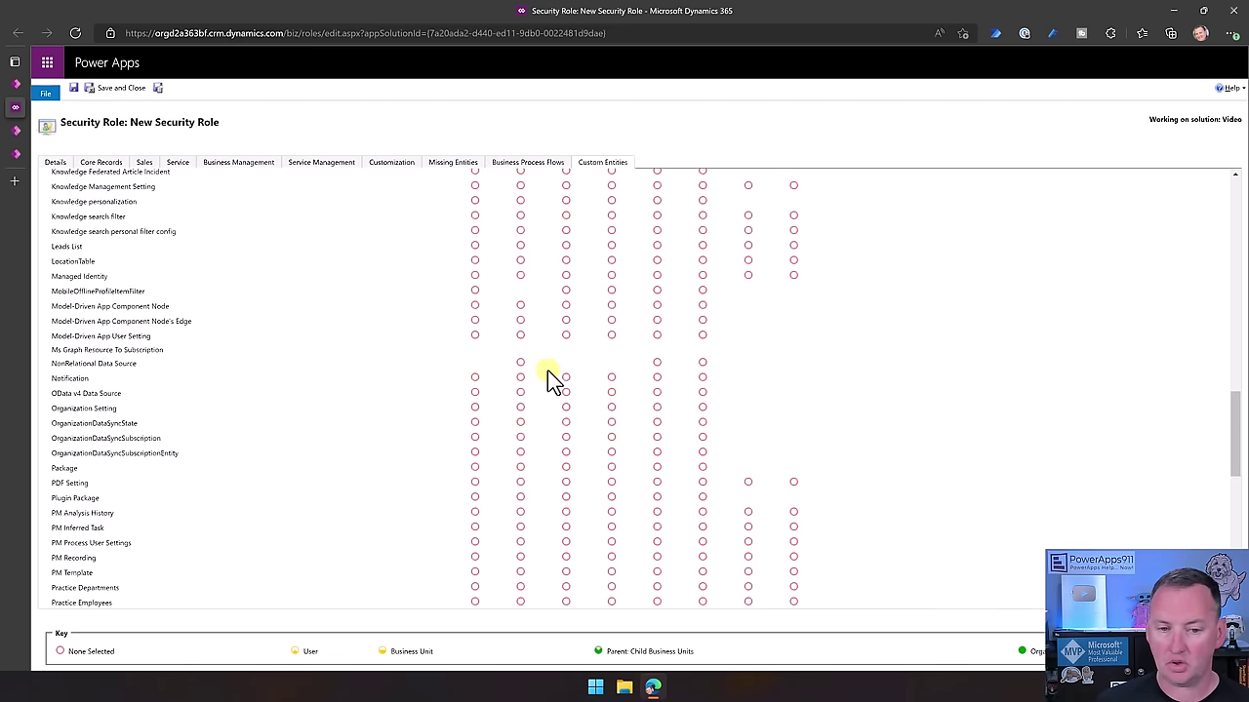
pyautogui.scroll(3, 544, 337)
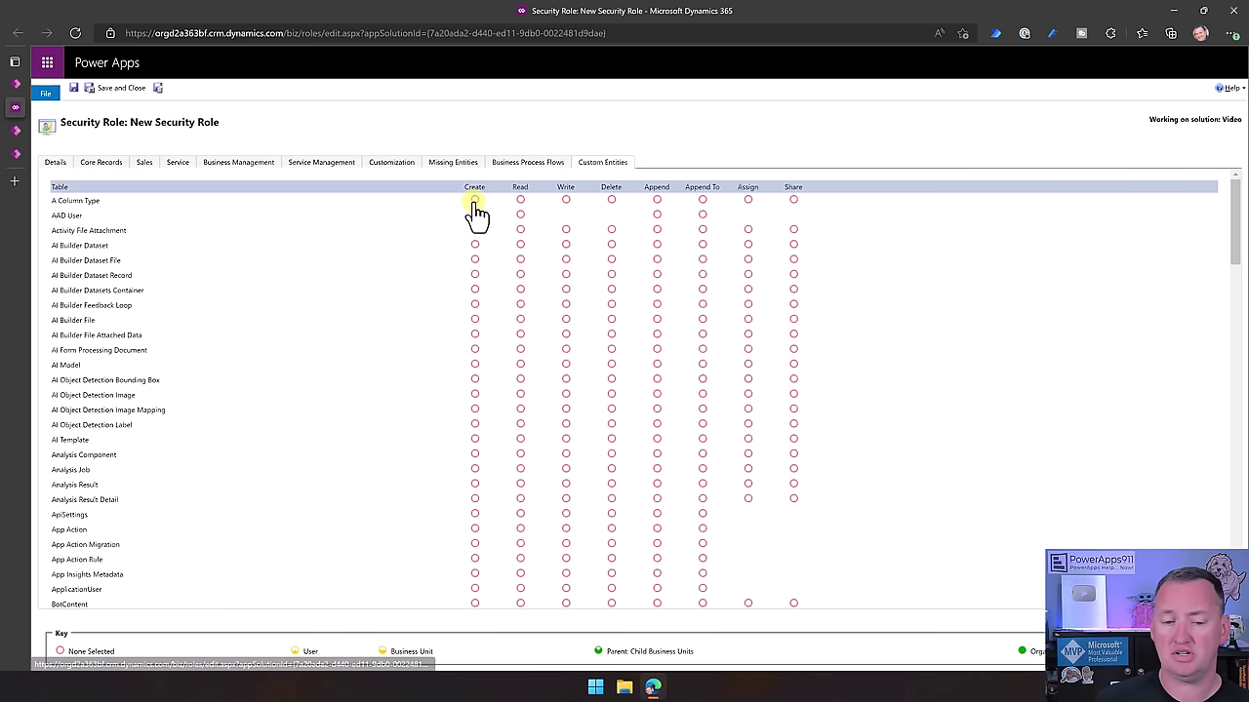
pyautogui.moveTo(1036, 651)
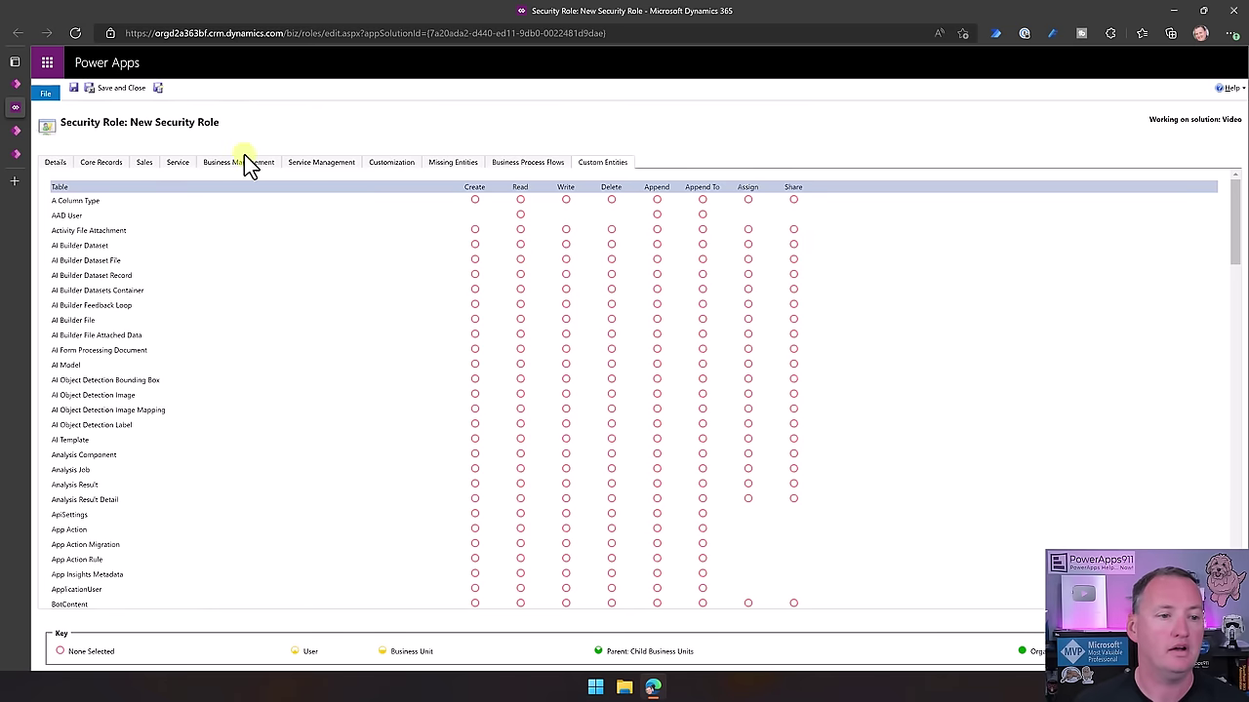
pyautogui.click(119, 95)
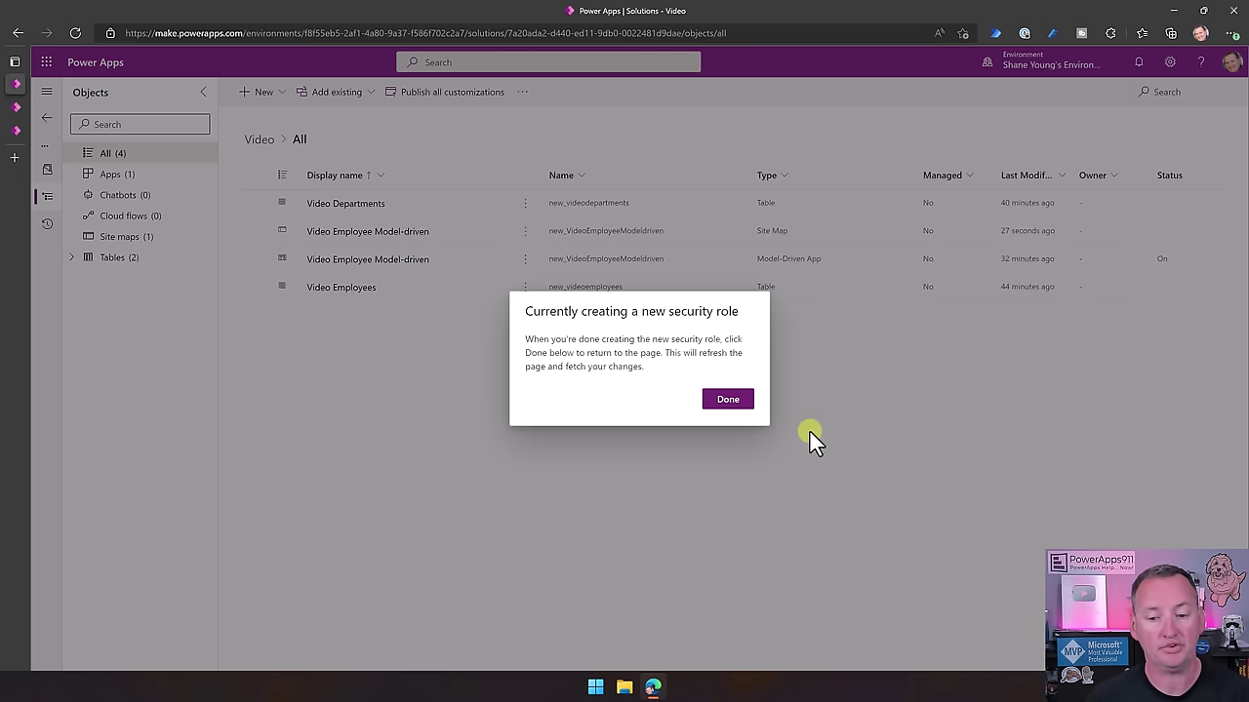
pyautogui.click(729, 404)
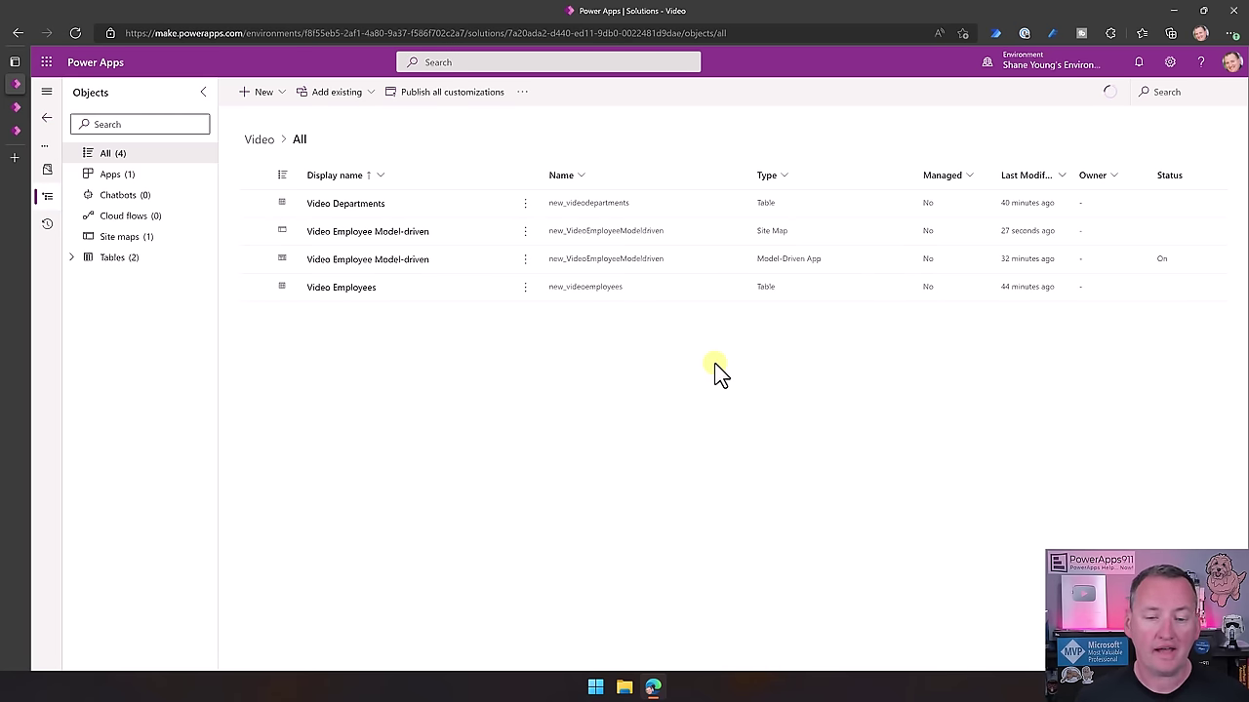
# Open sharing for the Video Employee Model-driven app and add Basic User to the app's Dataverse security roles
pyautogui.click(118, 177)
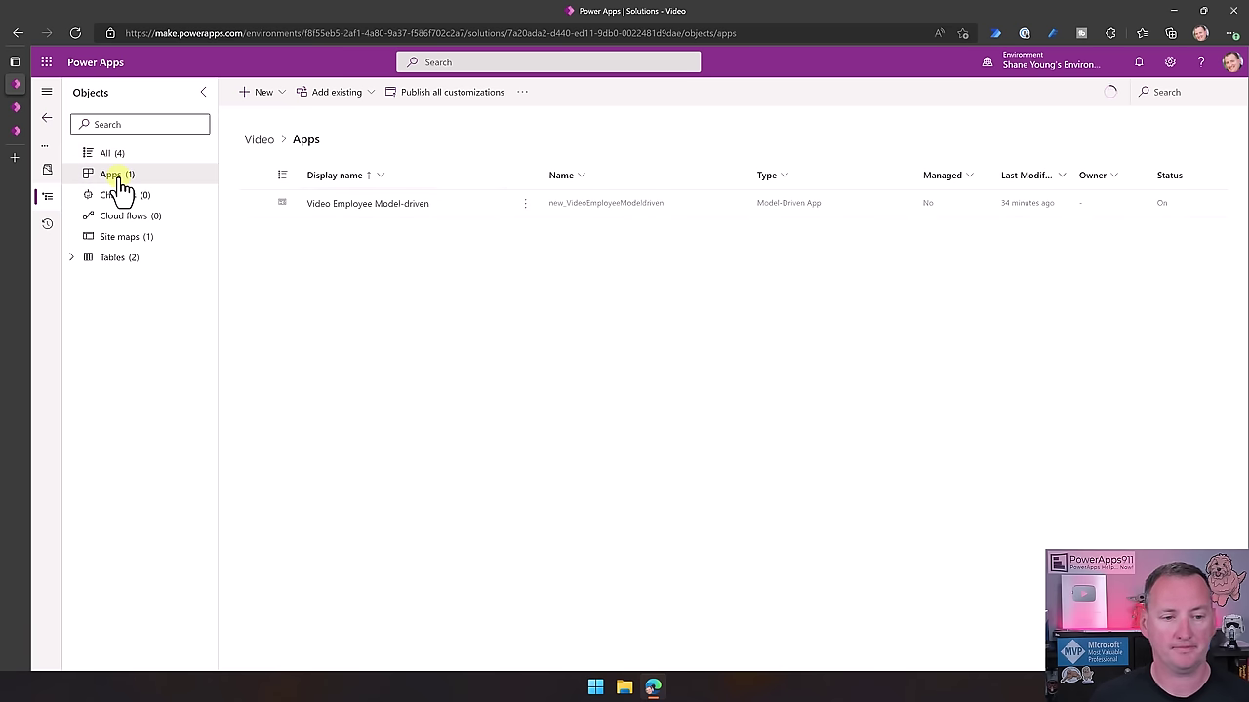
pyautogui.click(526, 204)
pyautogui.click(563, 277)
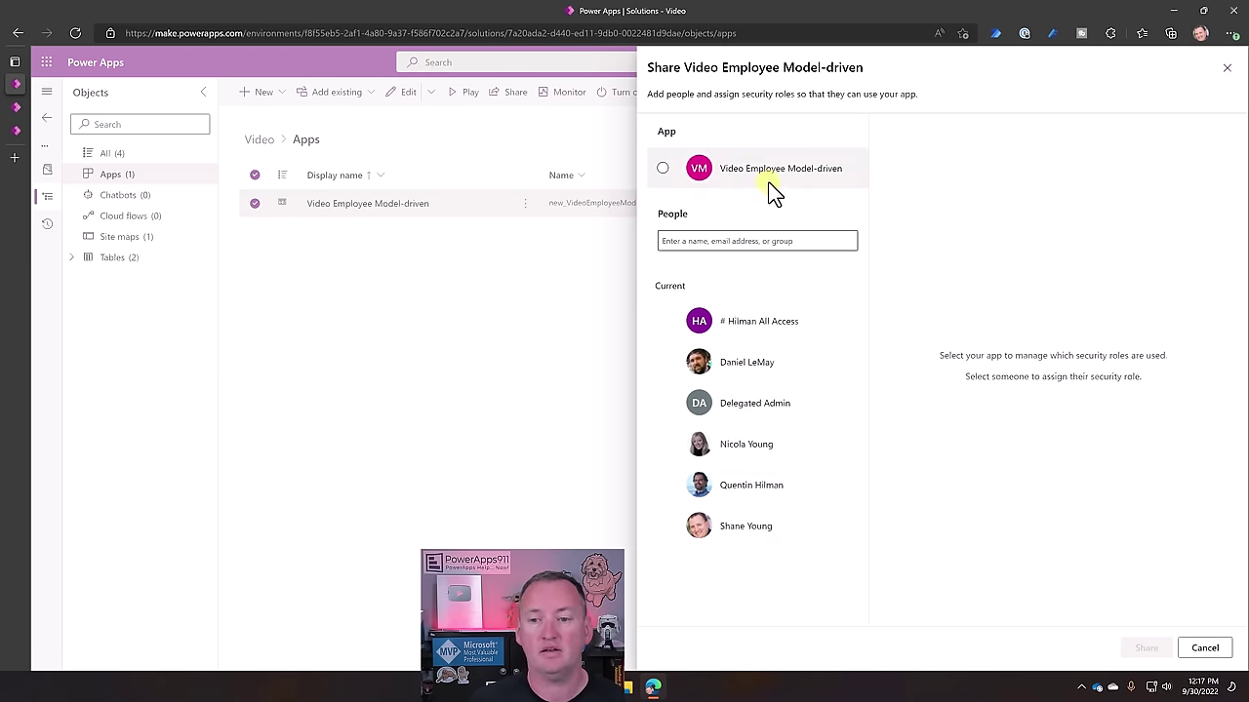
pyautogui.click(663, 169)
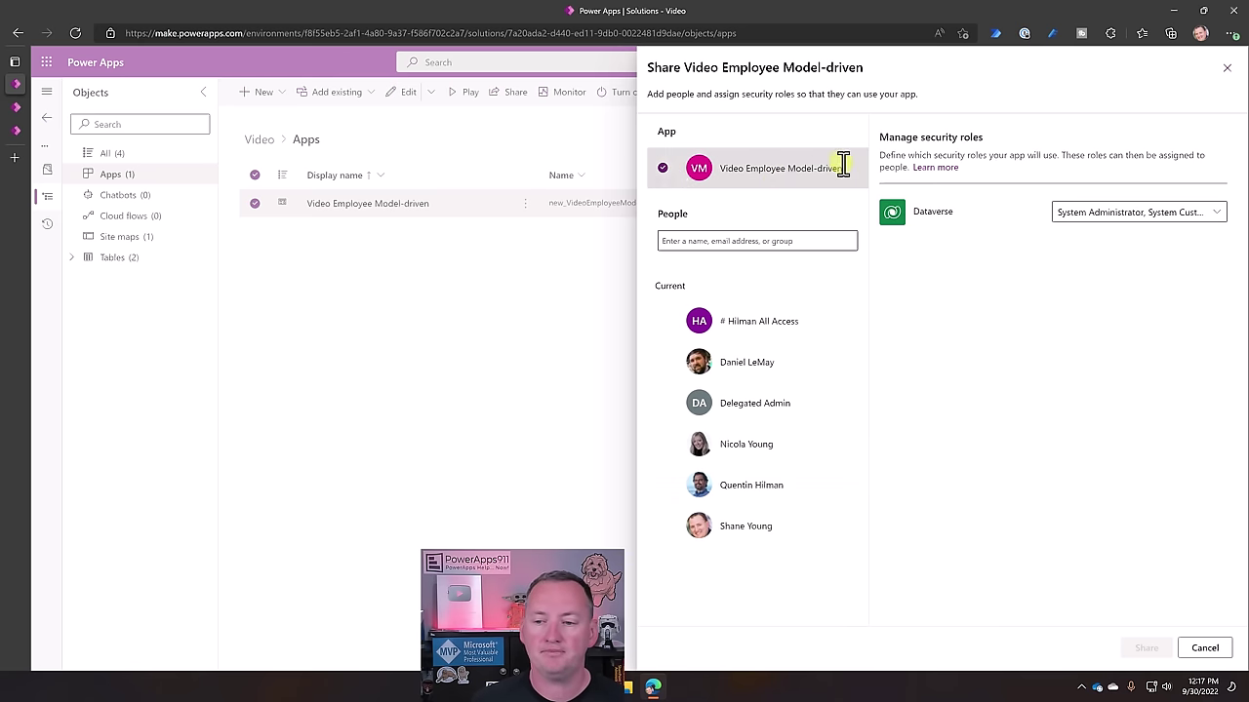
pyautogui.click(1215, 214)
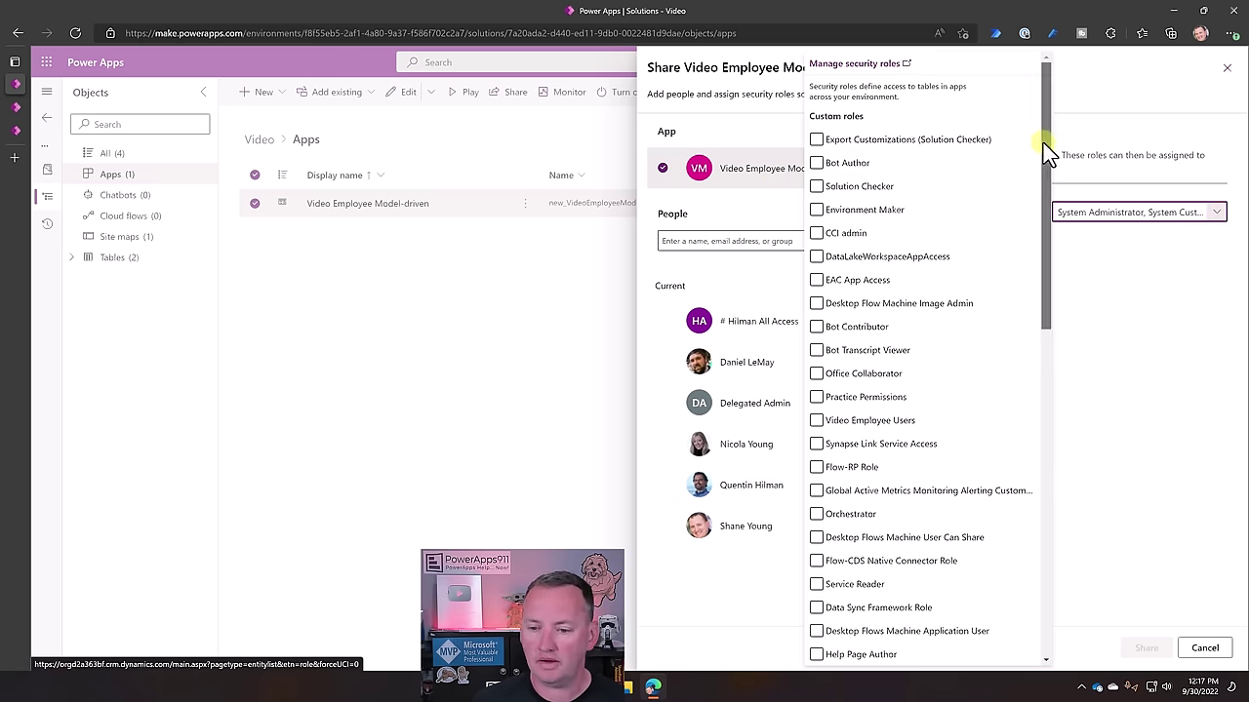
pyautogui.moveTo(1043, 151); pyautogui.dragTo(1055, 515)
pyautogui.click(816, 629)
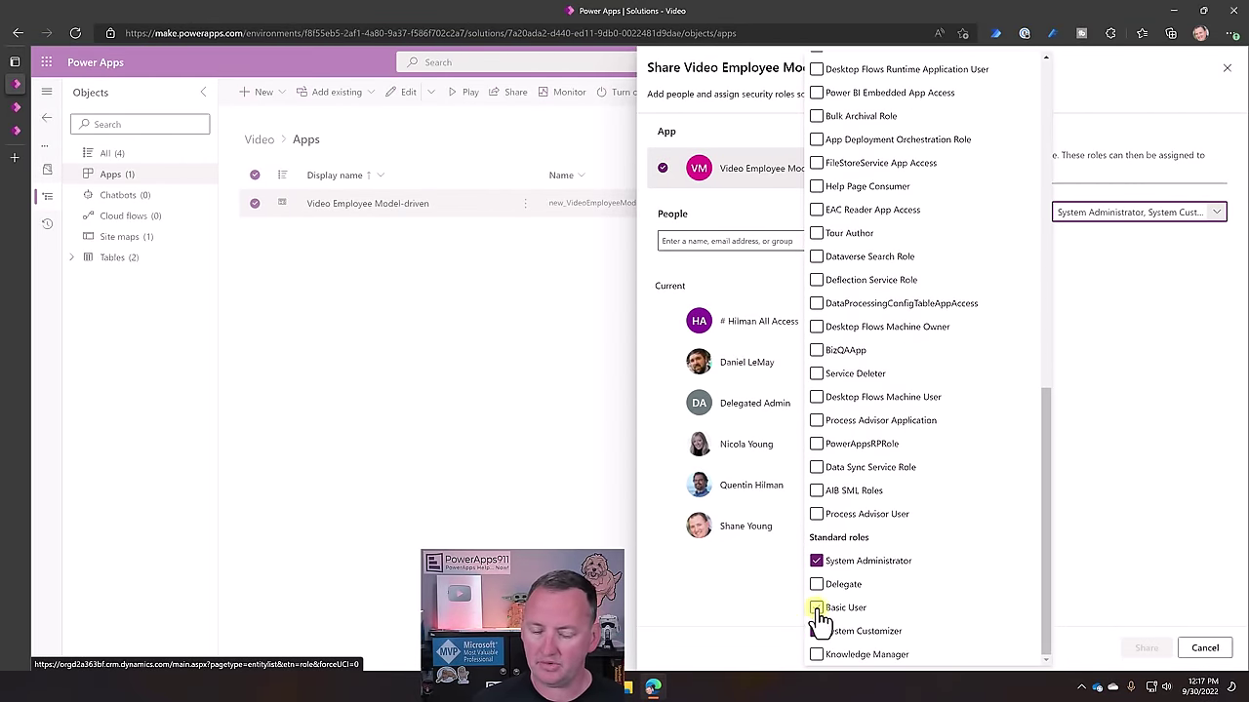
pyautogui.click(817, 608)
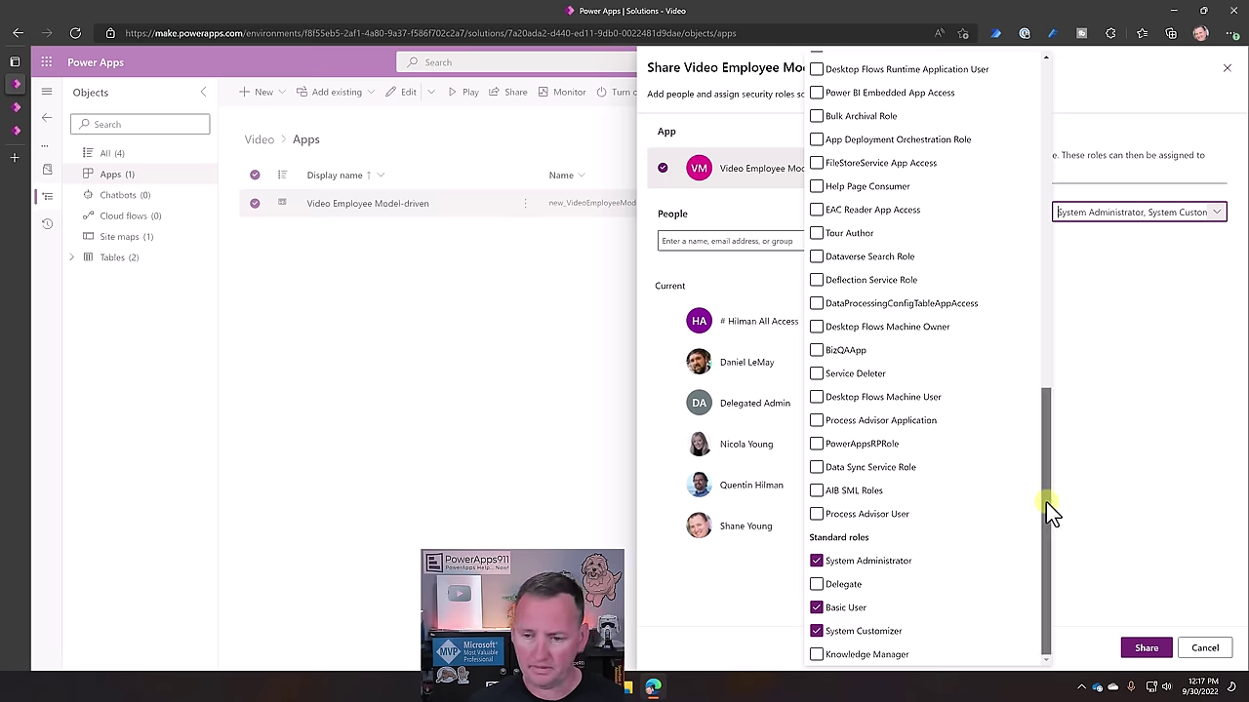
# Add the custom role Video Employee Users to the app's security roles and share the app with these settings
pyautogui.moveTo(1047, 510); pyautogui.dragTo(1044, 492)
pyautogui.moveTo(1043, 453); pyautogui.dragTo(1023, 276)
pyautogui.click(894, 239)
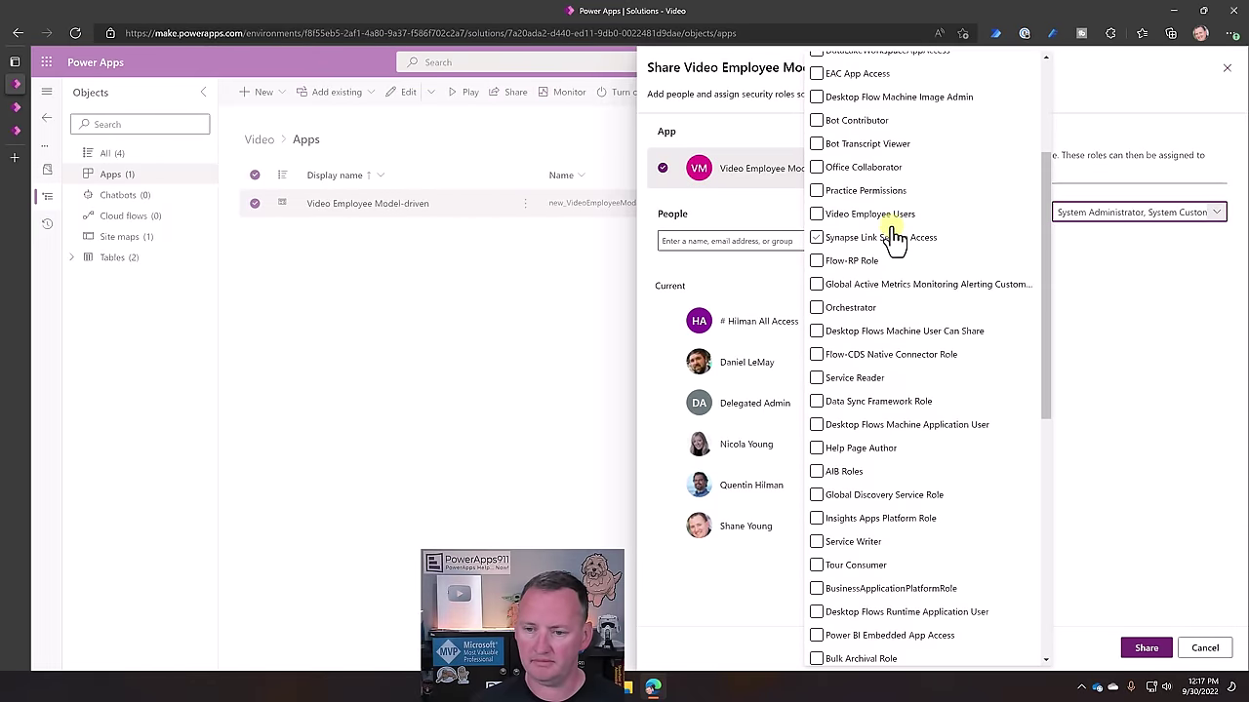
pyautogui.click(867, 215)
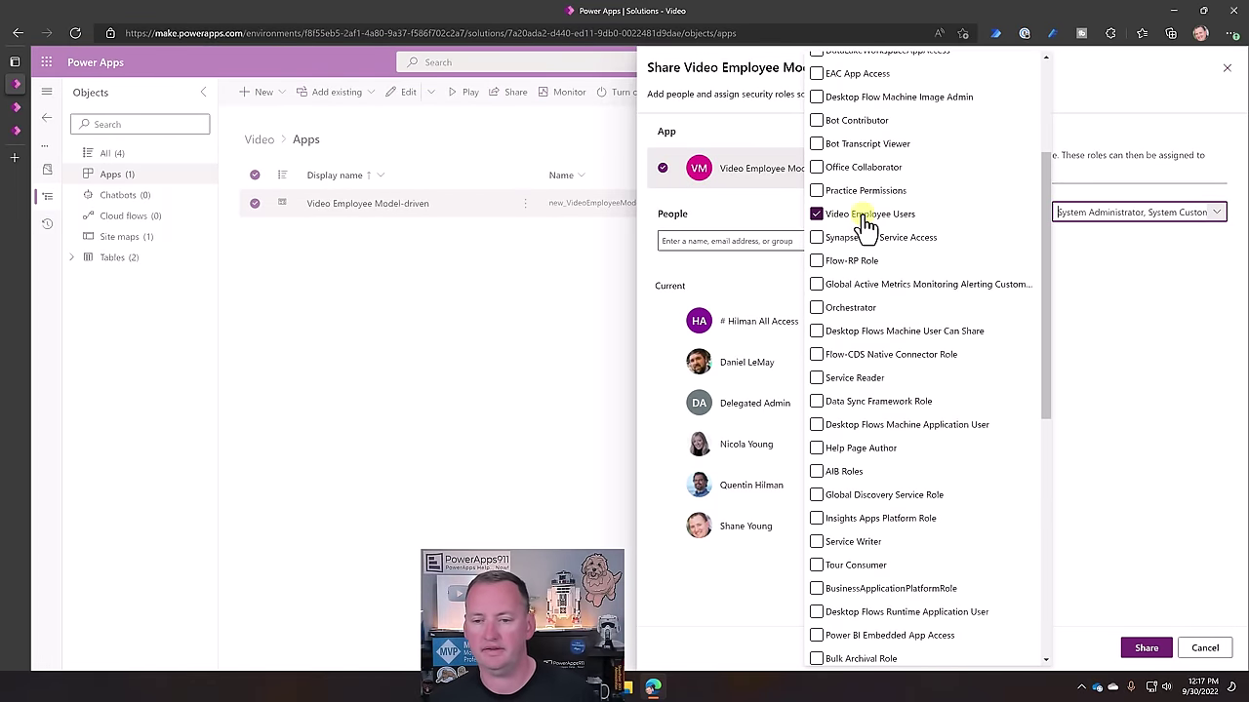
pyautogui.scroll(3, 1041, 344)
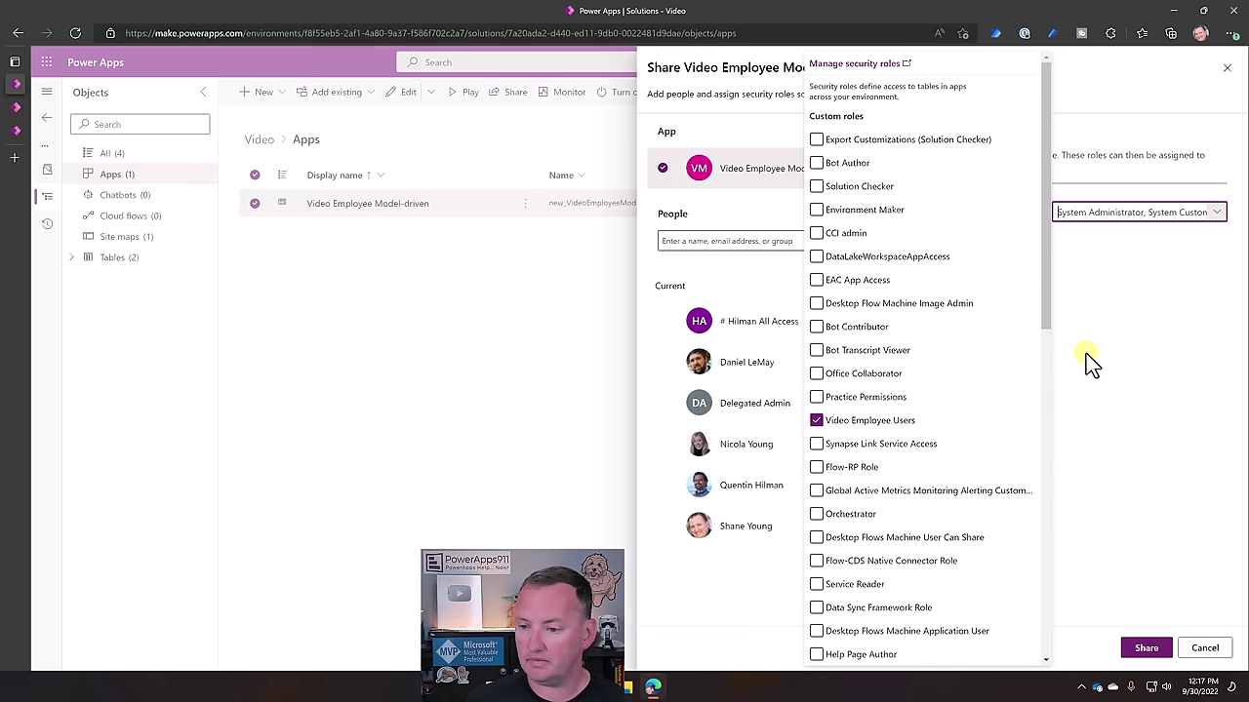
pyautogui.click(1088, 361)
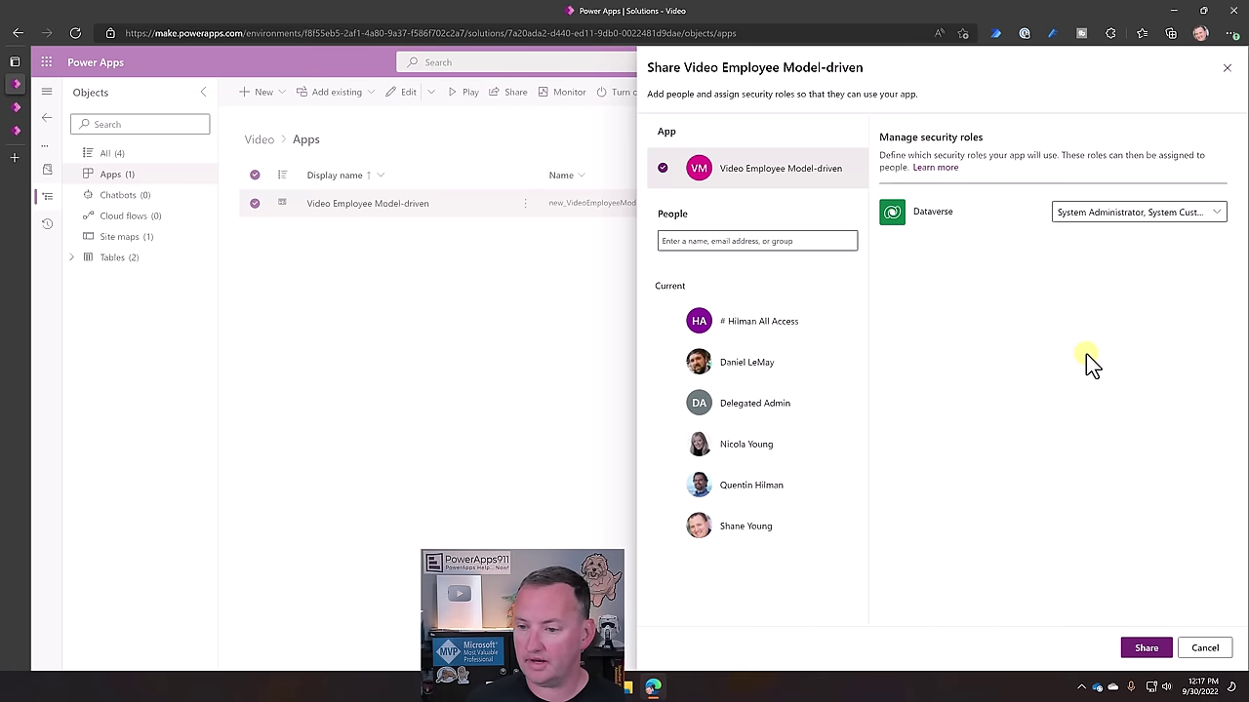
pyautogui.click(1147, 649)
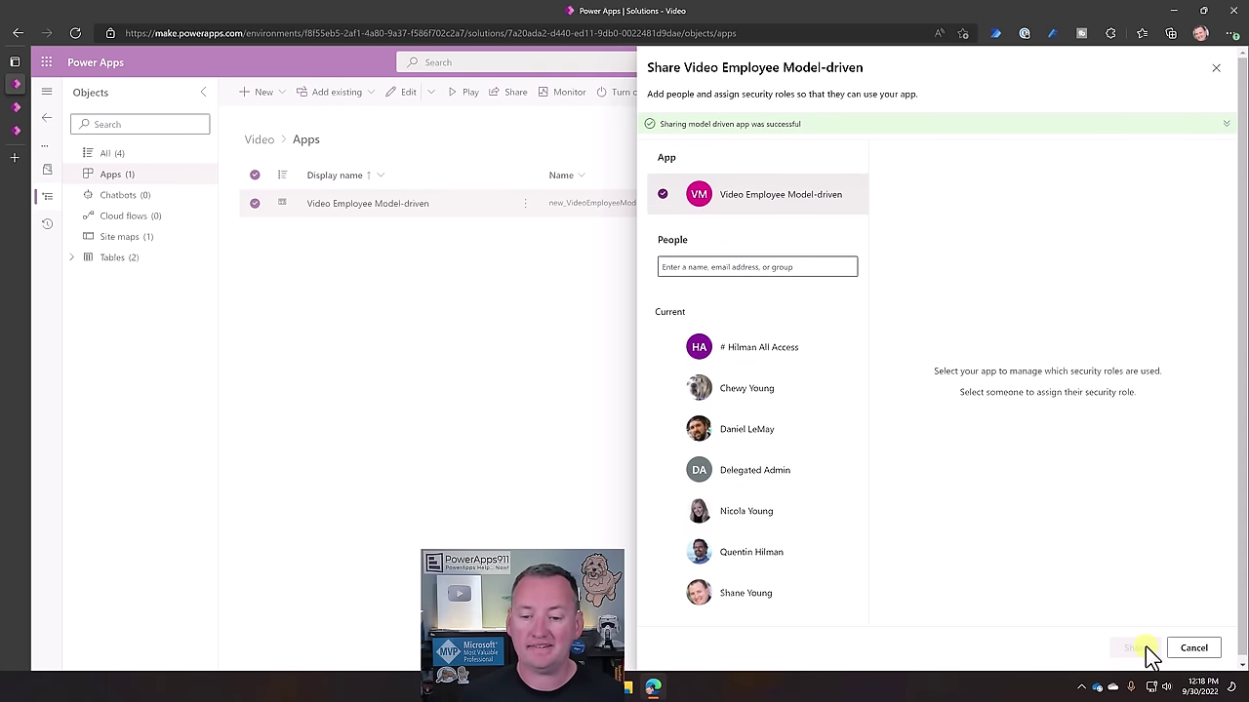
# Begin a search for a person or group to share the app with
pyautogui.click(745, 267)
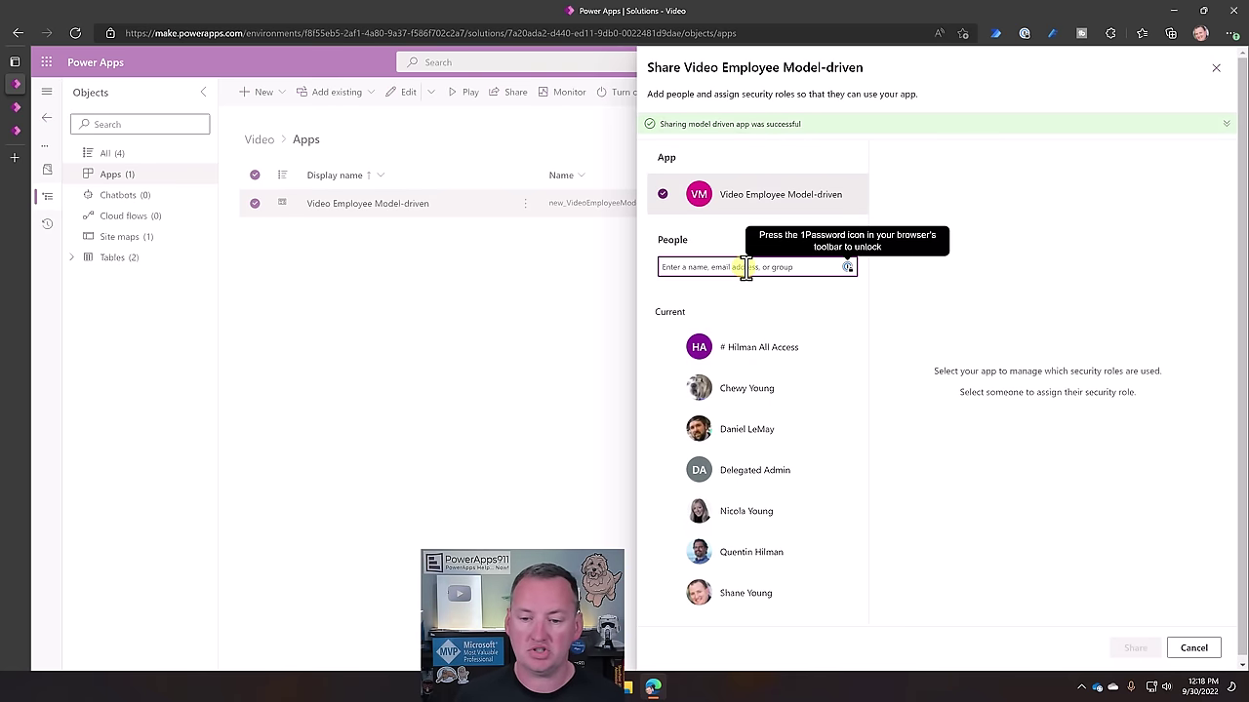